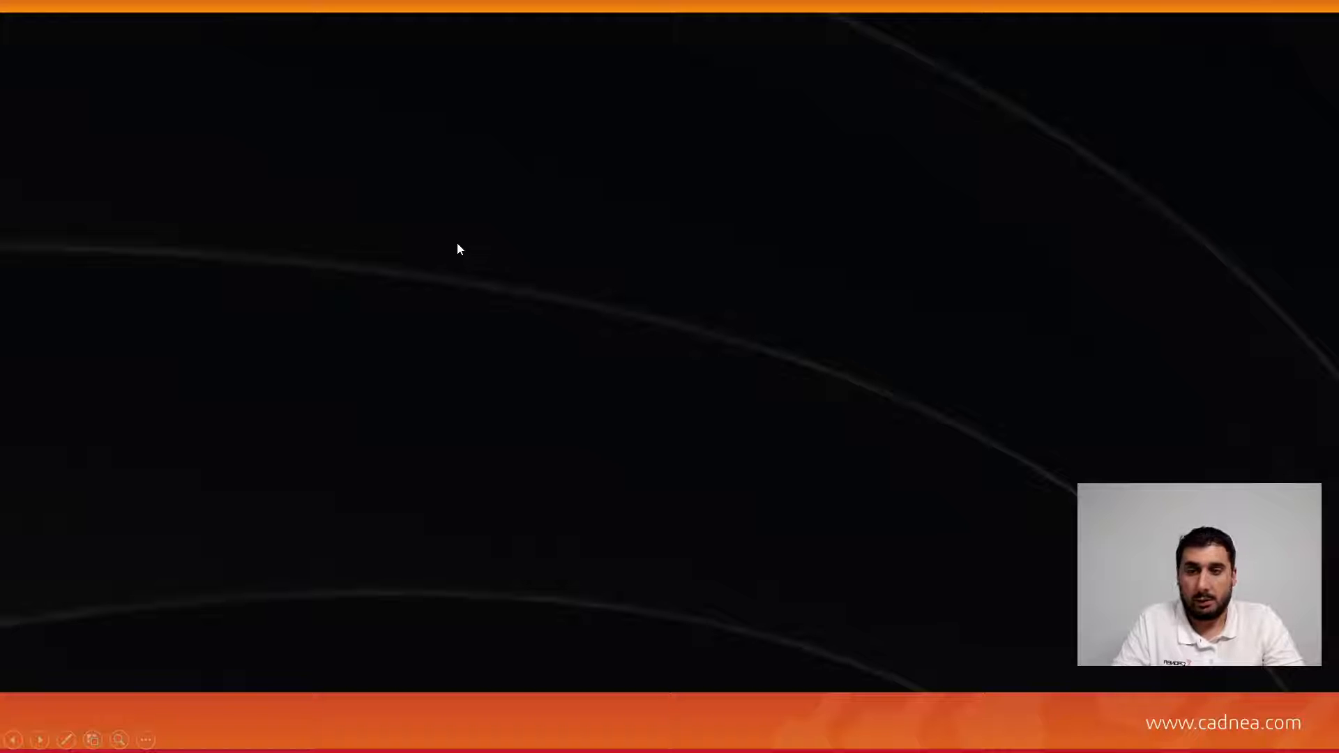
Switch to SOLIDWORKS and start inserting a Sample Base Plate connection element, size Plate 100, referenced to the front corner column's lower end
key("alt+Tab")
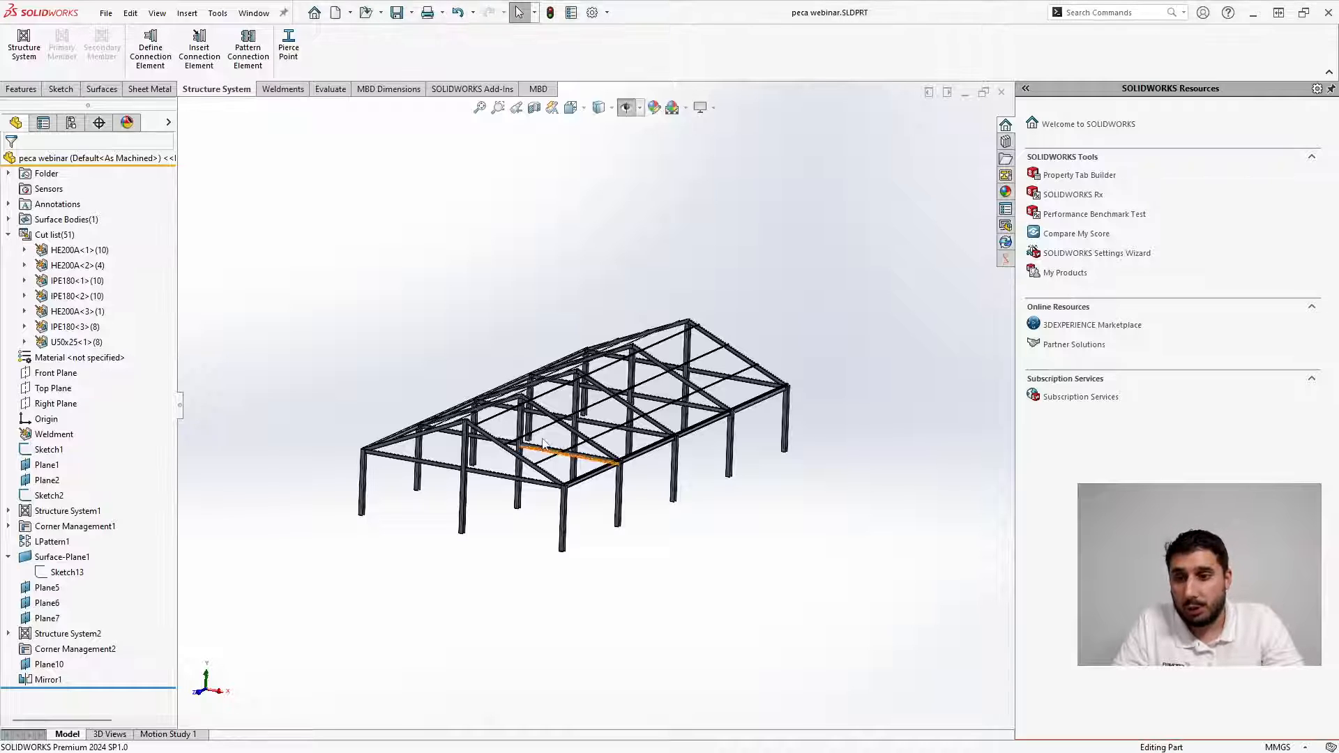
scroll(584, 558, "down", 5)
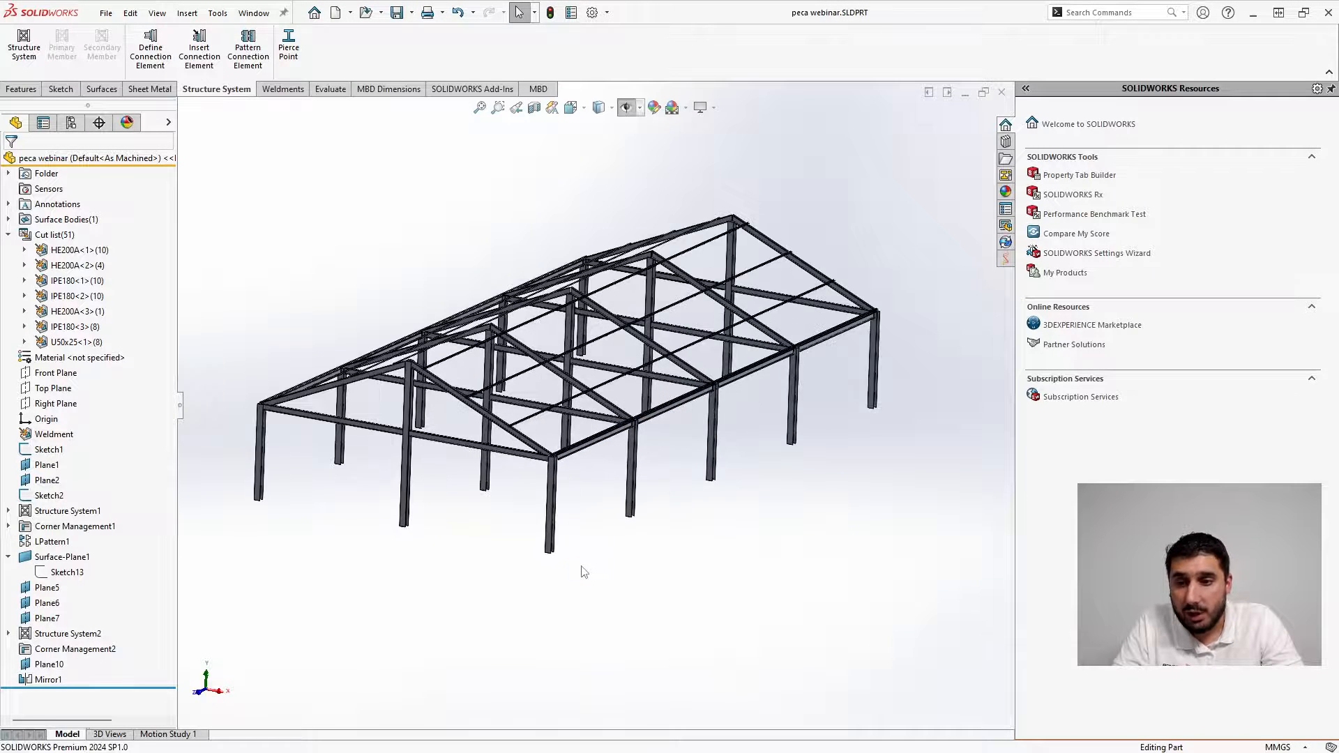
scroll(483, 531, "down", 8)
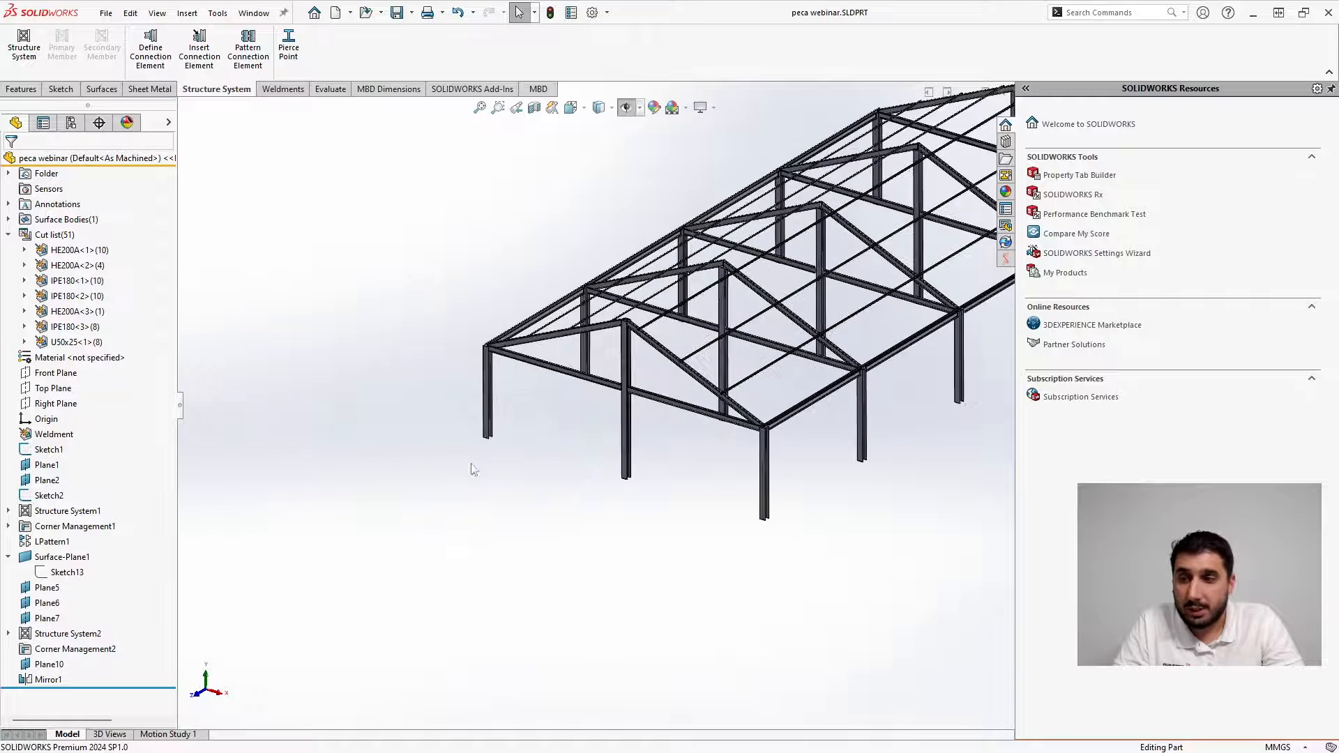
scroll(513, 450, "down", 3)
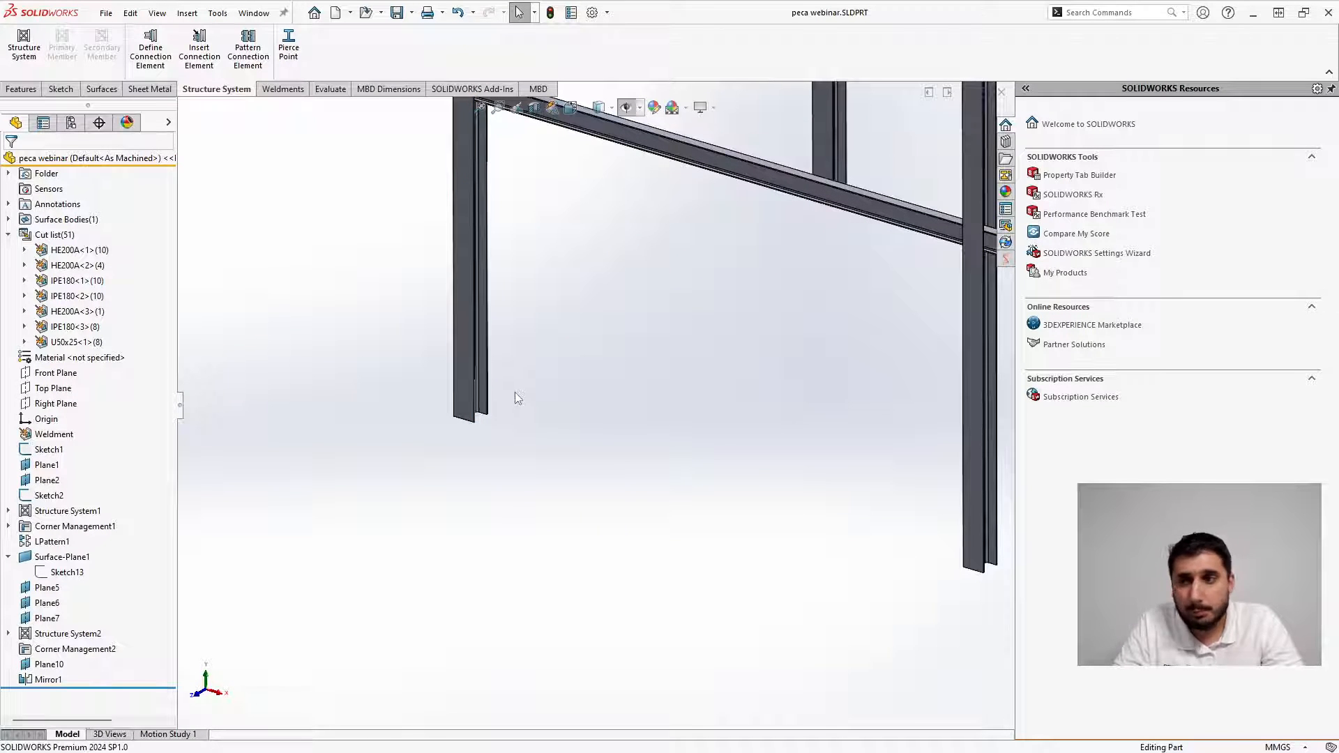
left_click(200, 47)
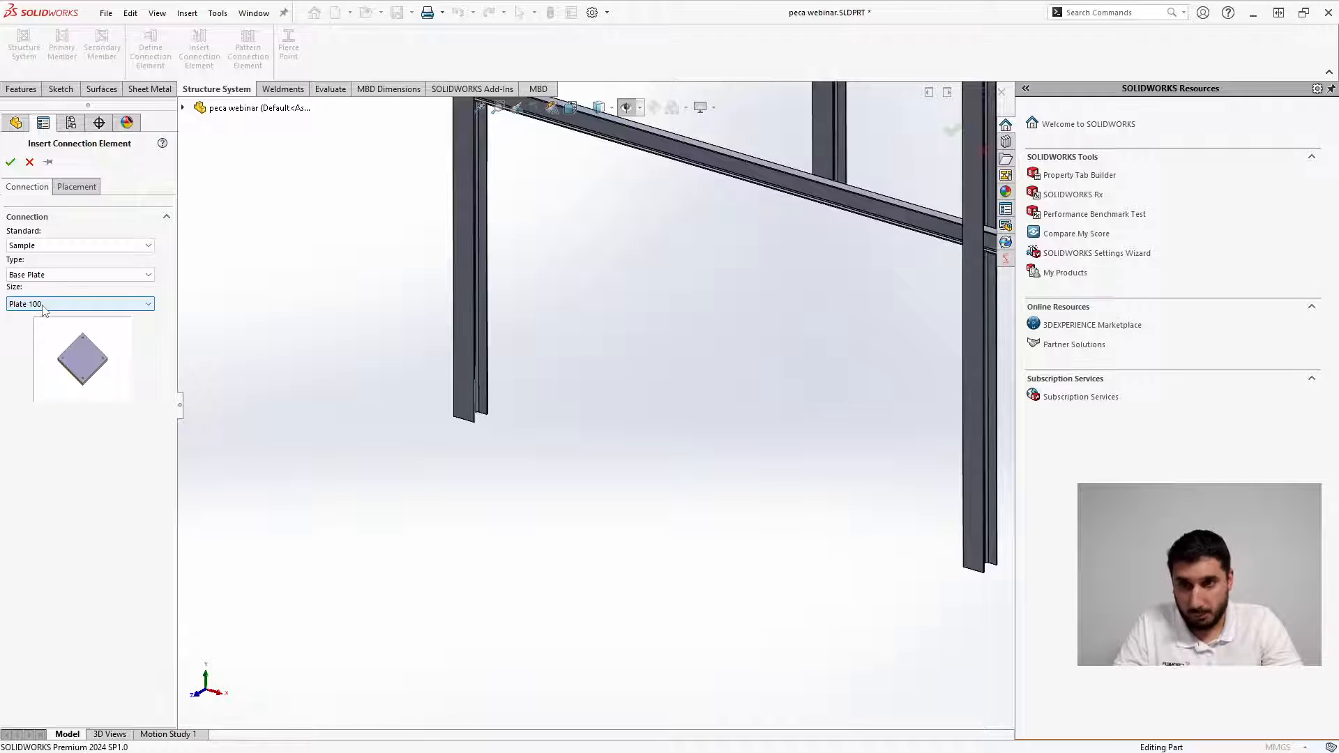
left_click(84, 187)
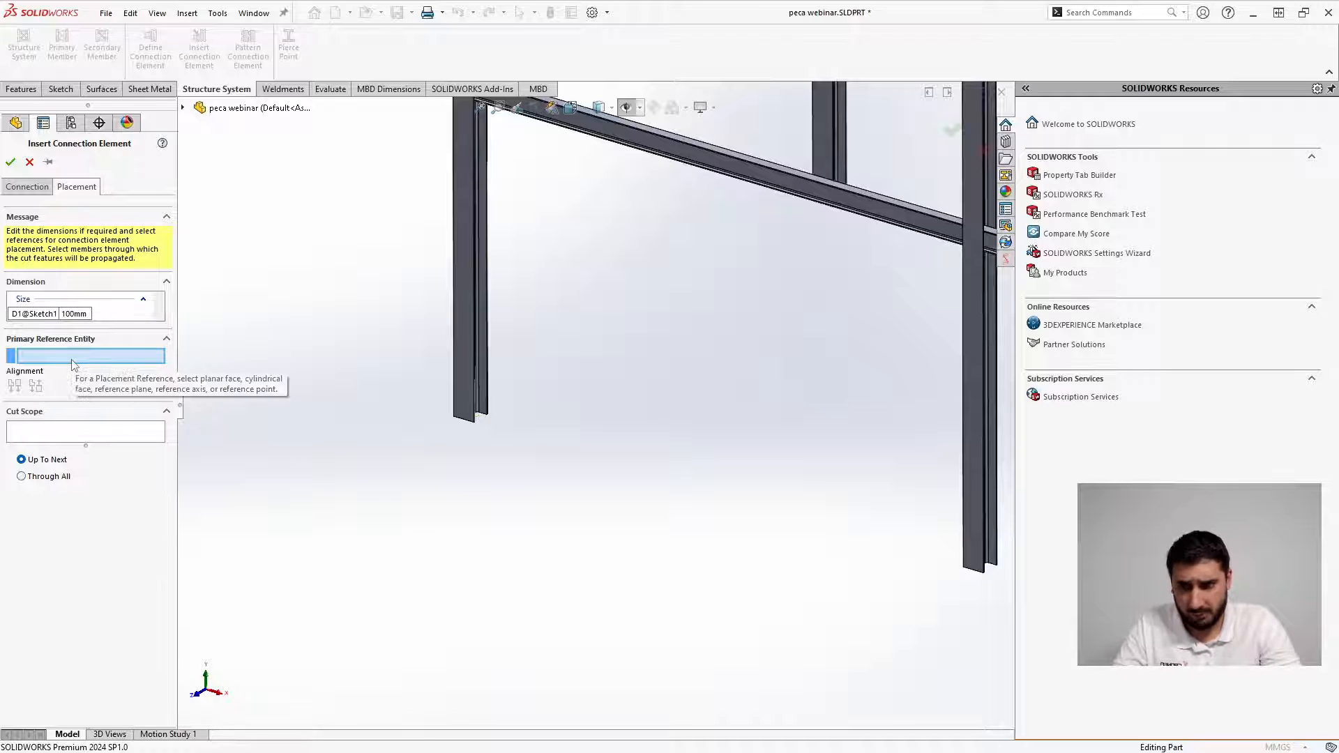
scroll(429, 361, "down", 2)
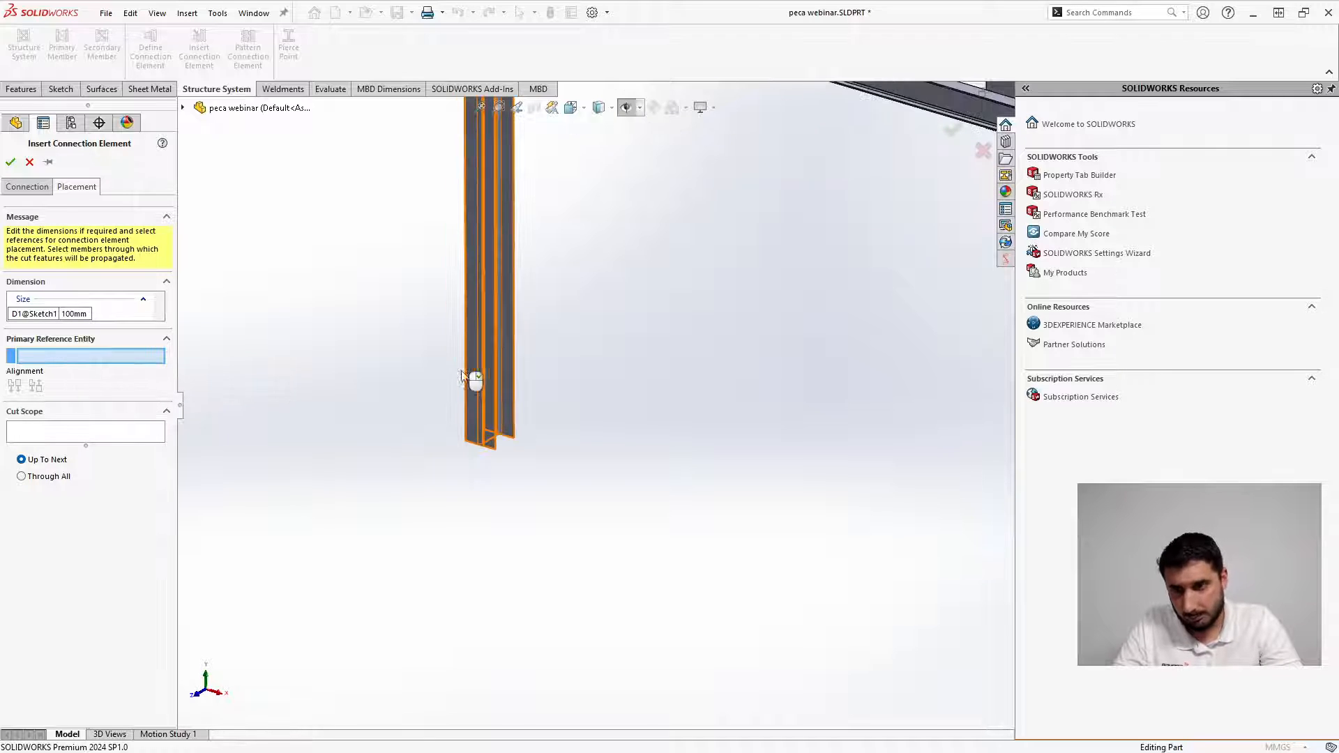
left_click(492, 427)
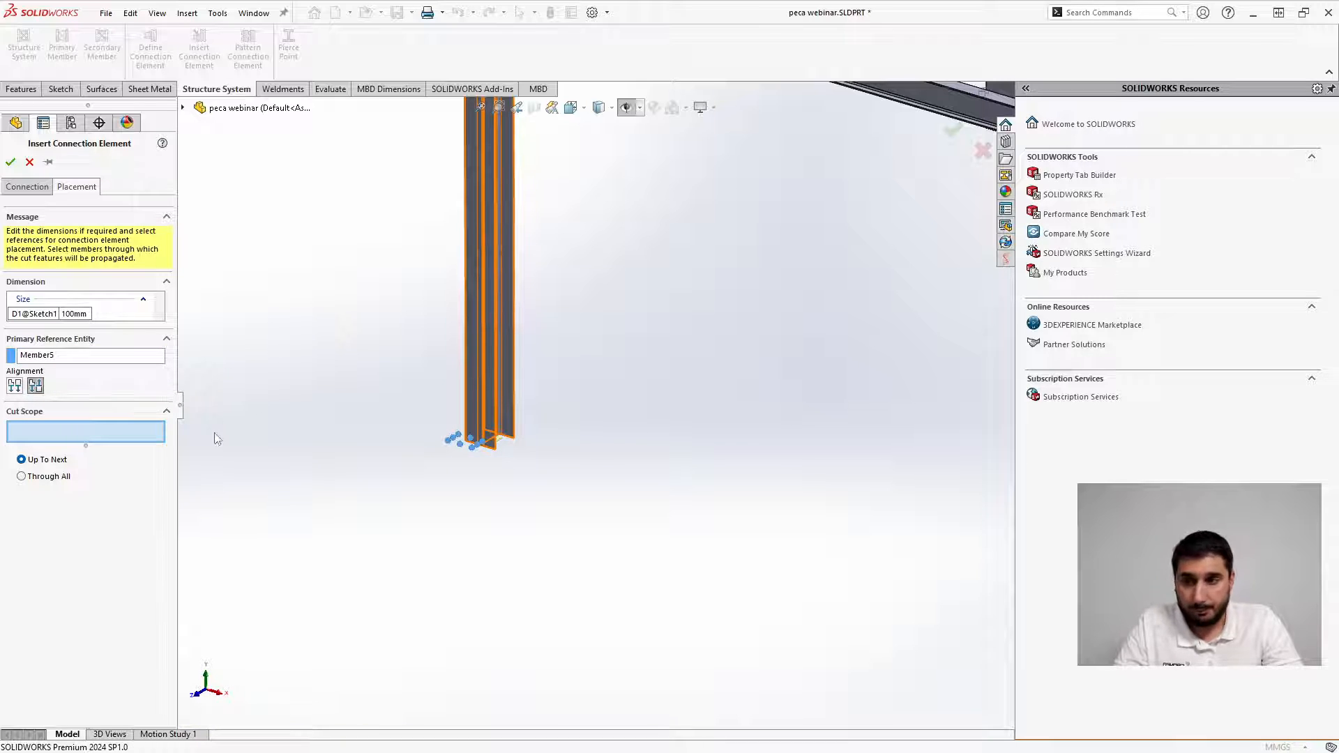
scroll(502, 483, "down", 2)
scroll(502, 484, "down", 1)
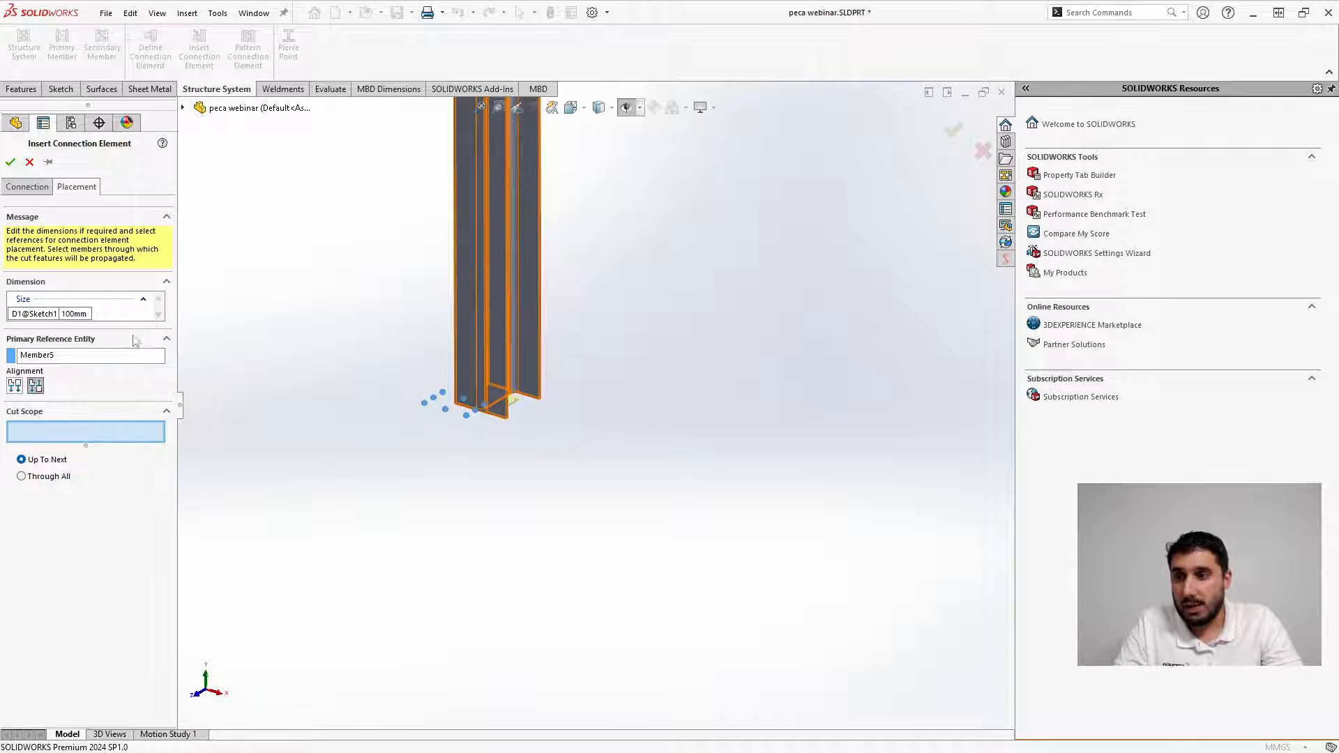
Set the base plate's D1@Sketch1 size to 240 mm
left_click(90, 313)
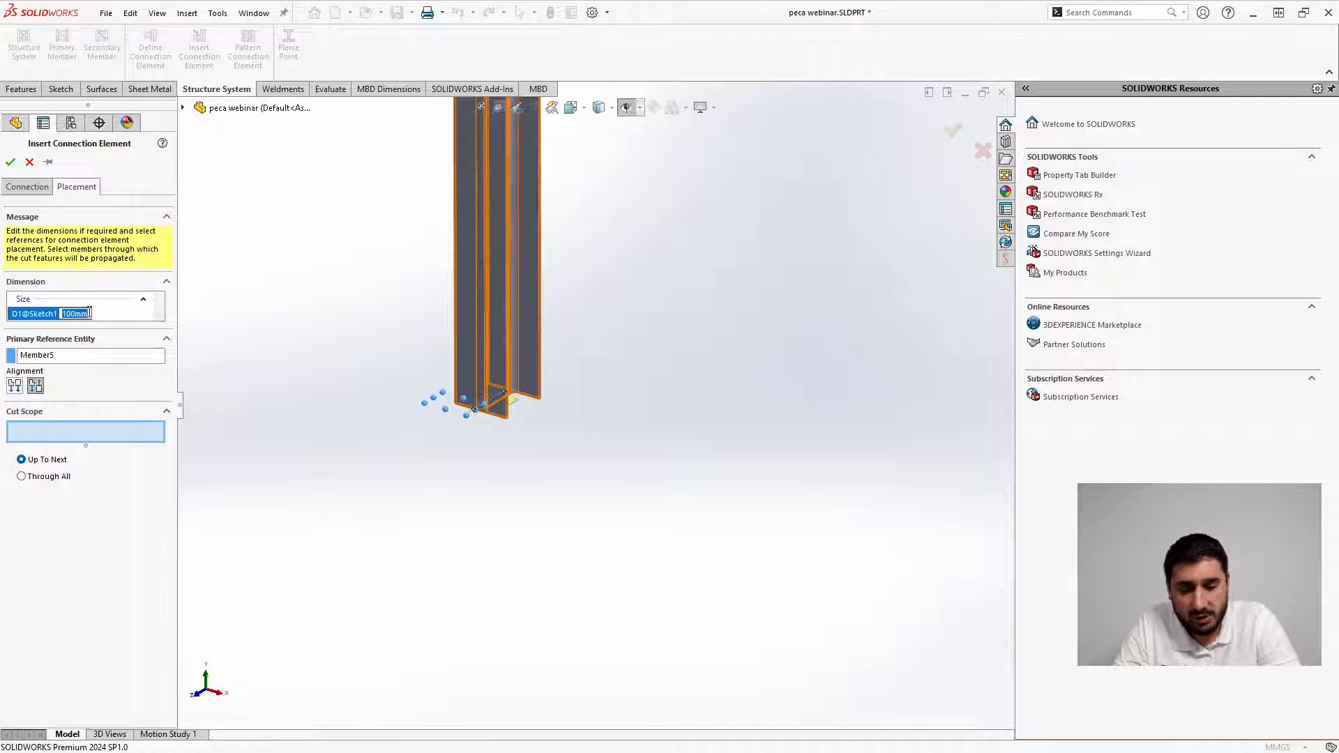
type("240")
key("Return")
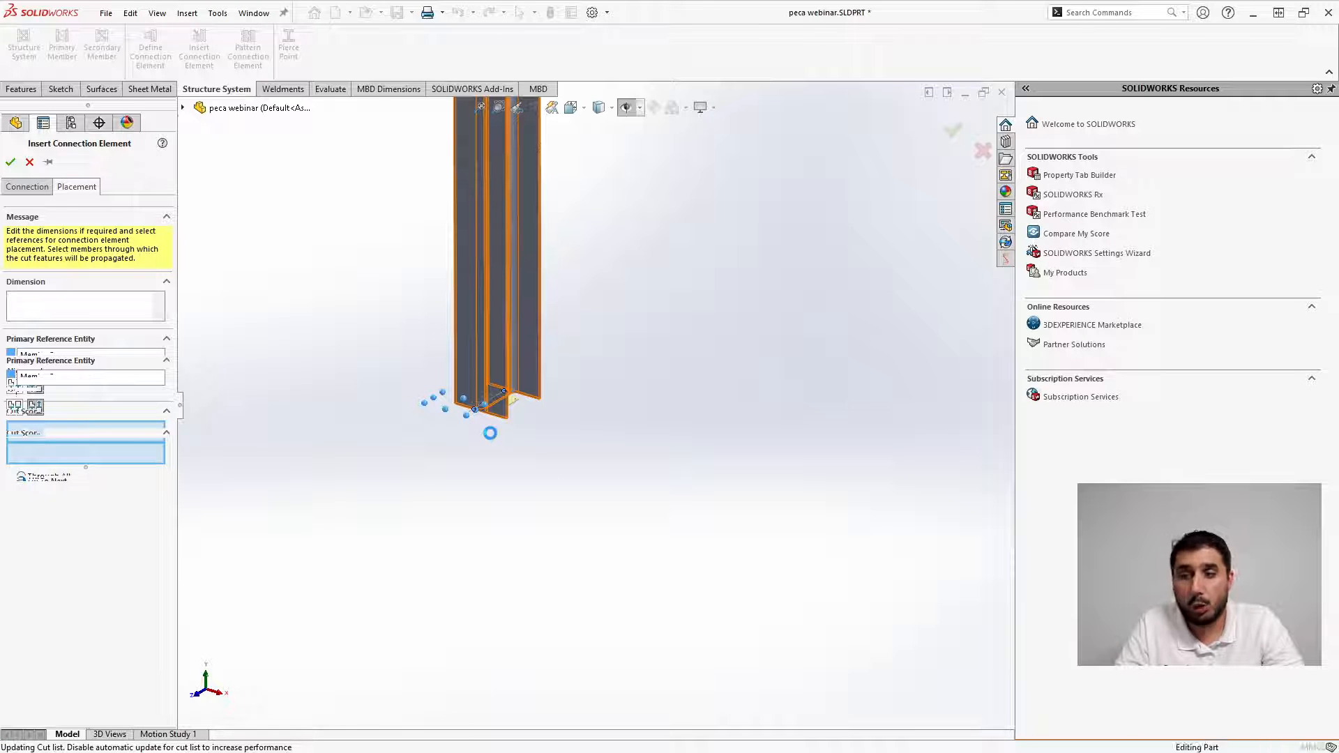
scroll(491, 438, "down", 6)
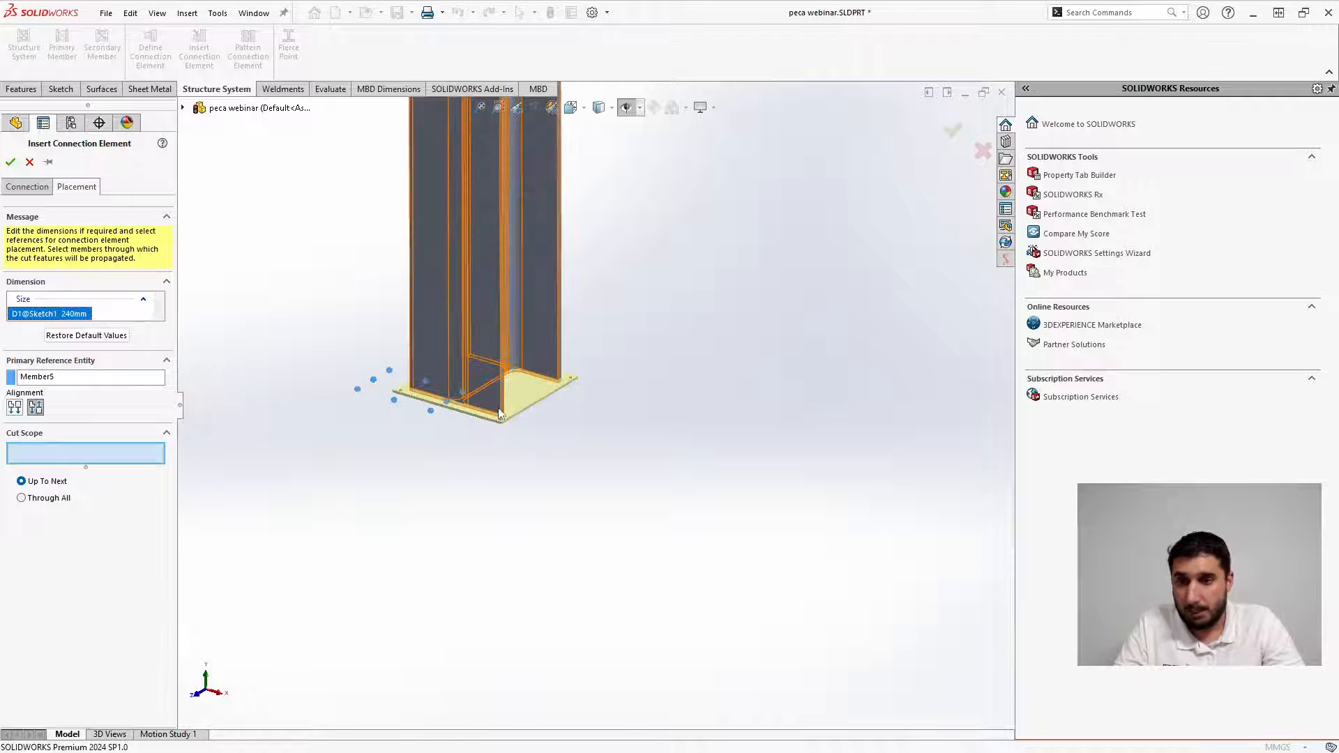
scroll(578, 442, "up", 3)
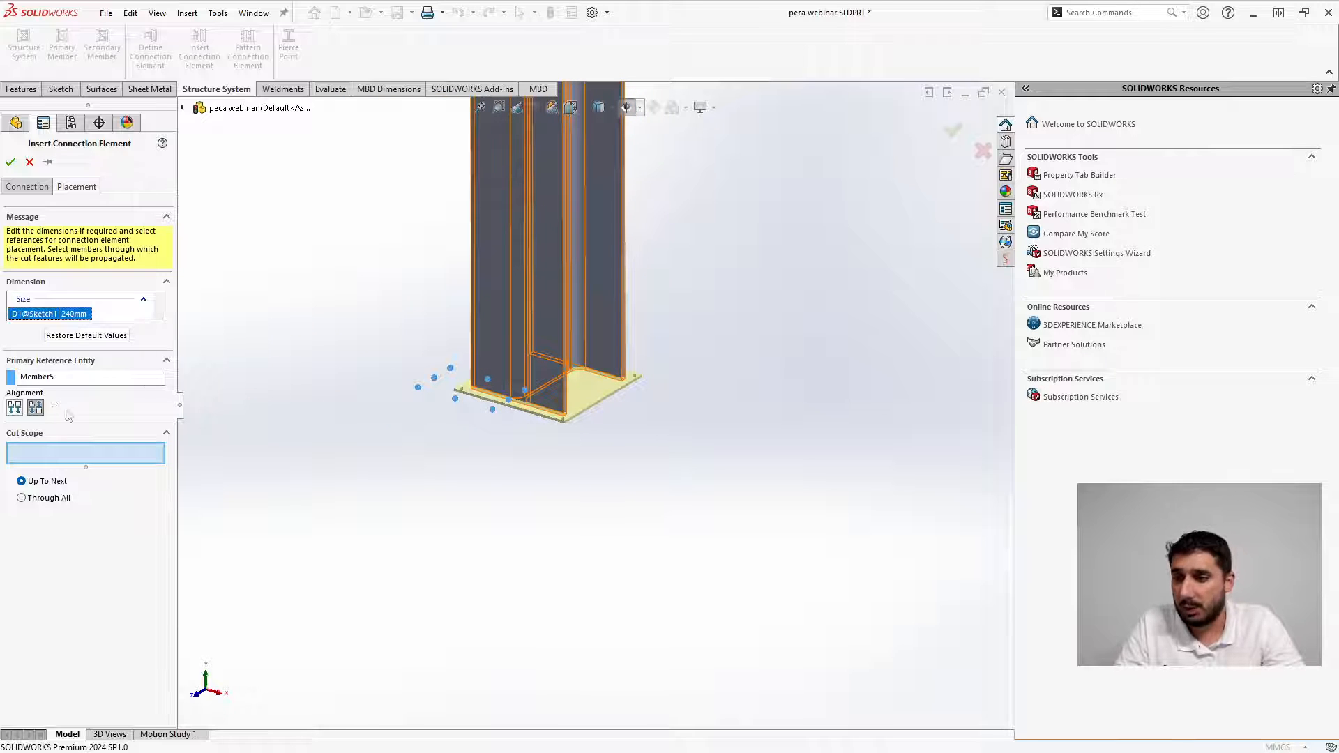
Switch the base plate to the other alignment option and insert it under the column
left_click(15, 409)
scroll(579, 425, "down", 3)
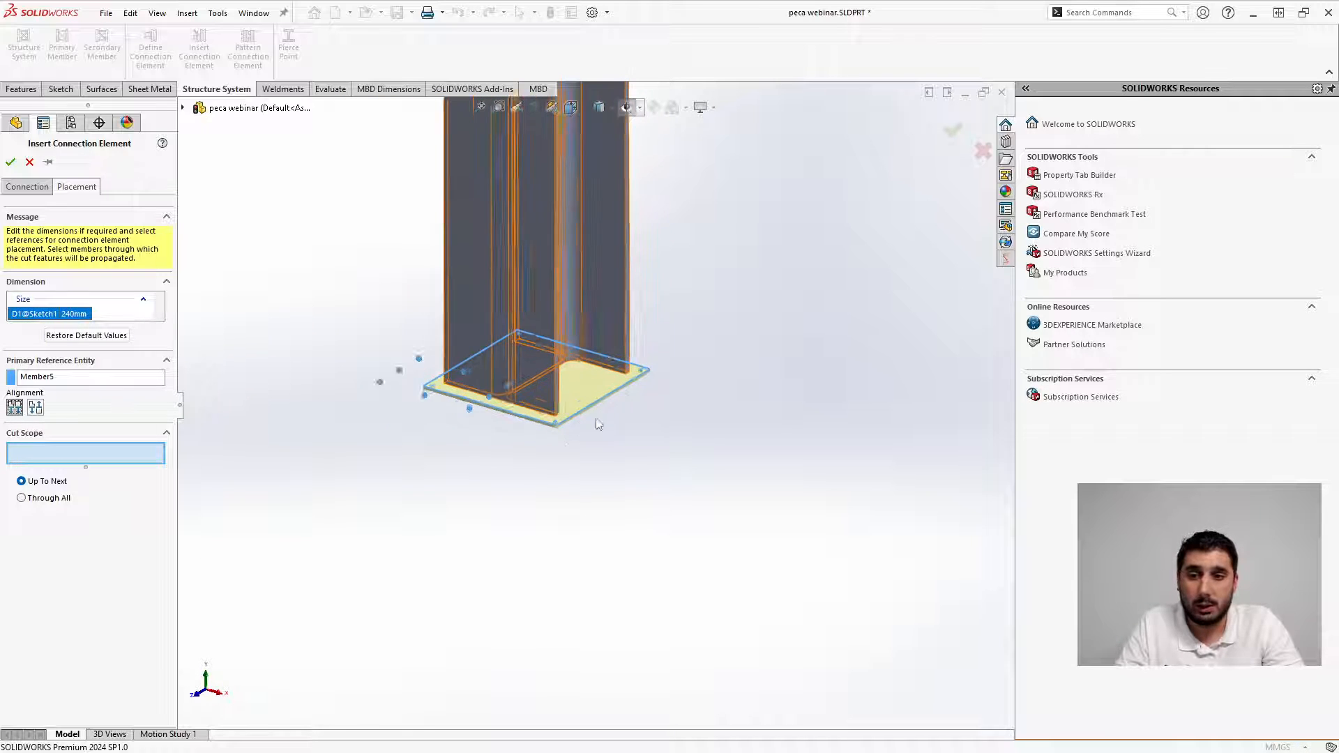
left_click(11, 163)
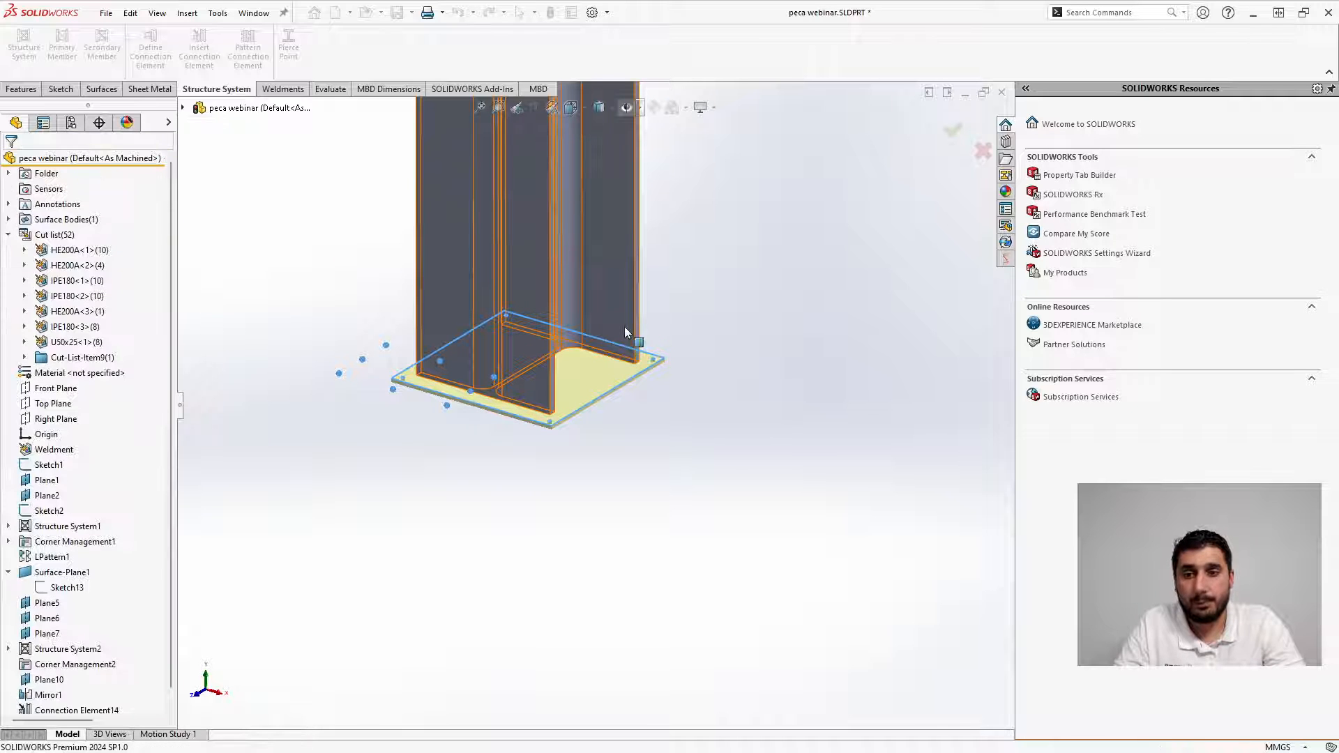
Set up a linear pattern of the base plate body along the column flange's long bottom edge, with 3 instances spaced 5000 mm
scroll(658, 409, "up", 10)
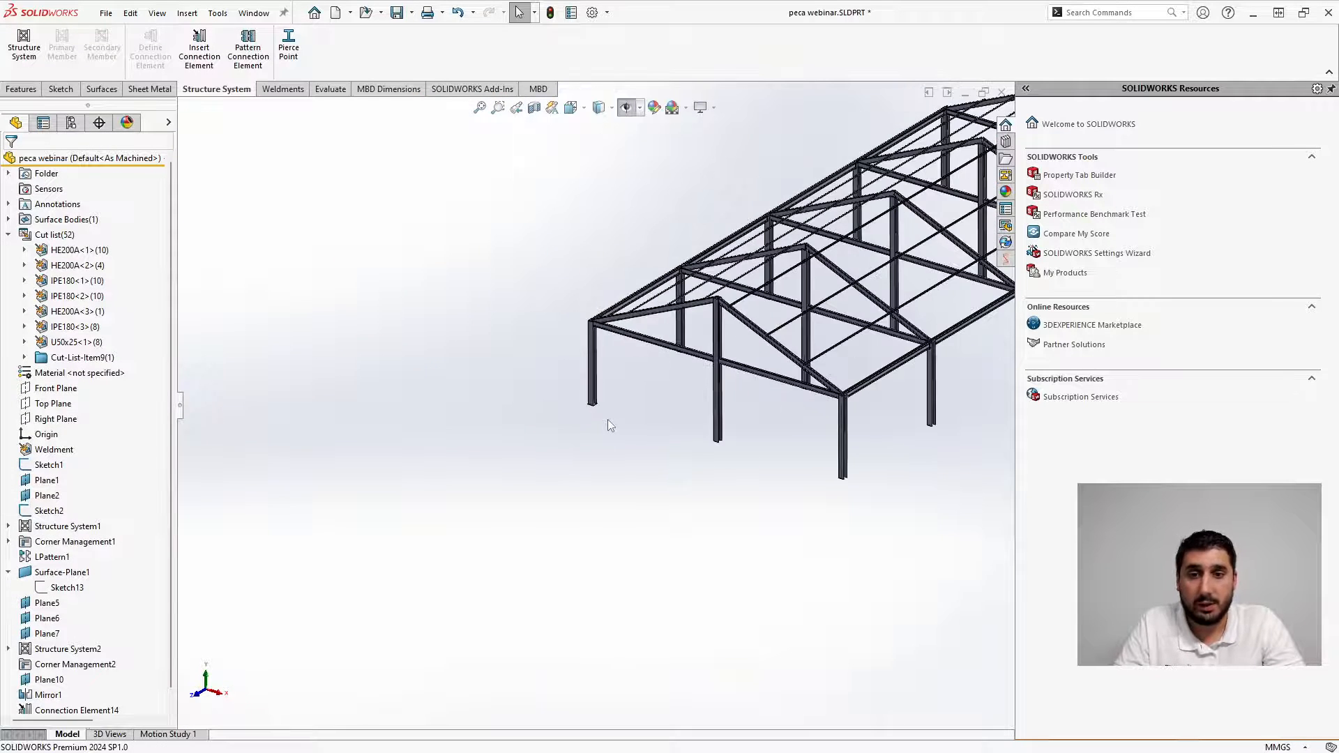
scroll(599, 424, "down", 10)
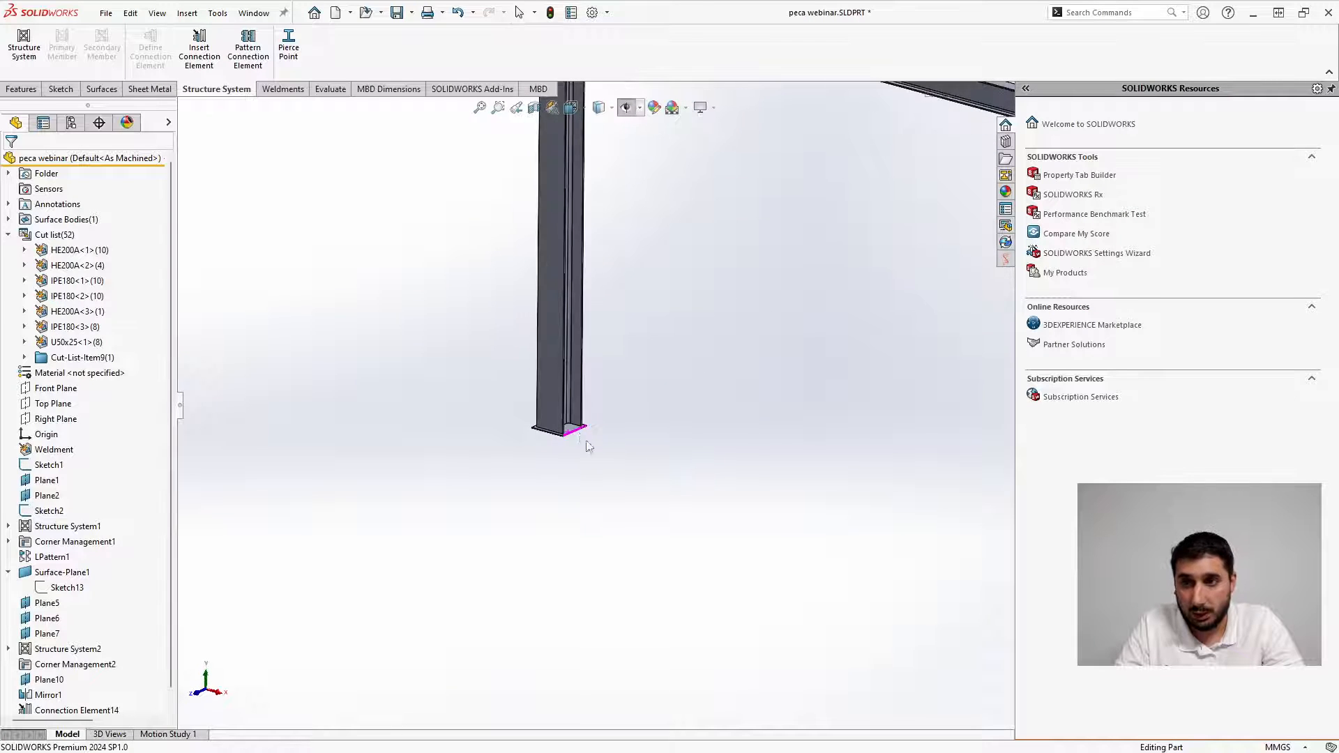
left_click(26, 90)
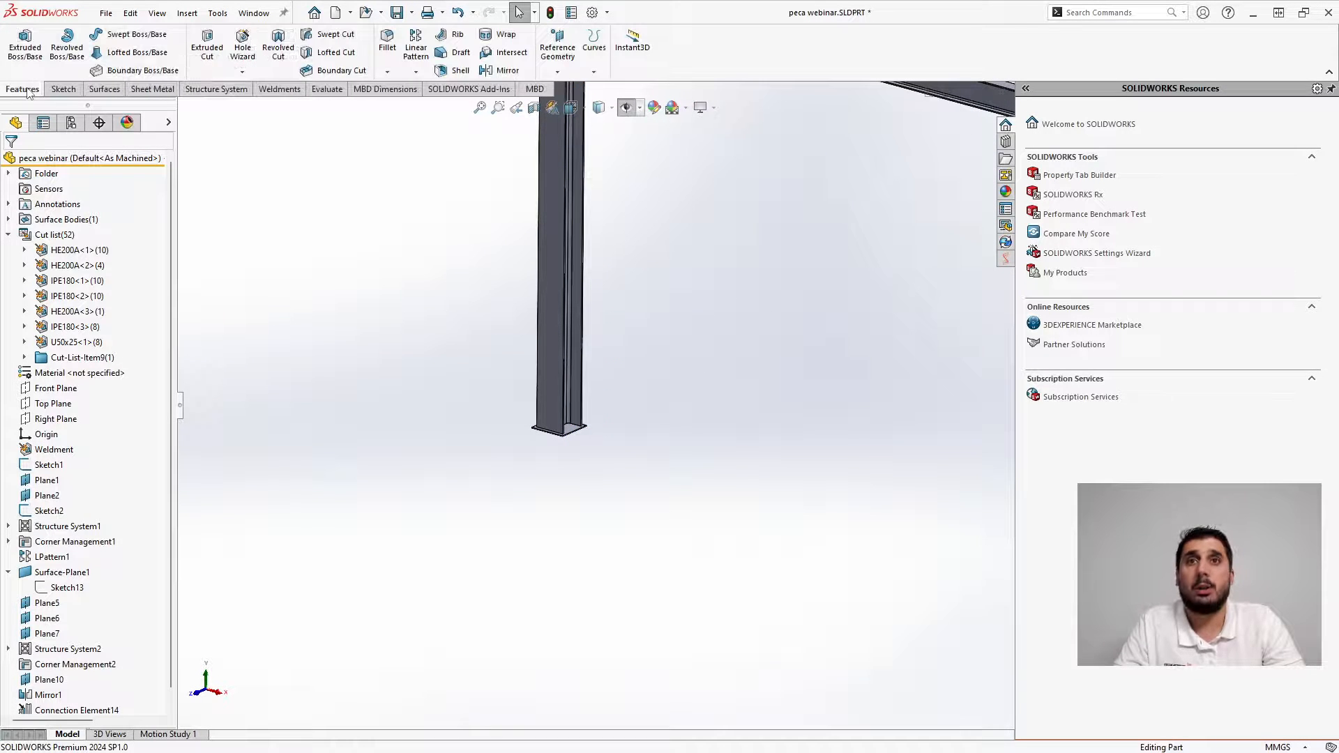
left_click(422, 47)
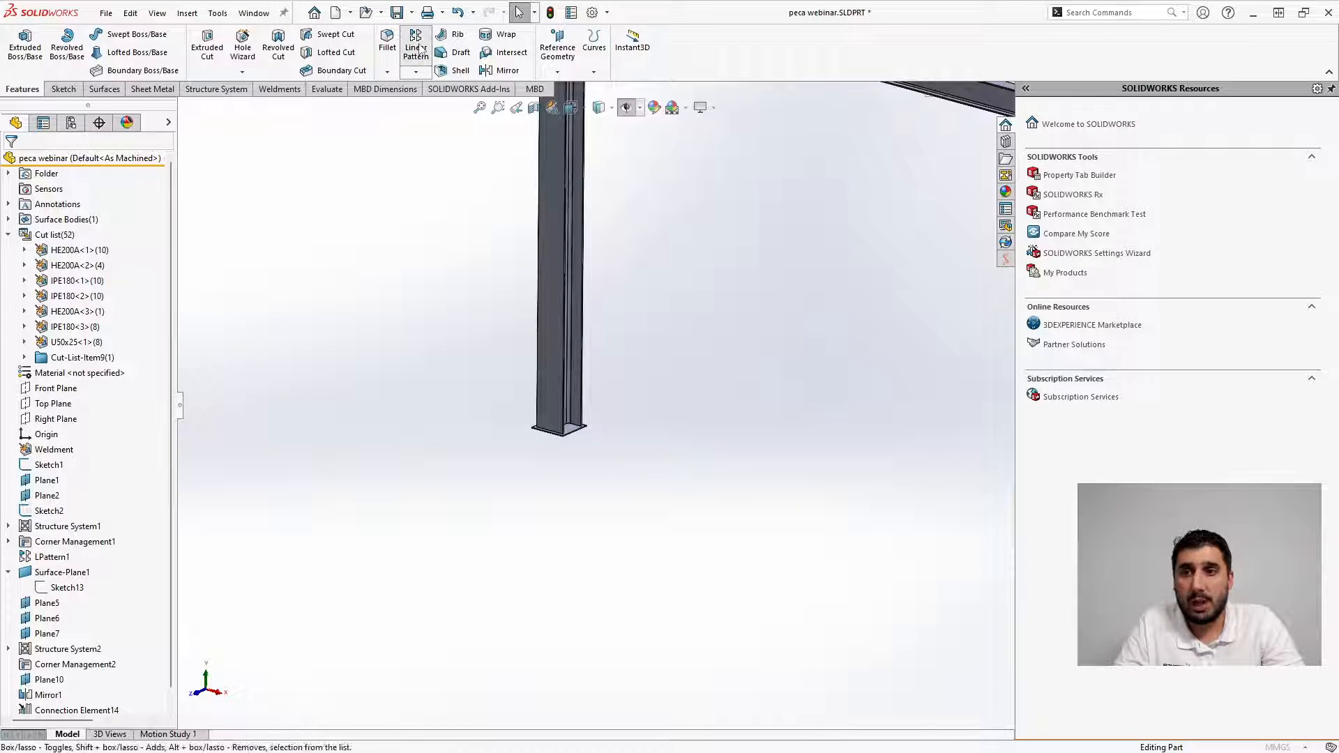
scroll(558, 429, "down", 6)
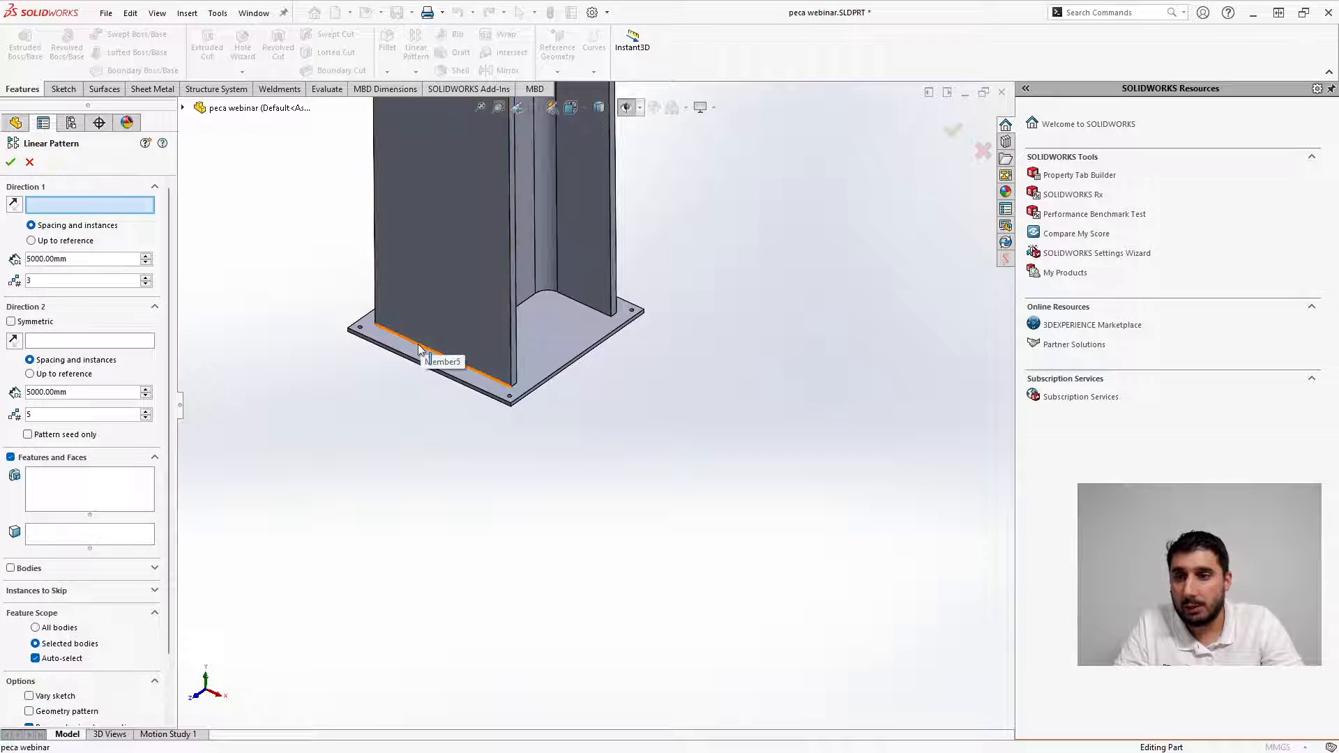
left_click(418, 343)
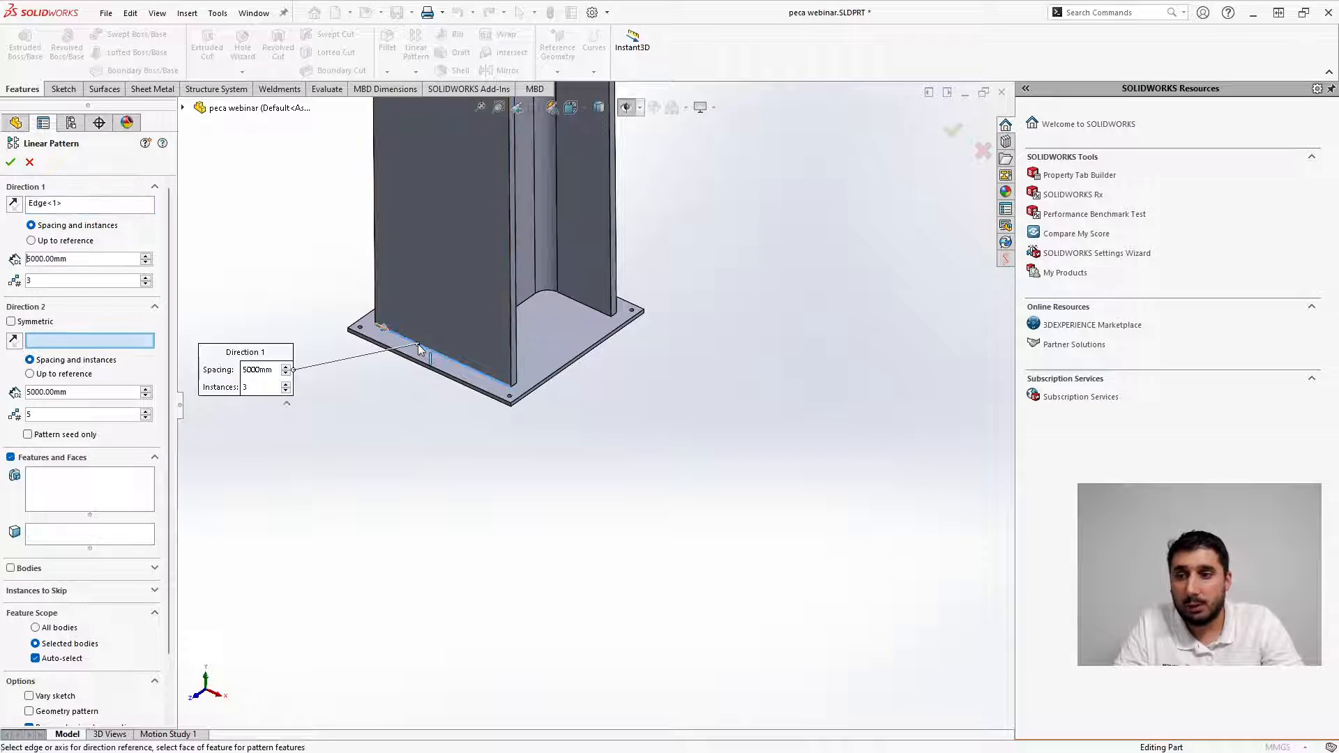
left_click(21, 569)
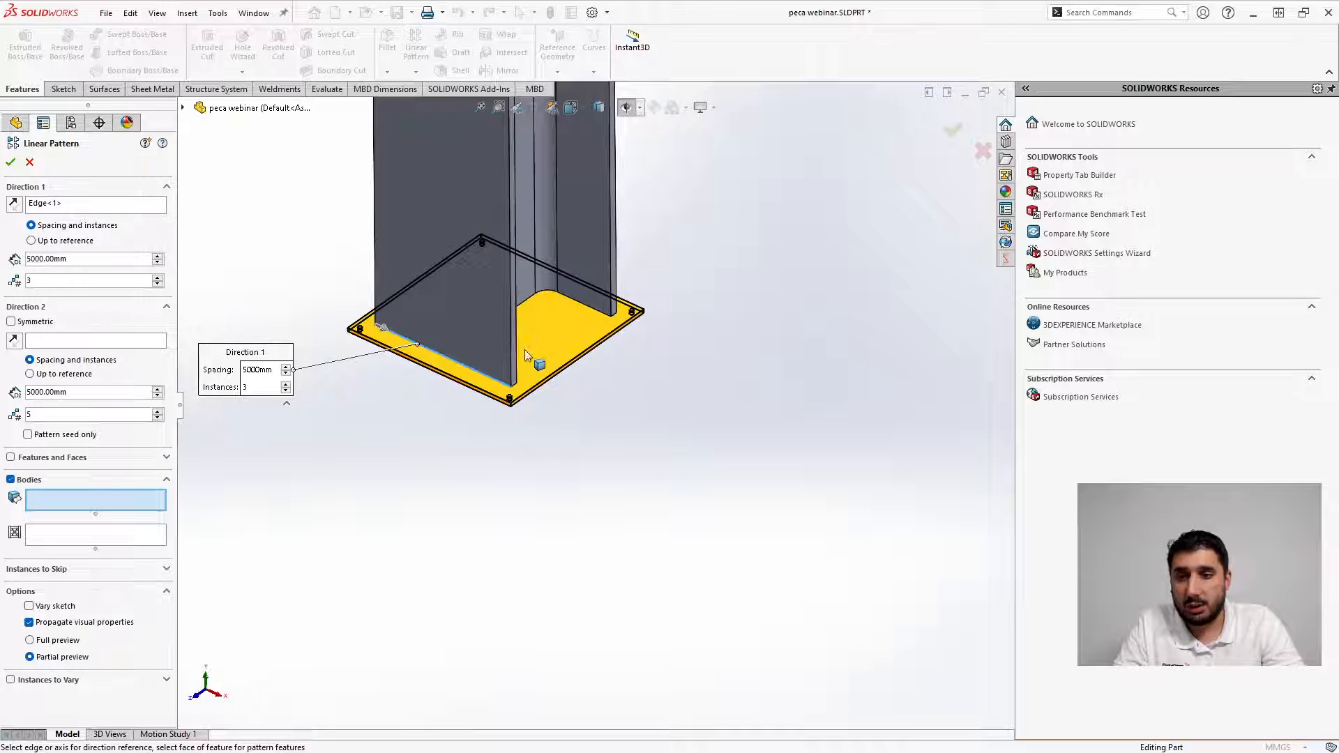
left_click(553, 356)
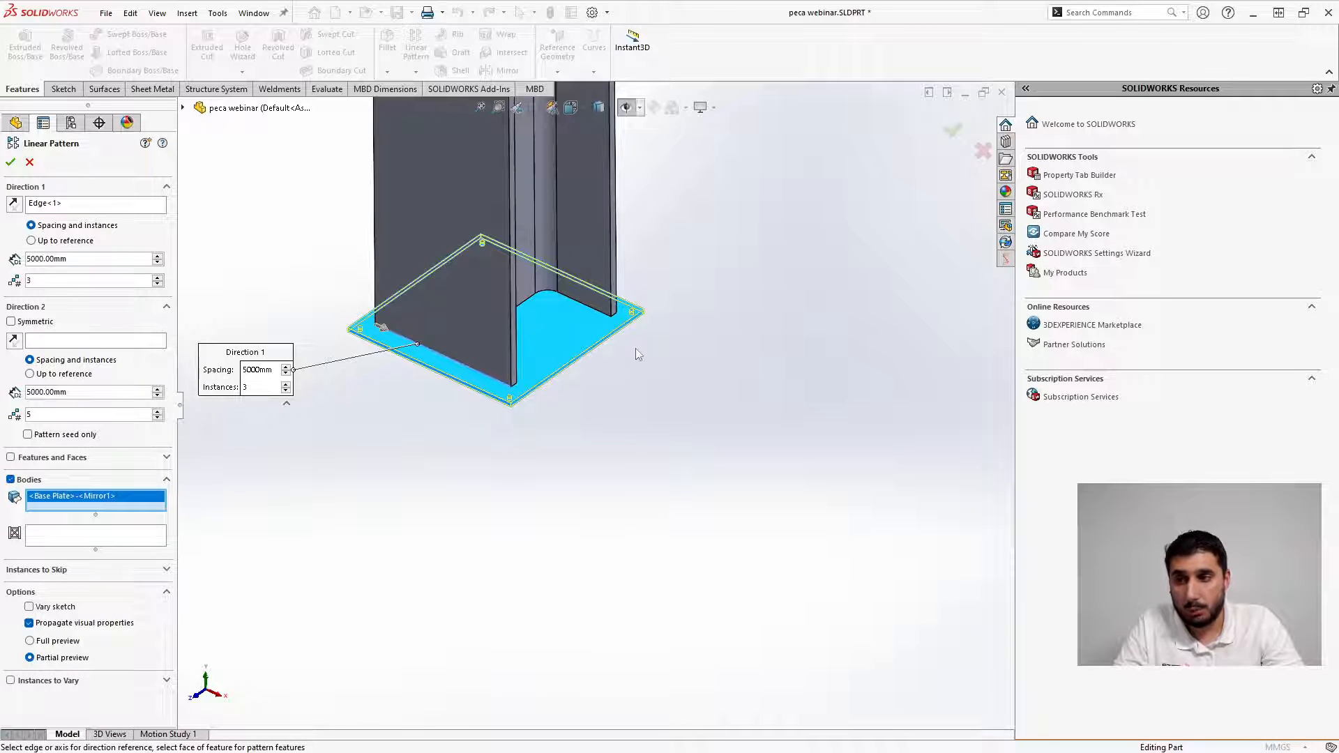
Add a second pattern direction along the flange's short bottom edge, with 5 instances spaced 5000 mm, and create the base plate pattern
left_click(92, 341)
scroll(581, 374, "down", 5)
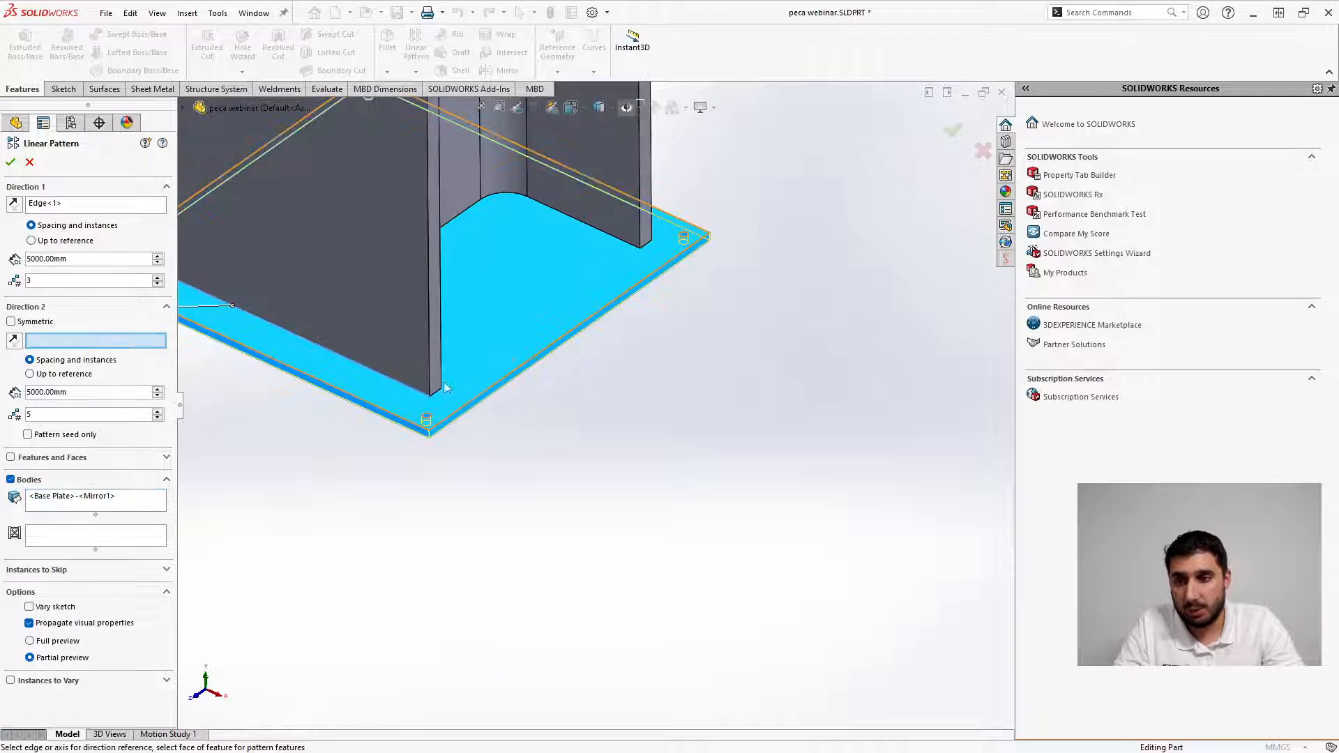
left_click(438, 394)
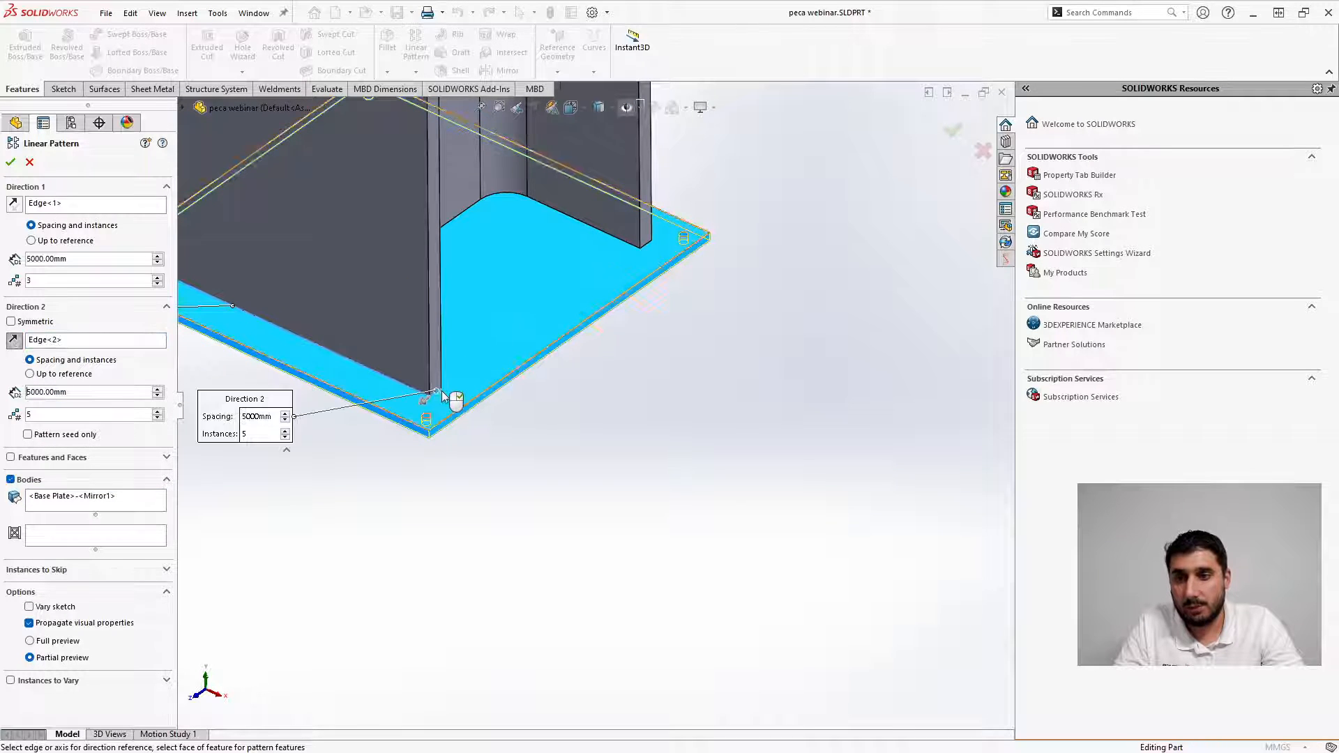
scroll(441, 391, "up", 5)
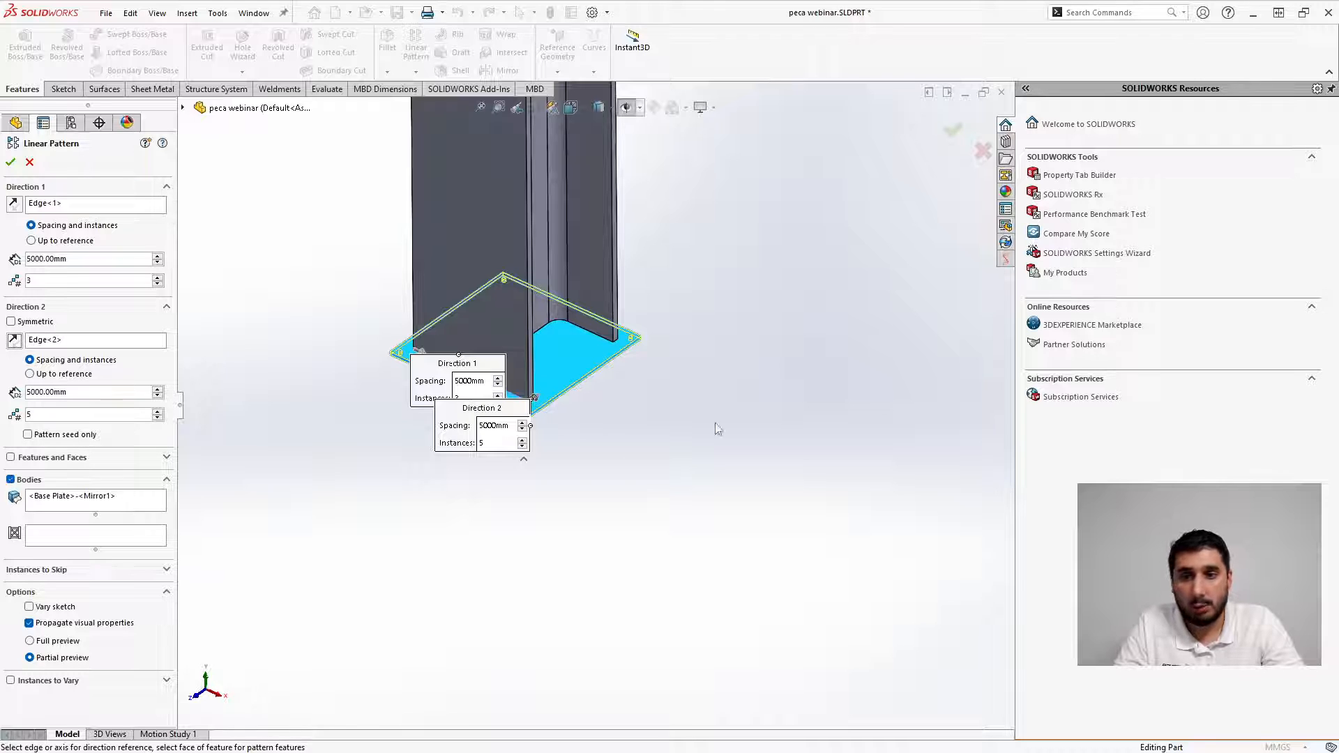
scroll(680, 361, "up", 5)
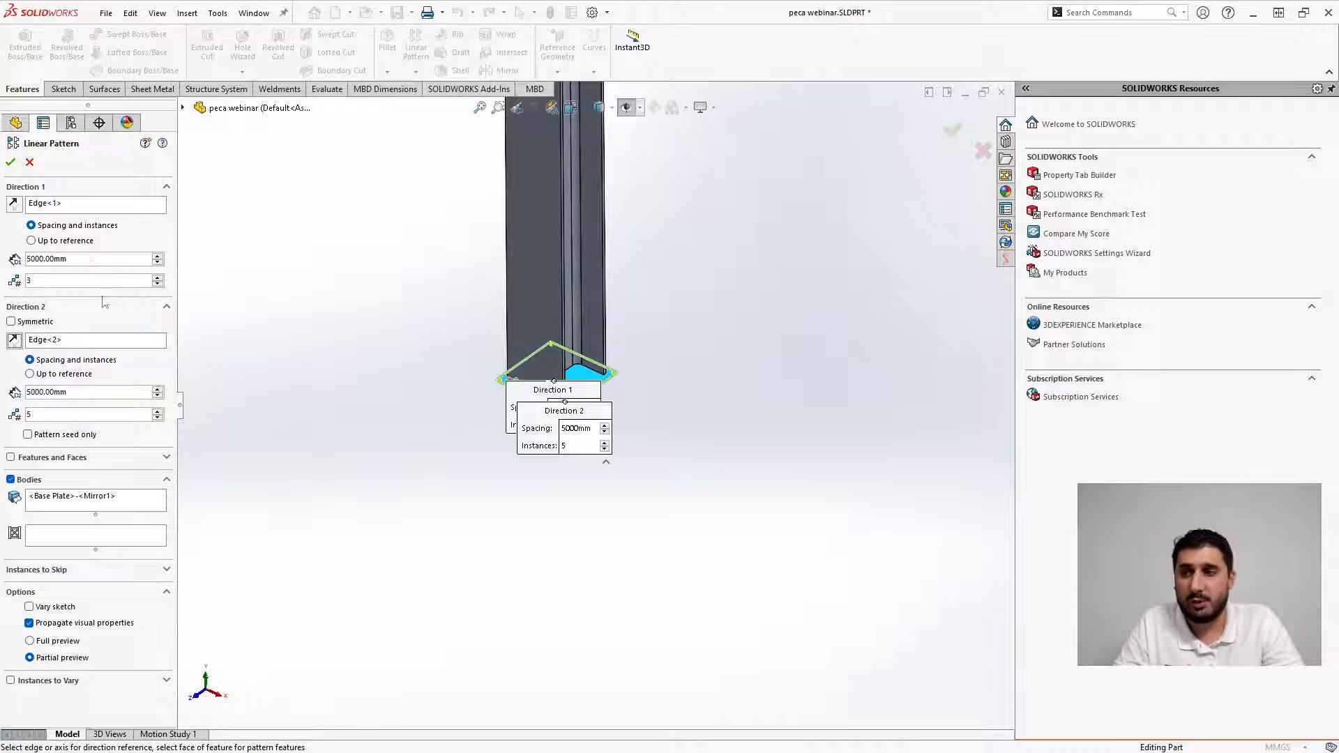
scroll(793, 391, "up", 10)
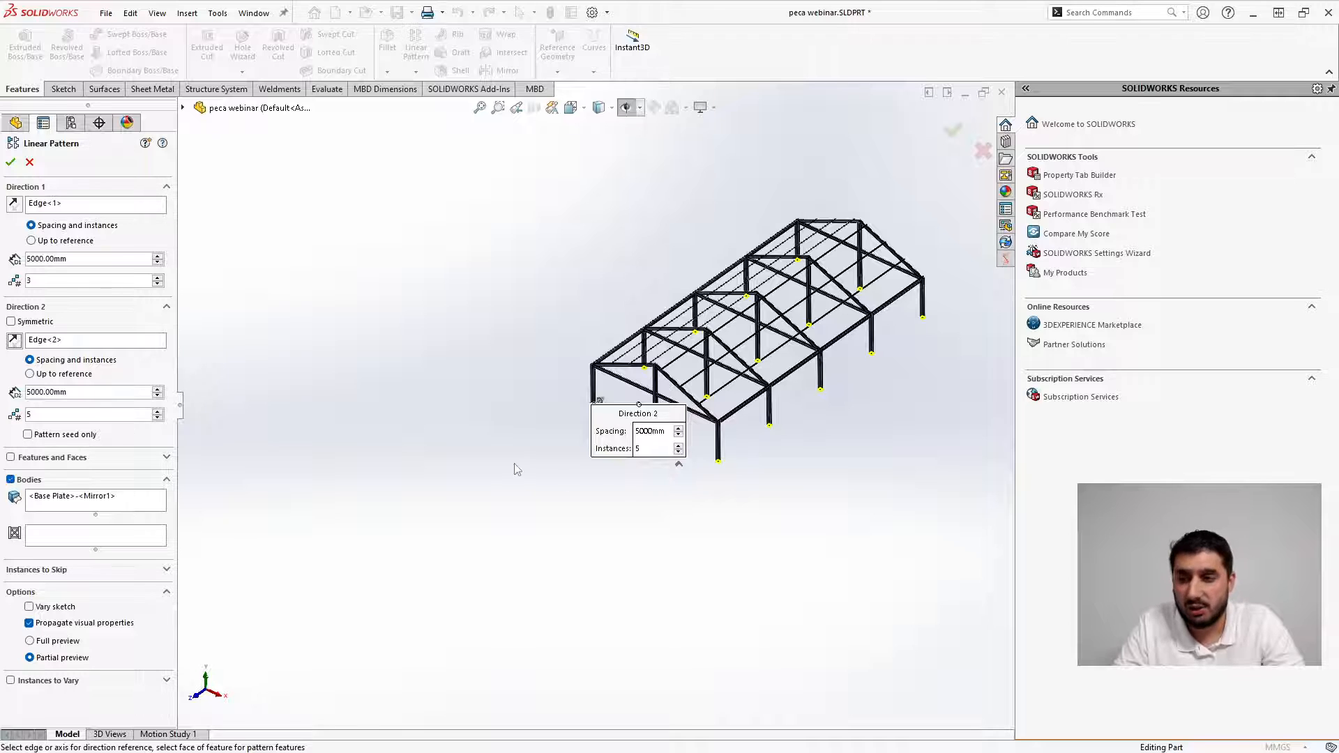
left_click(11, 162)
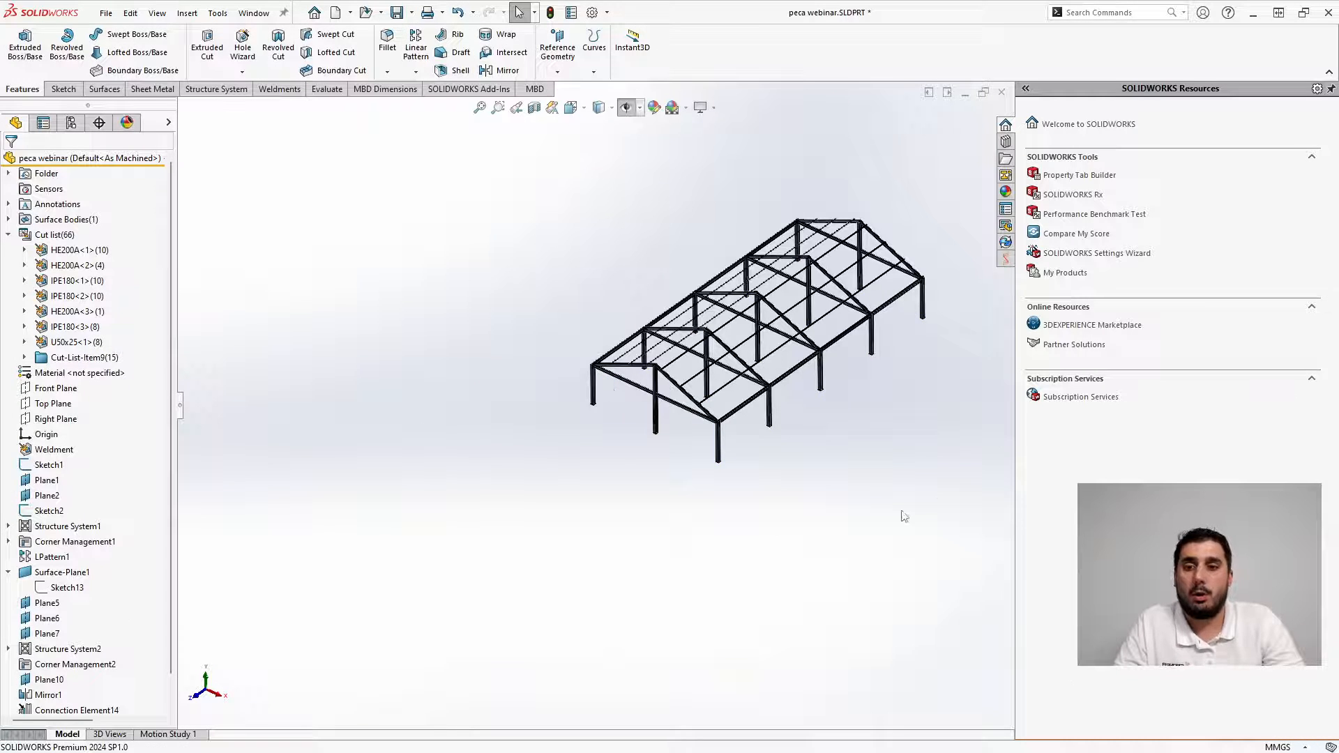
scroll(903, 510, "down", 6)
scroll(571, 617, "down", 2)
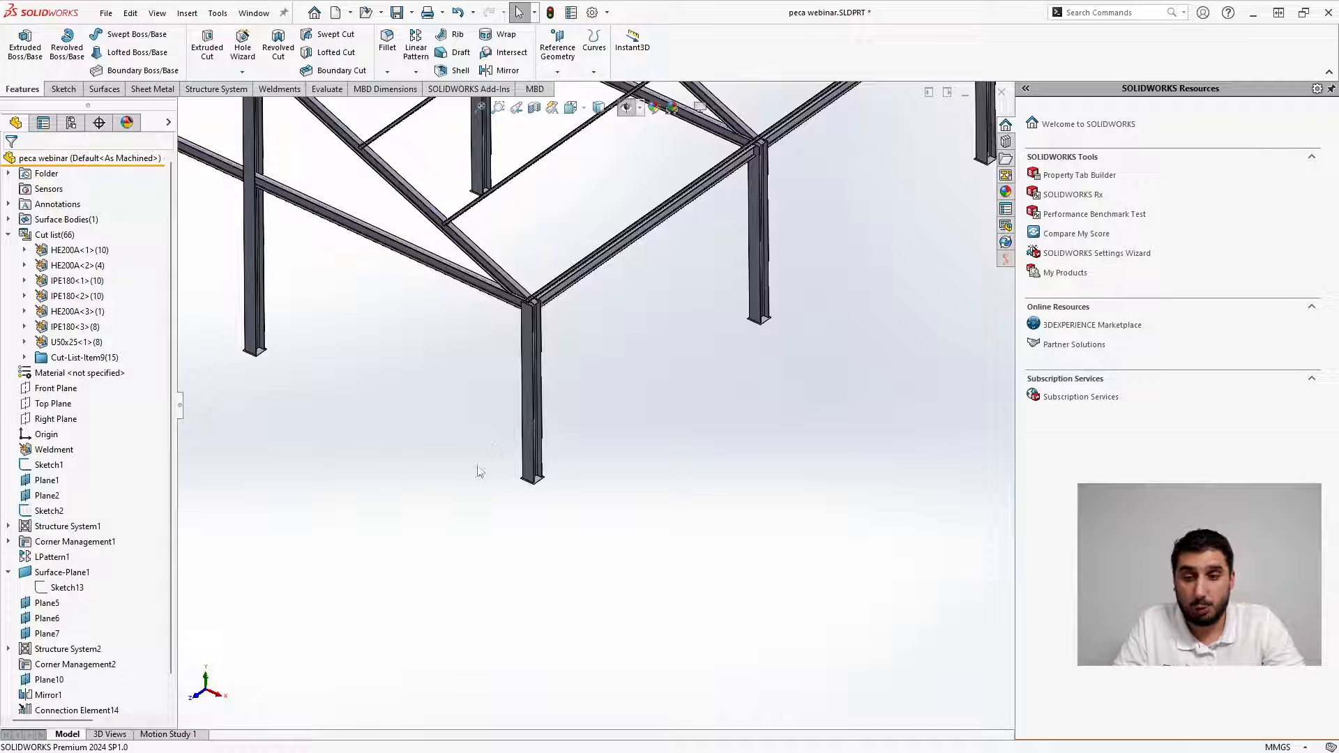
scroll(430, 384, "up", 3)
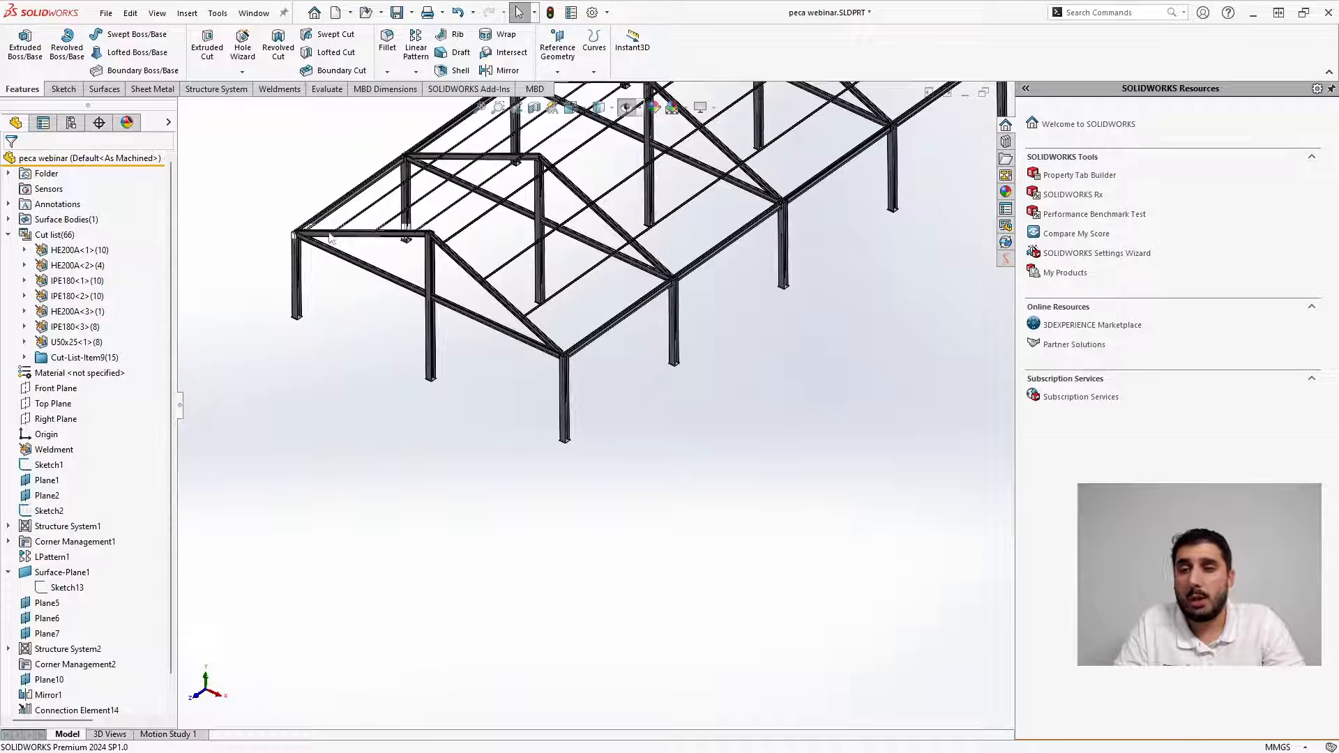
scroll(317, 253, "down", 5)
middle_click_drag(422, 325, 390, 276)
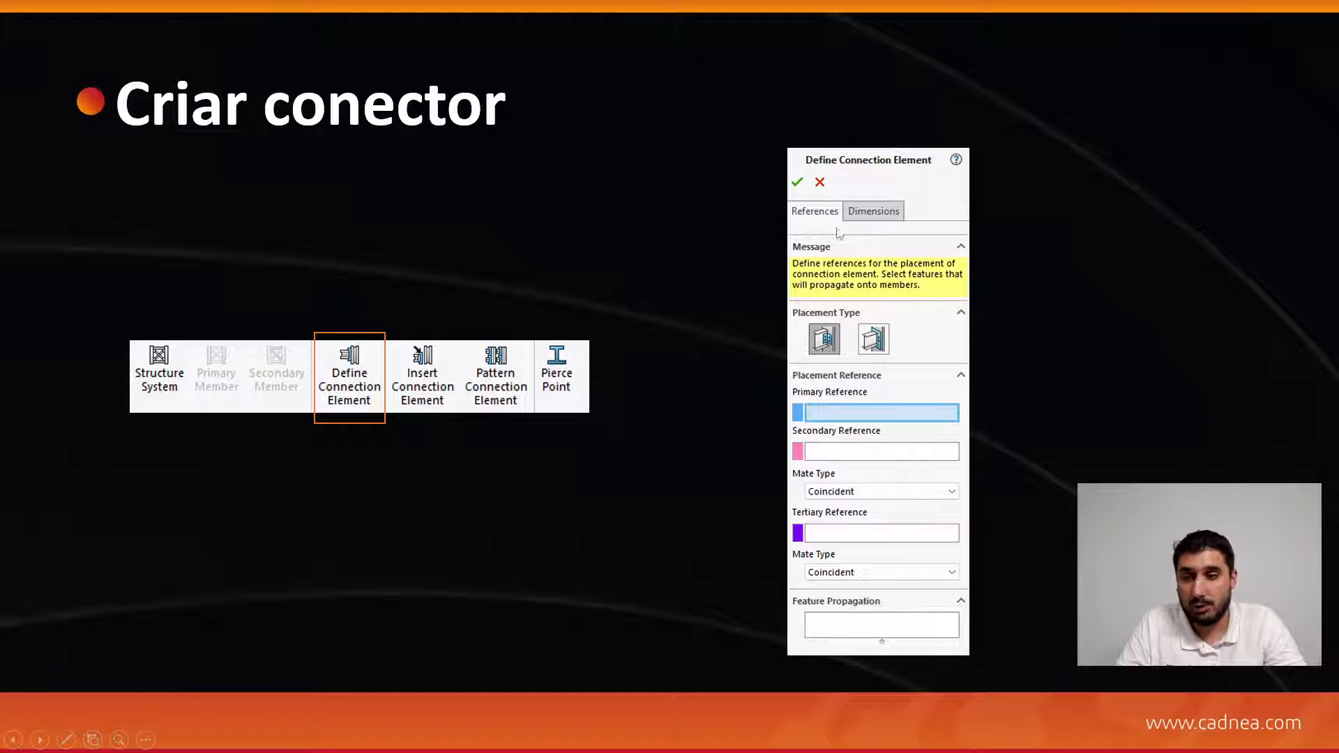
left_click(727, 354)
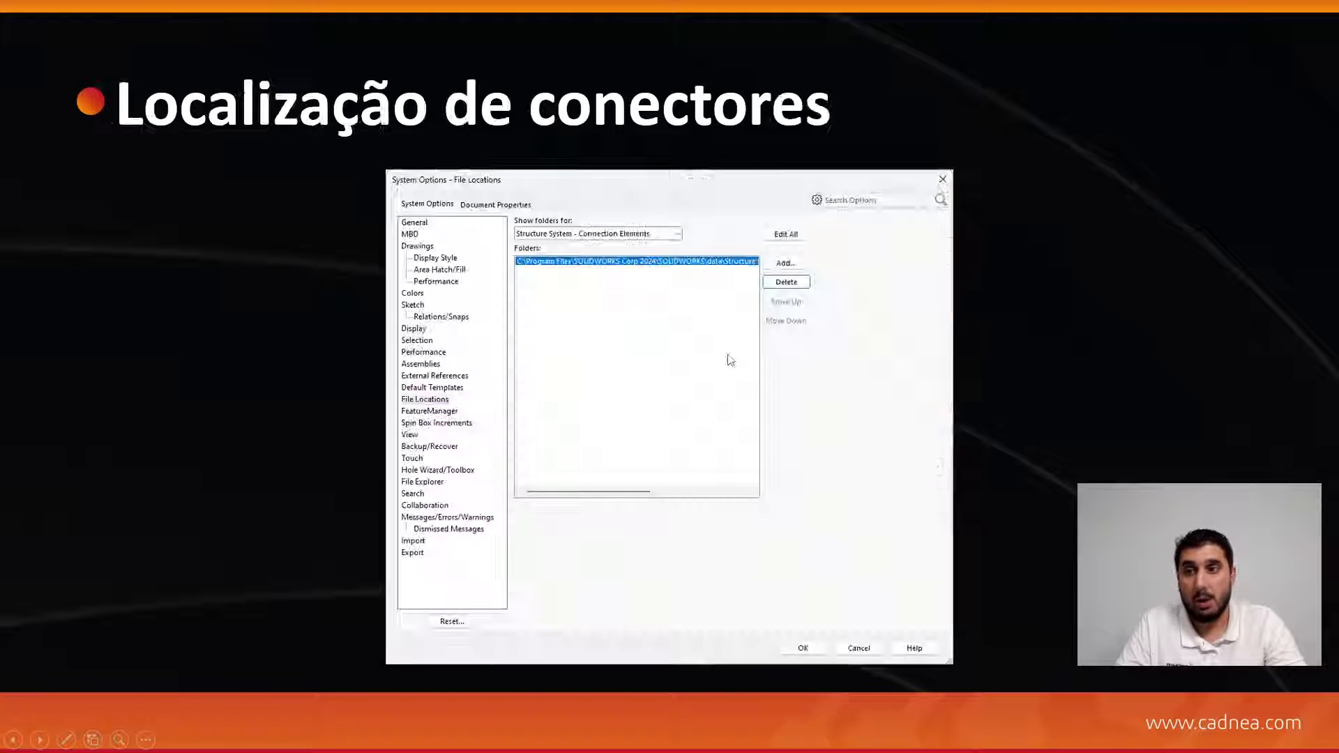
left_click(726, 354)
left_click(715, 354)
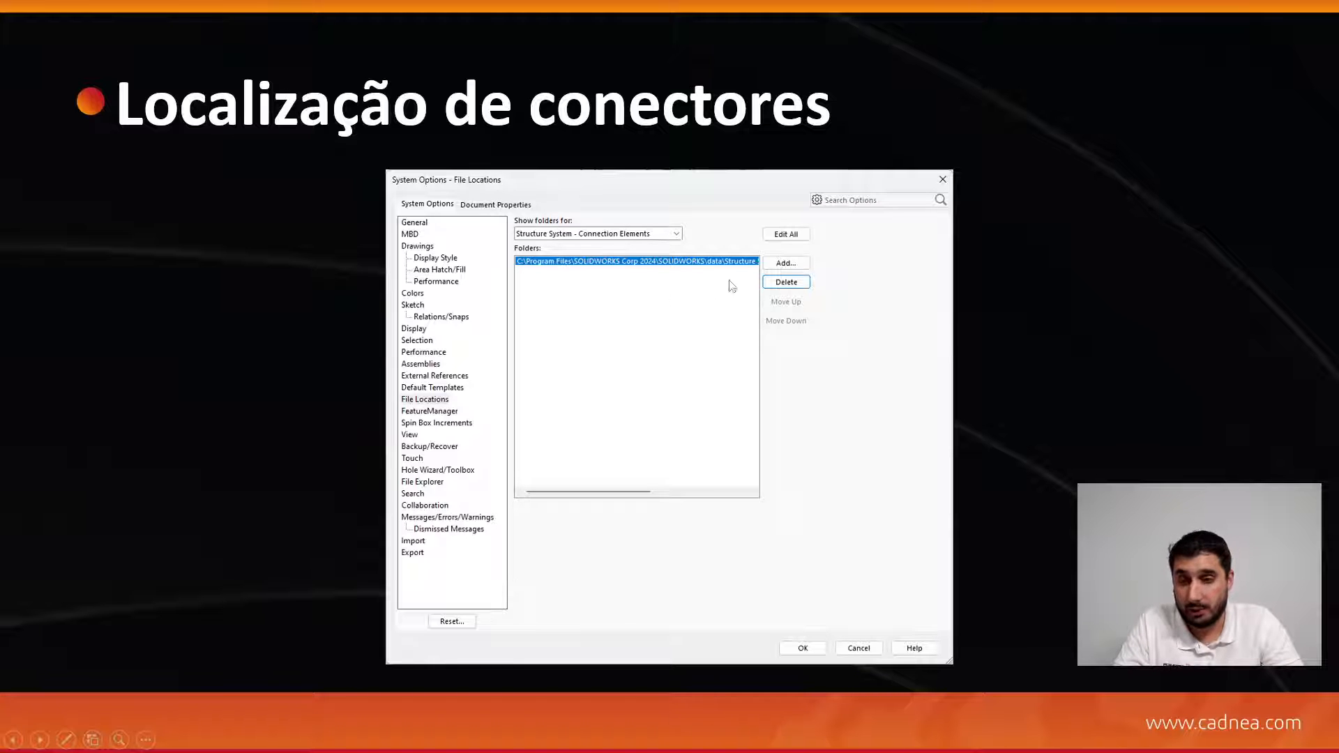
left_click(612, 360)
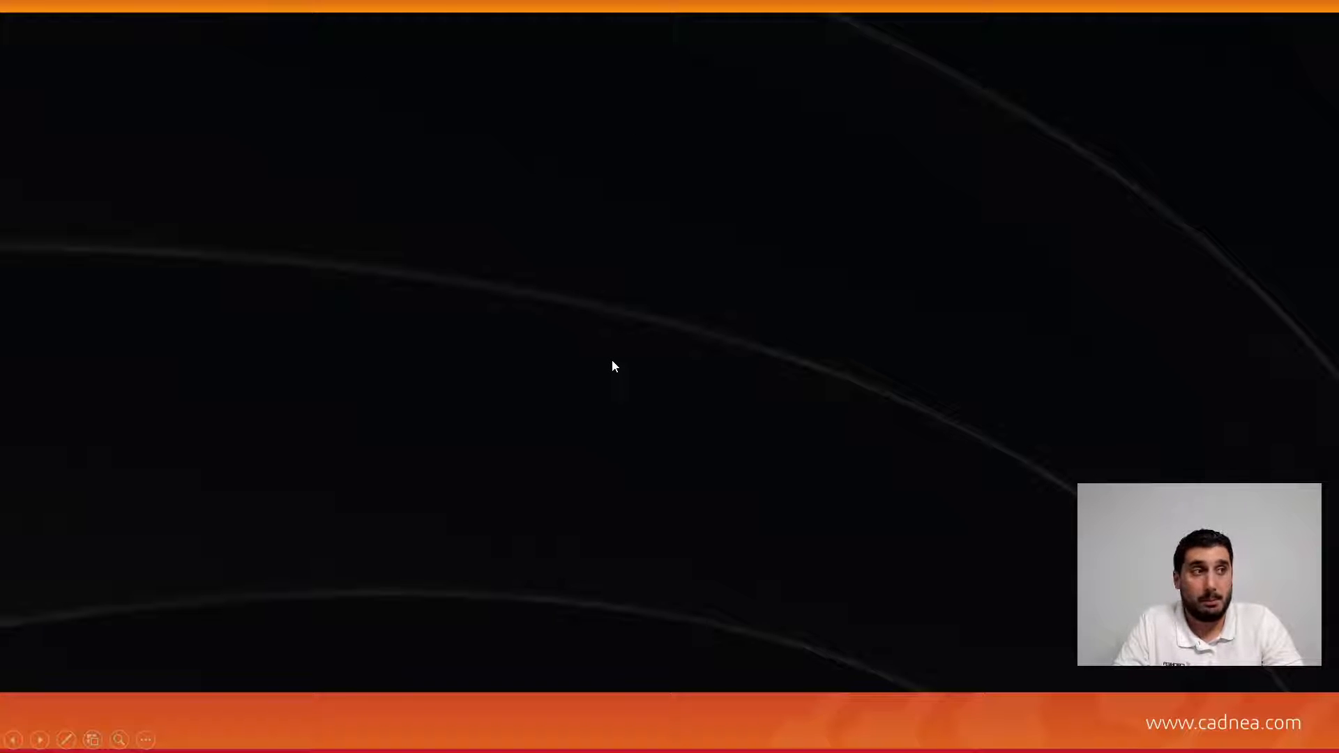
Switch to SOLIDWORKS and create a new part document from the Part template
key("alt+Tab")
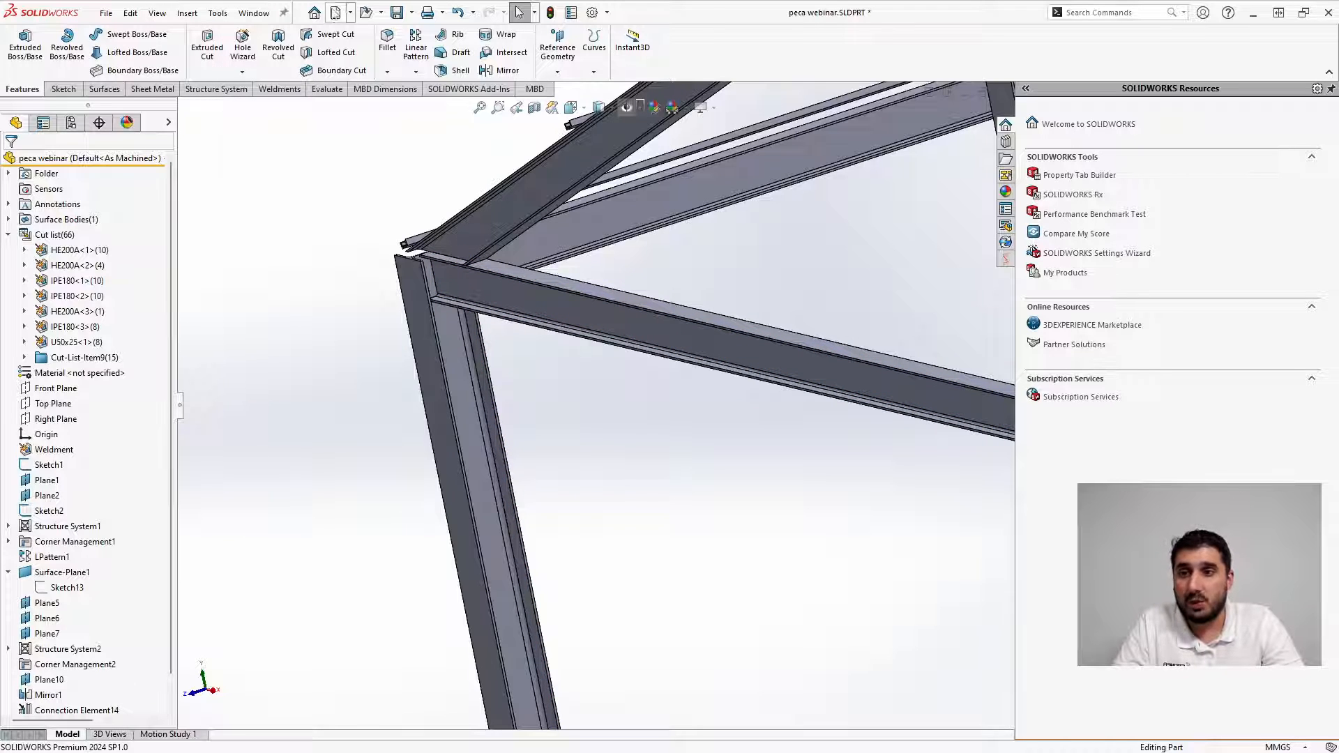
left_click(336, 13)
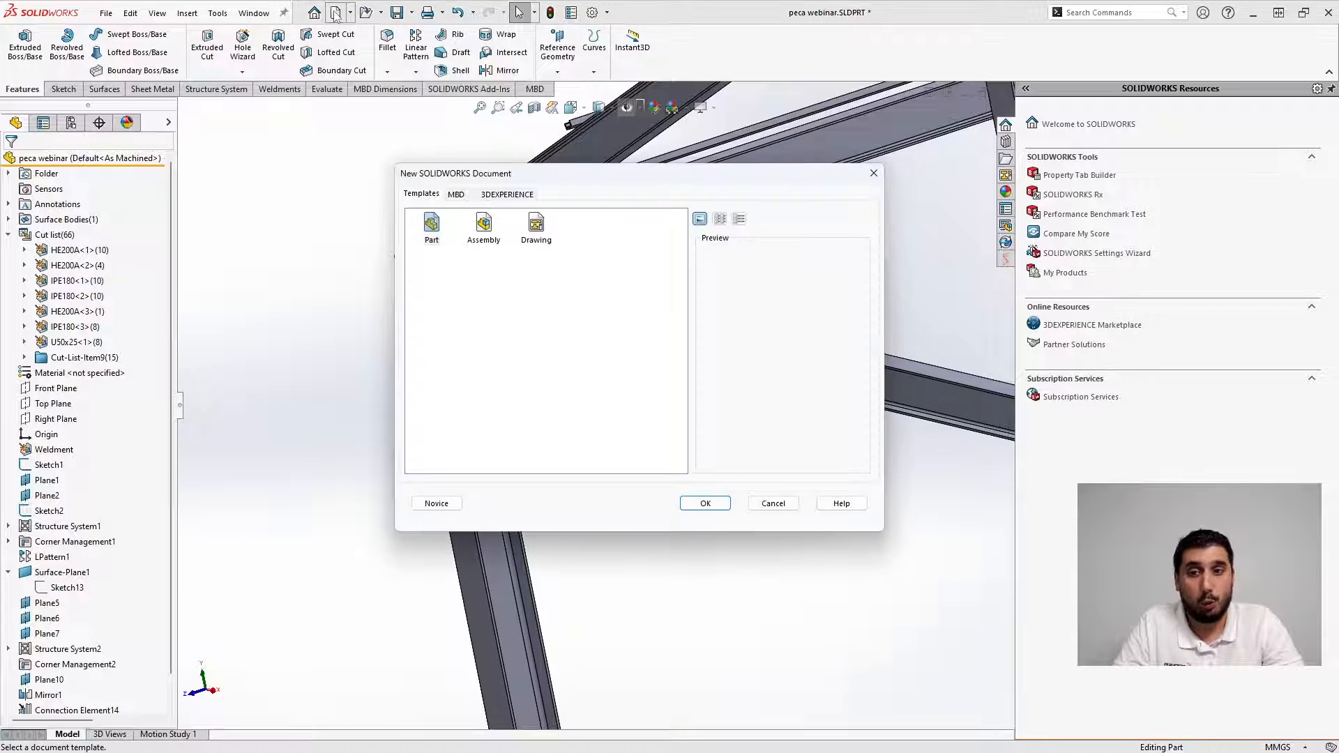
left_click(710, 503)
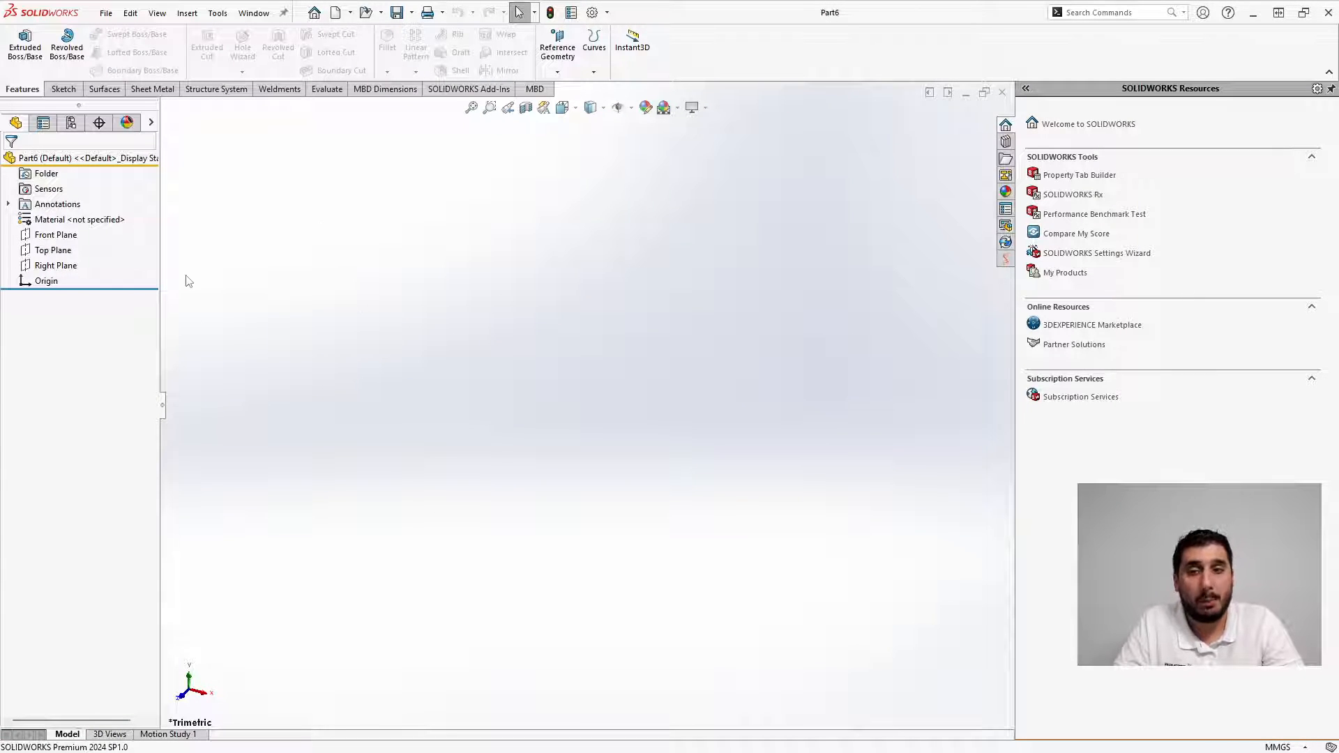
On the Front Plane, sketch a center rectangle about 90 mm wide and 112 mm high, centred on the origin
right_click(69, 236)
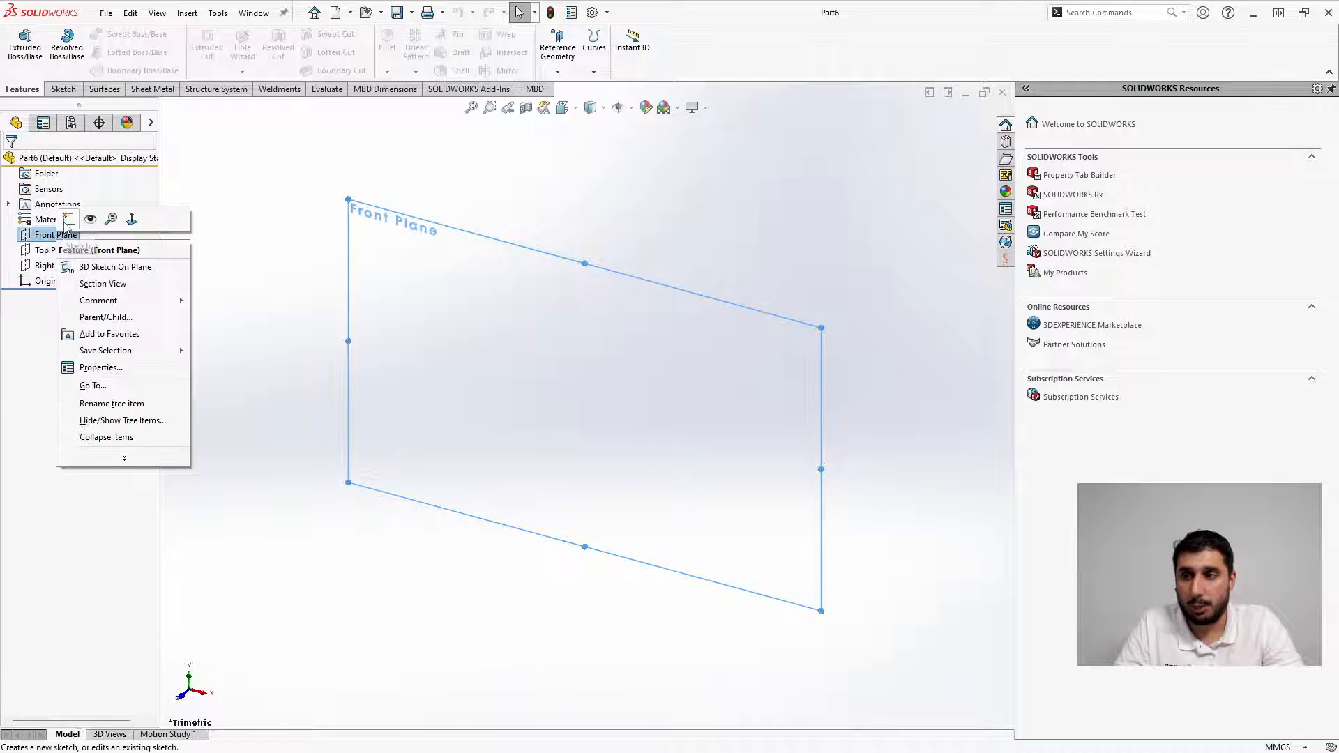
left_click(63, 221)
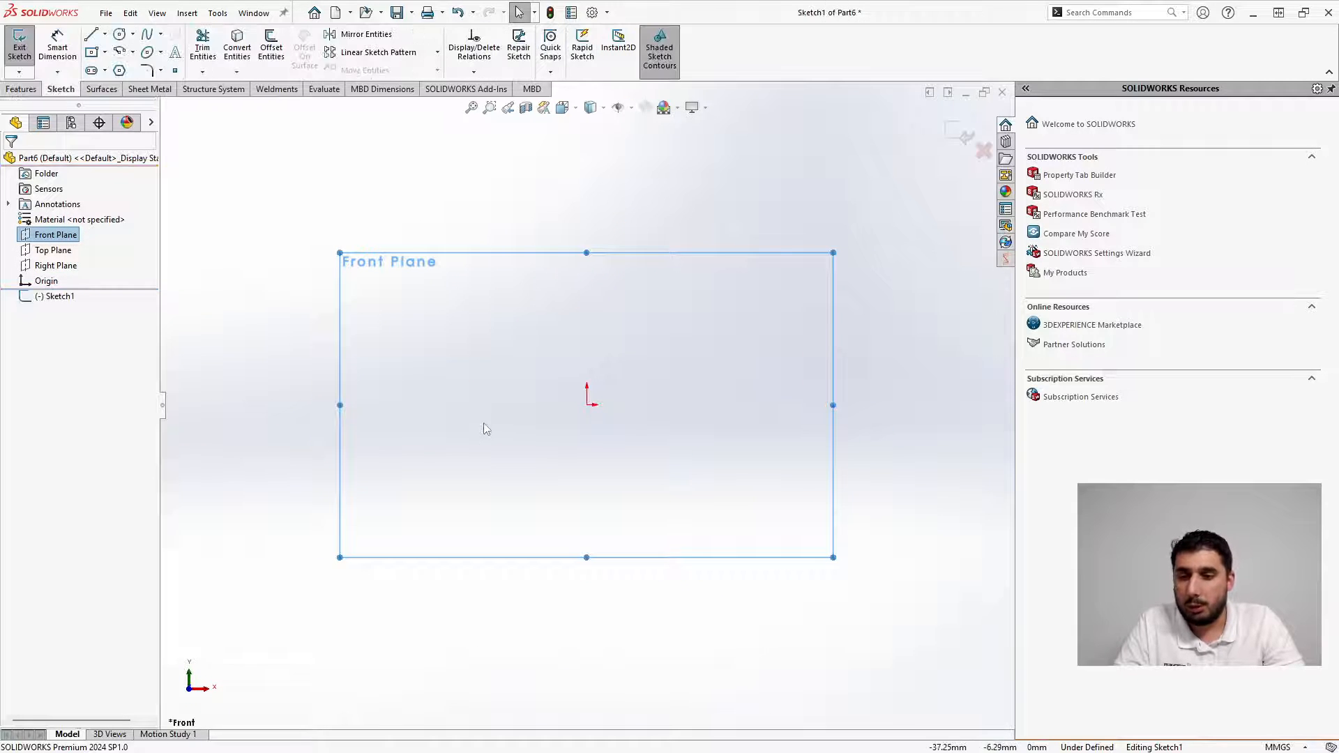
key("s")
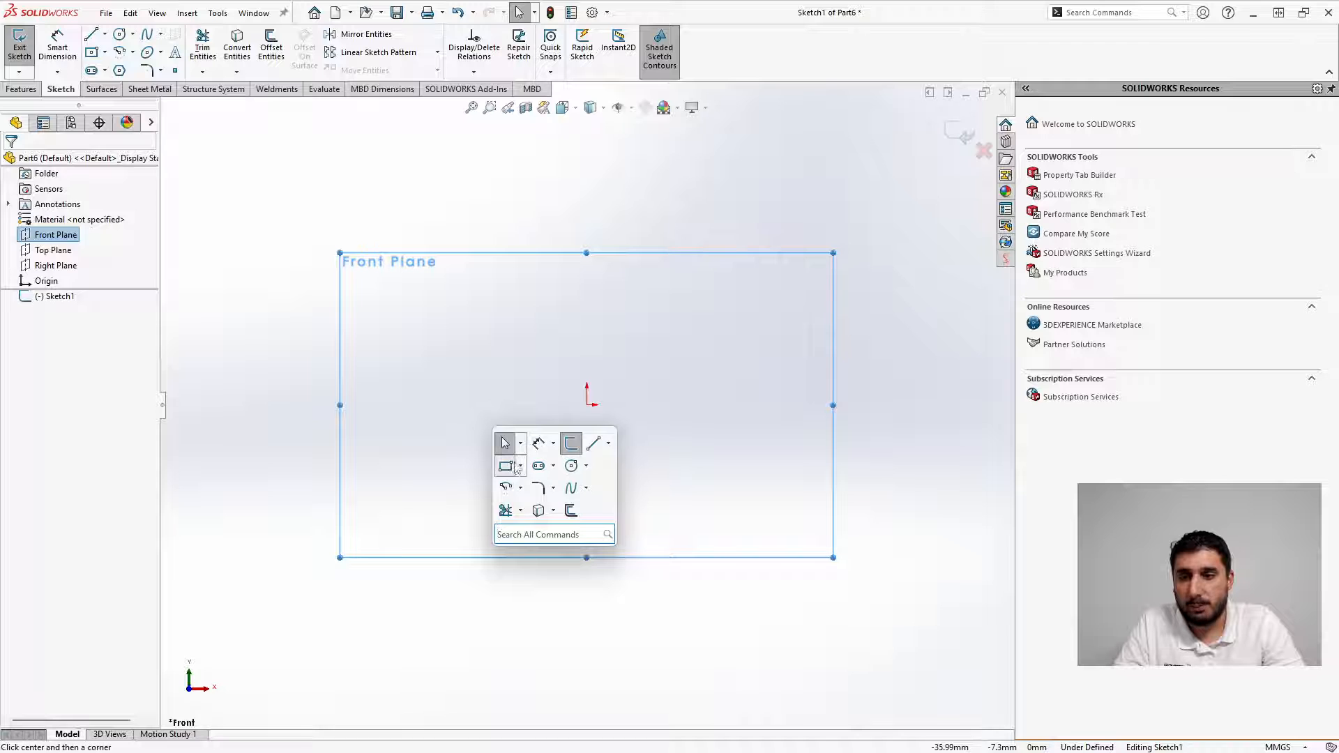
left_click(506, 466)
key("a")
key("a")
key("a")
key("a")
key("a")
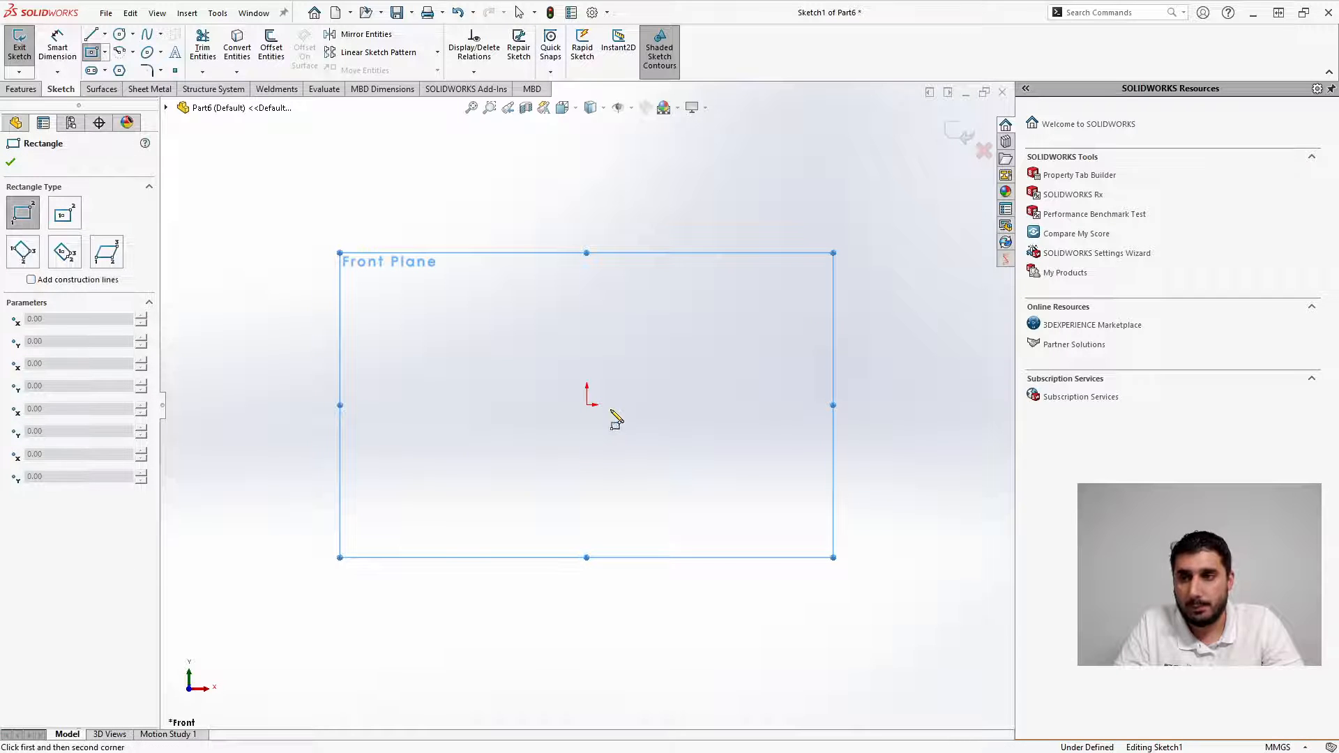
left_click(585, 405)
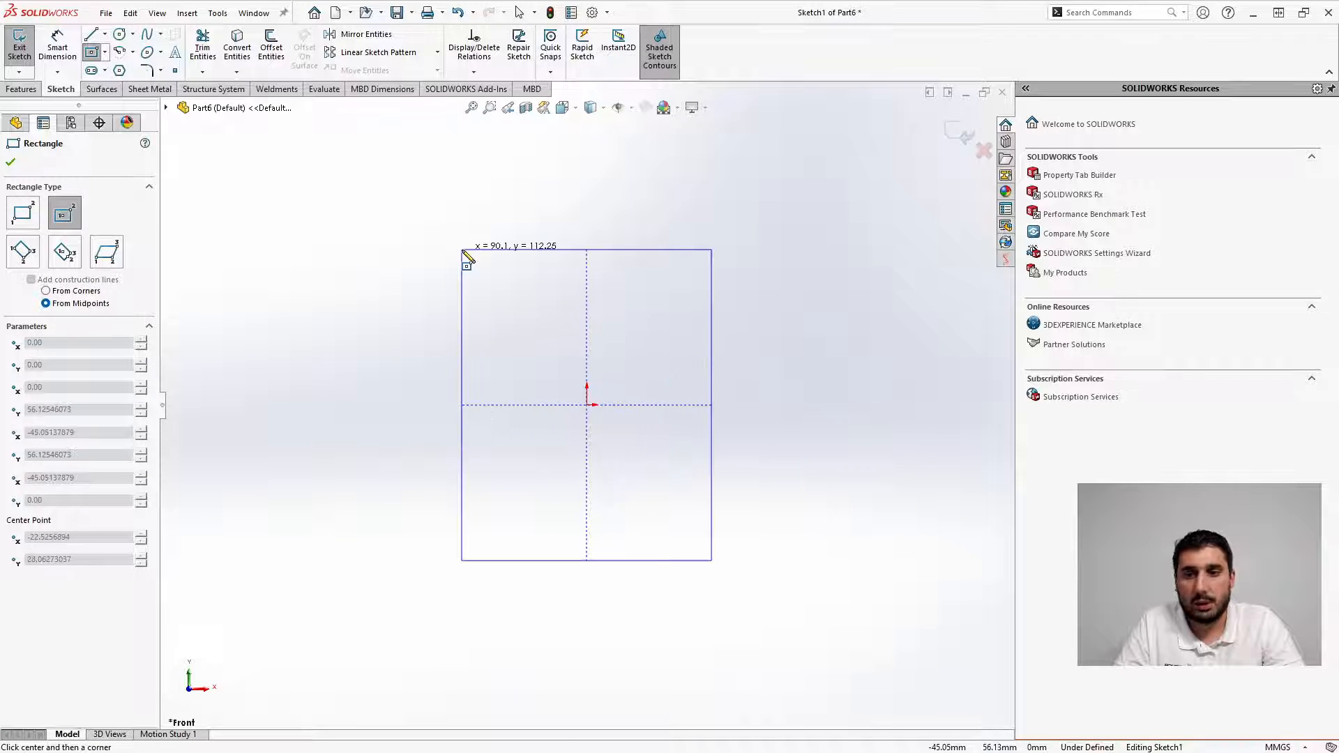
left_click(462, 249)
key("Escape")
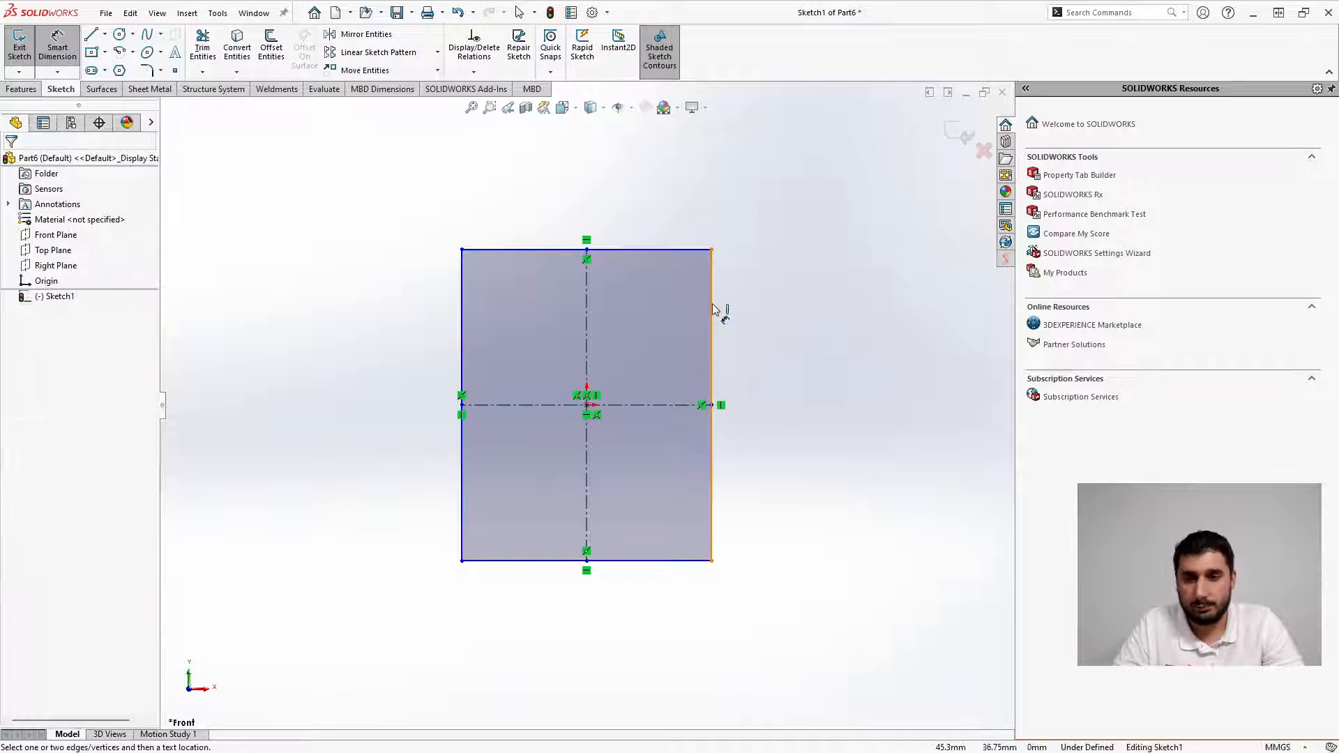
Dimension the rectangle with a height of 180 mm and a width of 100 mm
left_click(712, 308)
left_click(819, 326)
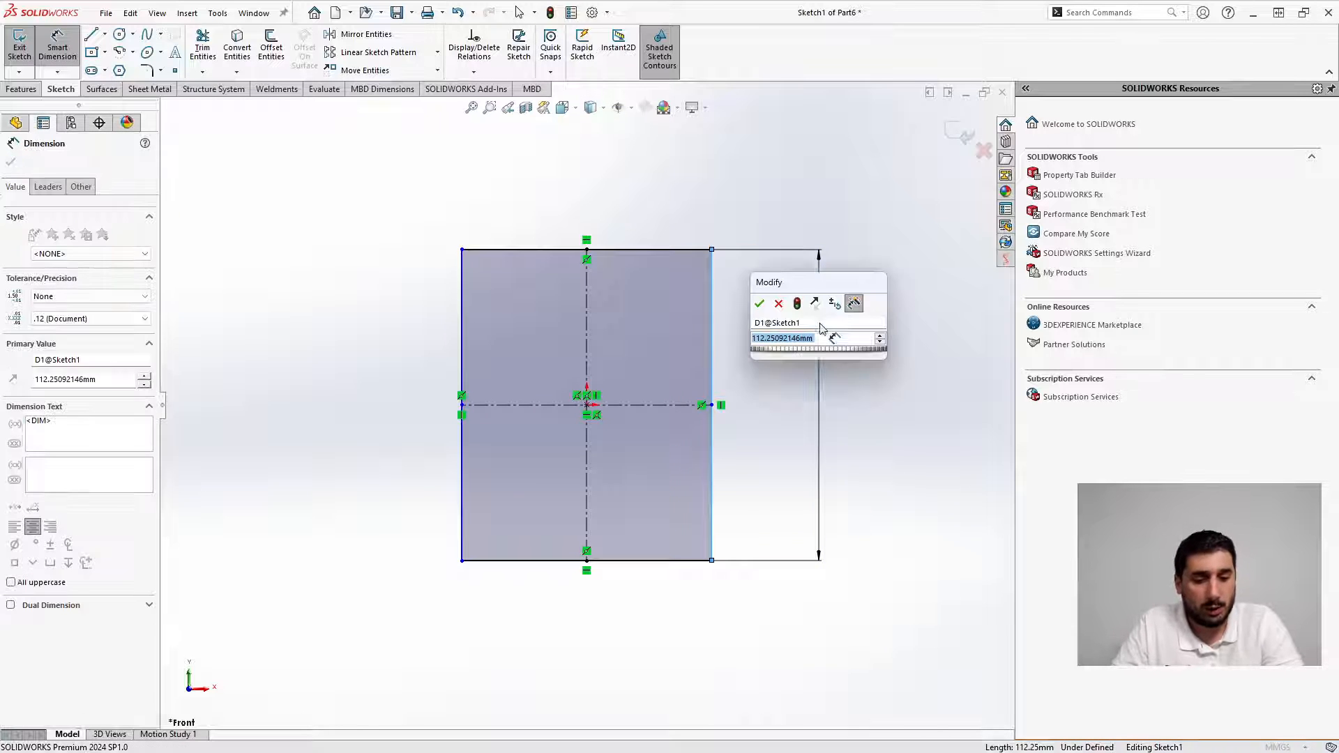
type("180")
key("Return")
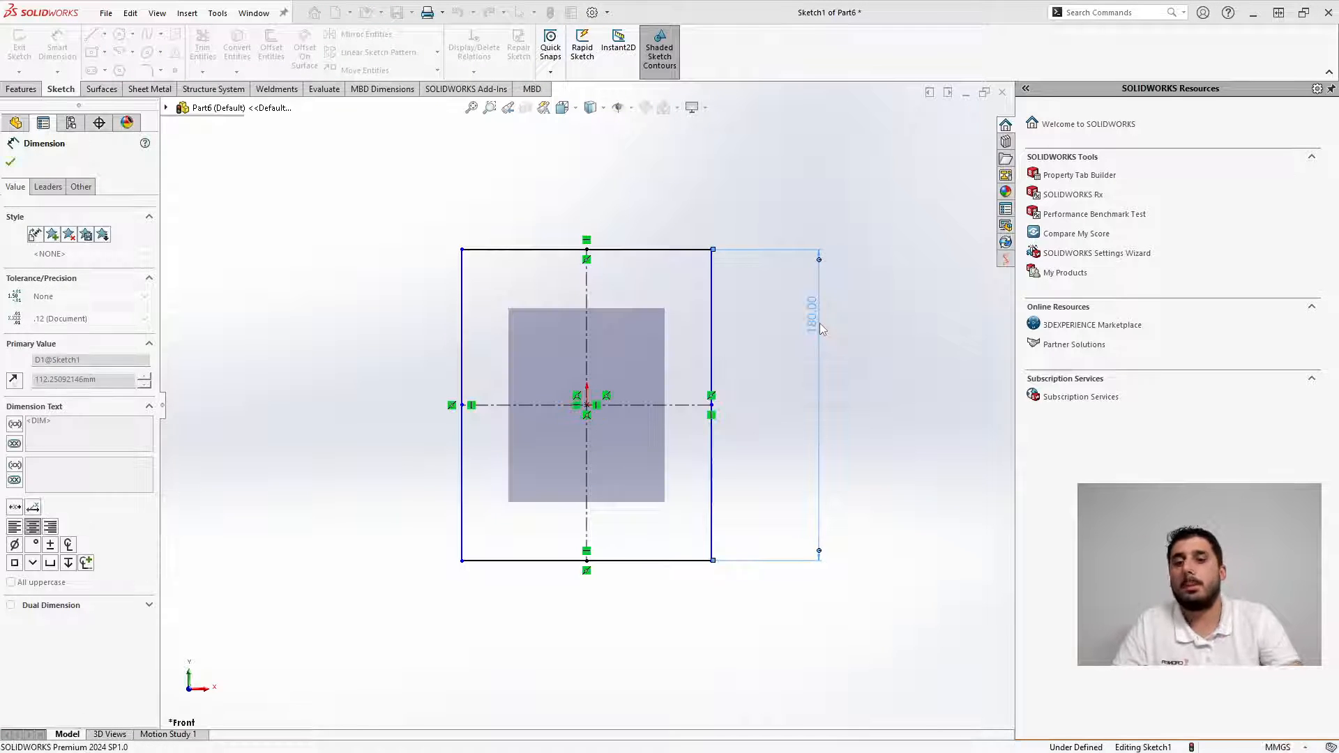
left_click(652, 513)
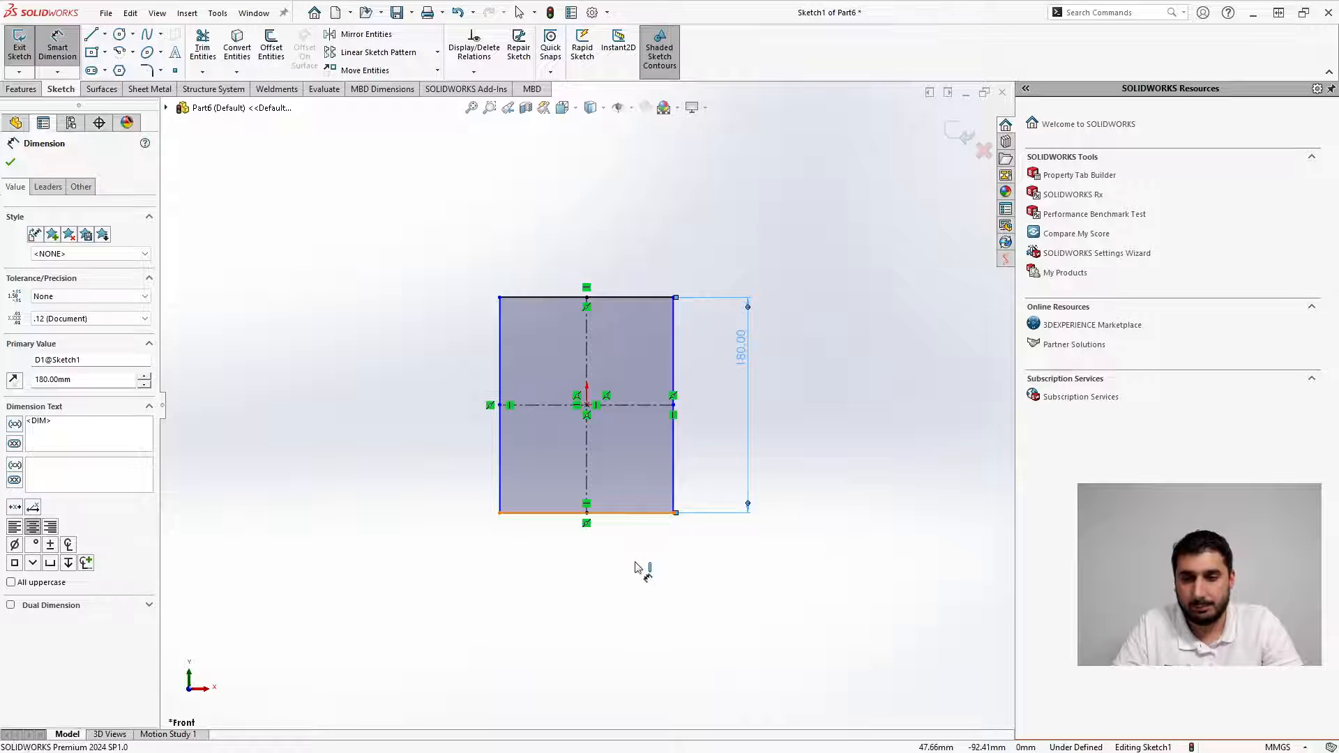
left_click(608, 573)
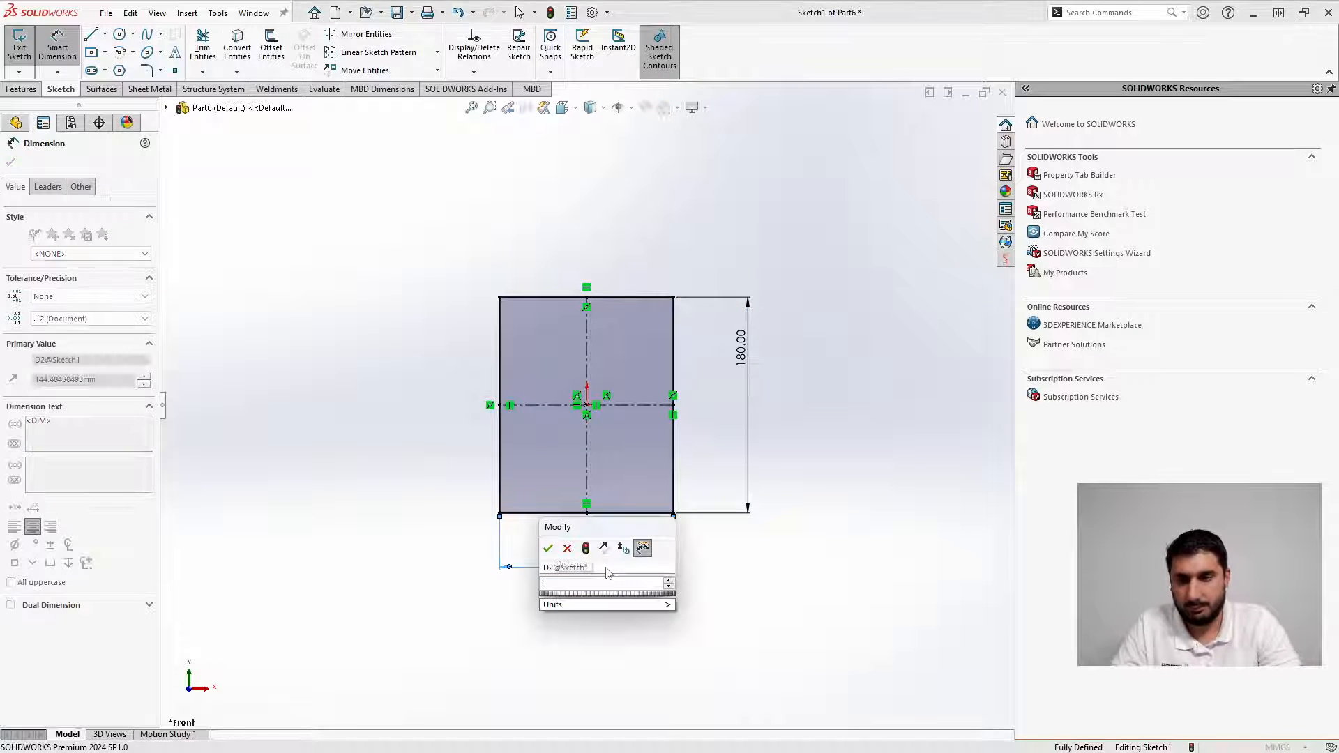
type("100")
key("Return")
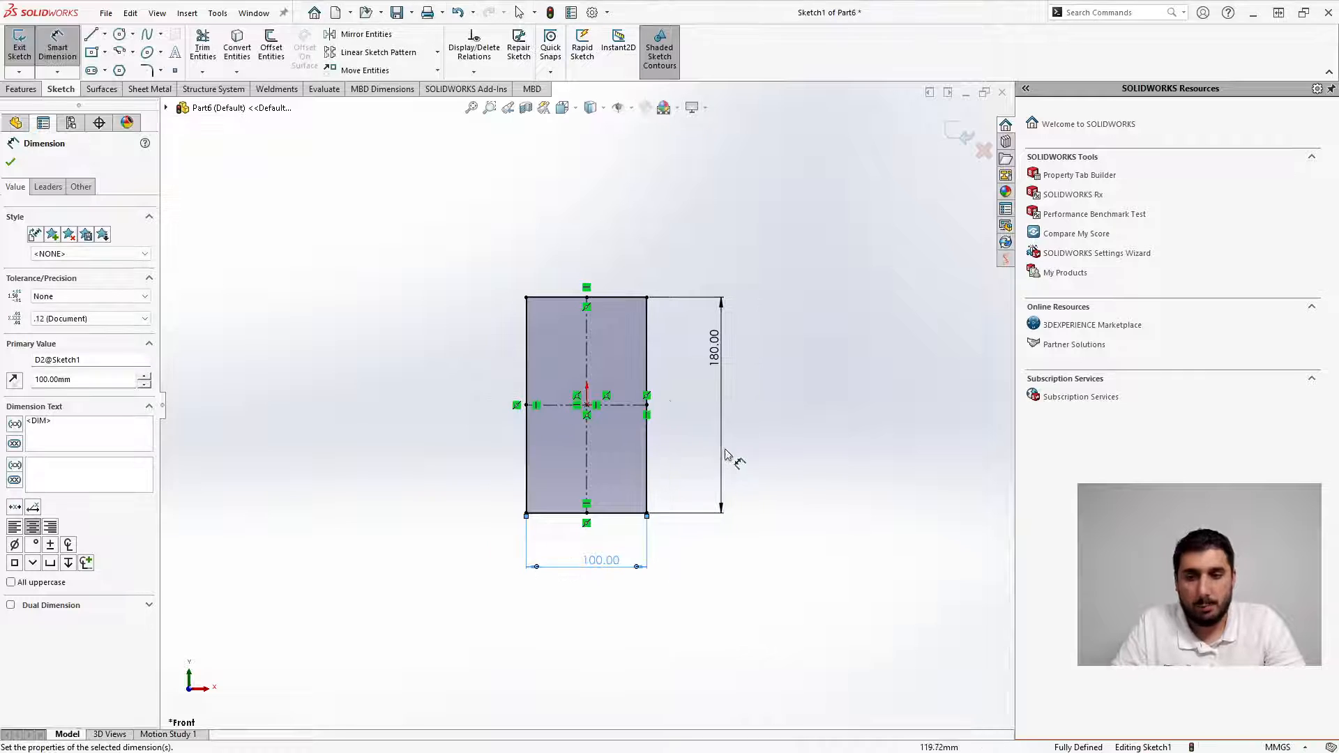
Rename the rectangle's width dimension as Largura
double_click(617, 560)
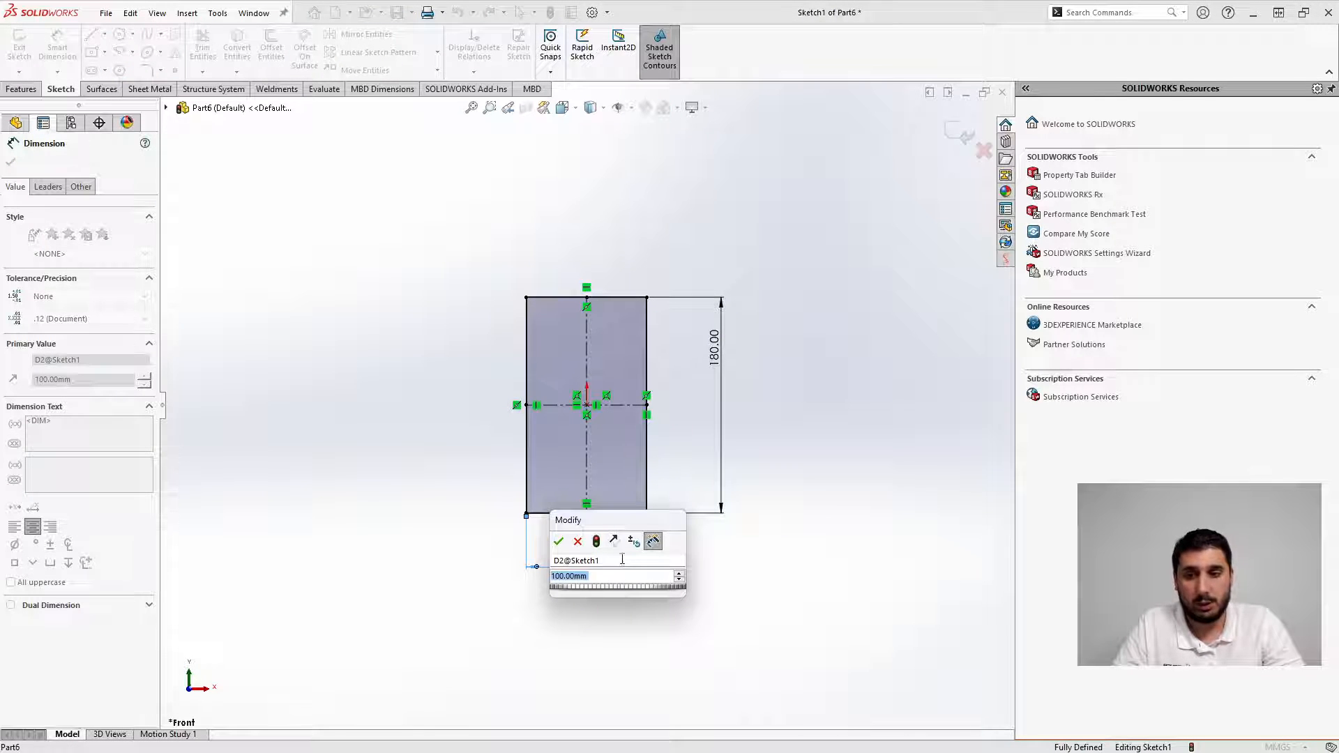
left_click(617, 560)
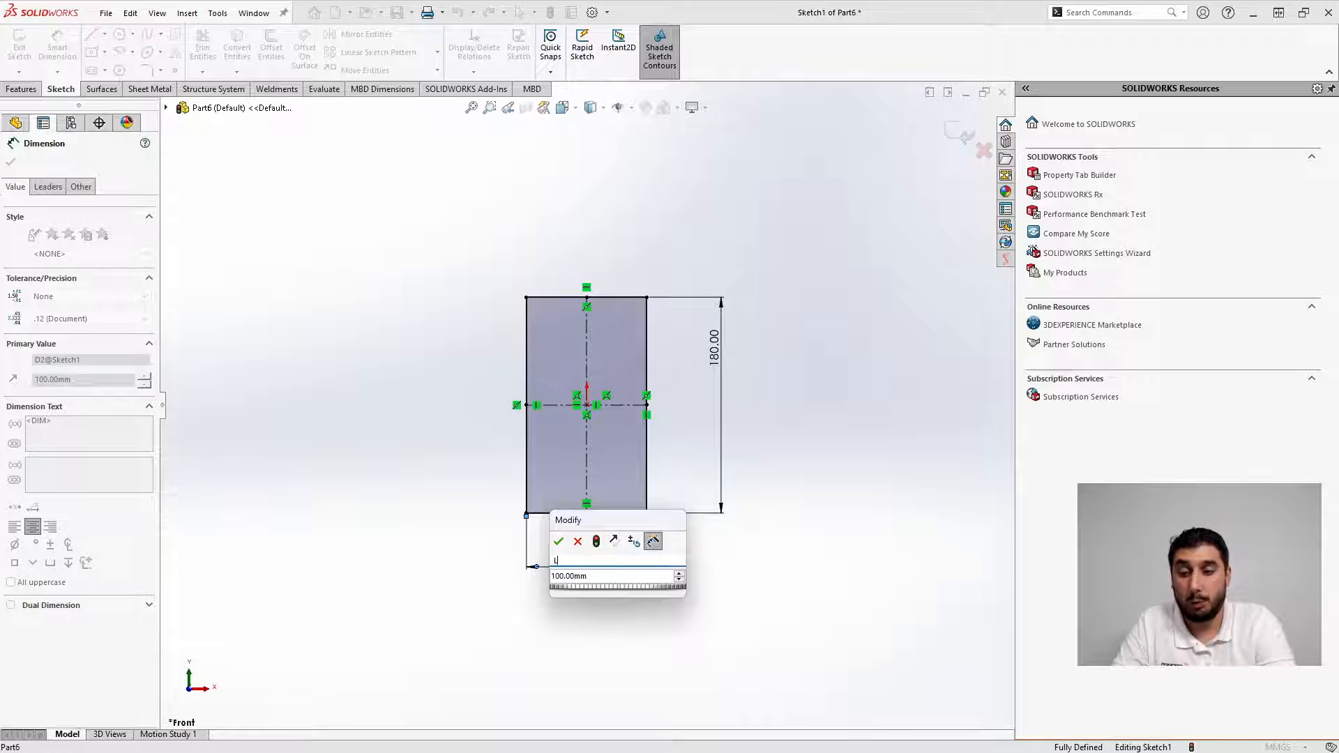
type("Largura")
key("Tab")
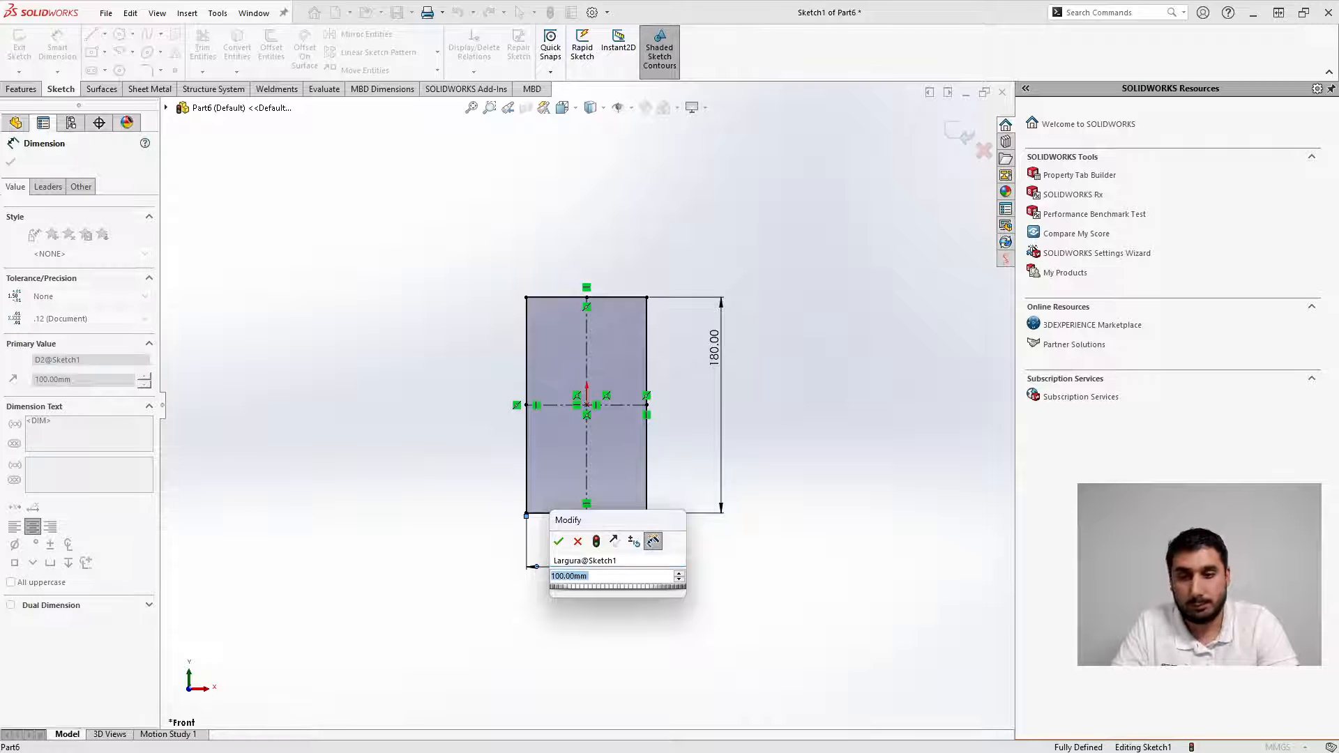
left_click(558, 541)
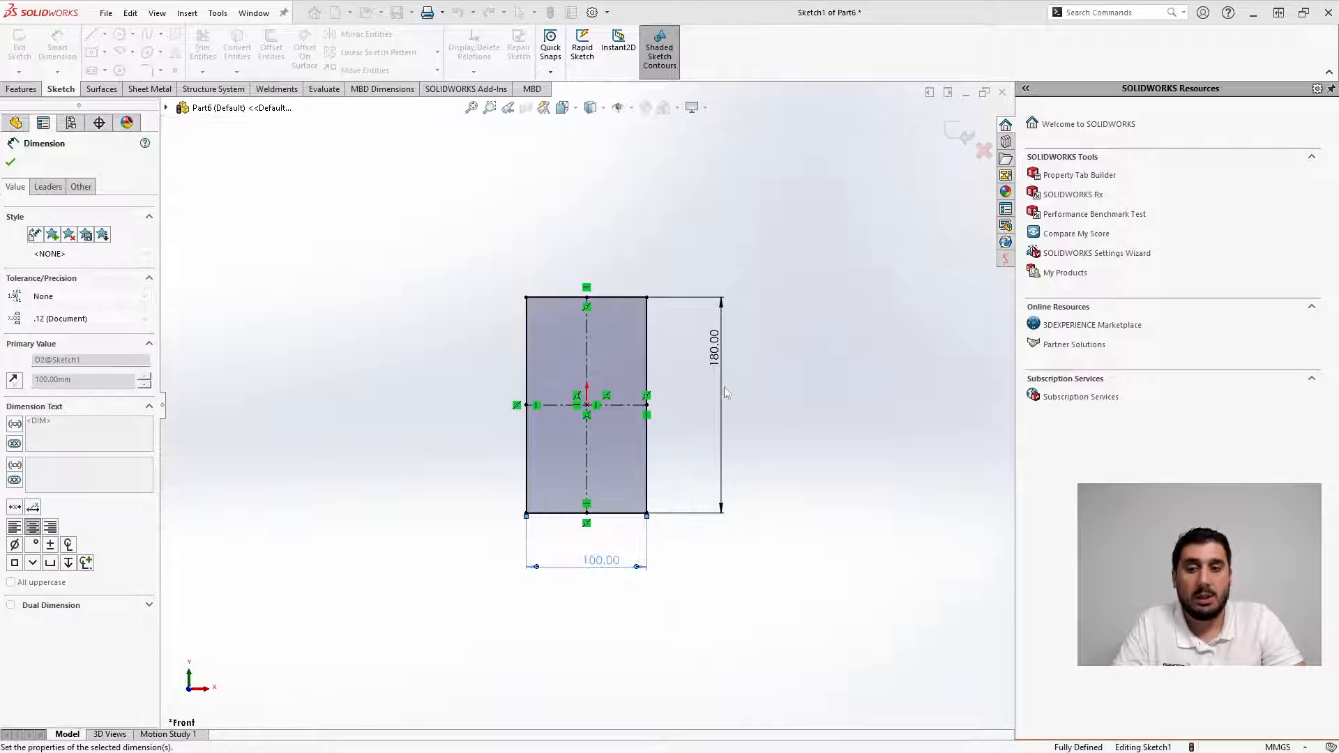
Rename the rectangle's height dimension as Altura
double_click(722, 358)
left_click(721, 353)
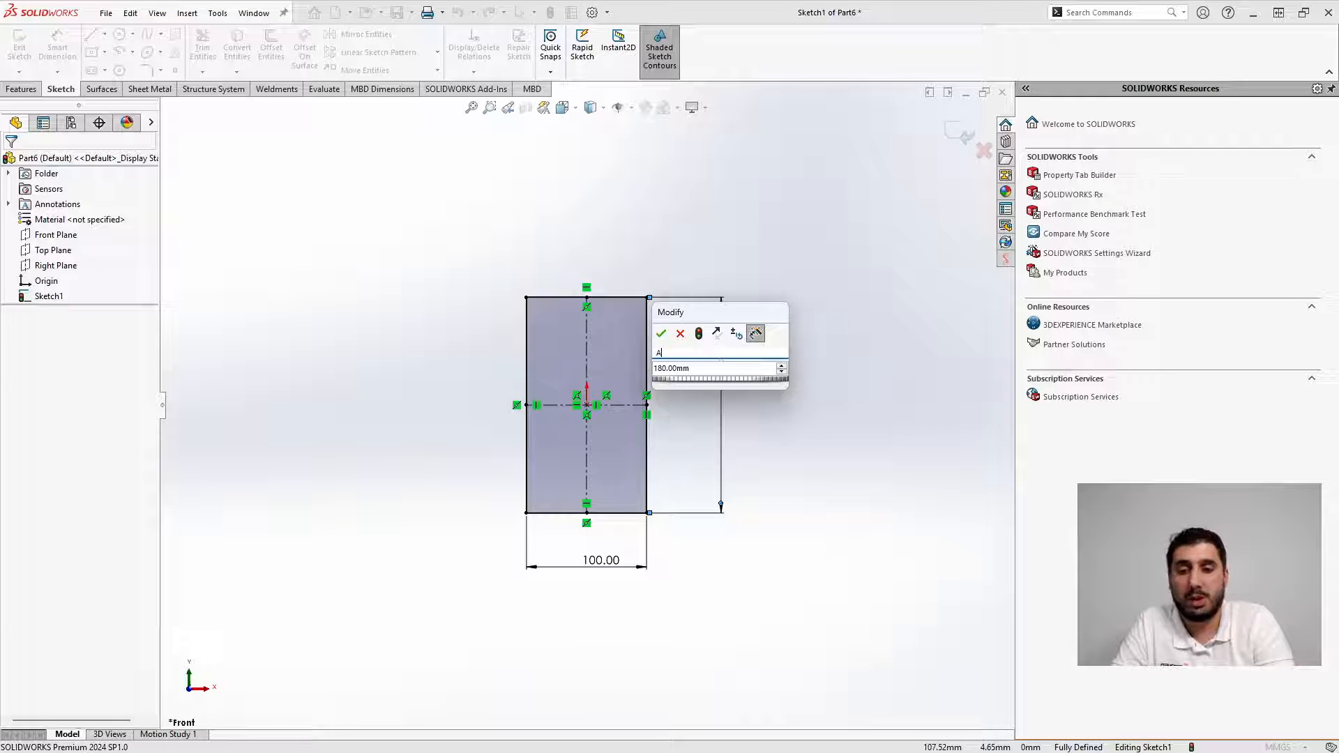
type("Altura")
key("Tab")
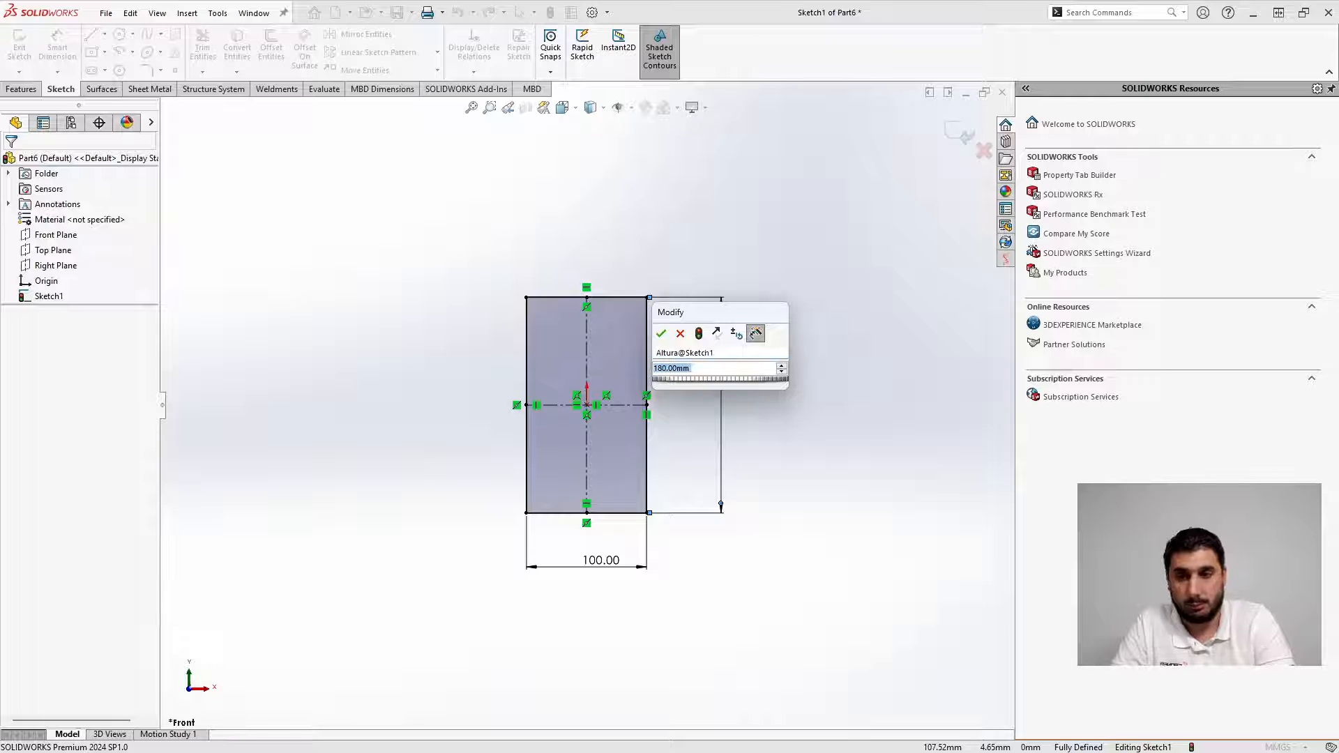
left_click(662, 335)
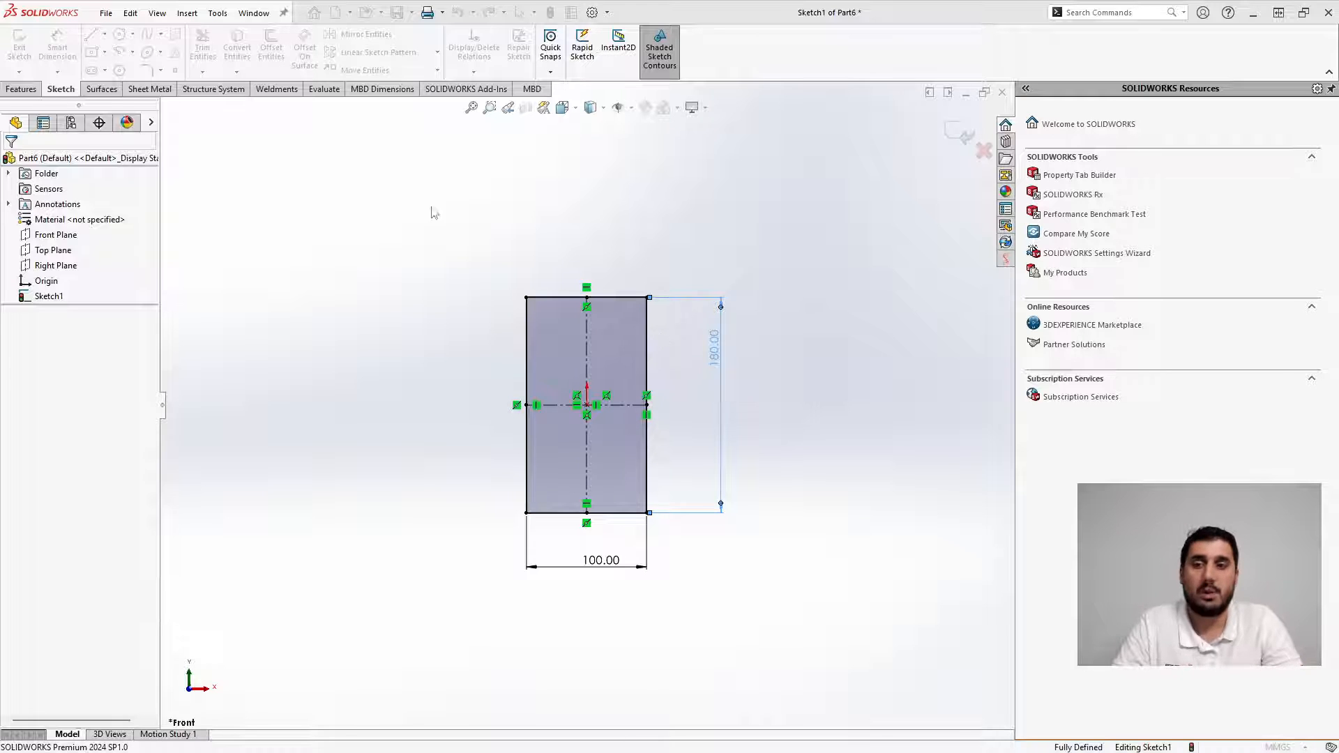
Extrude the rectangle as a boss with a Blind end condition and a depth of 10 mm
left_click(21, 90)
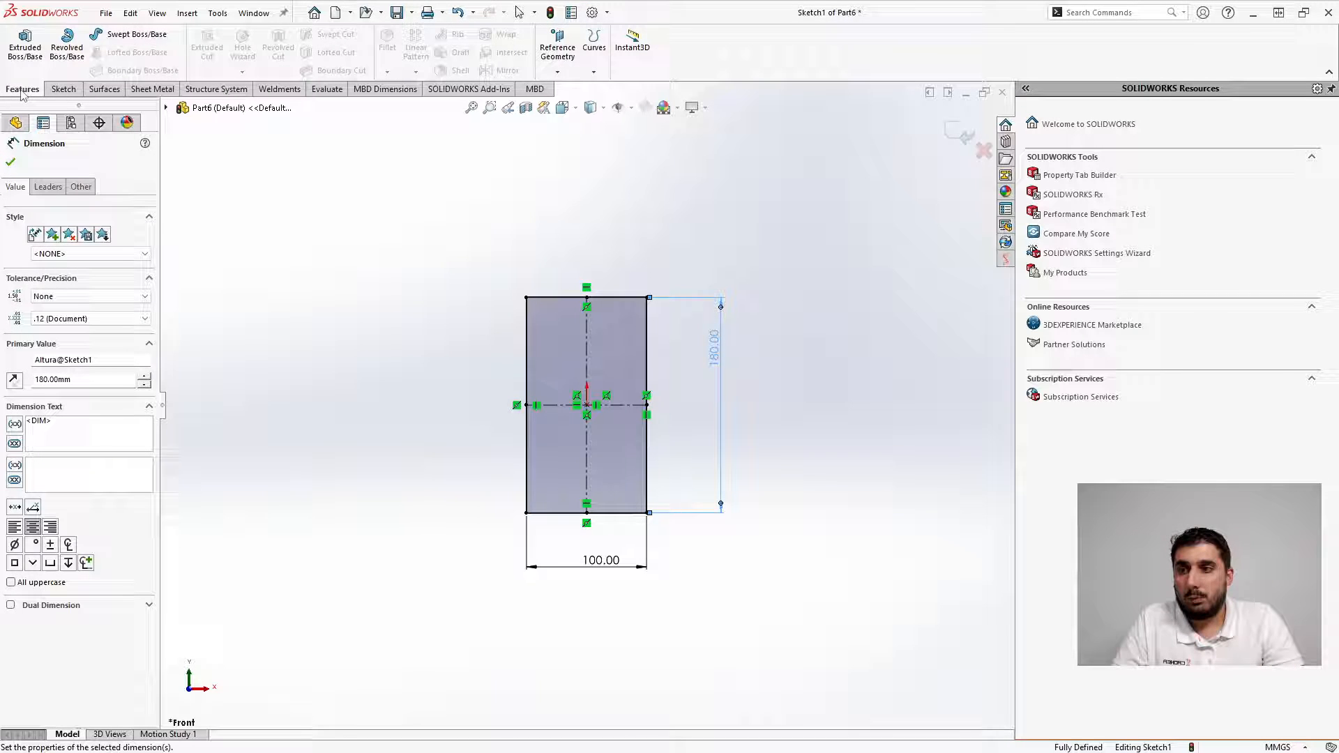
left_click(25, 45)
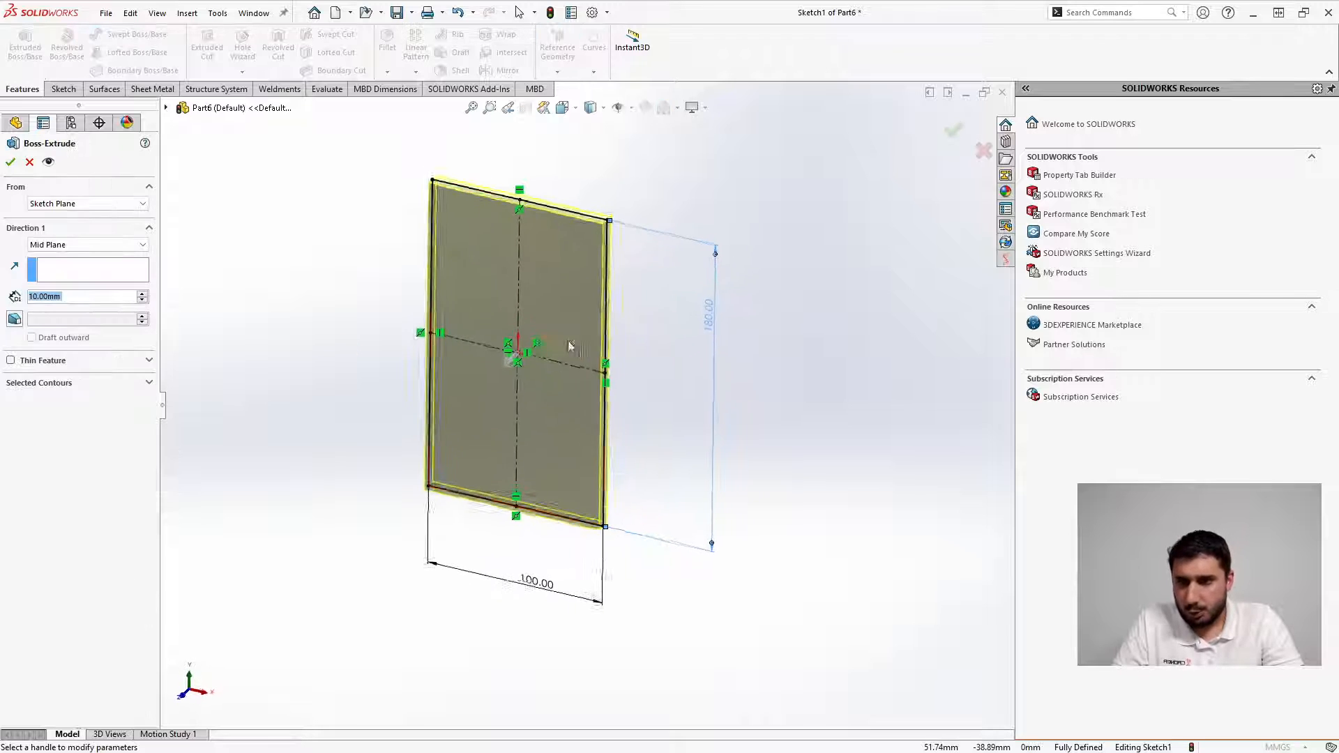
left_click(66, 246)
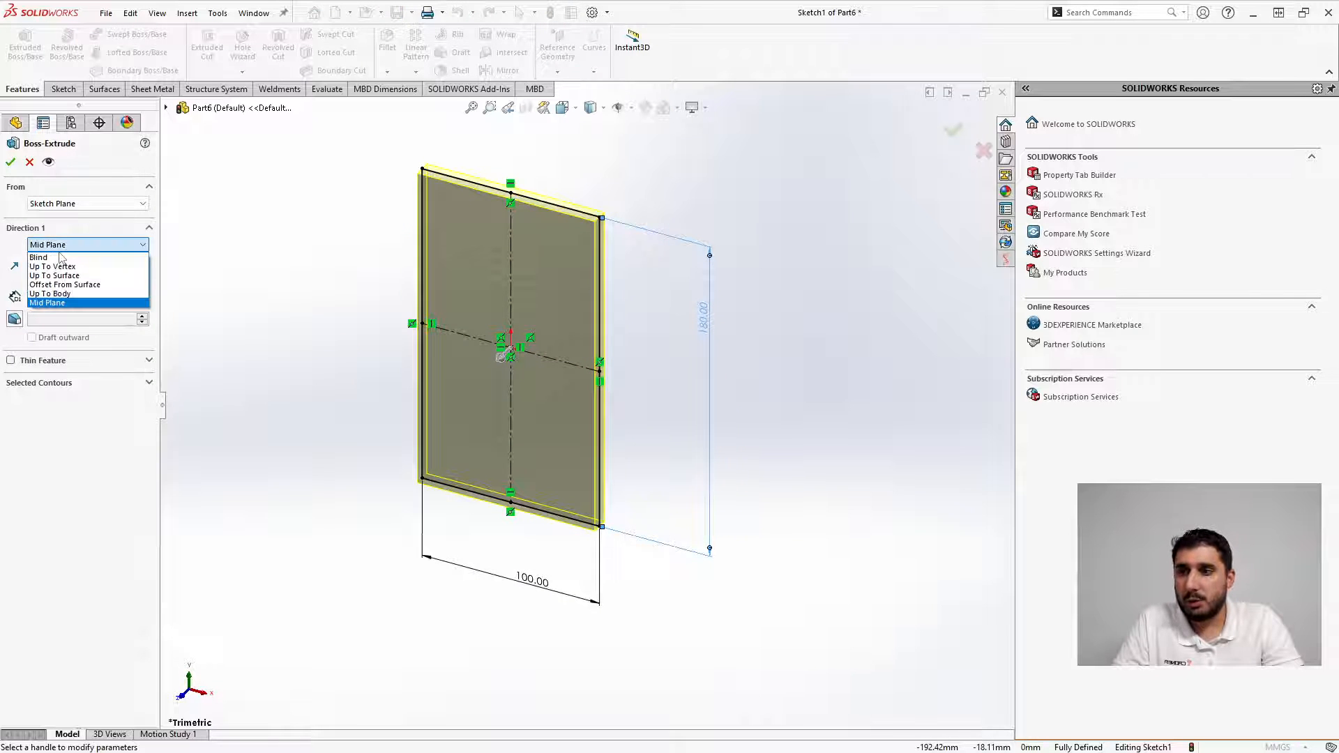
left_click(52, 266)
left_click(56, 245)
left_click(52, 258)
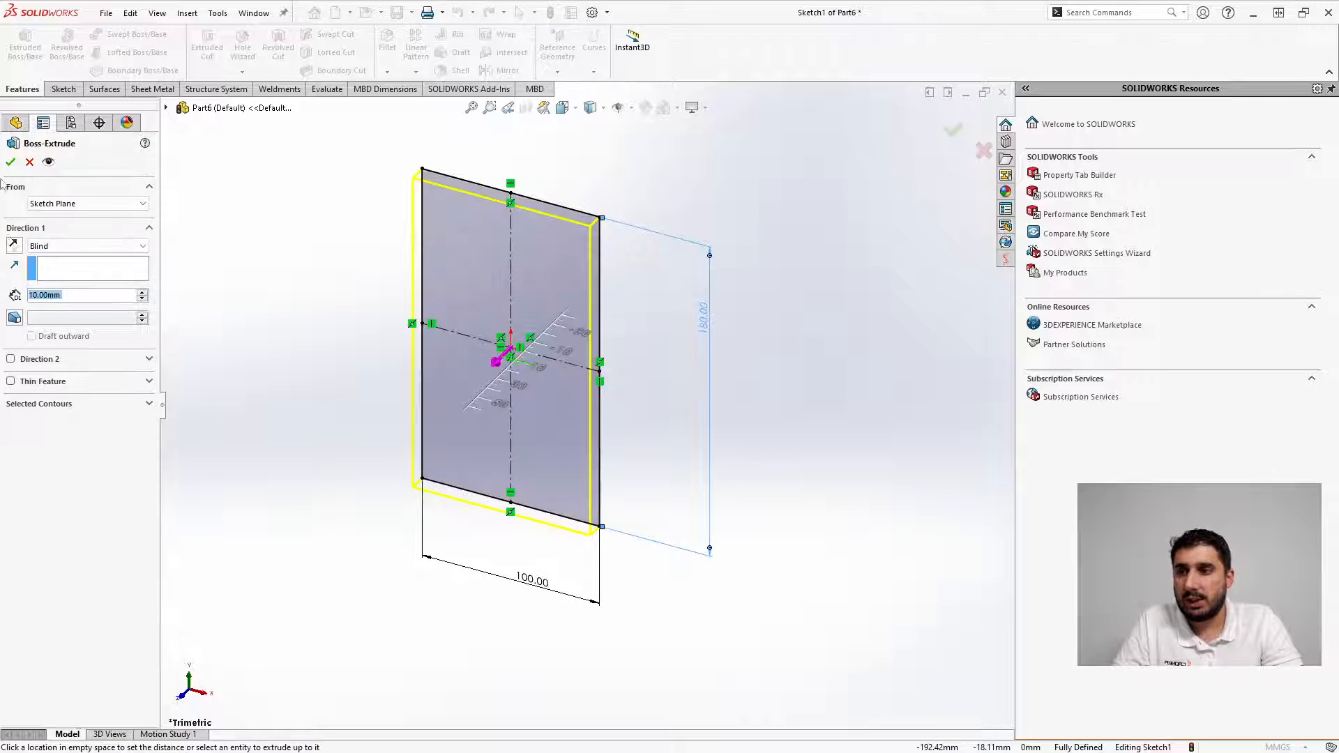
left_click(8, 163)
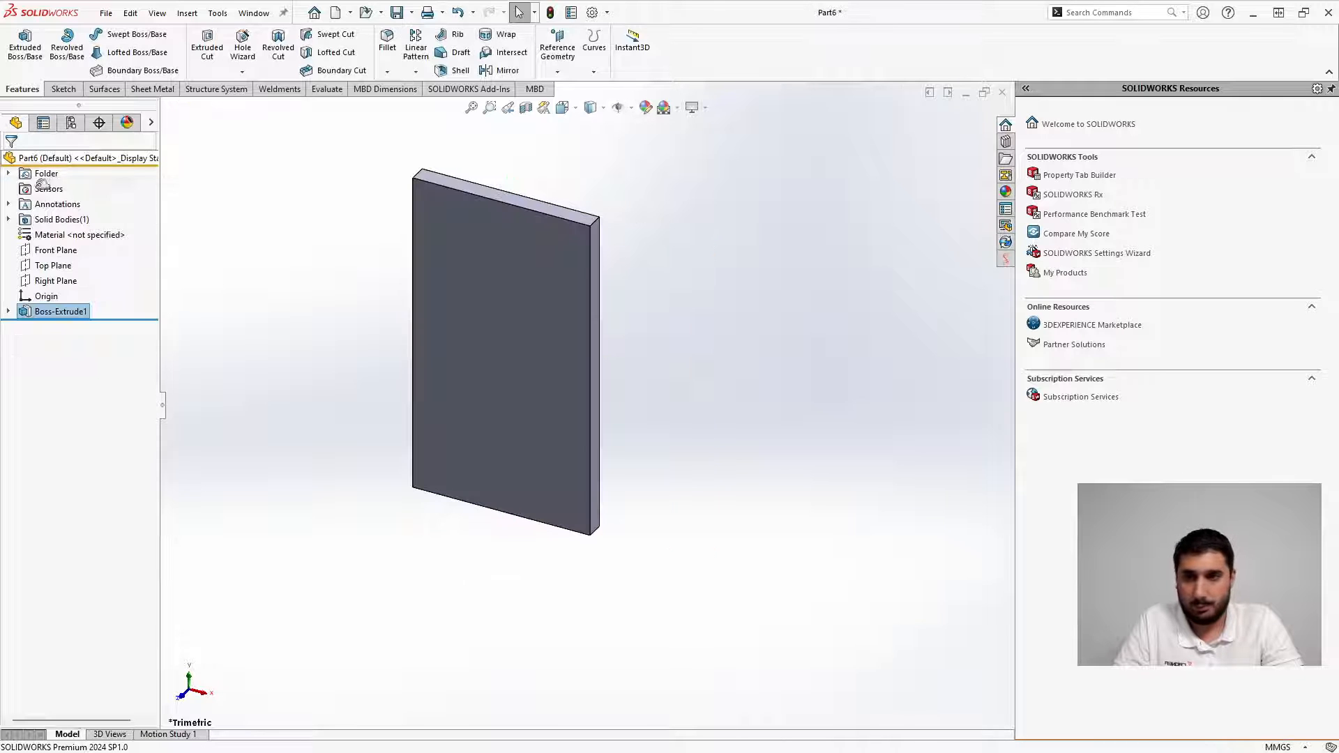
left_click(784, 498)
On the plate's large front face, sketch a center rectangle about 62 mm wide, centred on the origin
scroll(623, 358, "up", 1)
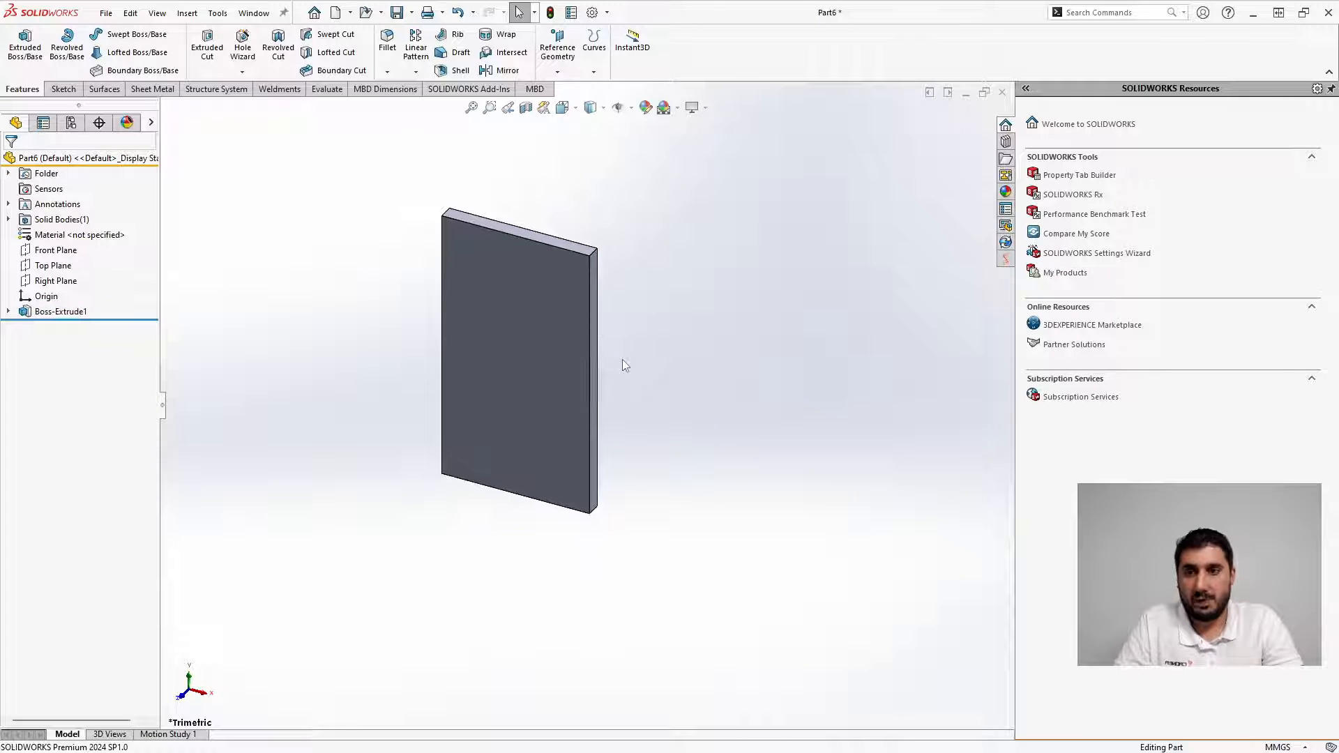
right_click(492, 330)
left_click(530, 317)
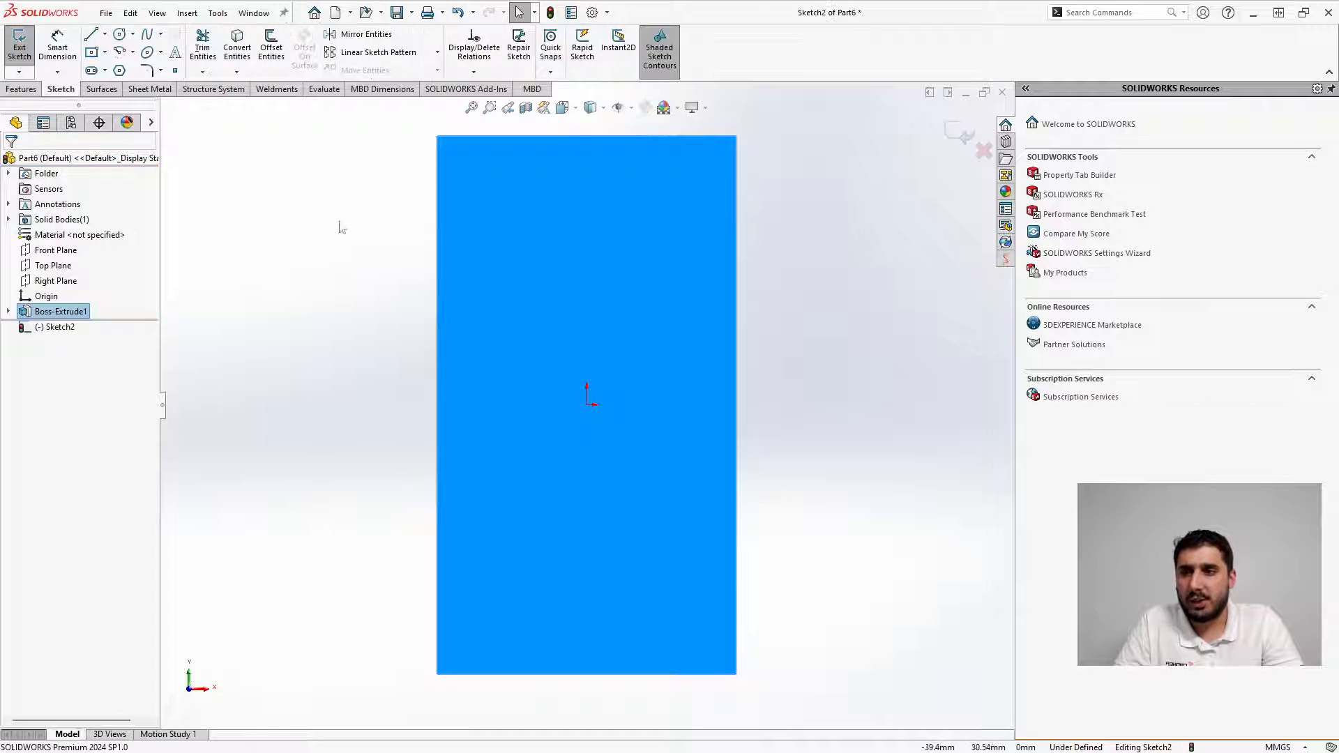
key("s")
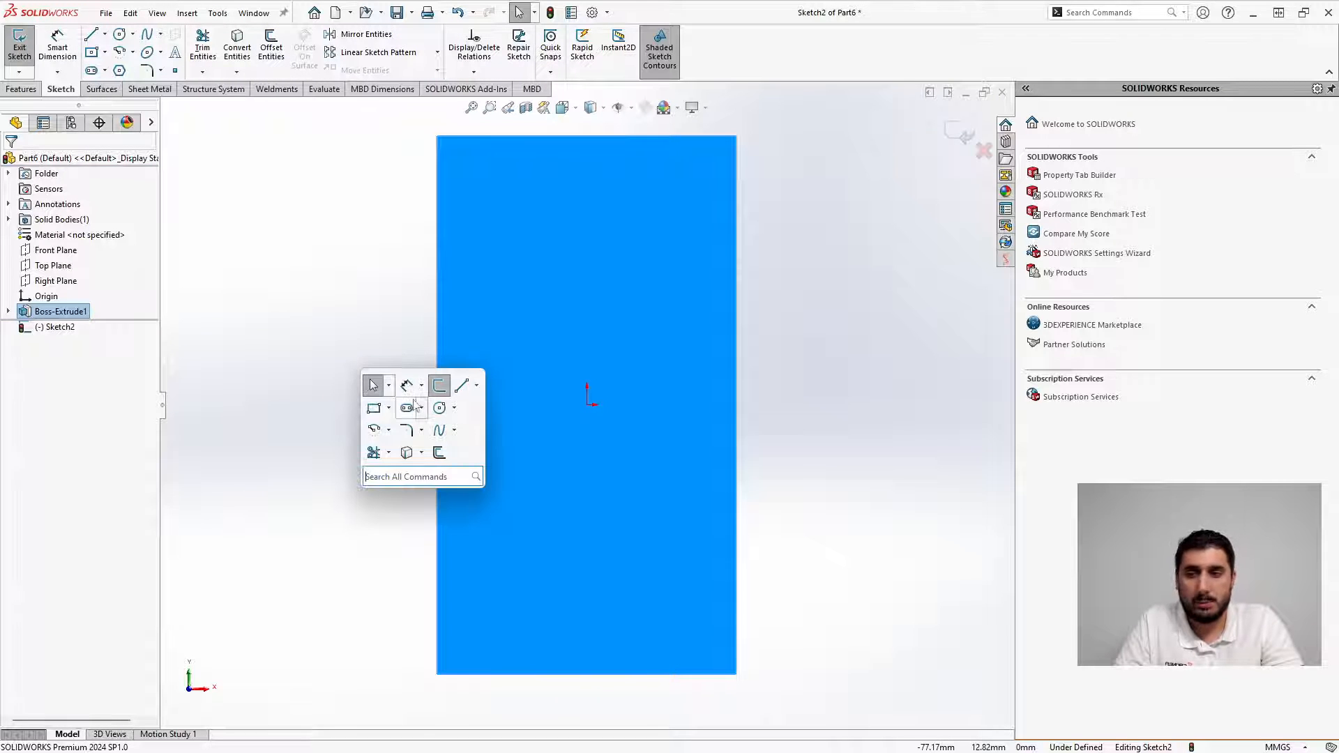
left_click(388, 410)
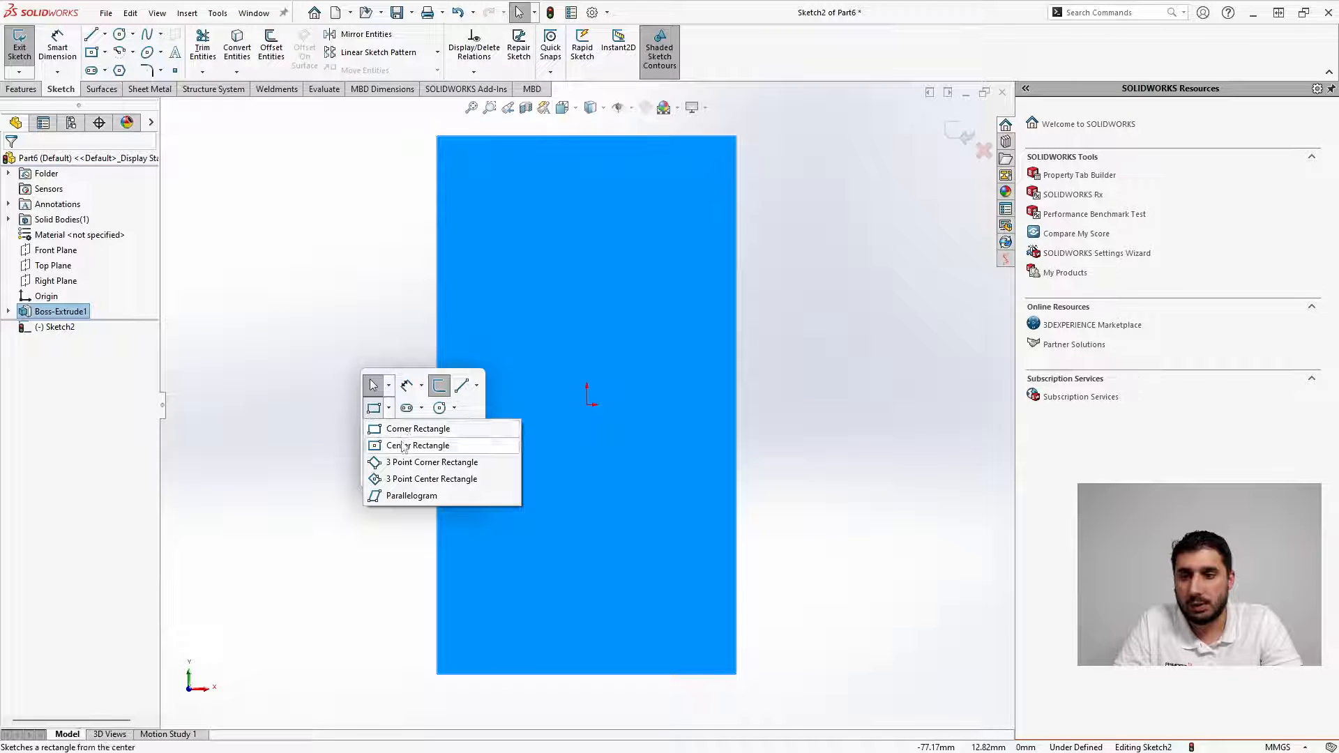
left_click(401, 449)
left_click(586, 406)
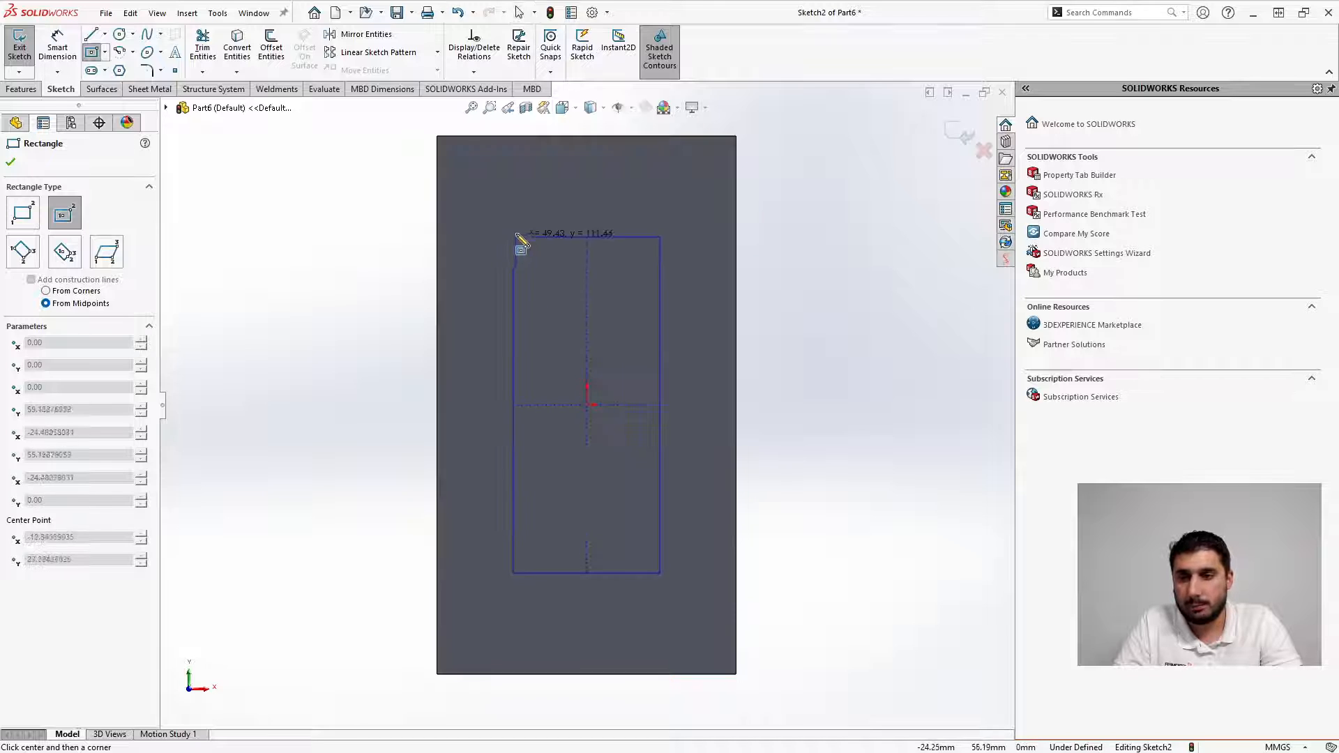
left_click(495, 216)
key("Escape")
Dimension the distance between the inner rectangle's top line and the plate's top edge as 25 mm
right_click_drag(357, 378, 367, 140)
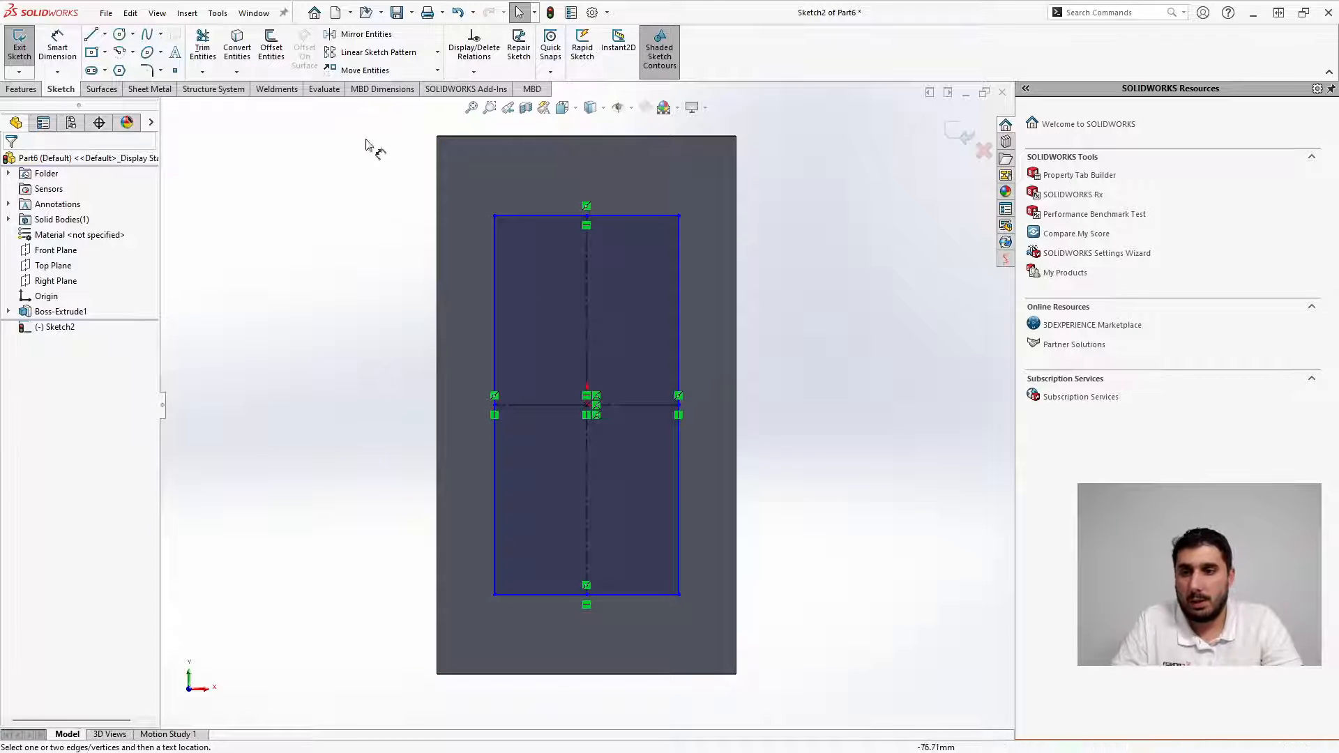
left_click(528, 216)
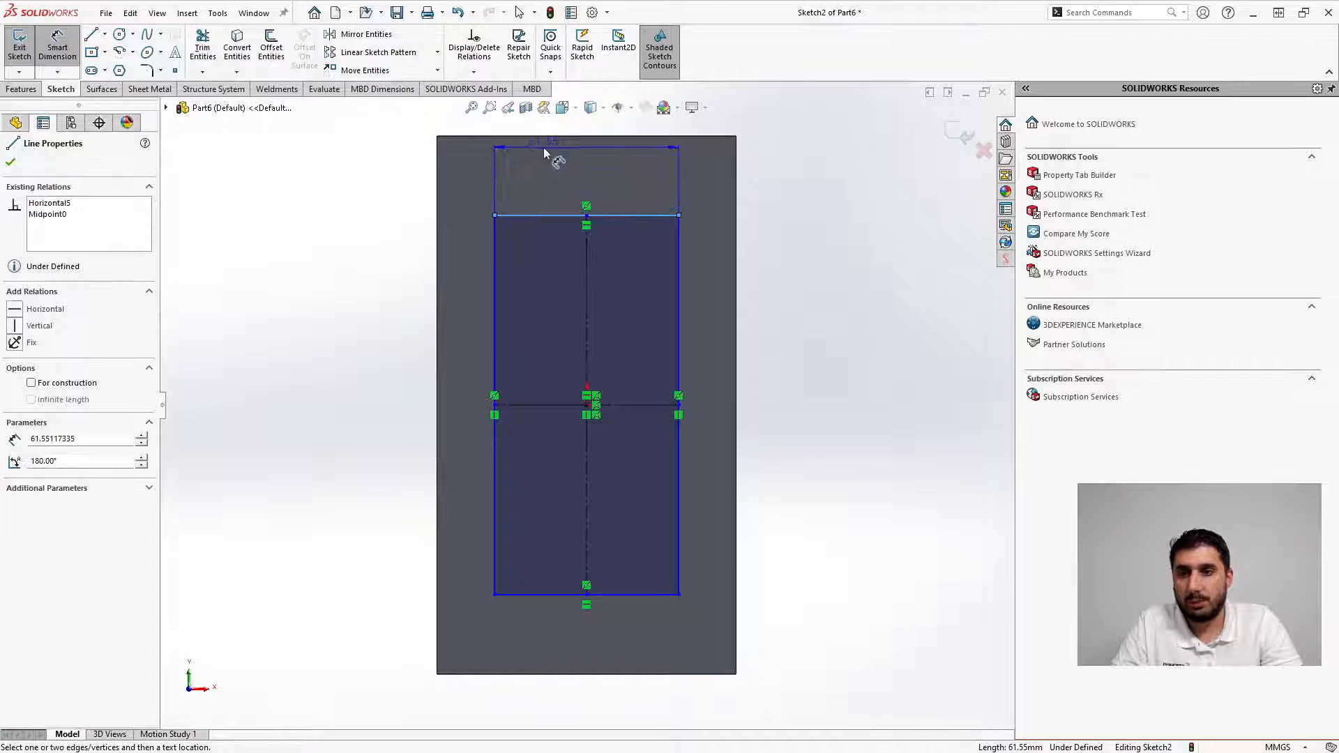
left_click(547, 137)
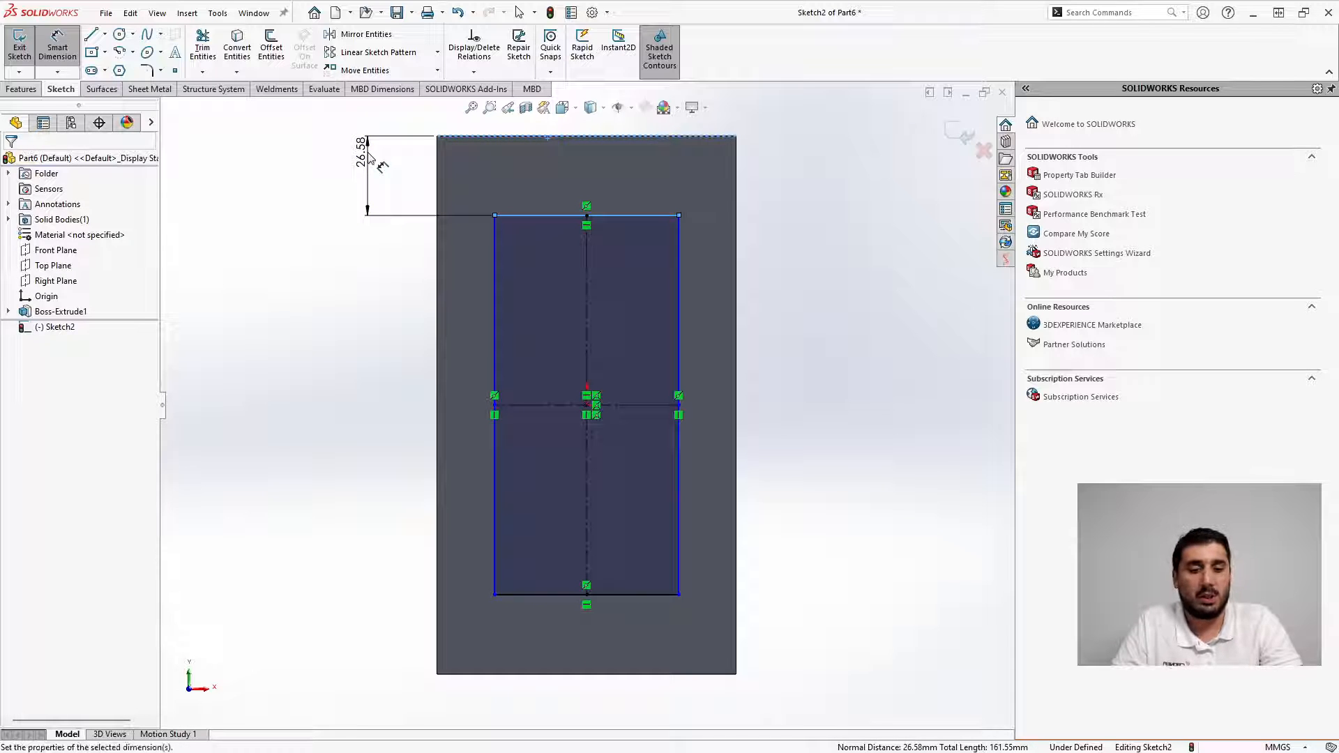
left_click(366, 208)
type("25")
key("Return")
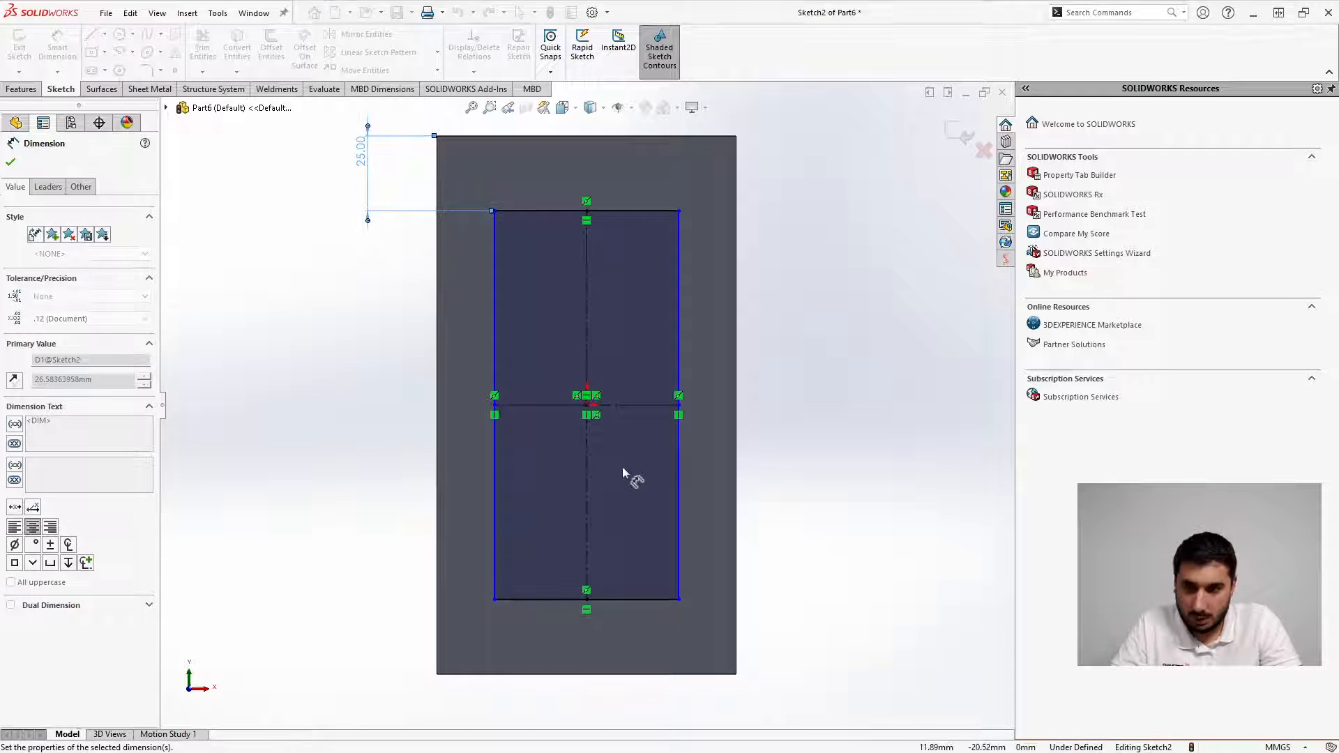
Dimension the inner rectangle's width between its two vertical sides as 65 mm
left_click(496, 509)
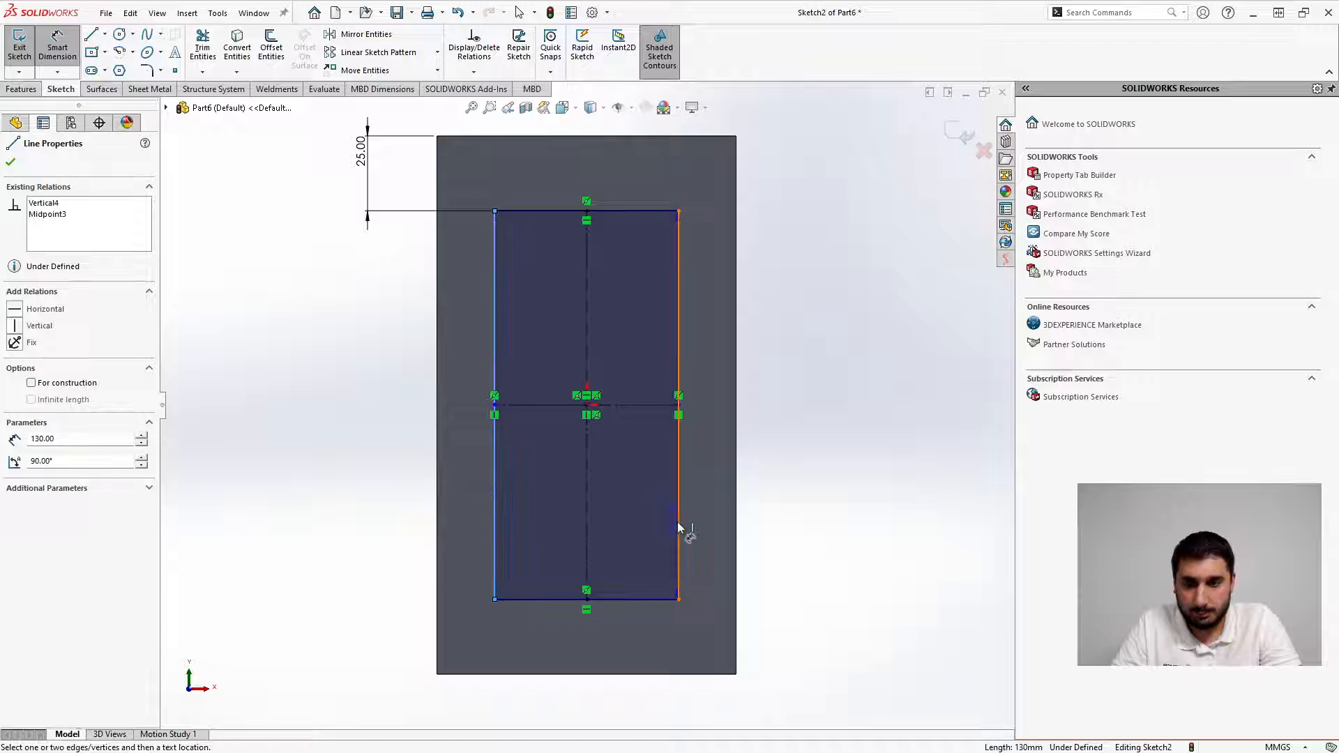
left_click(677, 521)
left_click(615, 650)
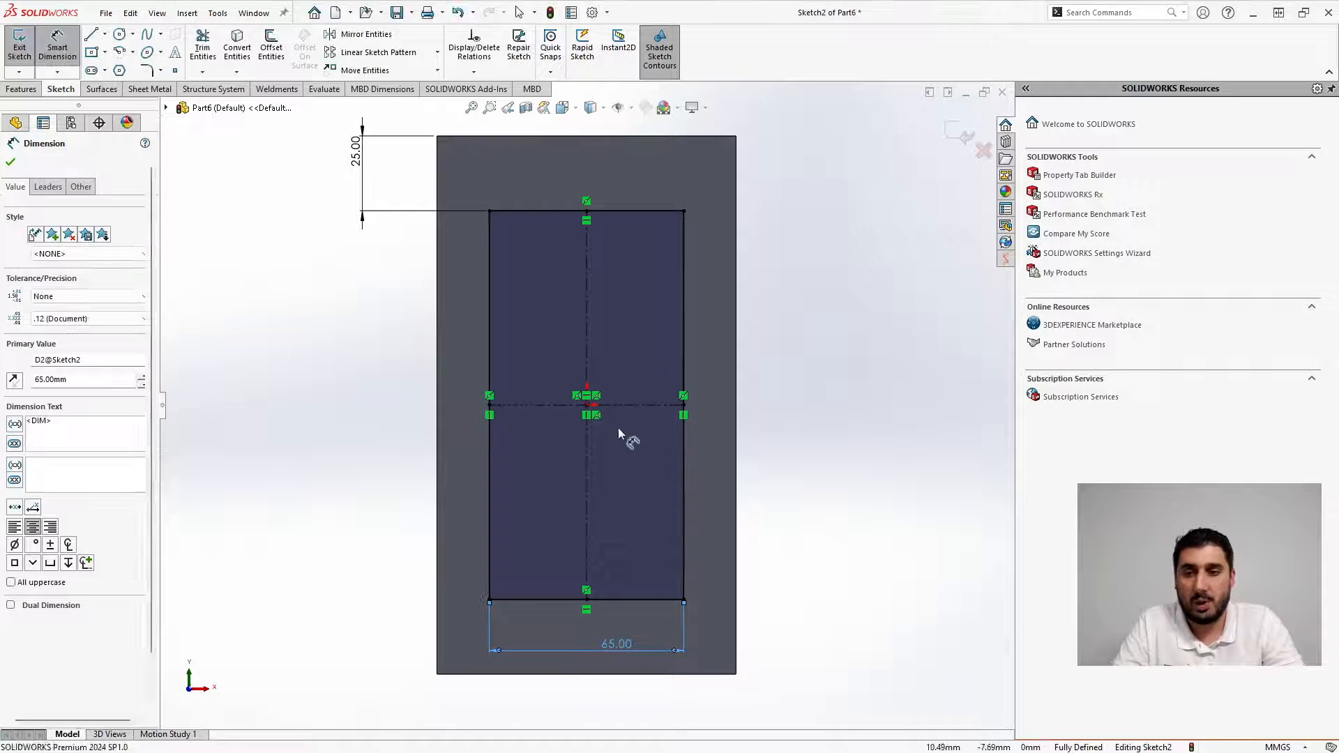
key("Escape")
Delete the inner rectangle's center point and recenter the rectangle with a Midpoint relation between its vertical centerline and the origin
left_click(586, 406)
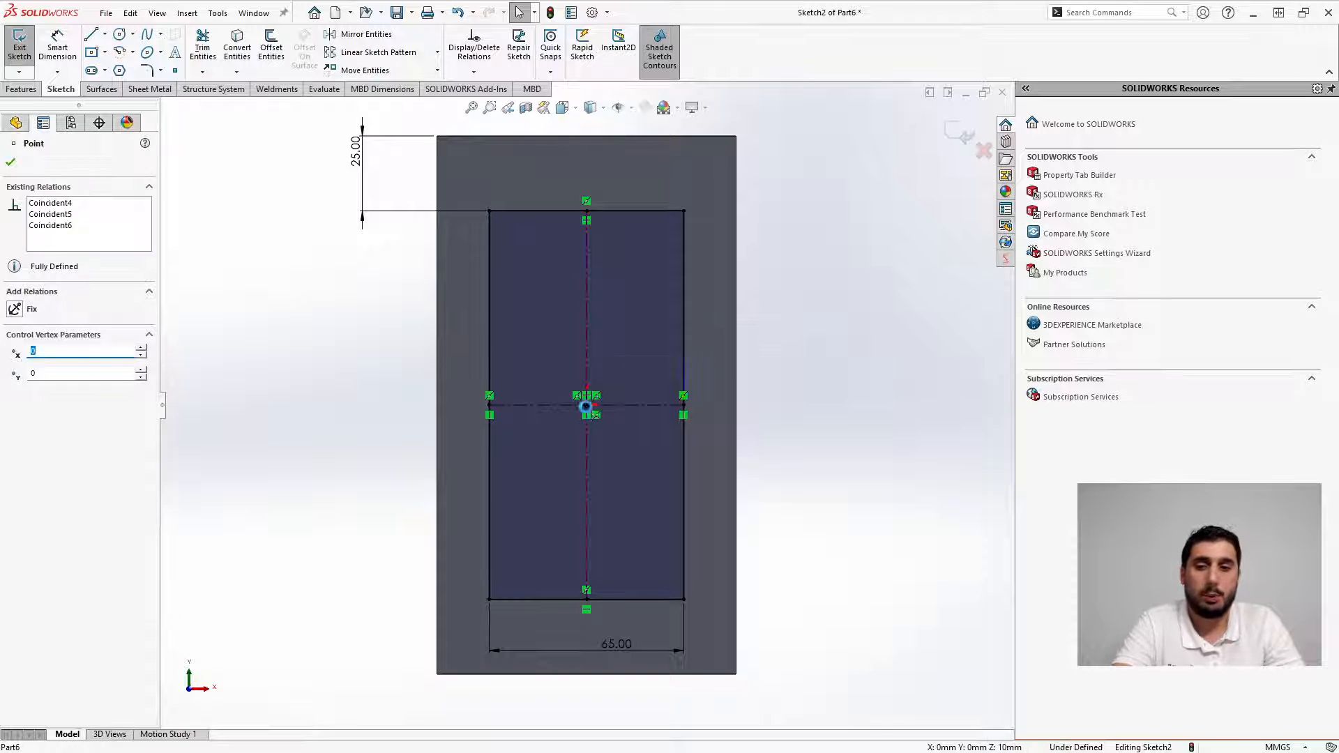
key("Delete")
left_click_drag(588, 440, 641, 450)
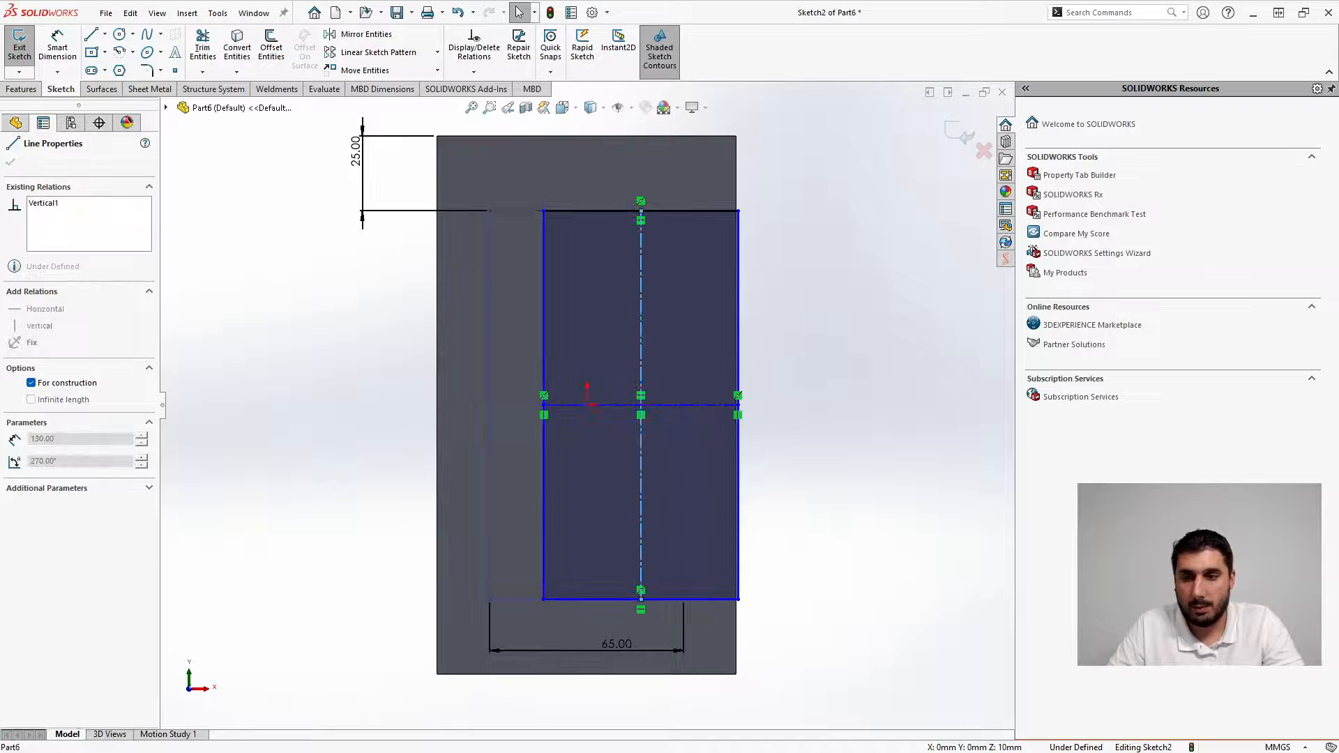
left_click(586, 406, "ctrl")
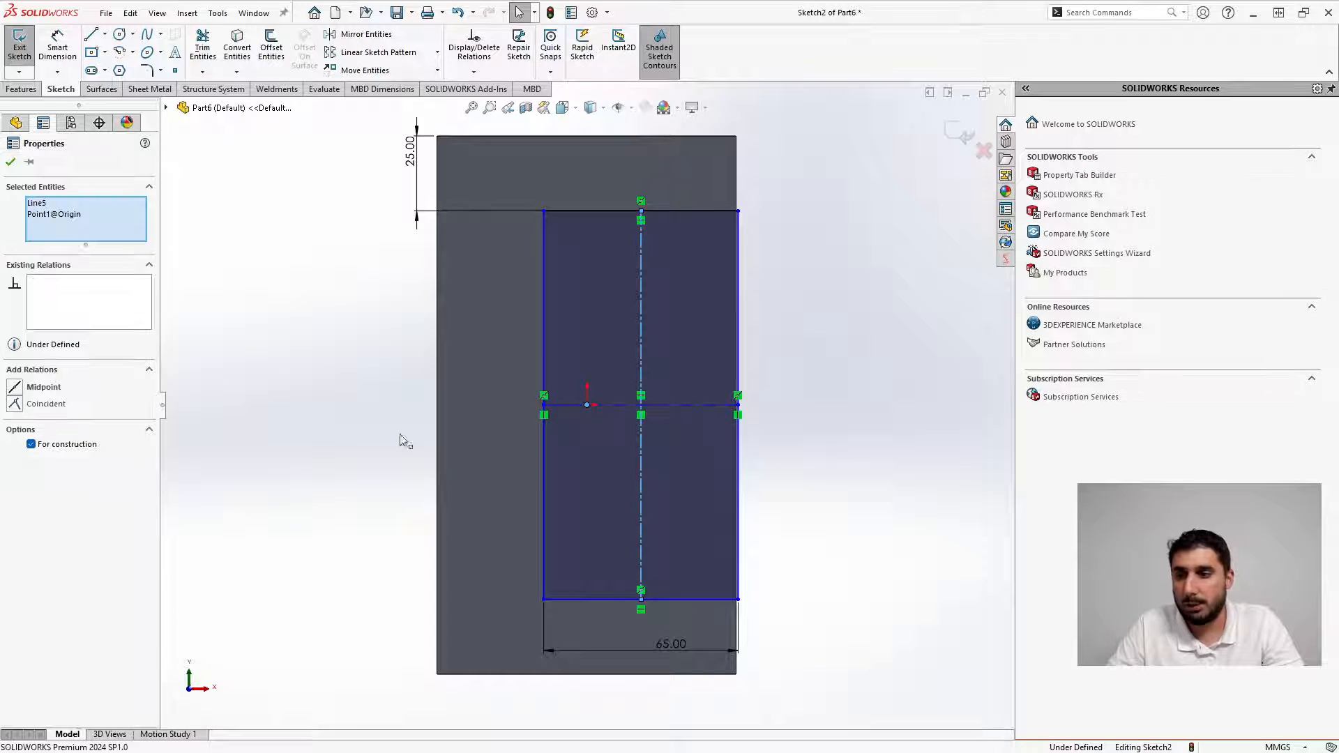
left_click(40, 386)
left_click(961, 491)
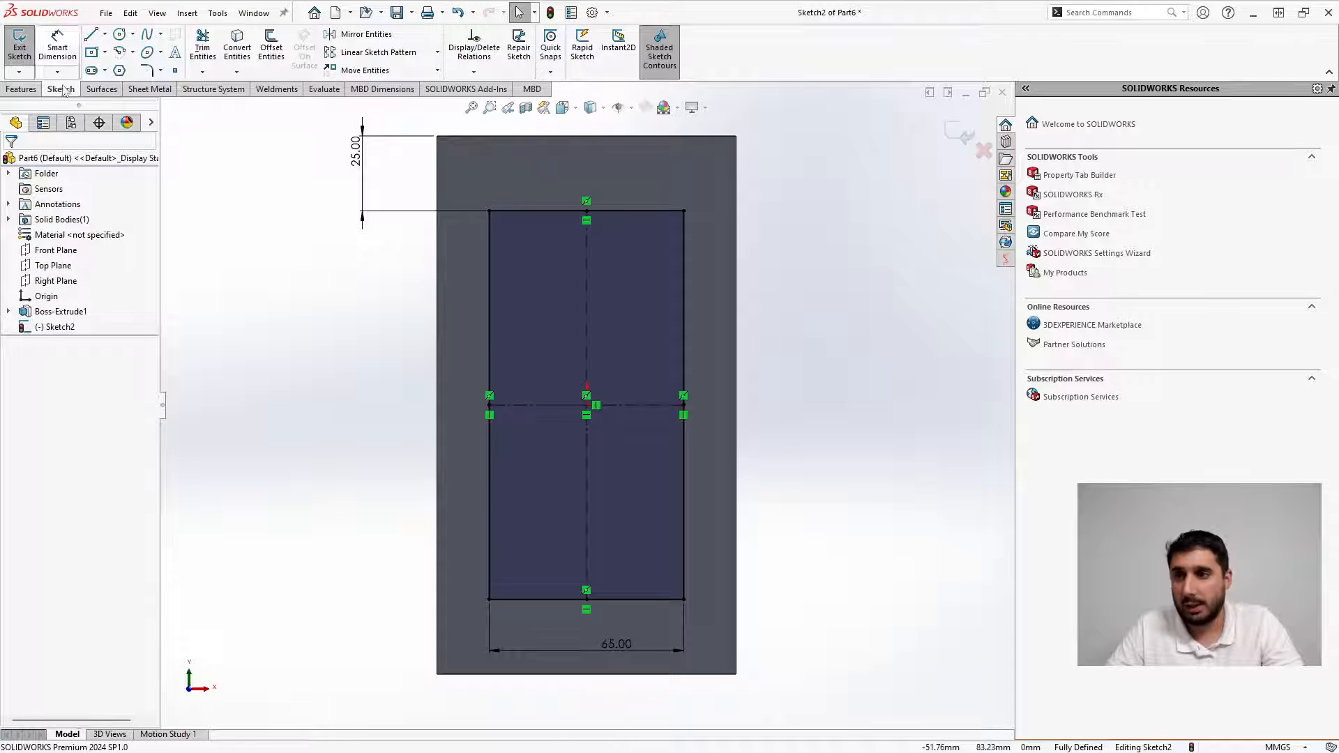
Place sketch points on the four corners of the inner rectangle and exit the sketch
left_click(175, 70)
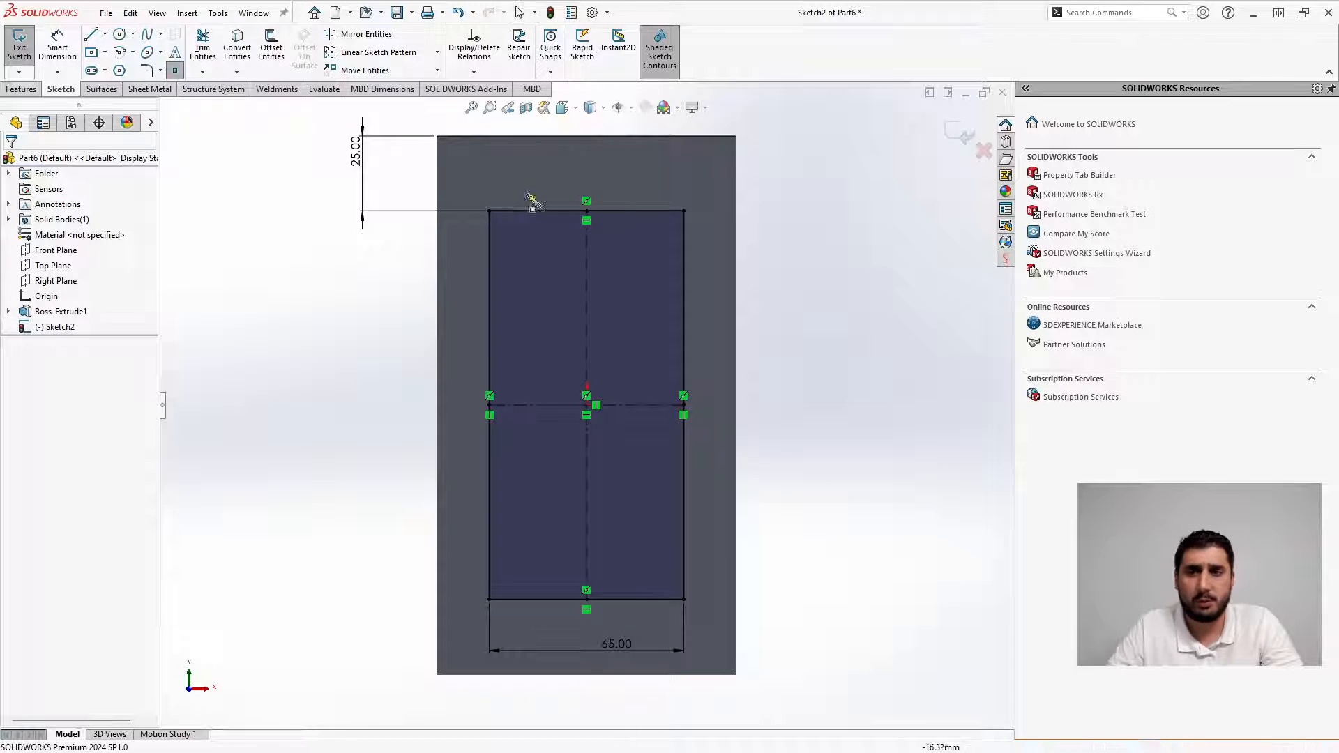
left_click(490, 211)
left_click(683, 211)
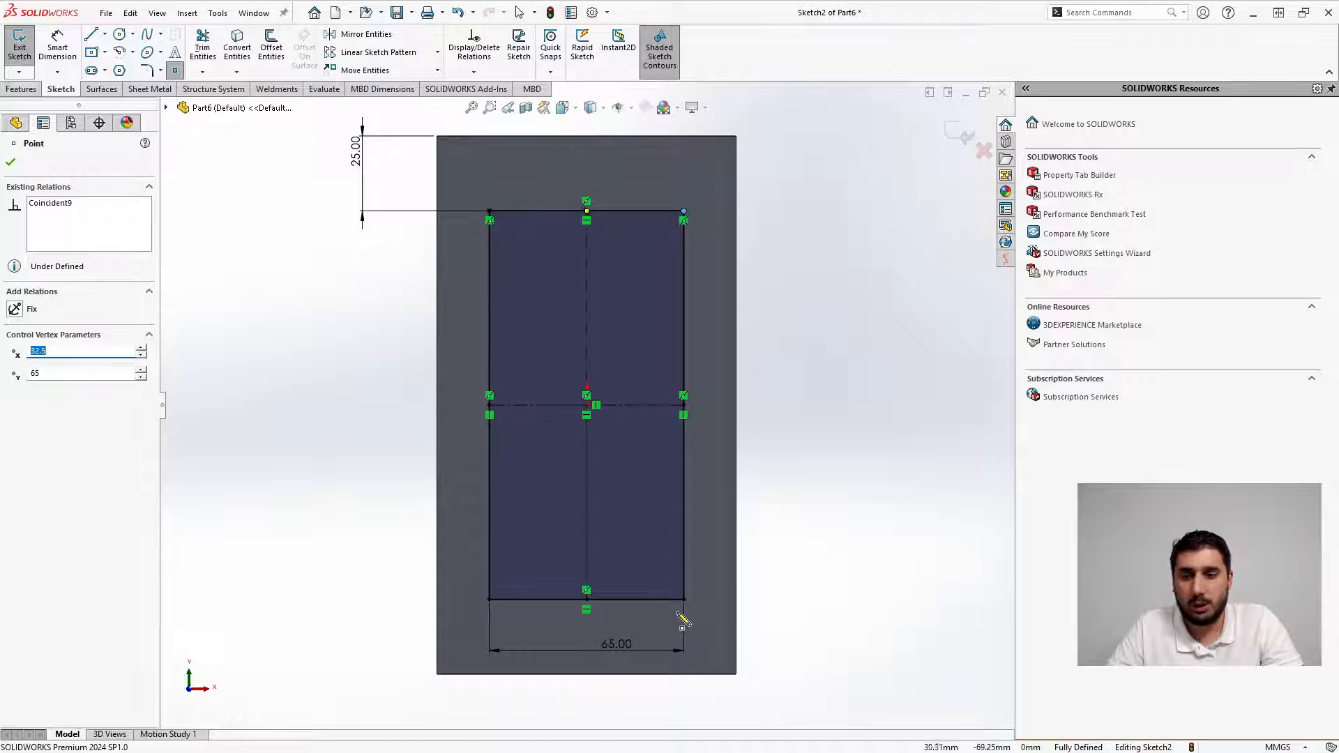
left_click(683, 598)
left_click(489, 598)
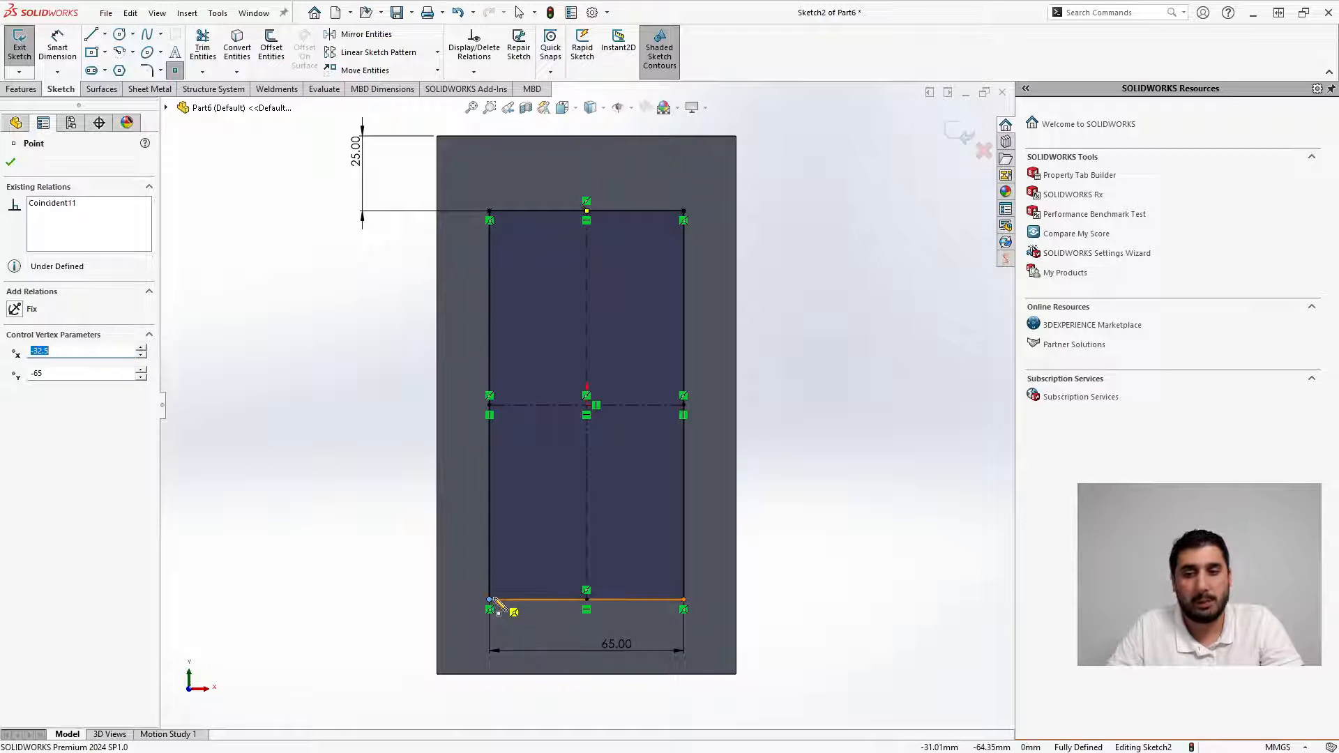
key("Escape")
left_click(966, 131)
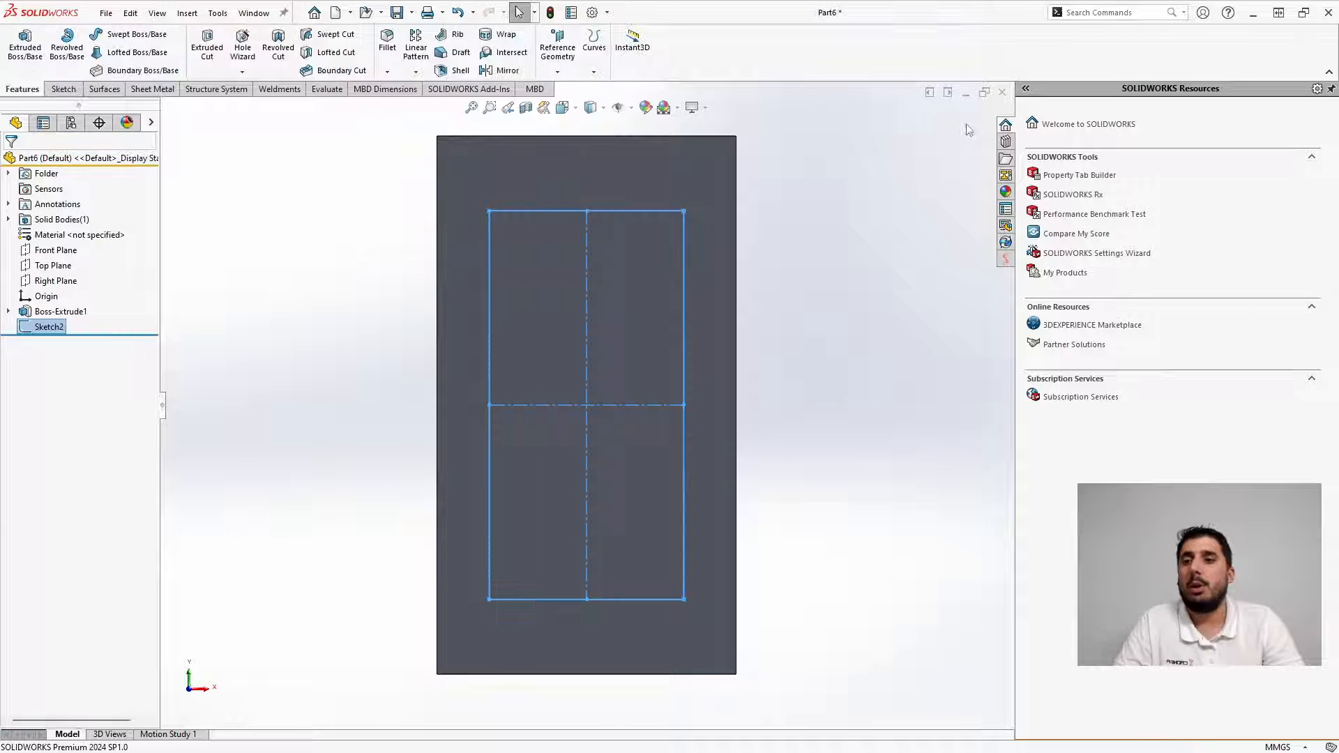
left_click(871, 408)
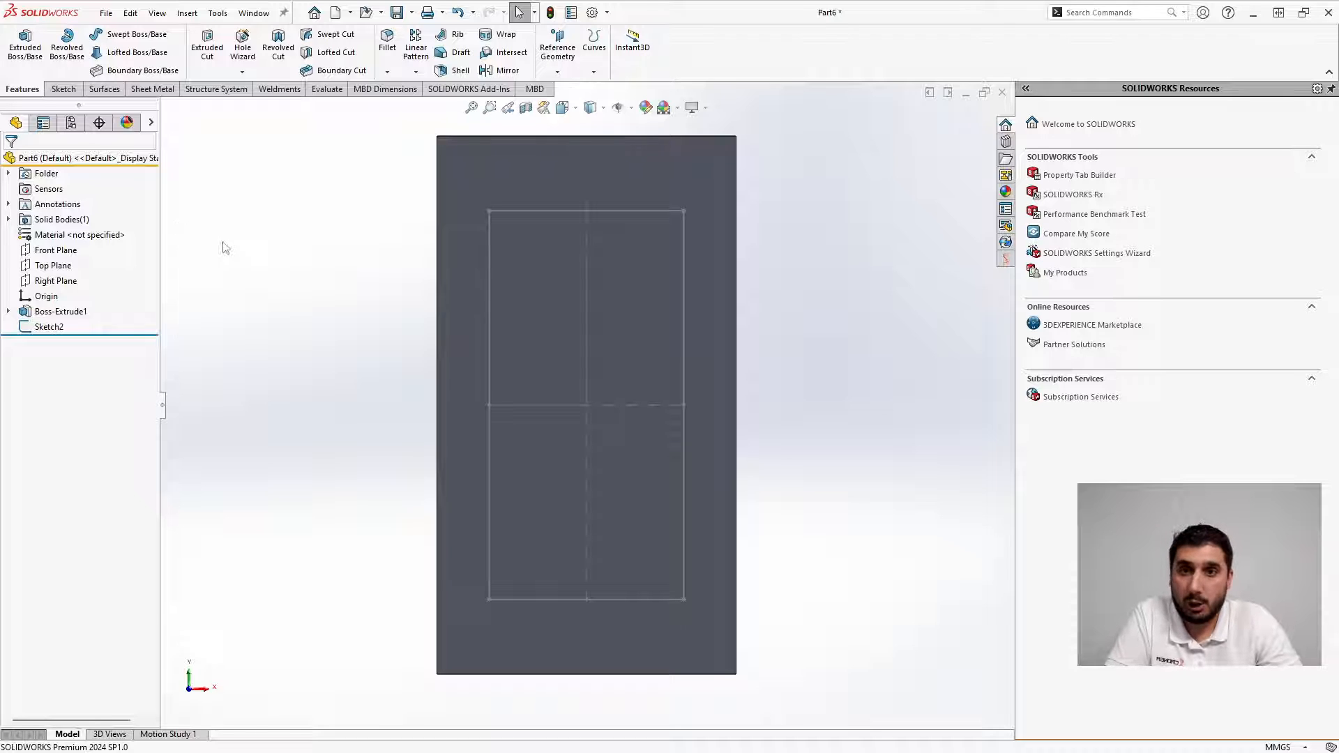
Create DIN M12 screw clearance holes with Hole Wizard, Through All, positioned by the existing 2D sketch of the inner rectangle
left_click(249, 46)
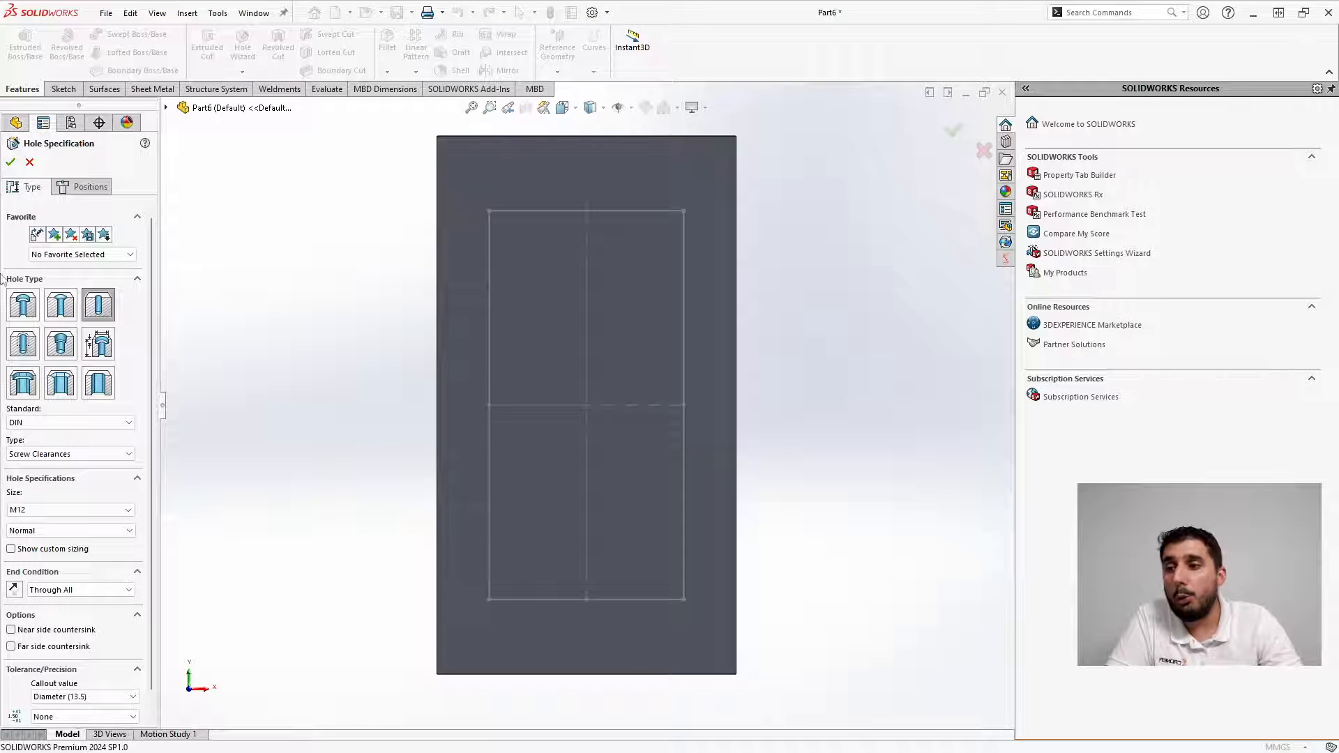
left_click(84, 189)
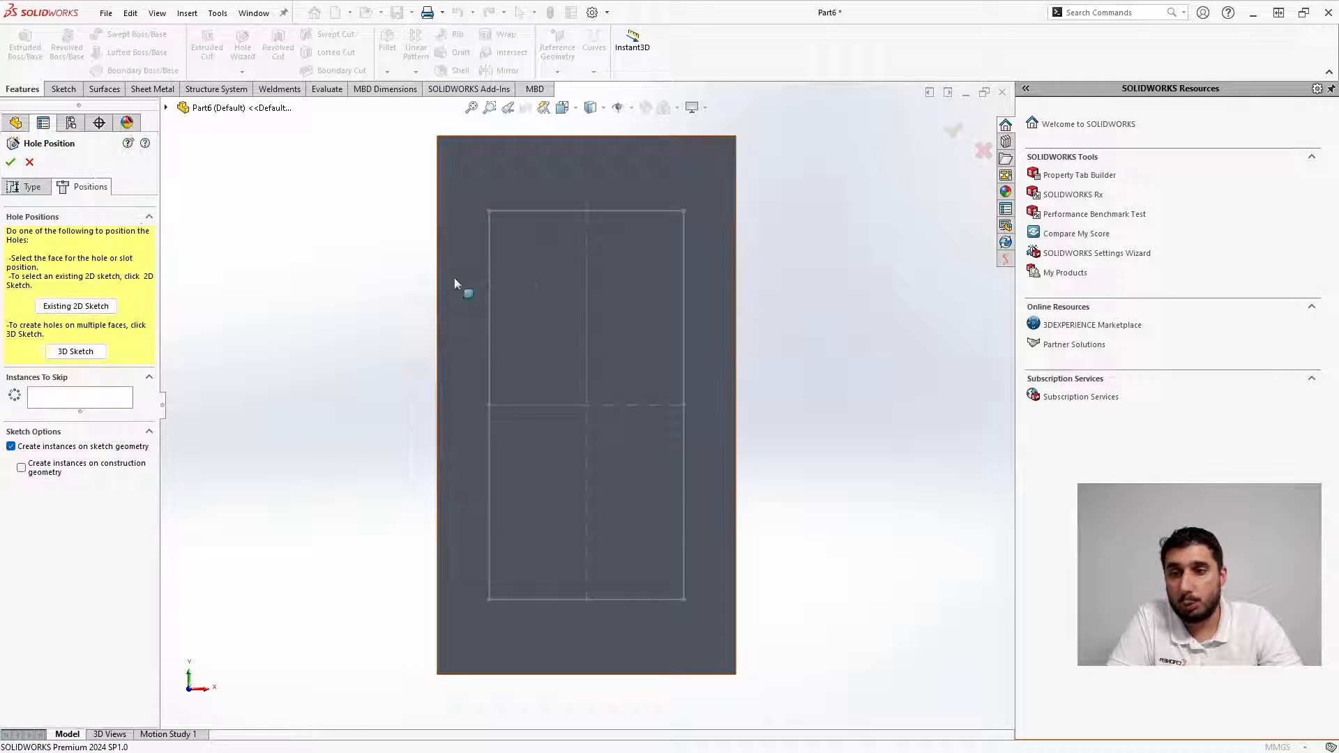
left_click(89, 312)
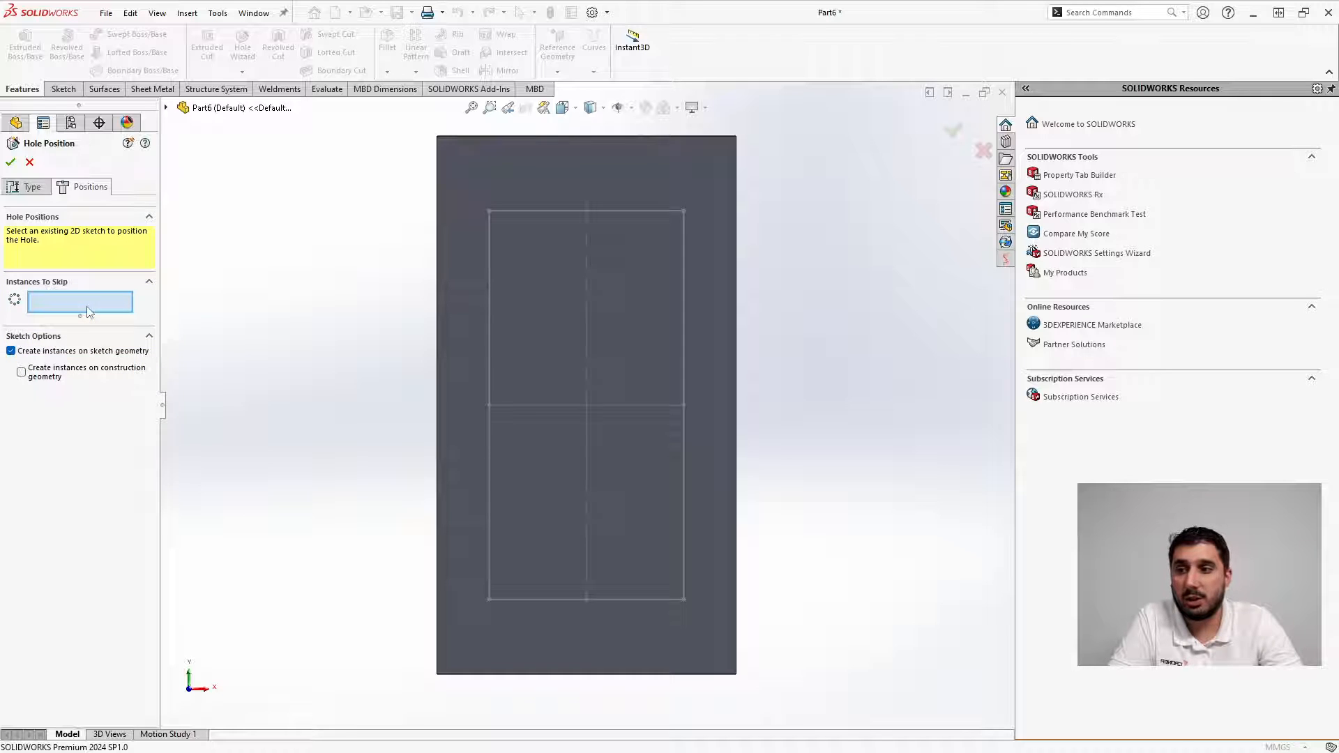
left_click(558, 210)
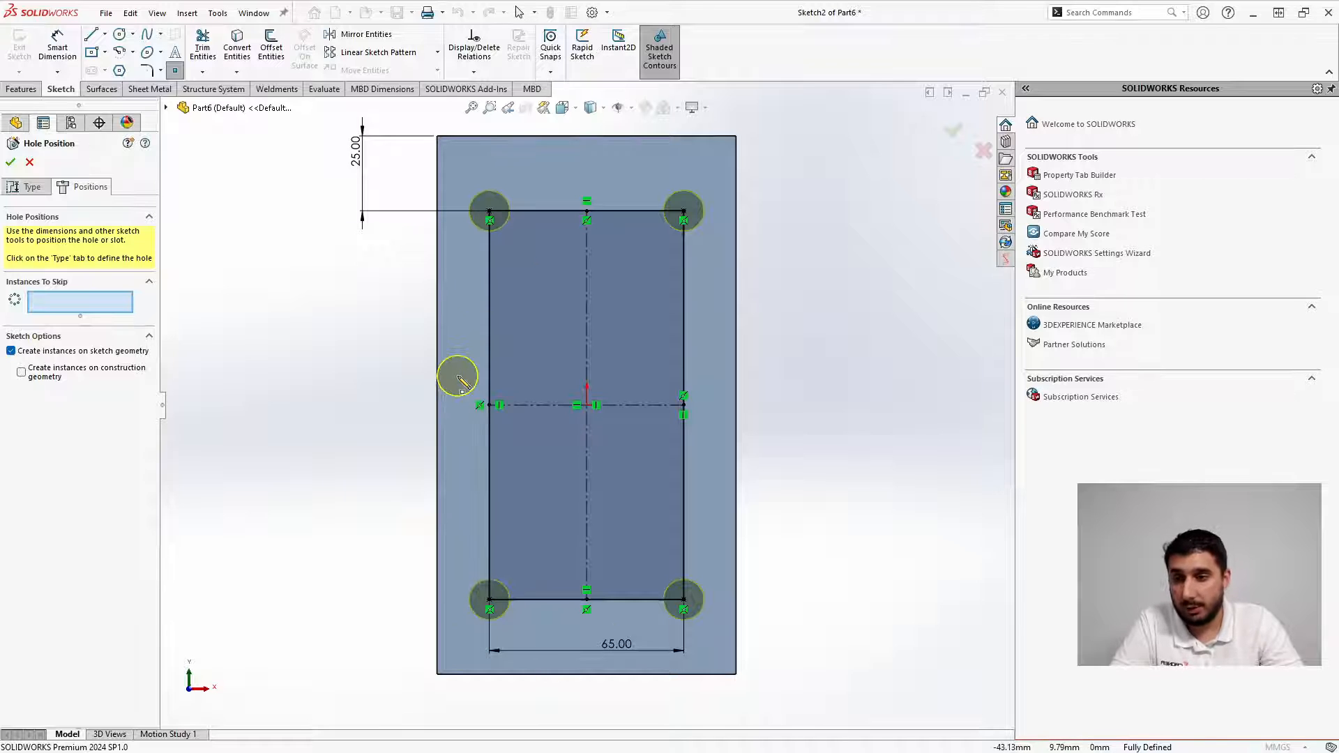
left_click(10, 163)
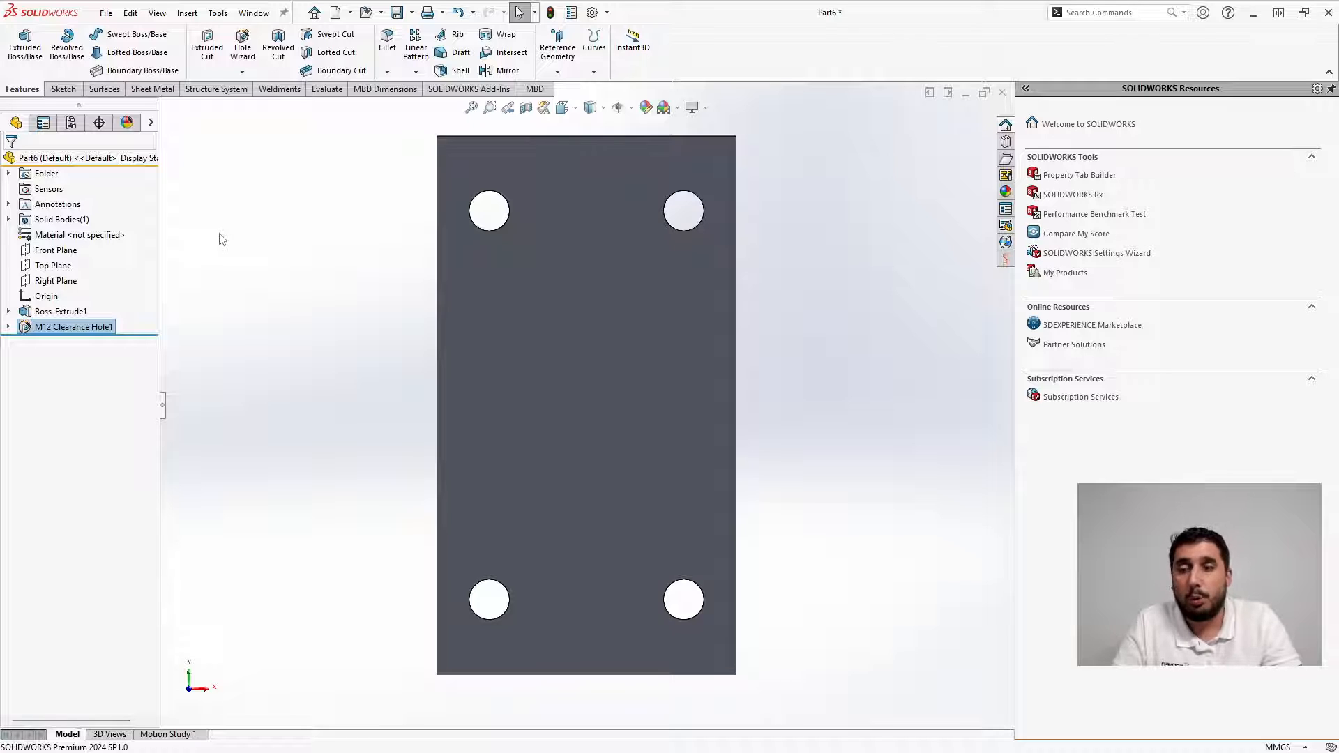
Define the plate as a connection element using the single-reference placement type, its large front face as primary reference and the M12 holes propagated
left_click(239, 91)
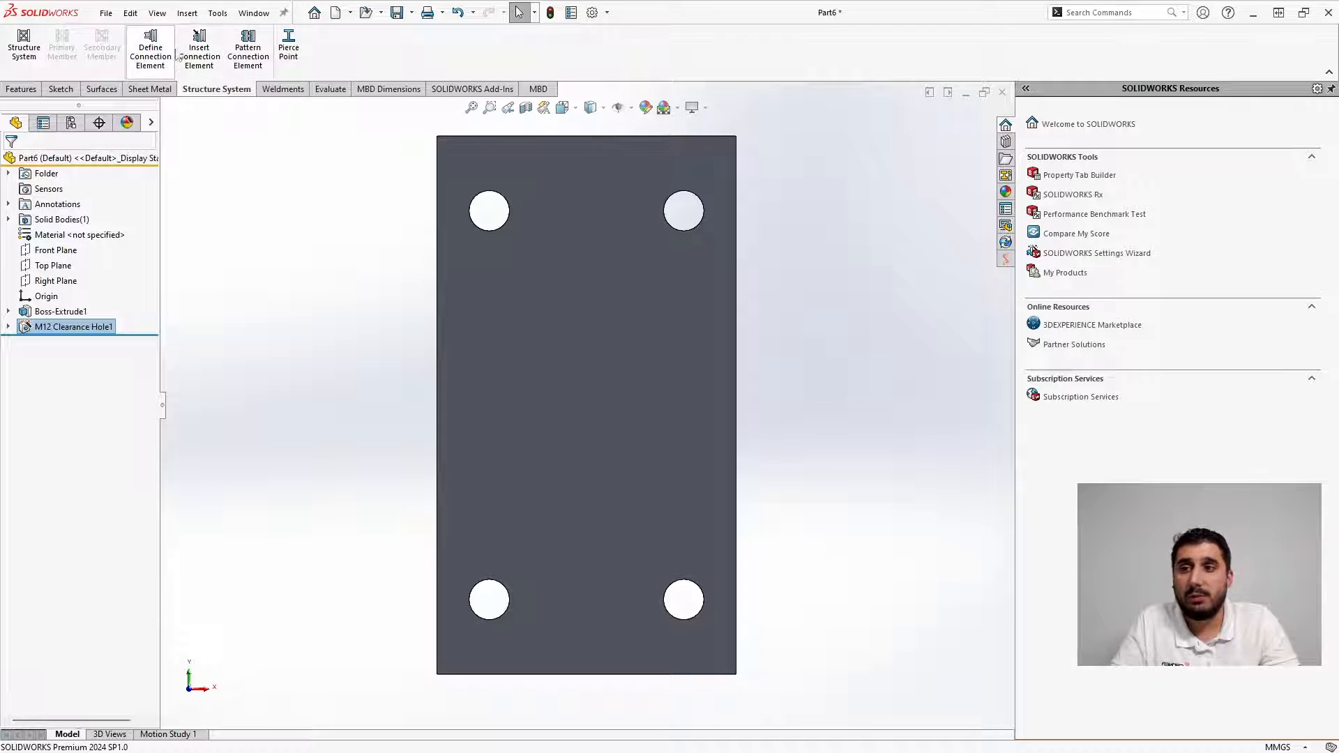
left_click(141, 56)
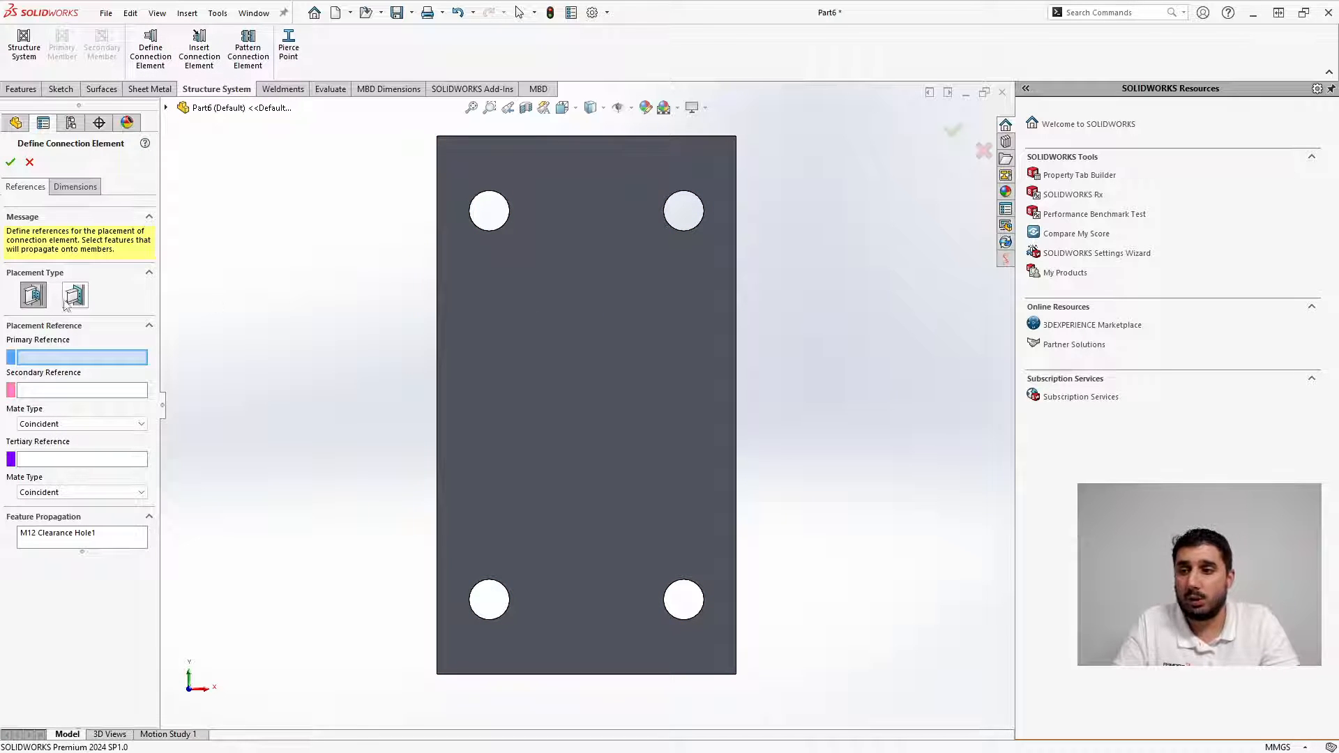
left_click(74, 295)
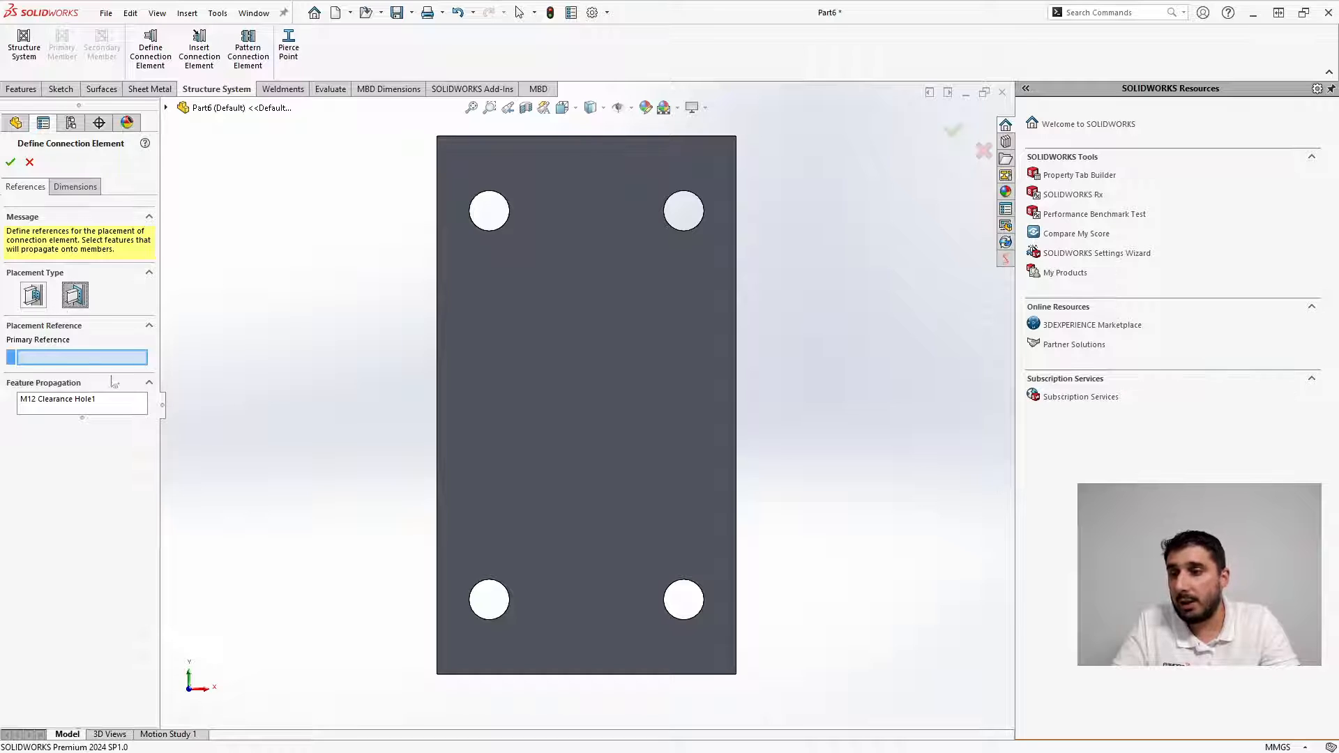
left_click(618, 422)
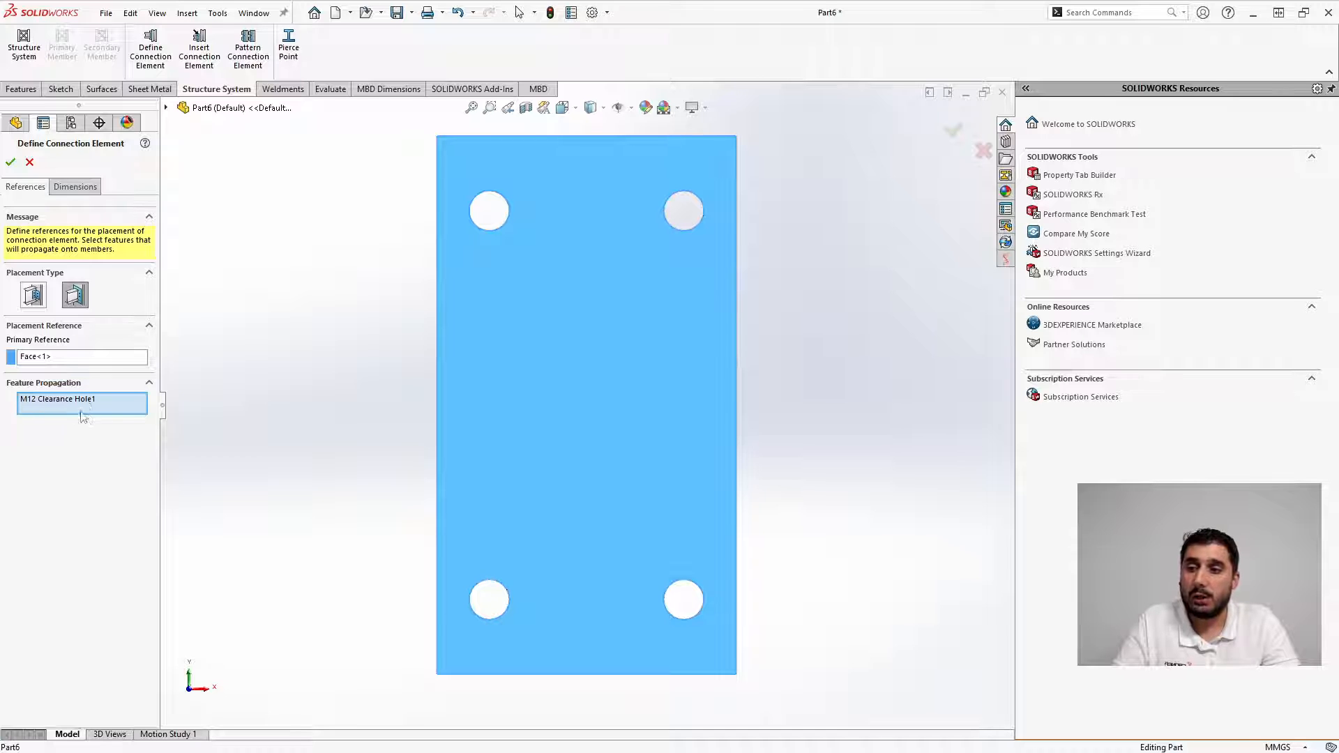
middle_click_drag(374, 364, 545, 338)
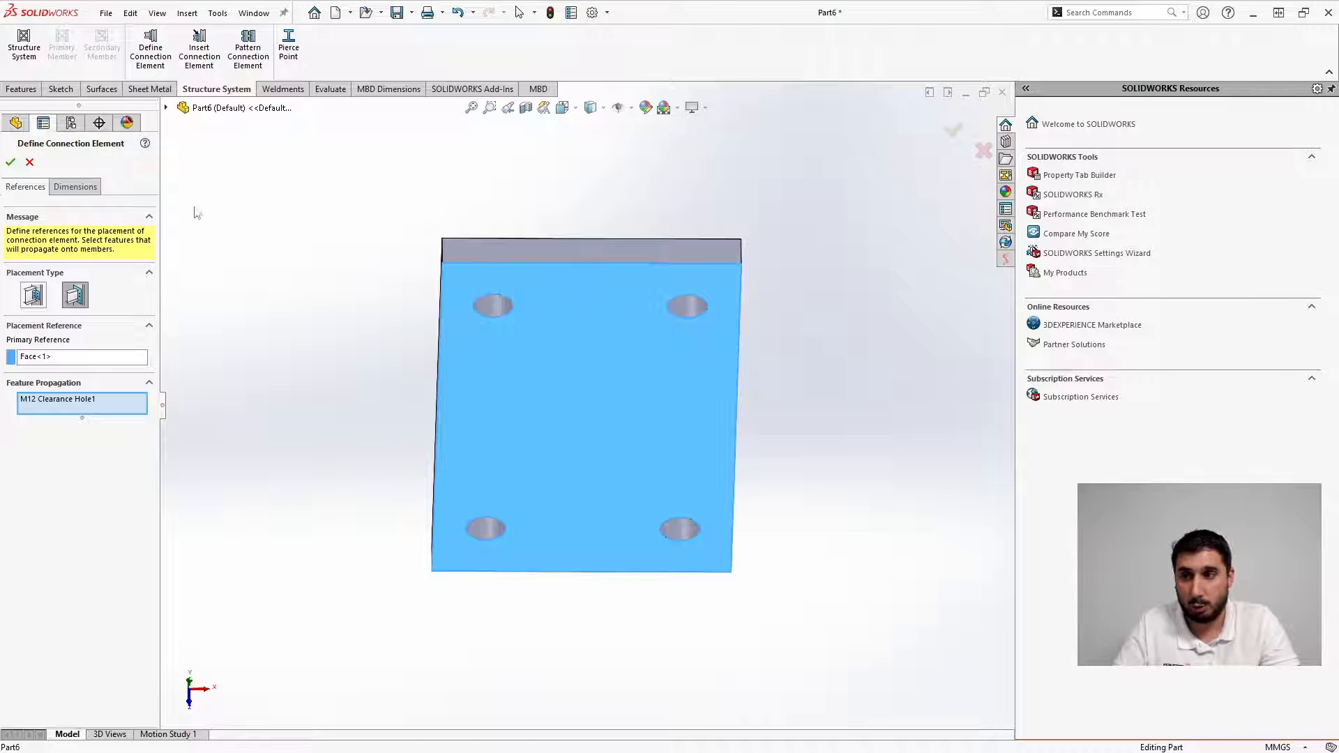
left_click(10, 164)
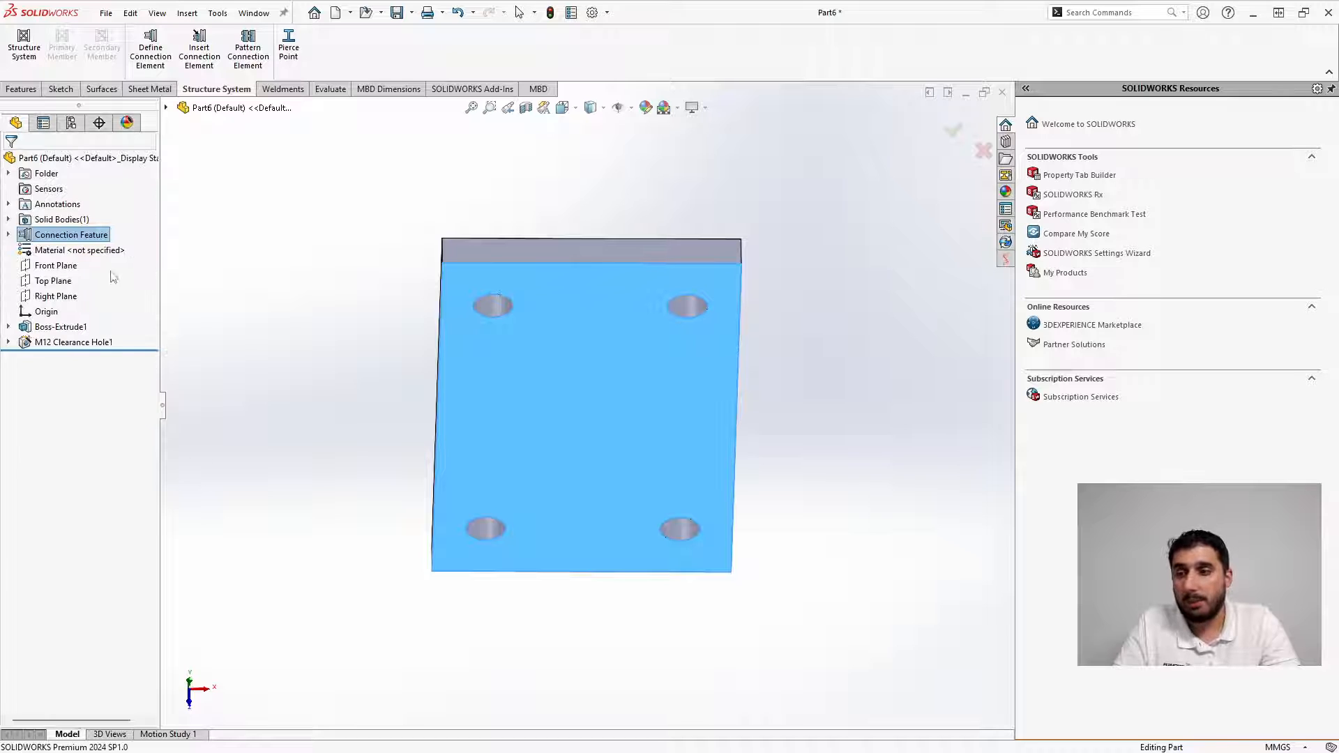
middle_click_drag(381, 427, 353, 368)
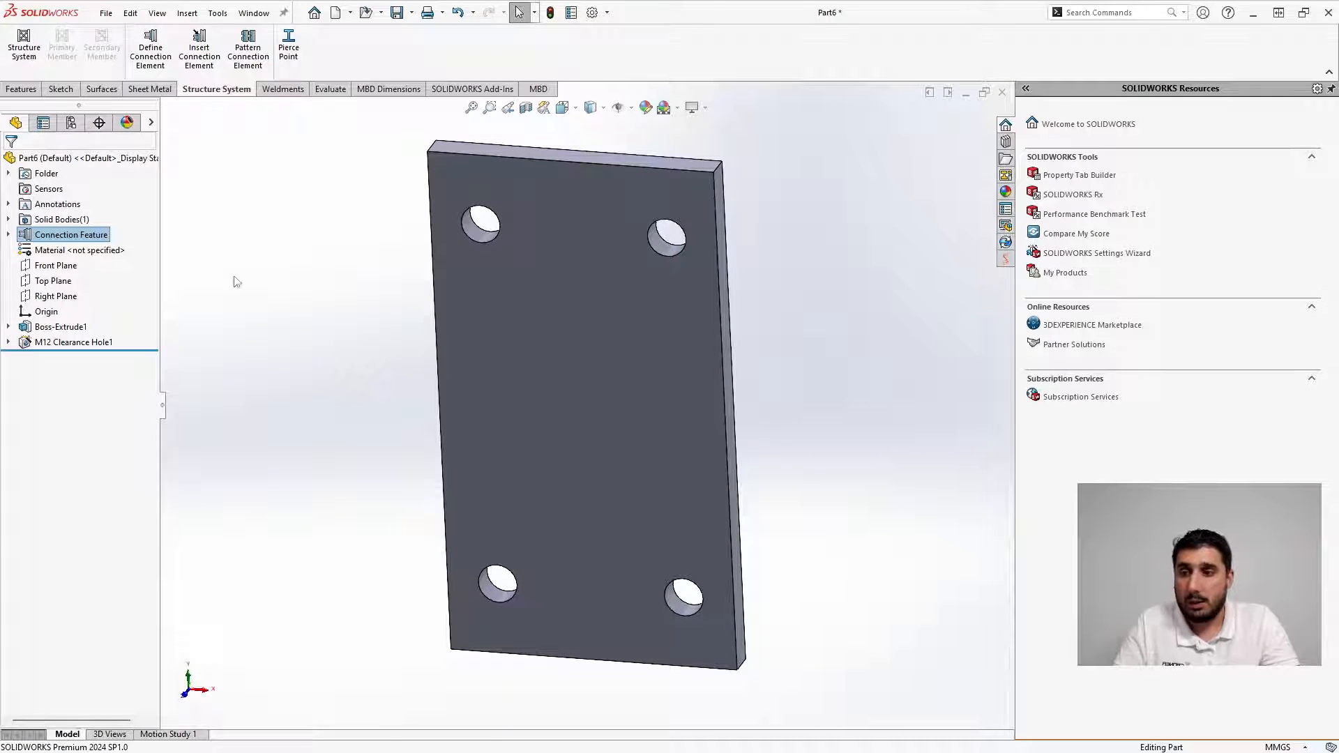
Edit the connection feature to add a dimension group named Dimensoes chapa containing the plate's Altura and Largura dimensions
right_click(84, 239)
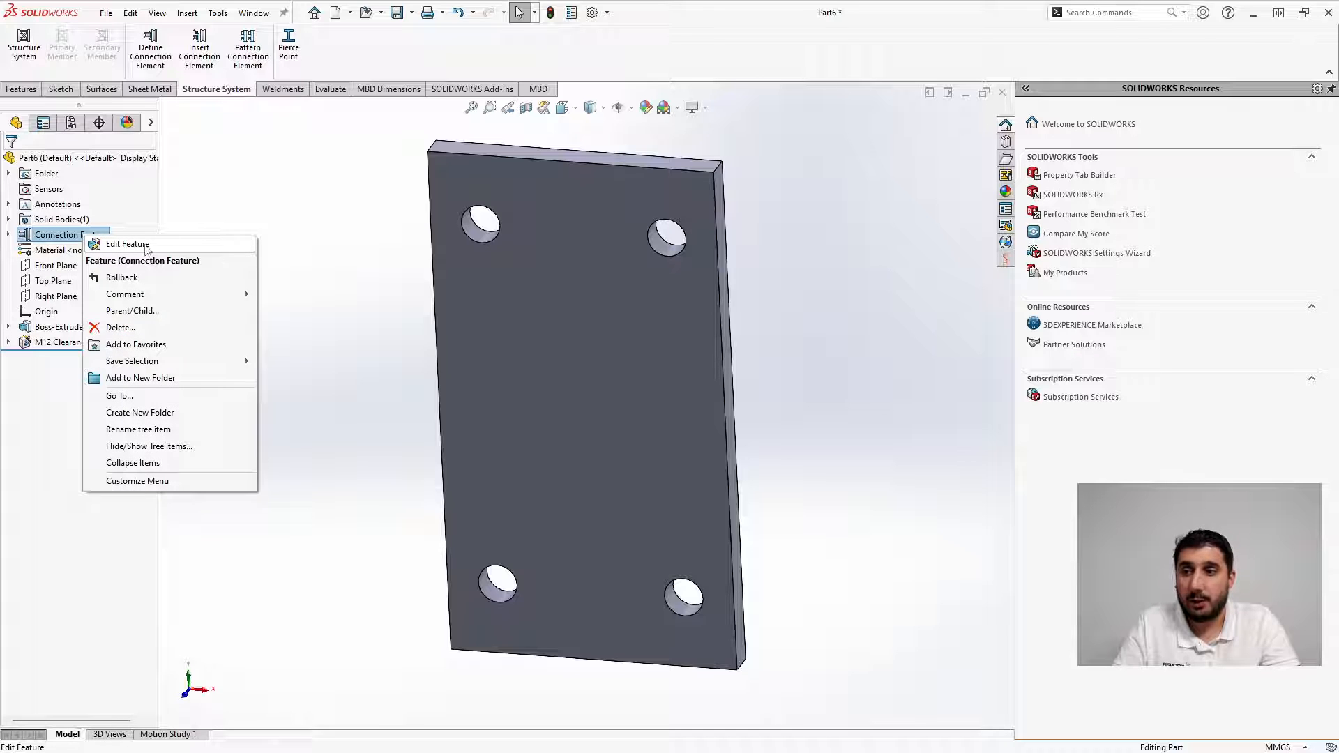
left_click(145, 246)
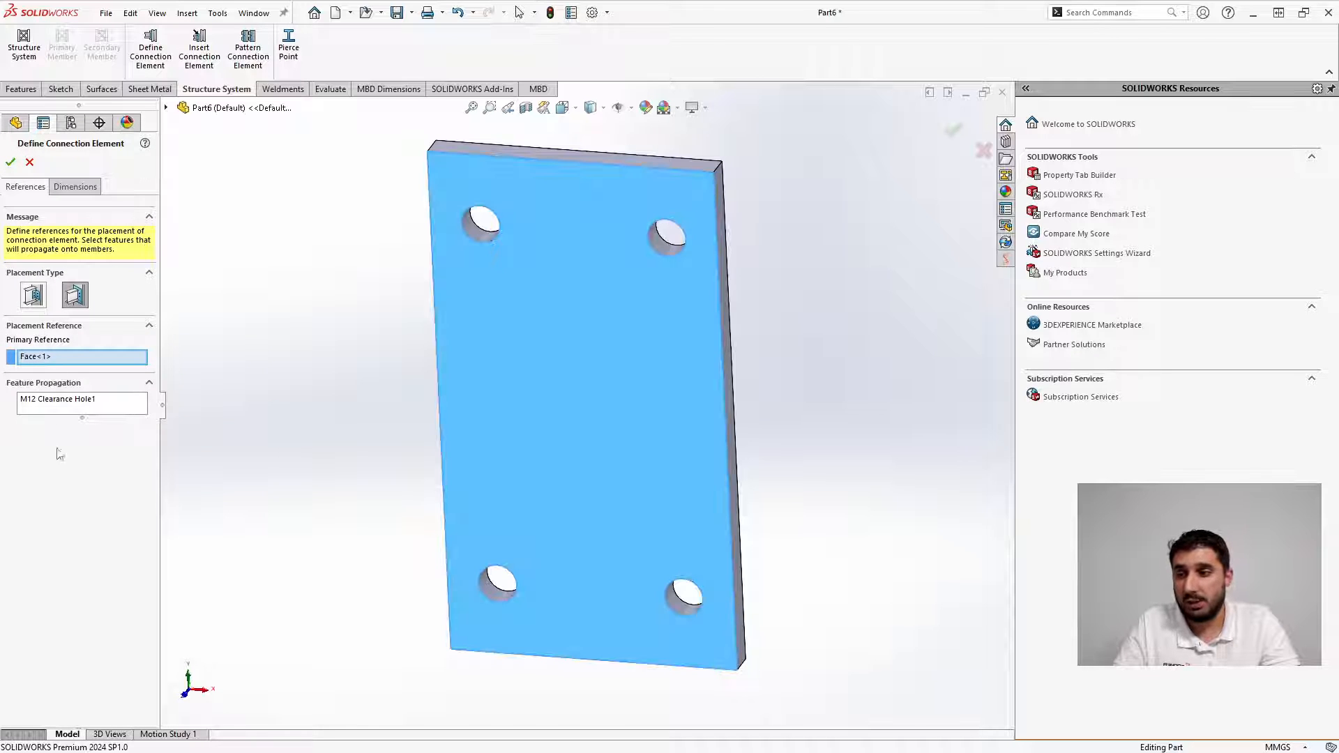
left_click(74, 187)
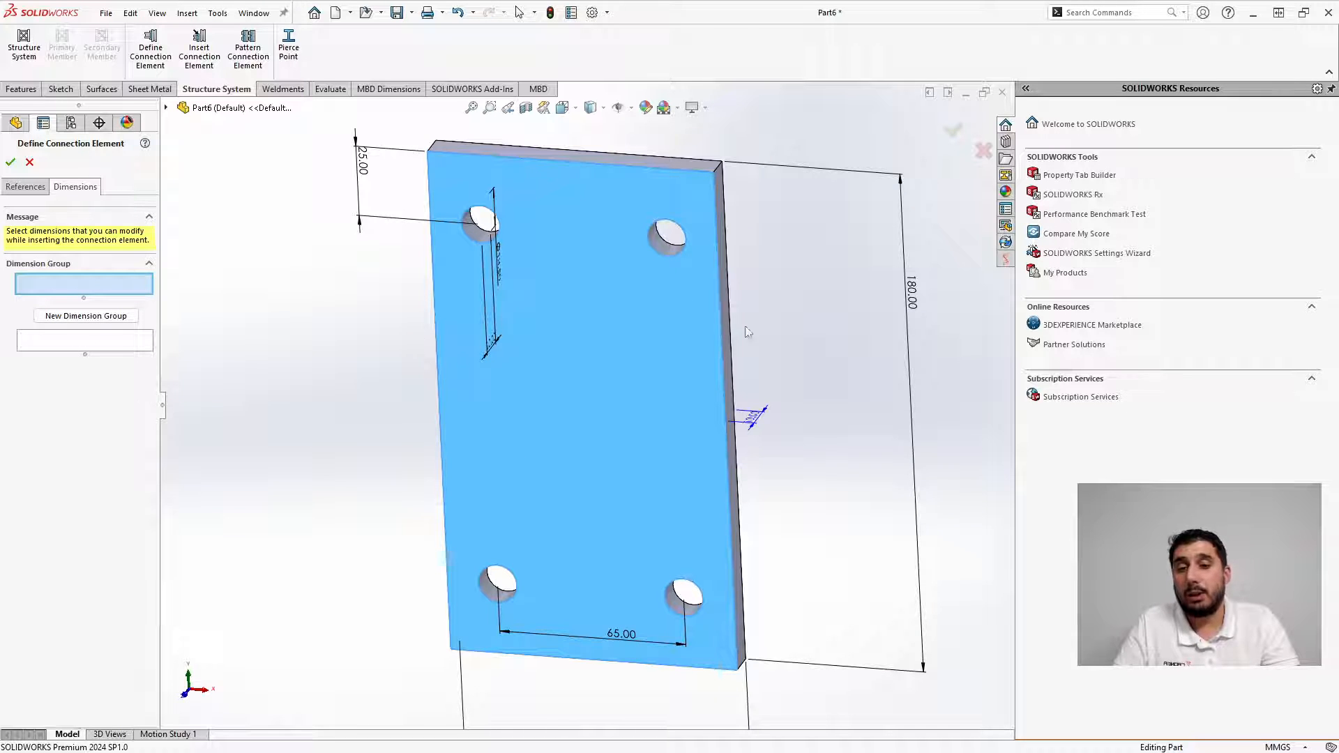
scroll(886, 422, "up", 2)
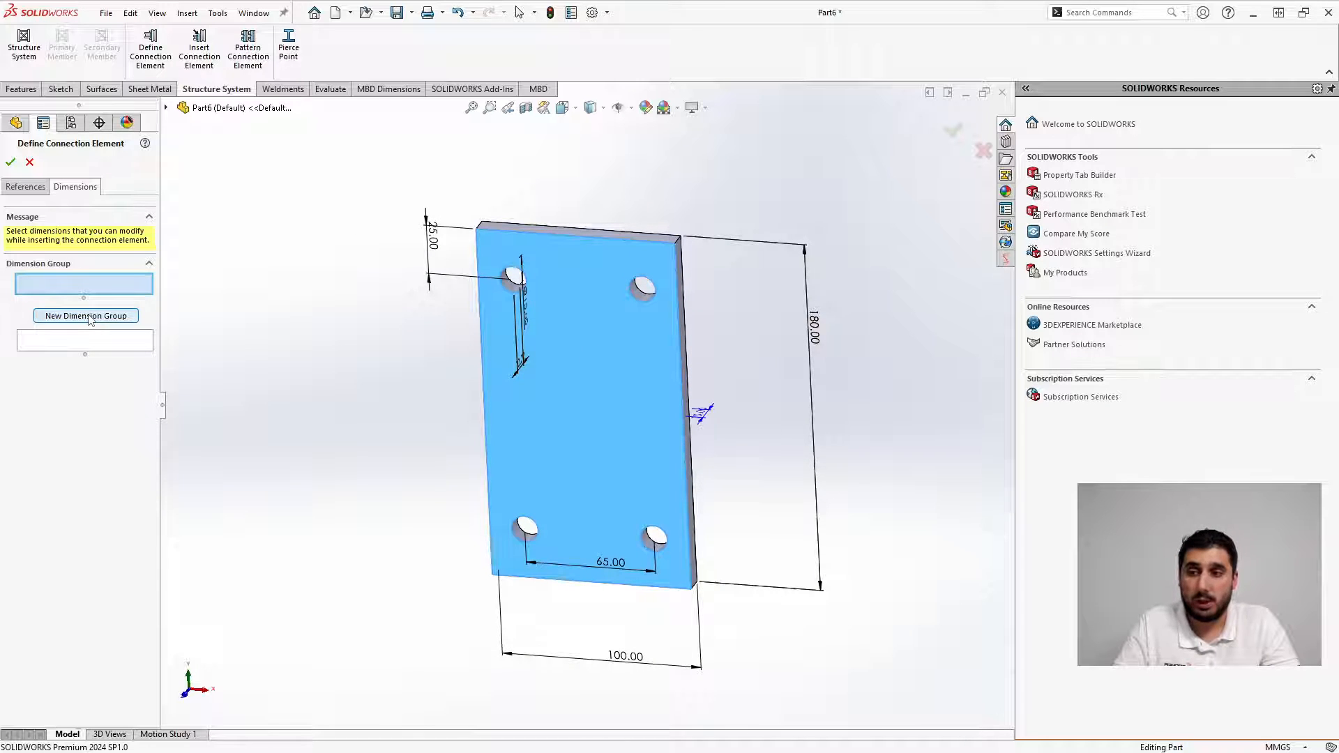
left_click(89, 317)
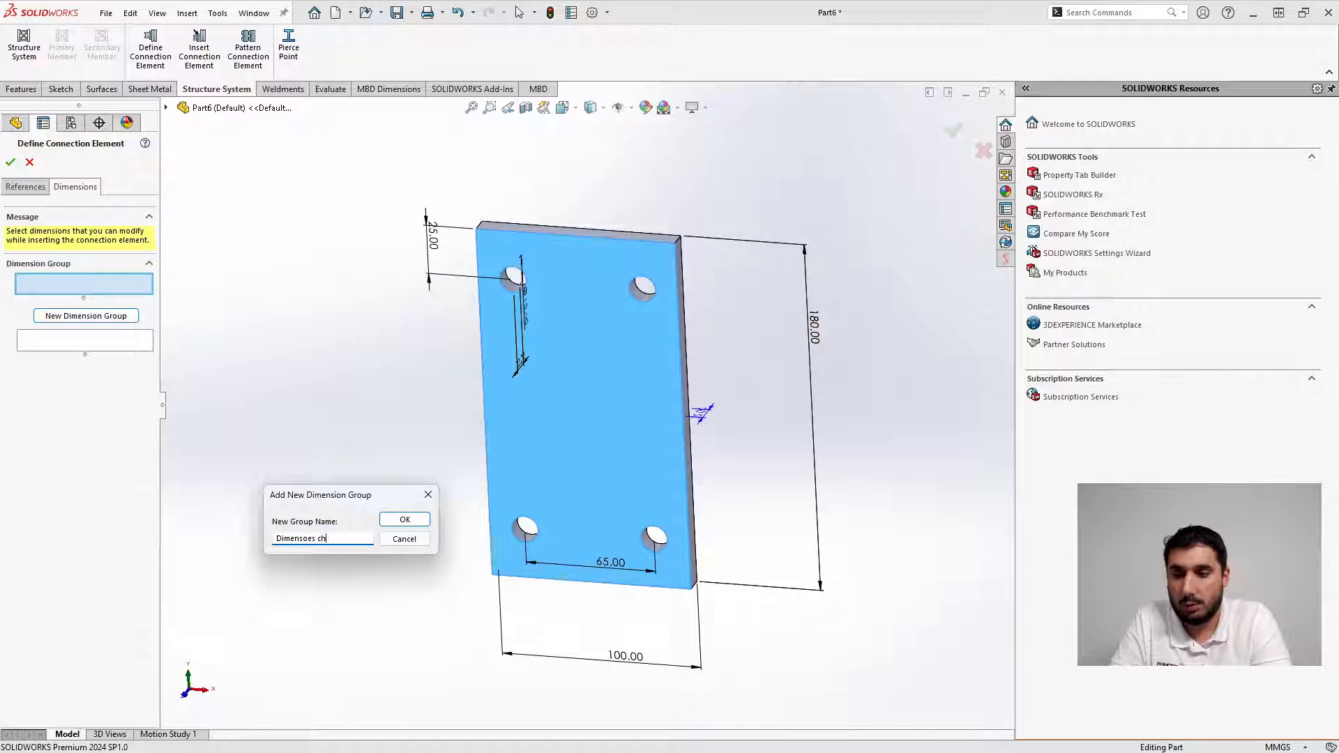
left_click(405, 519)
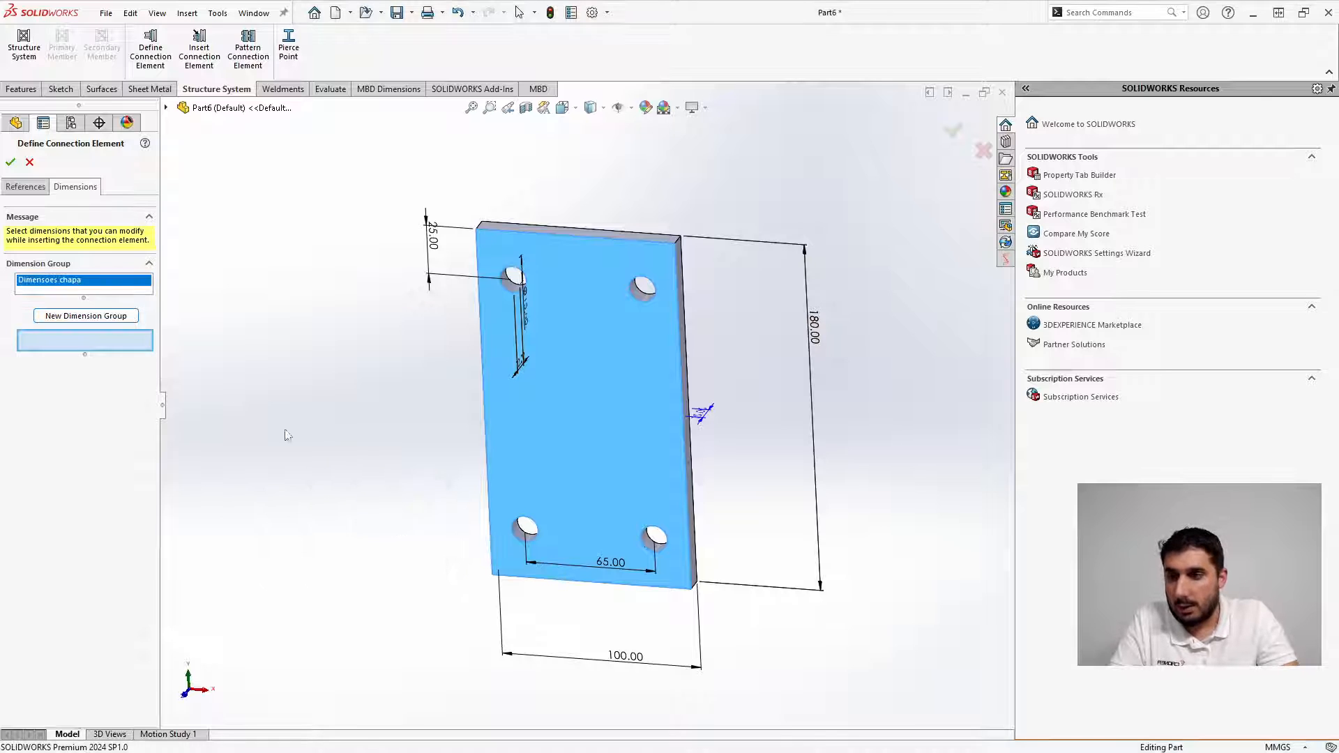
left_click(813, 325)
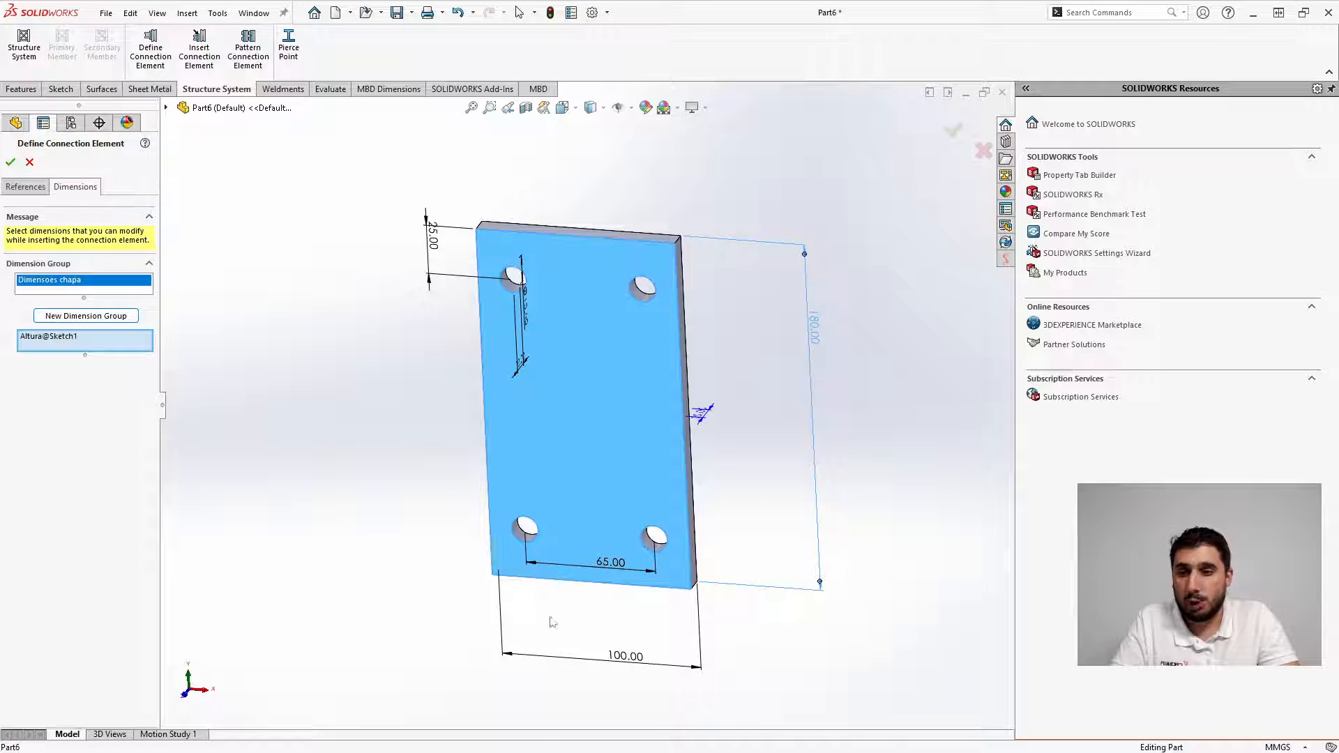
left_click(629, 662)
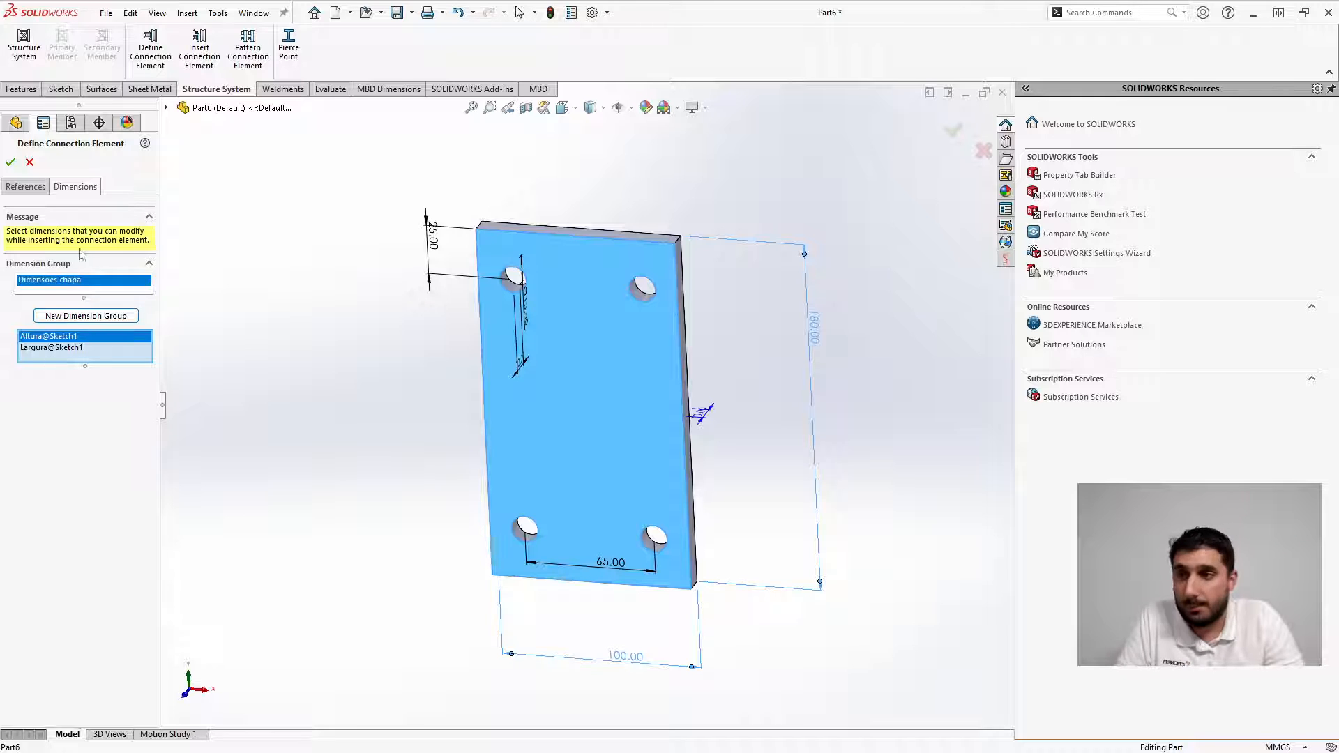
left_click(10, 162)
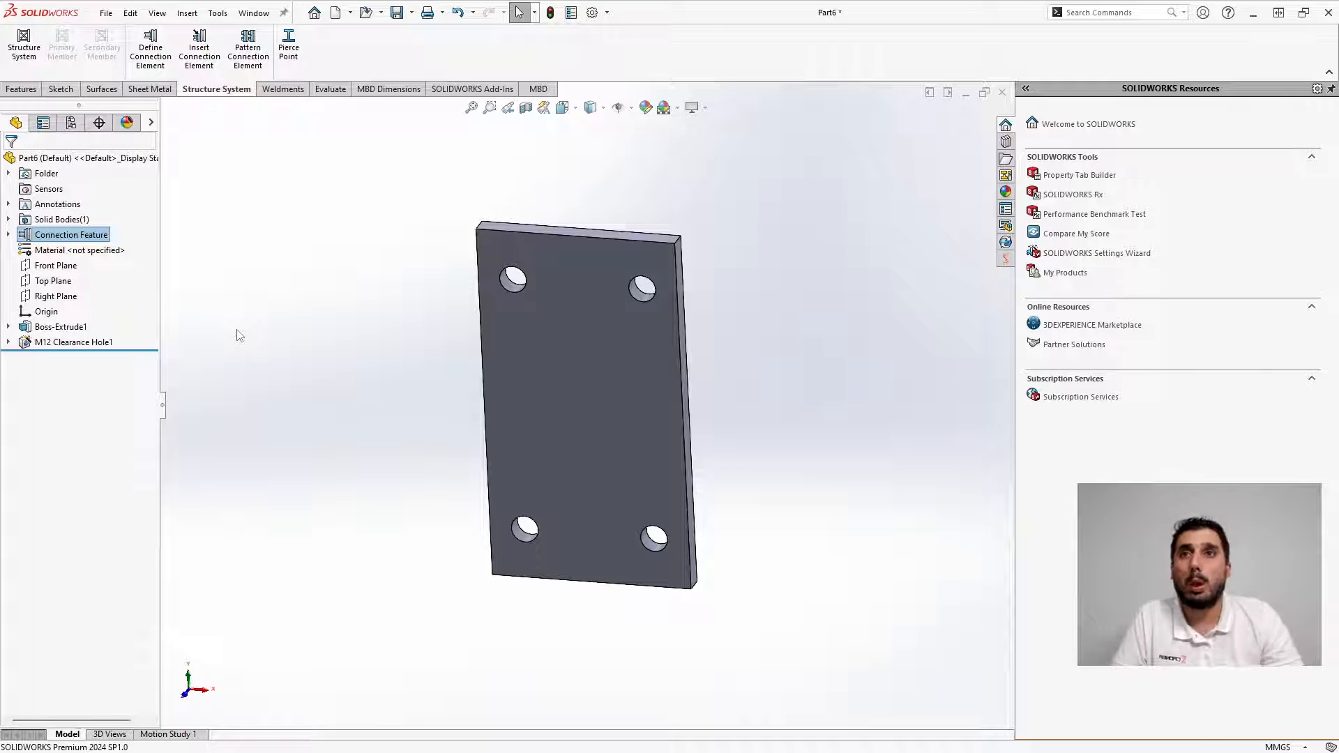
Save the part as Topo chapa in the CADNEA connectors folder
left_click(397, 11)
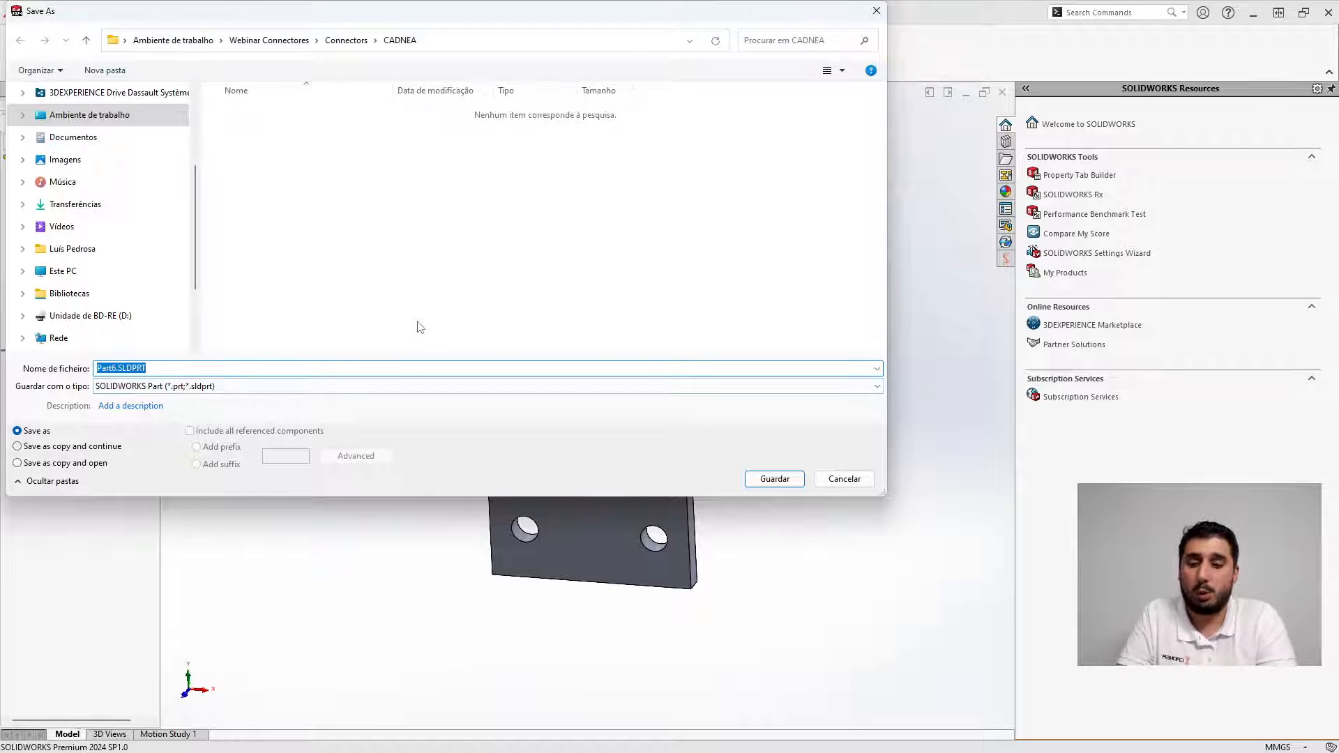
type("Topo chapa")
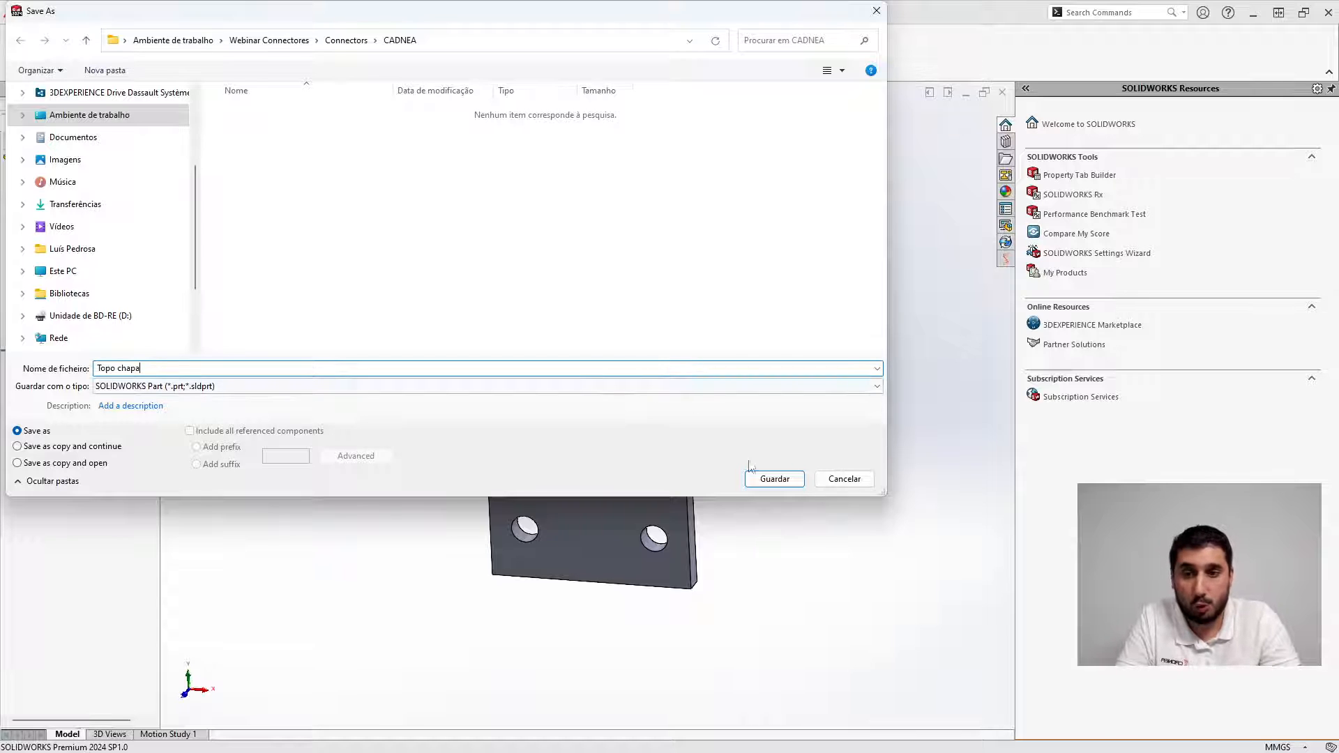
left_click(780, 481)
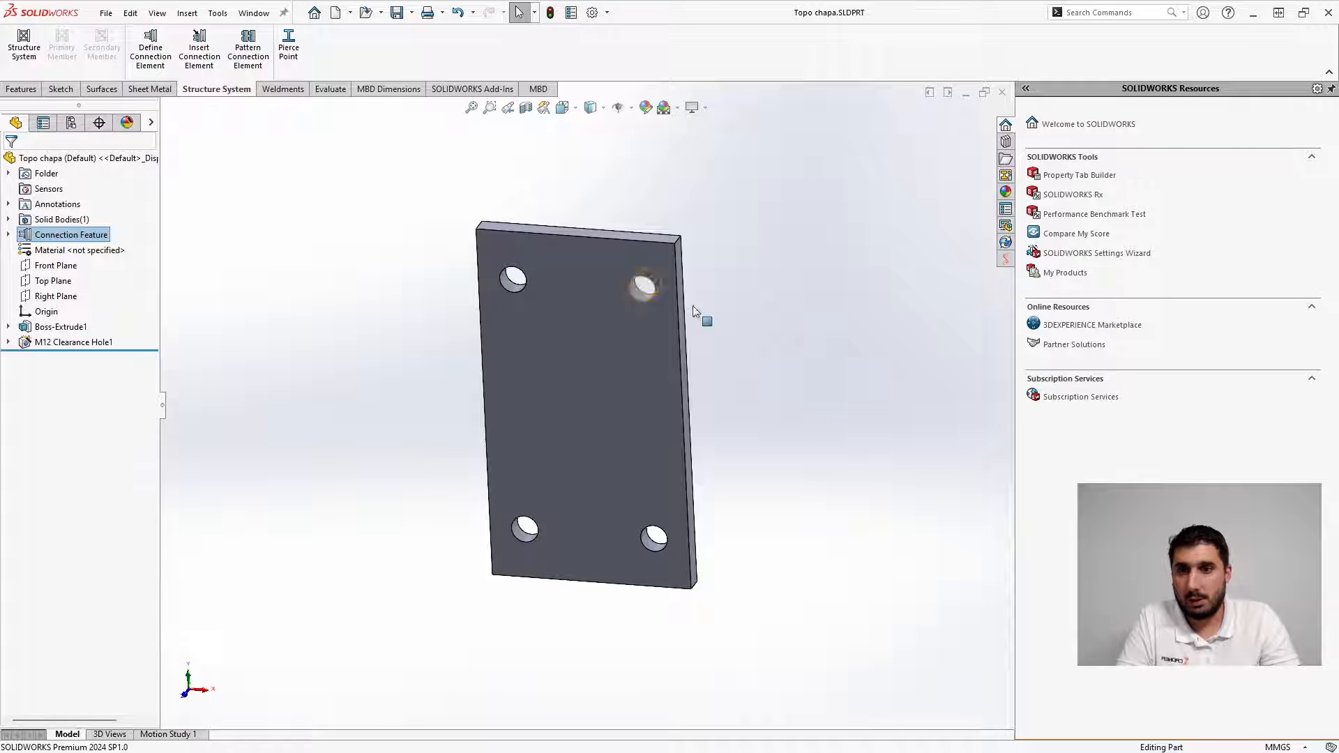
Close the Topo chapa part and return to the column-to-beam corner of the peca webinar frame
scroll(607, 498, "up", 3)
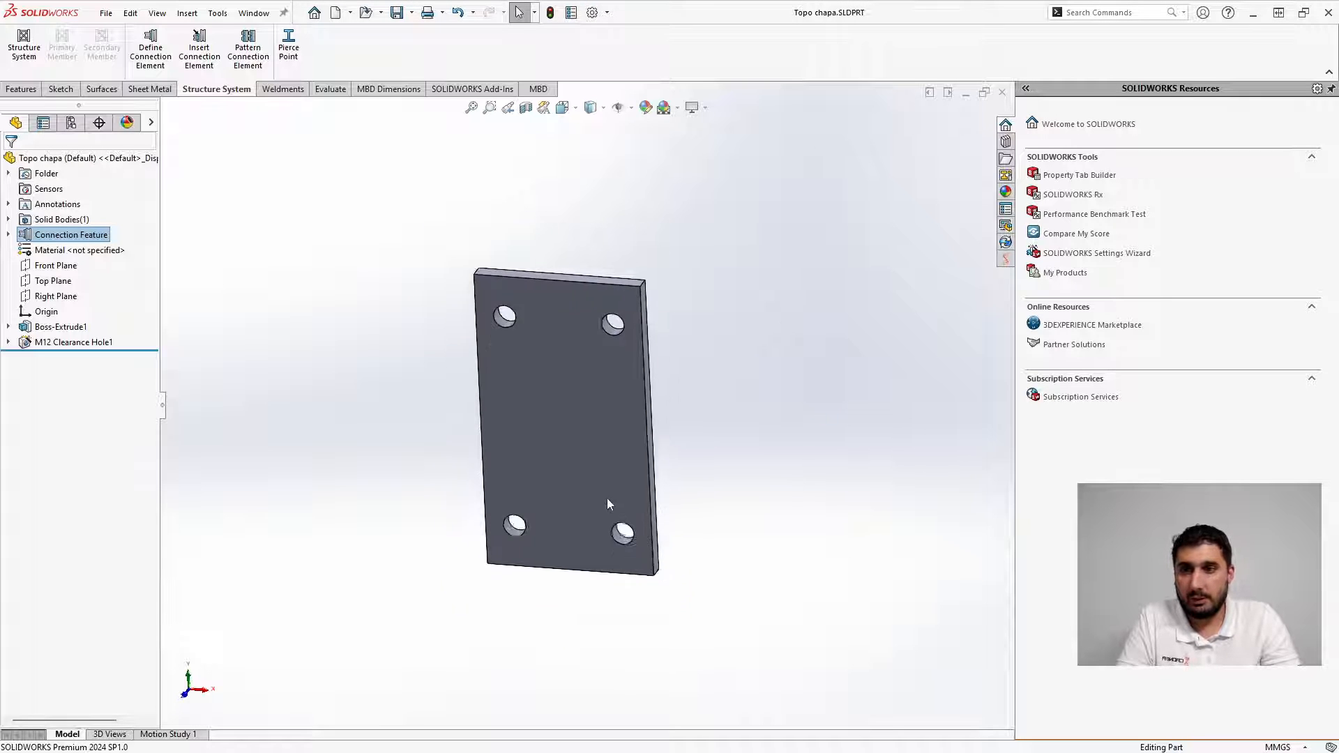
left_click(1002, 92)
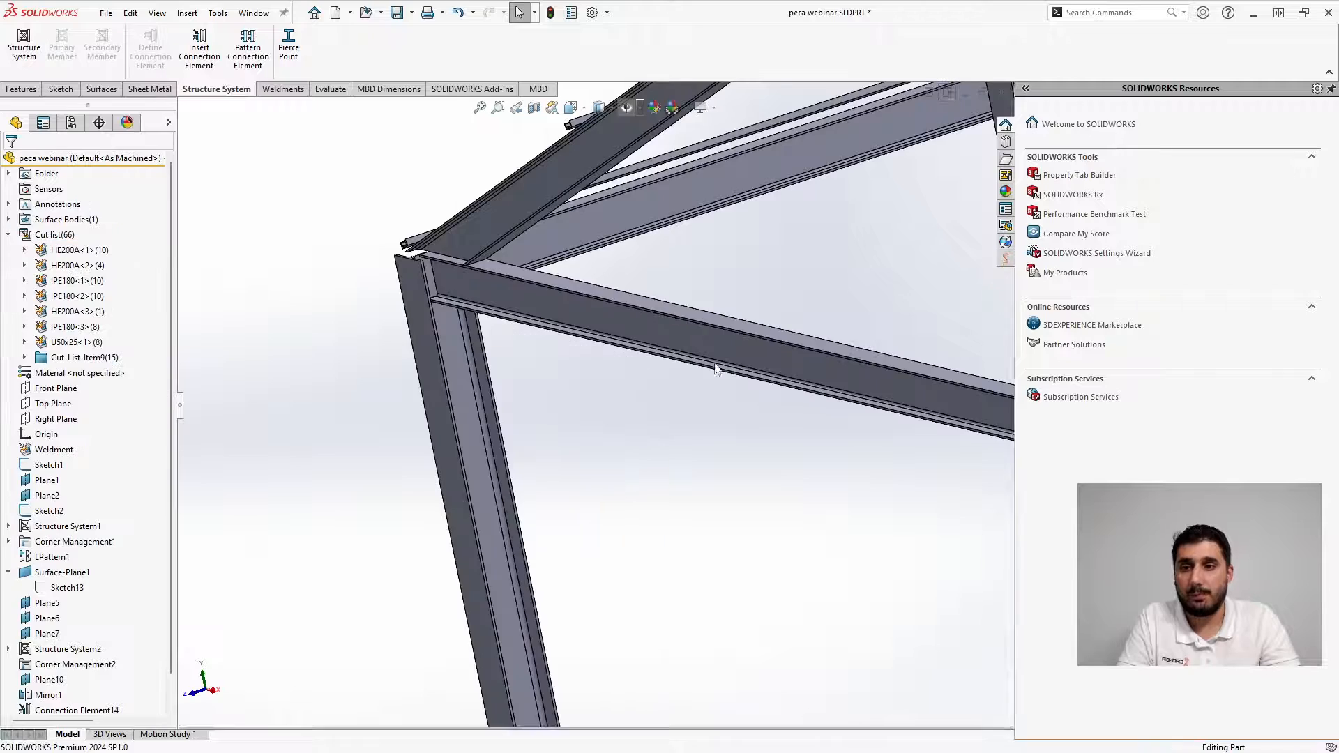
scroll(714, 370, "up", 3)
scroll(529, 376, "down", 6)
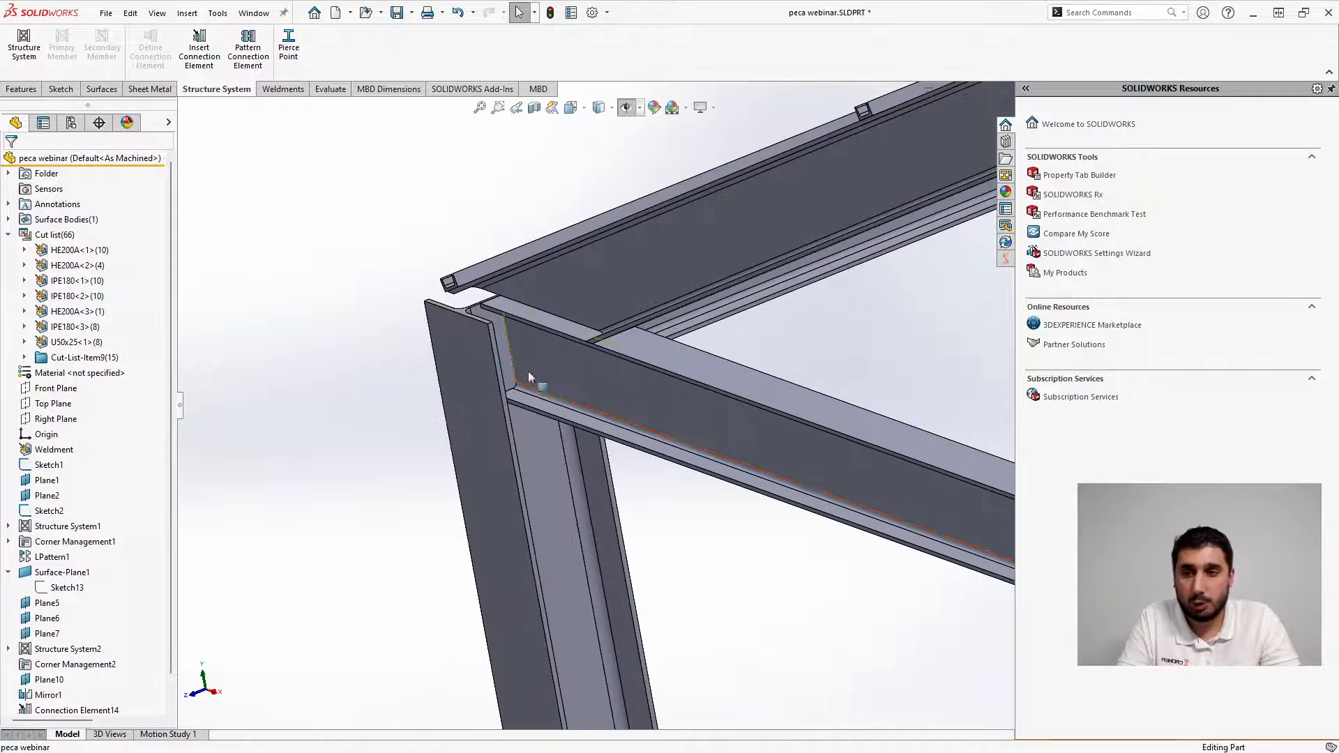
middle_click_drag(554, 348, 495, 303)
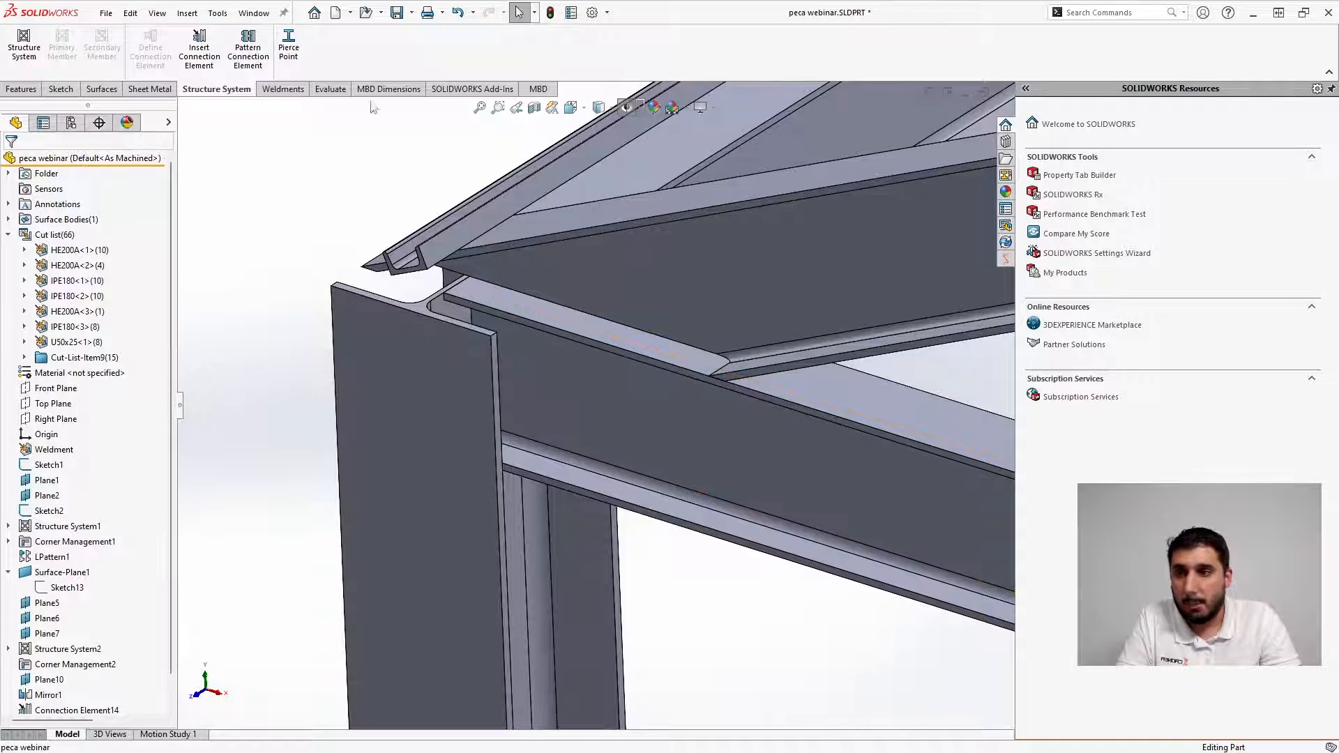
Check which standards are offered for inserting a connection element
left_click(198, 49)
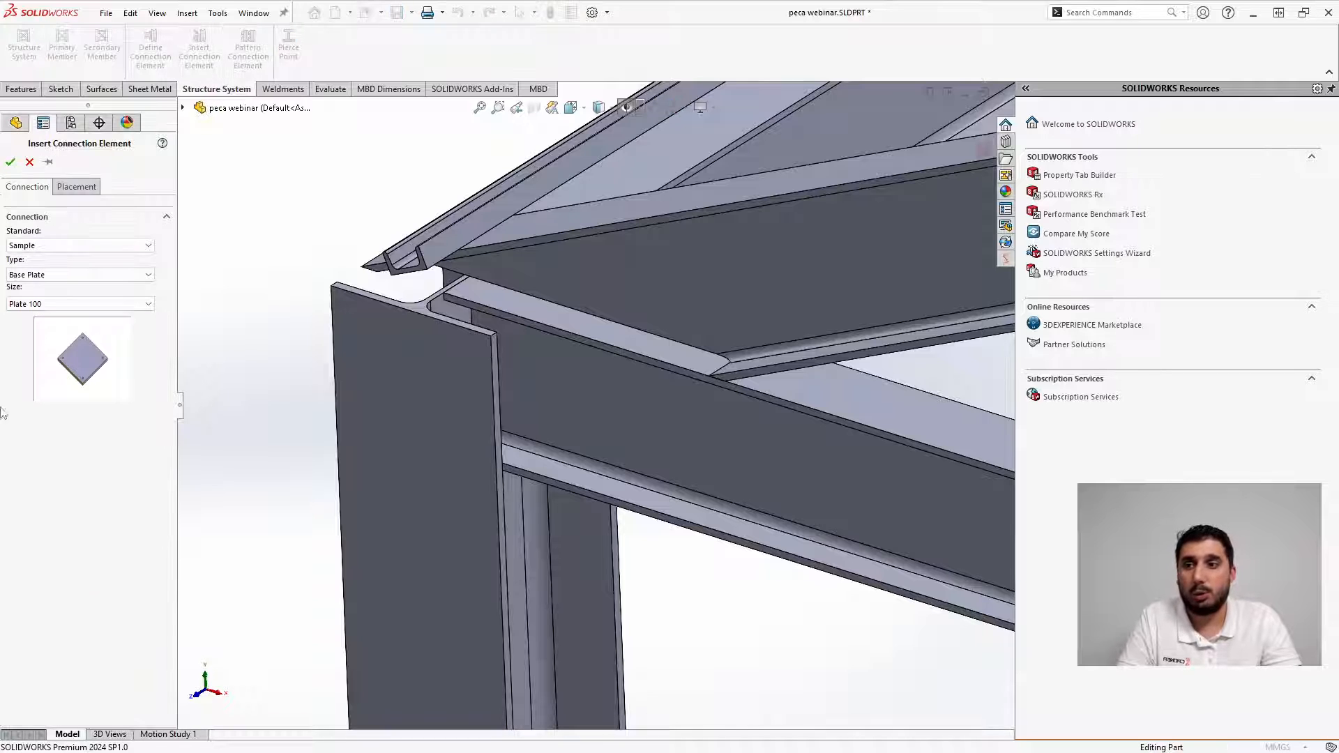
left_click(84, 248)
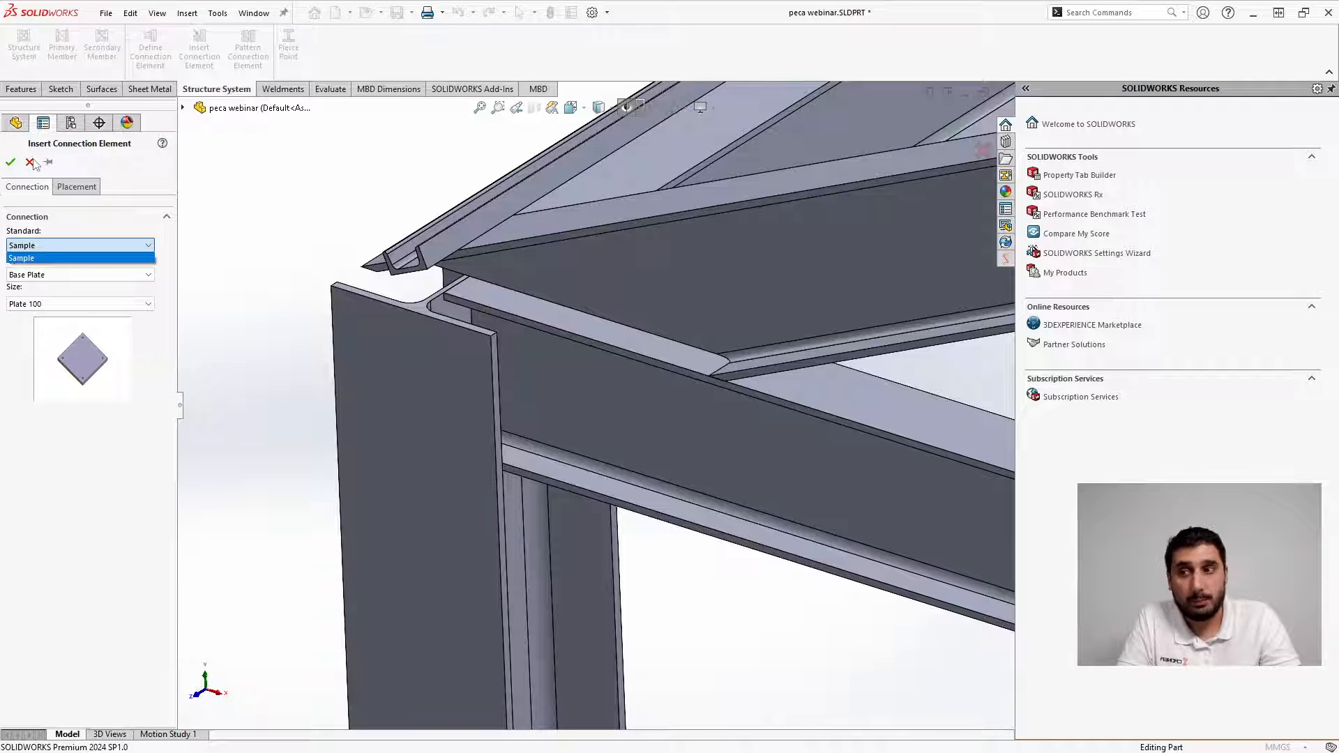
left_click(10, 162)
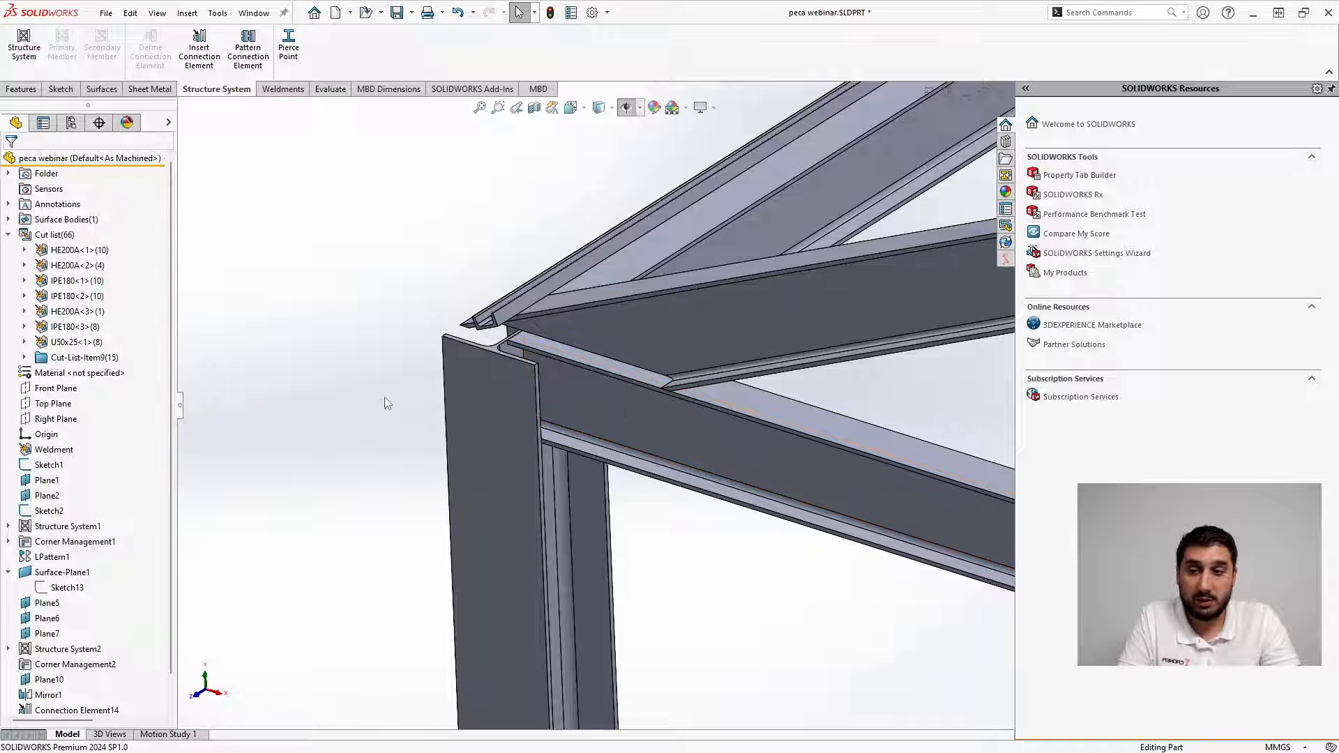
Add the Webinar Connectores\Connectors folder to the Structure System - Connection Elements file locations in the system options
left_click(592, 15)
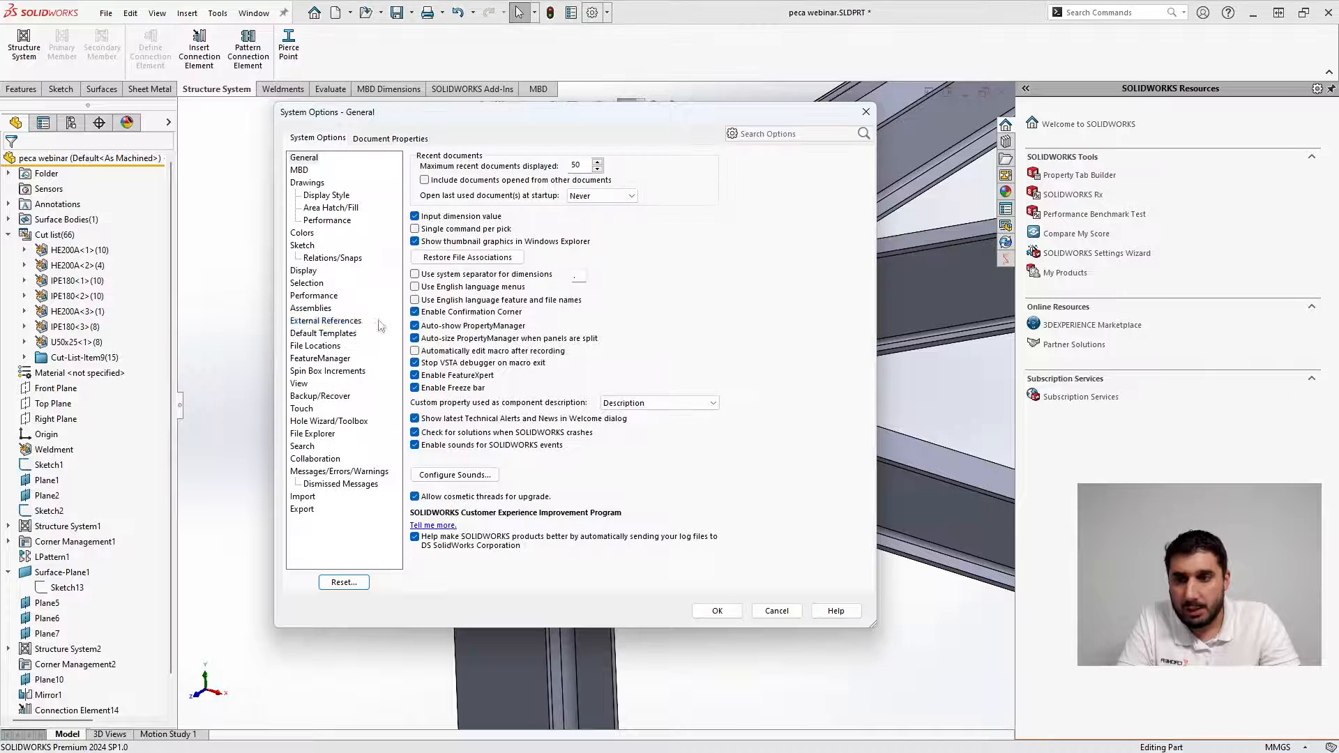
left_click(316, 347)
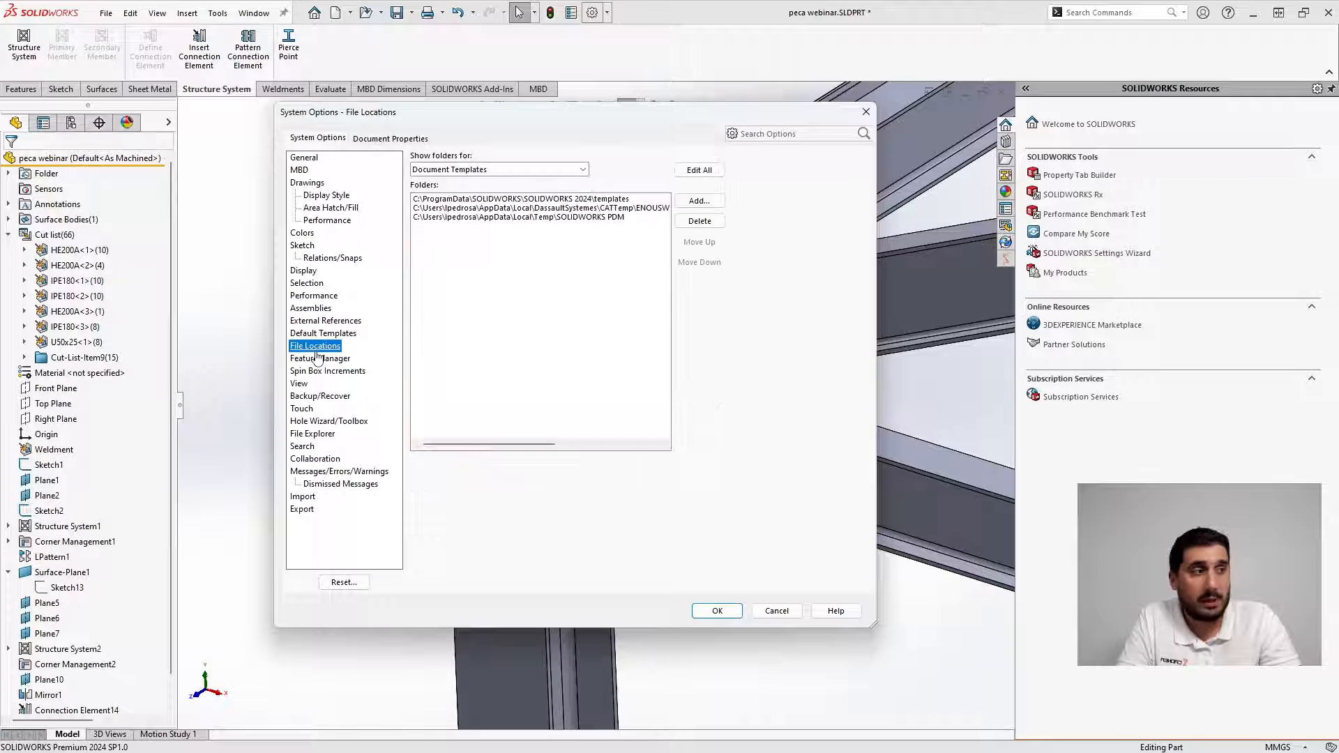
left_click(503, 169)
scroll(534, 391, "down", 5)
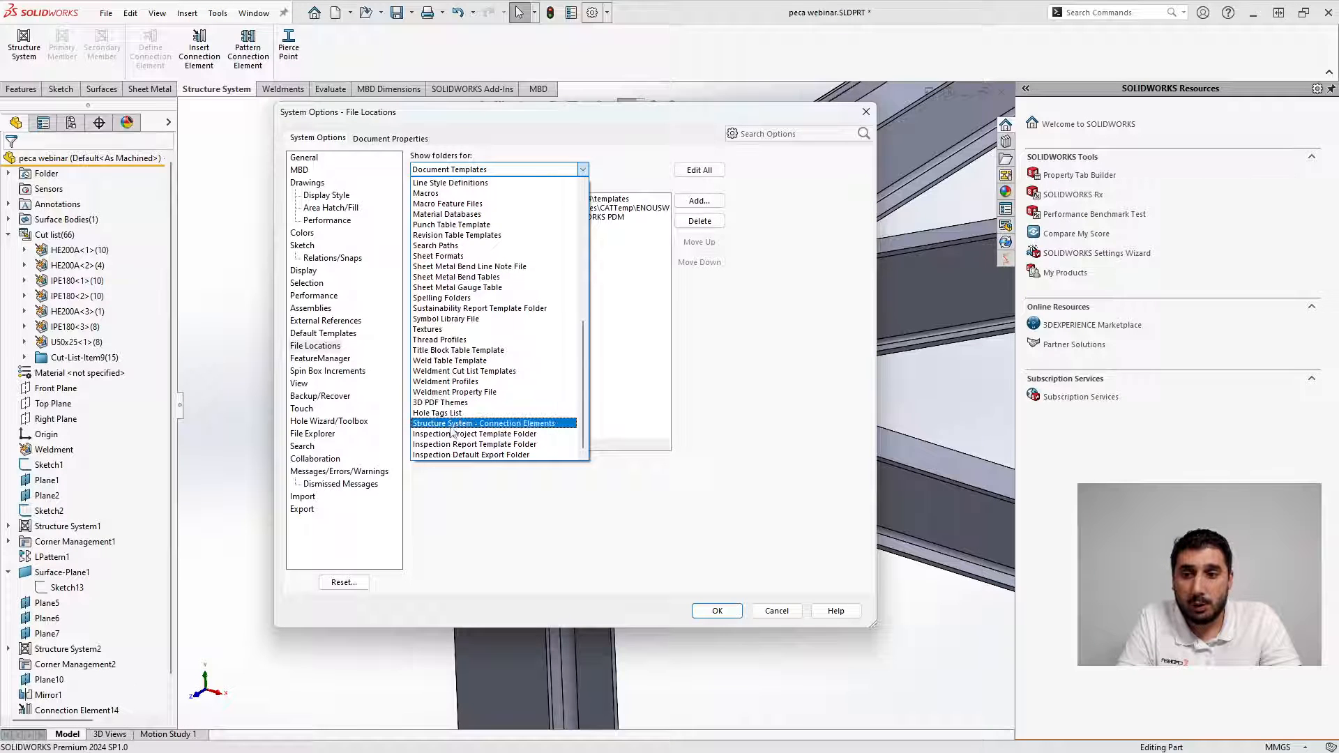
left_click(546, 424)
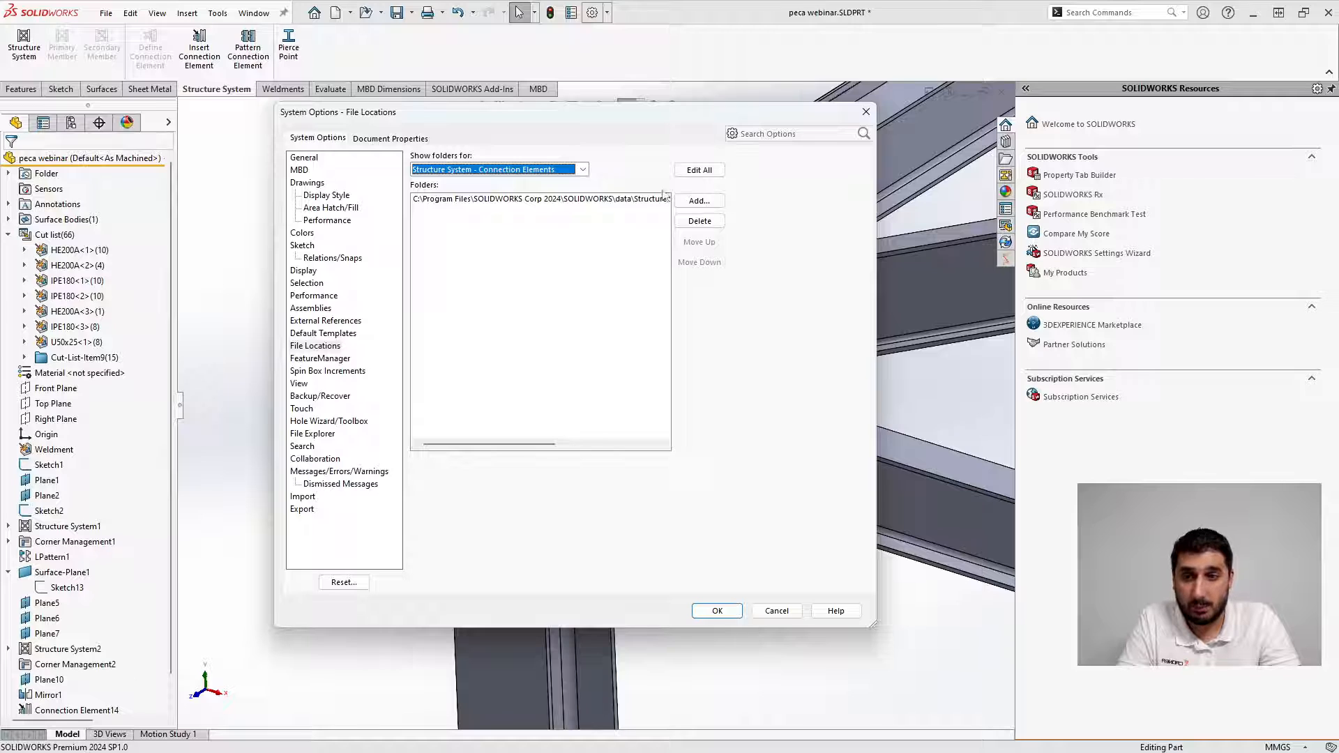
left_click(699, 200)
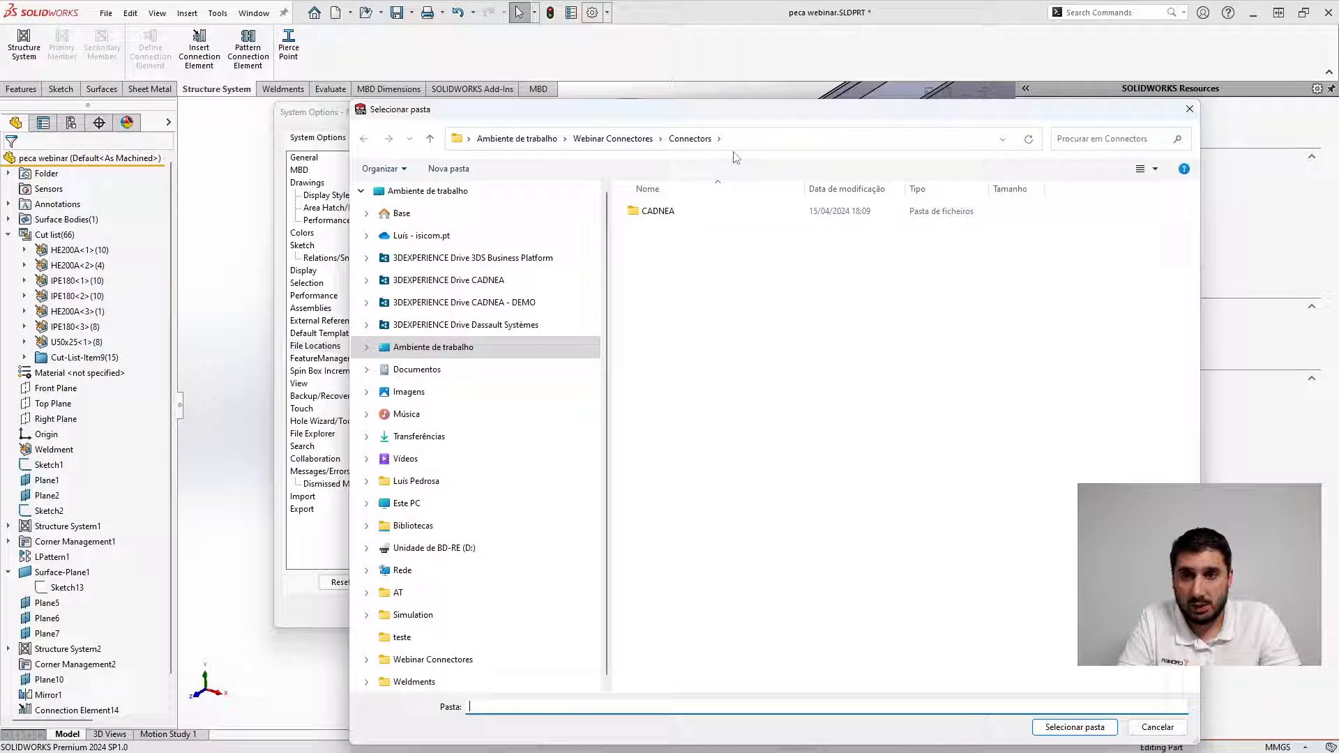
left_click(614, 139)
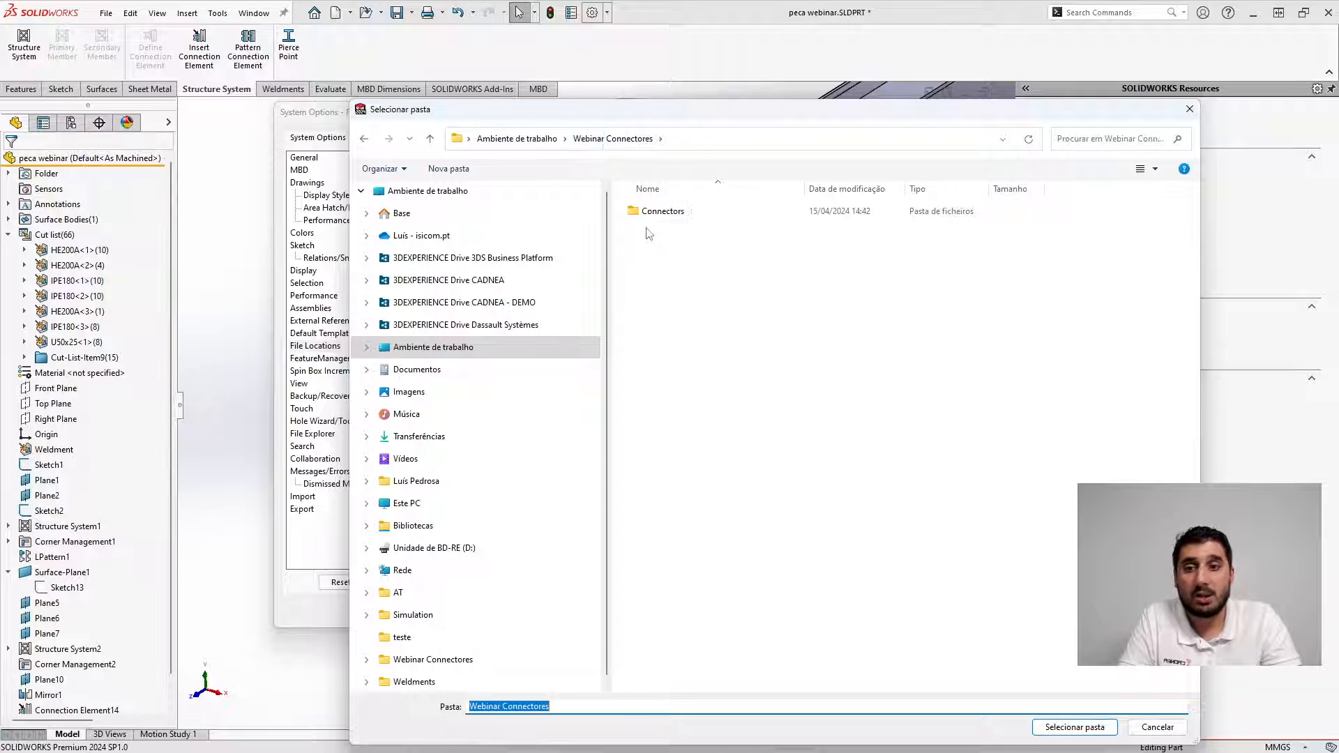
left_click(650, 213)
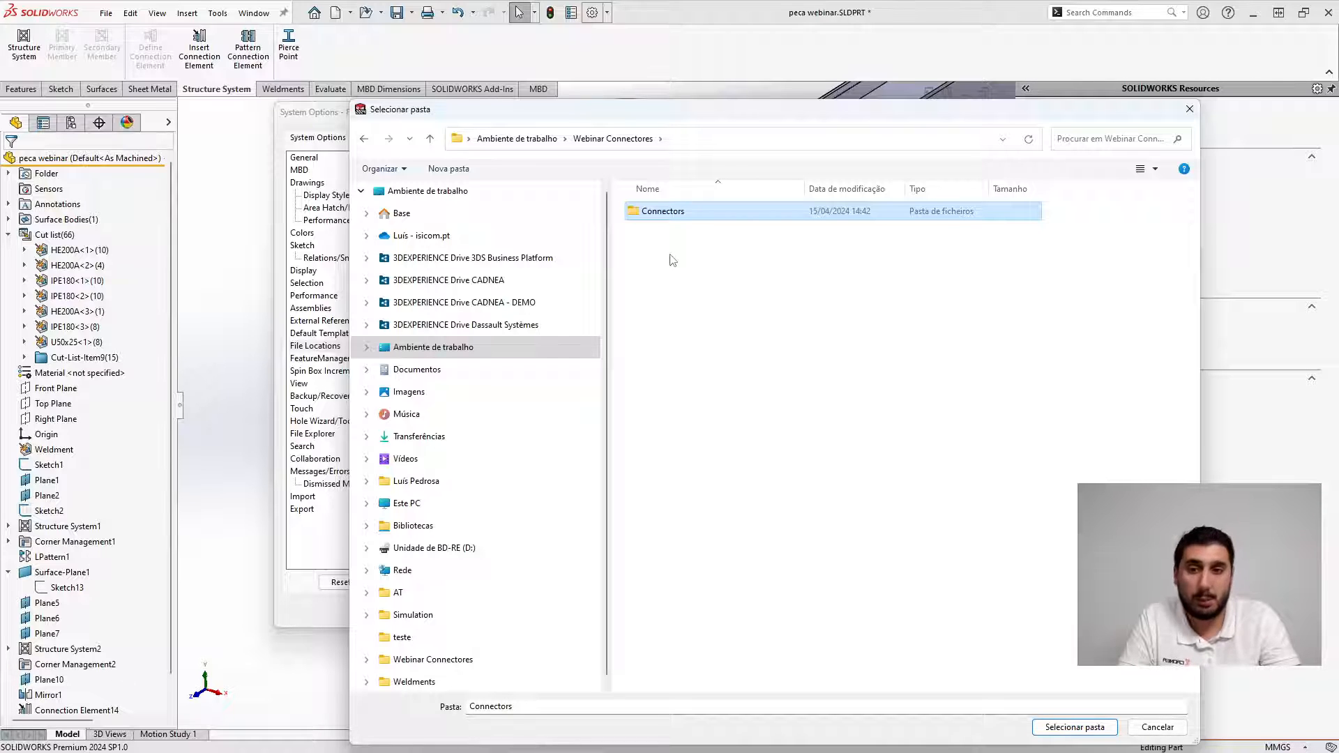
left_click(1095, 732)
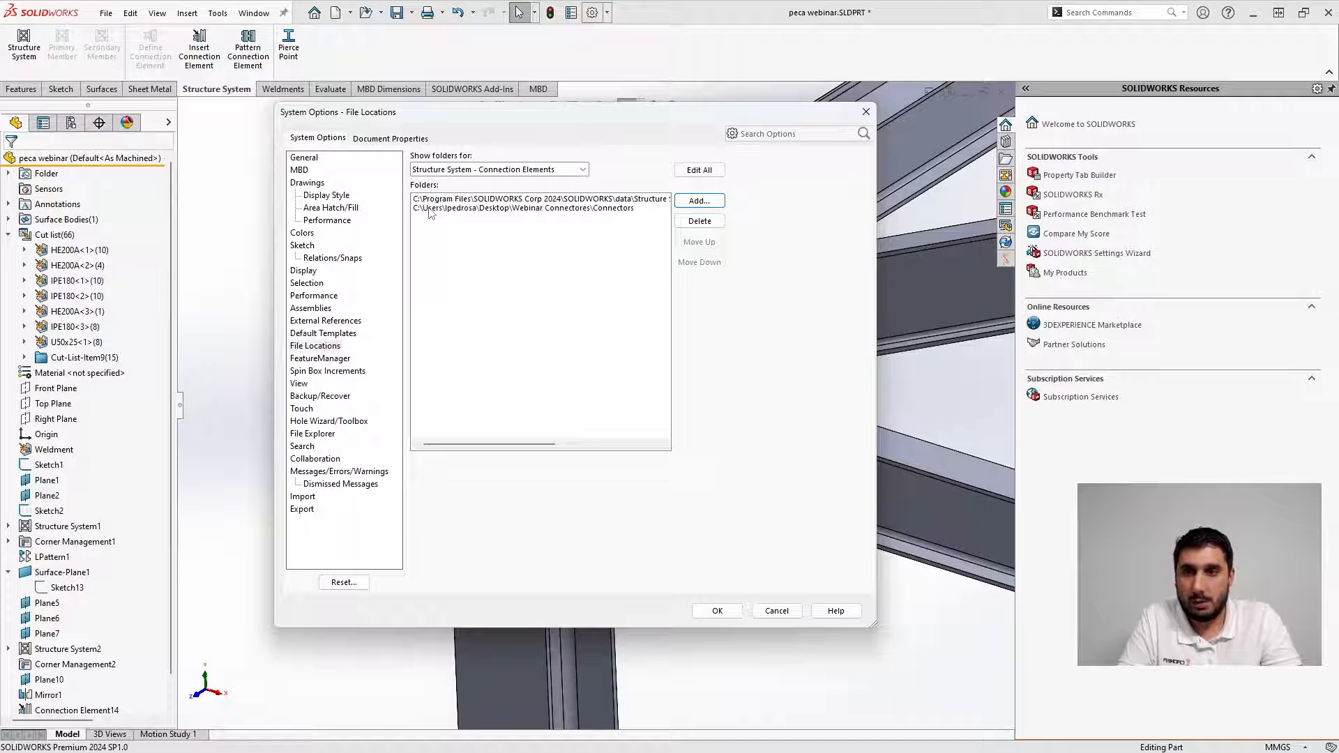
left_click(718, 610)
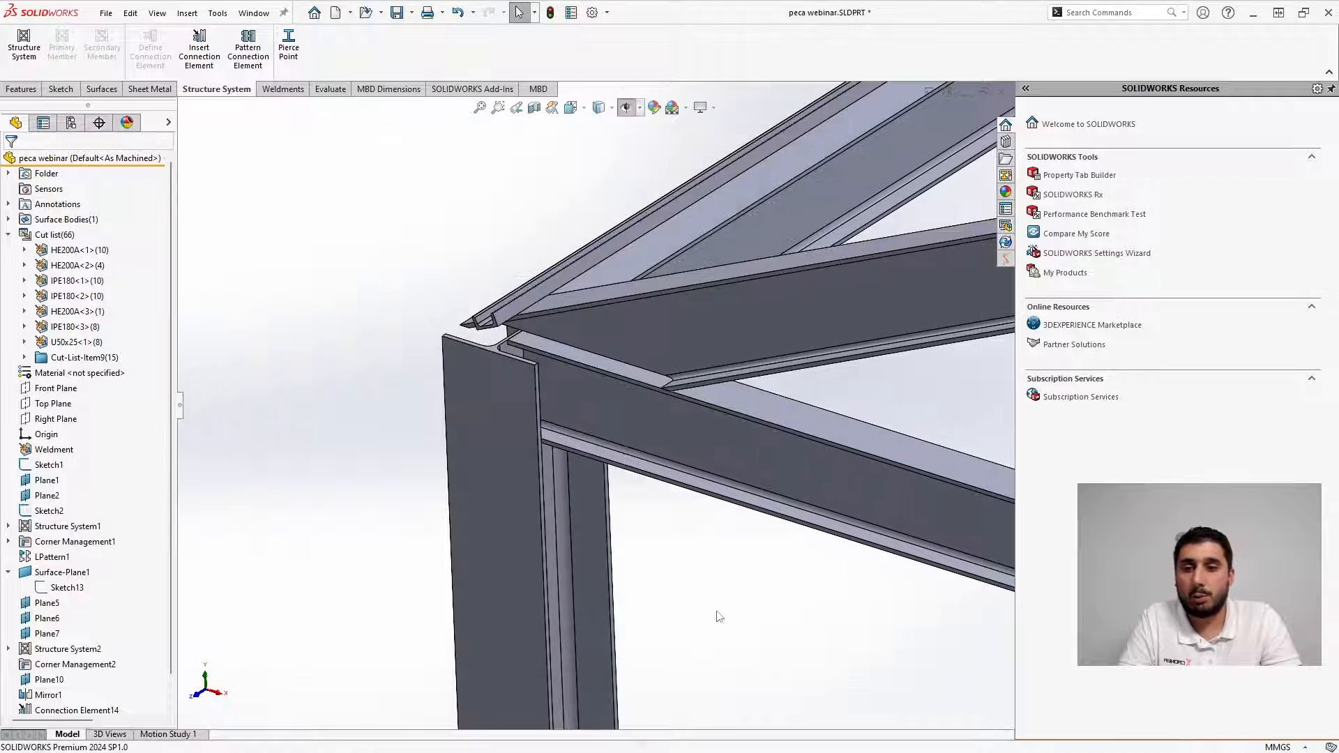
Start inserting a connection element with the CADNEA standard and the Topo chapa type
left_click(207, 61)
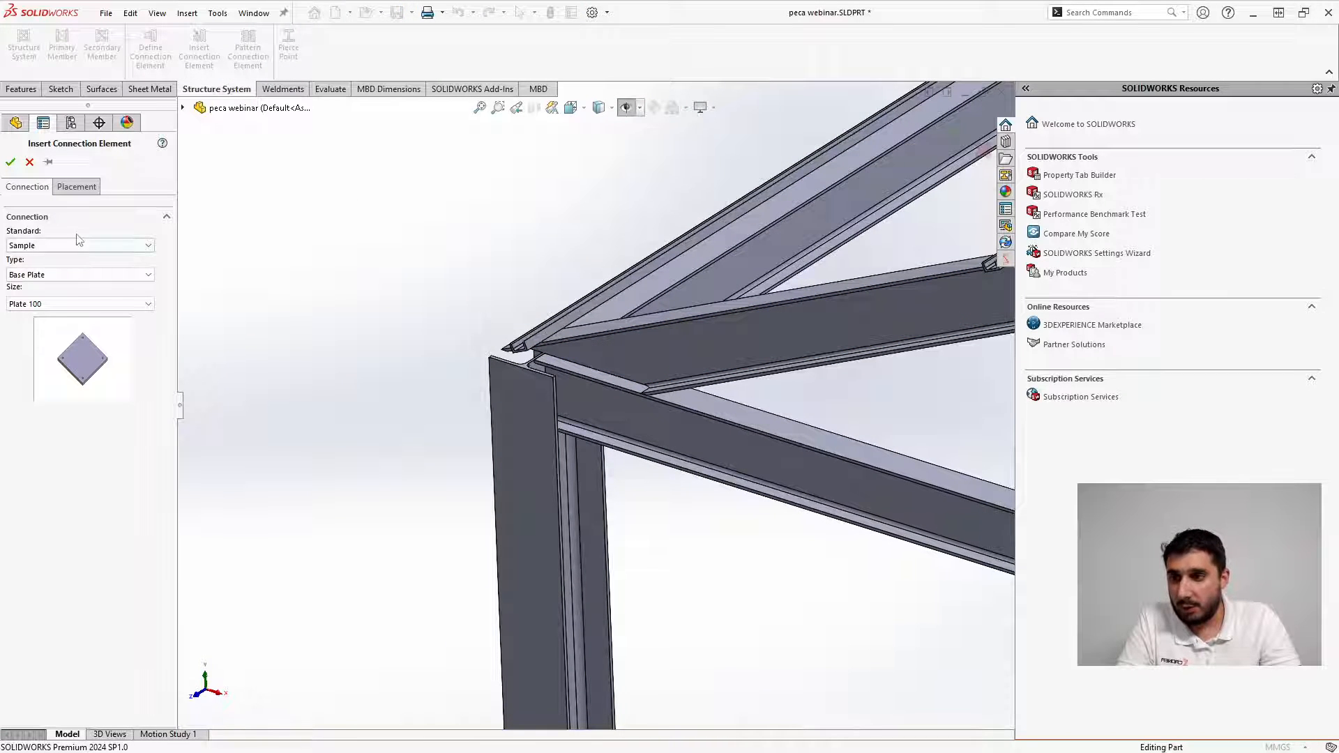
left_click(74, 247)
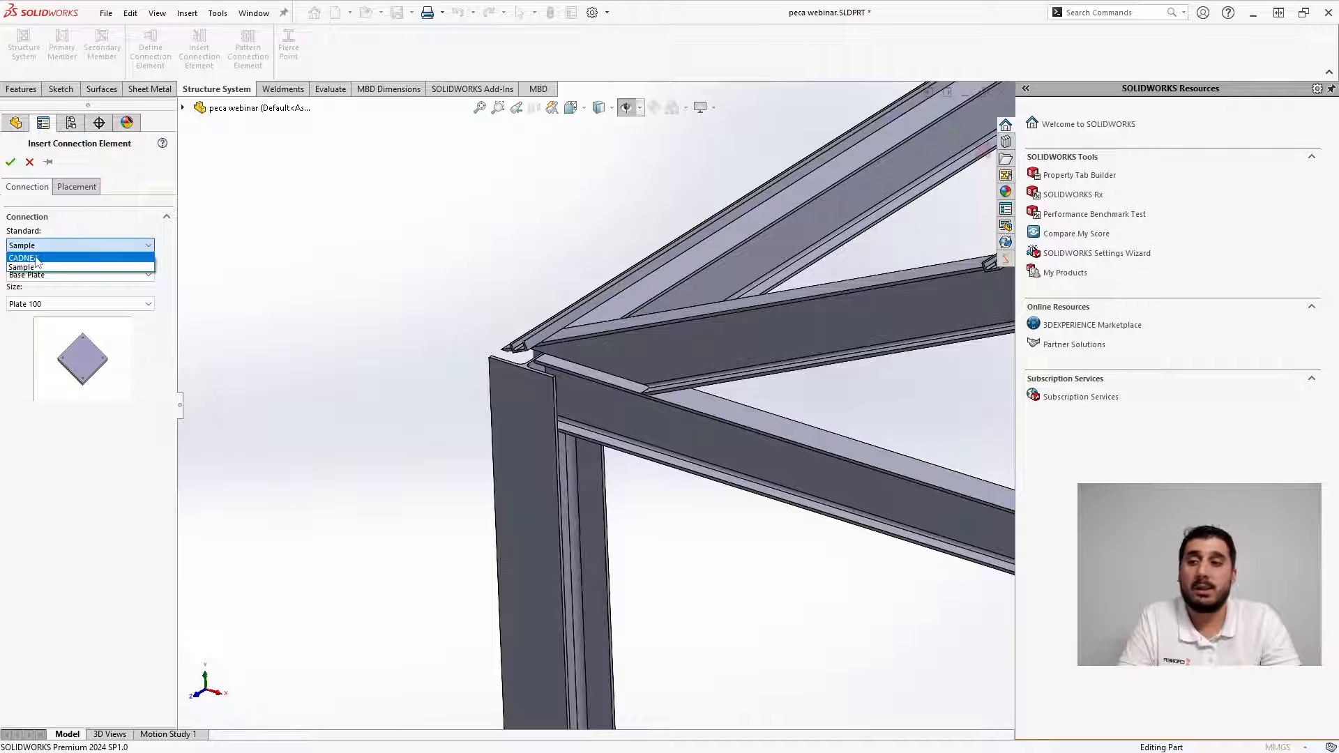
left_click(35, 259)
left_click(46, 276)
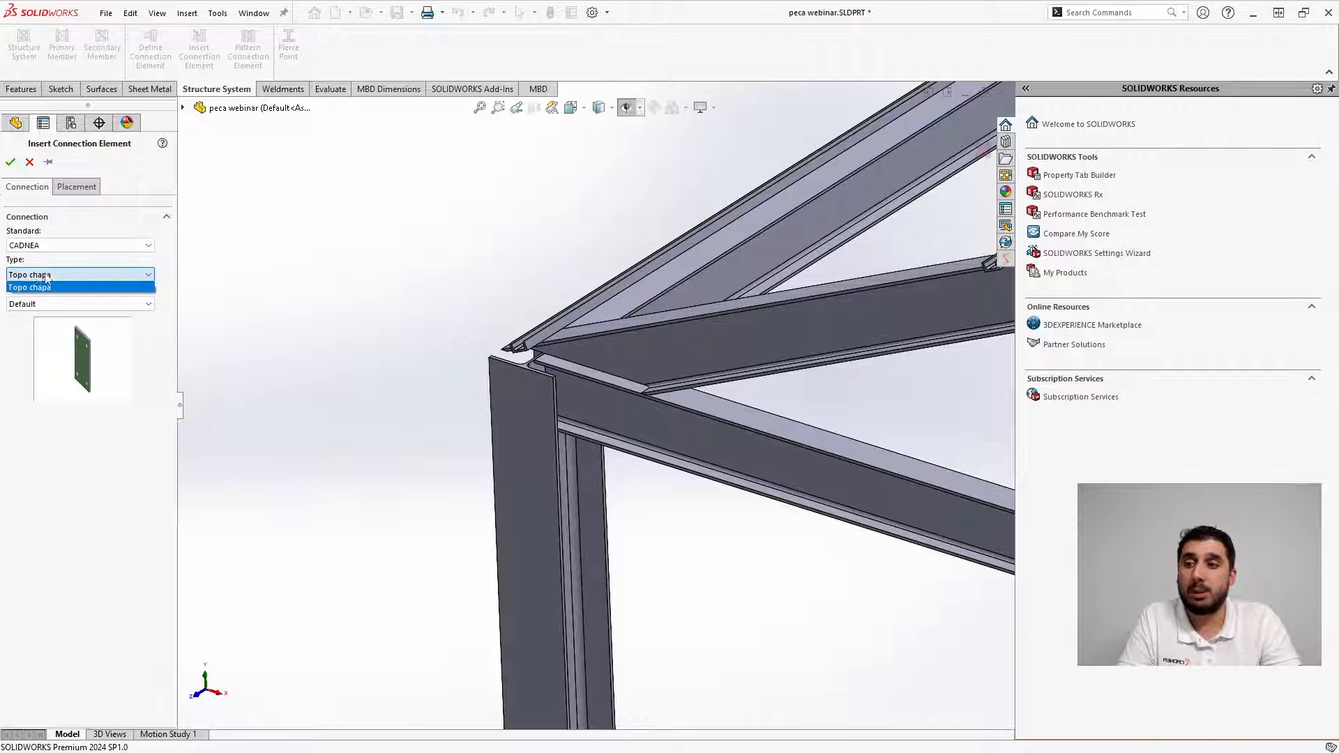
left_click(47, 281)
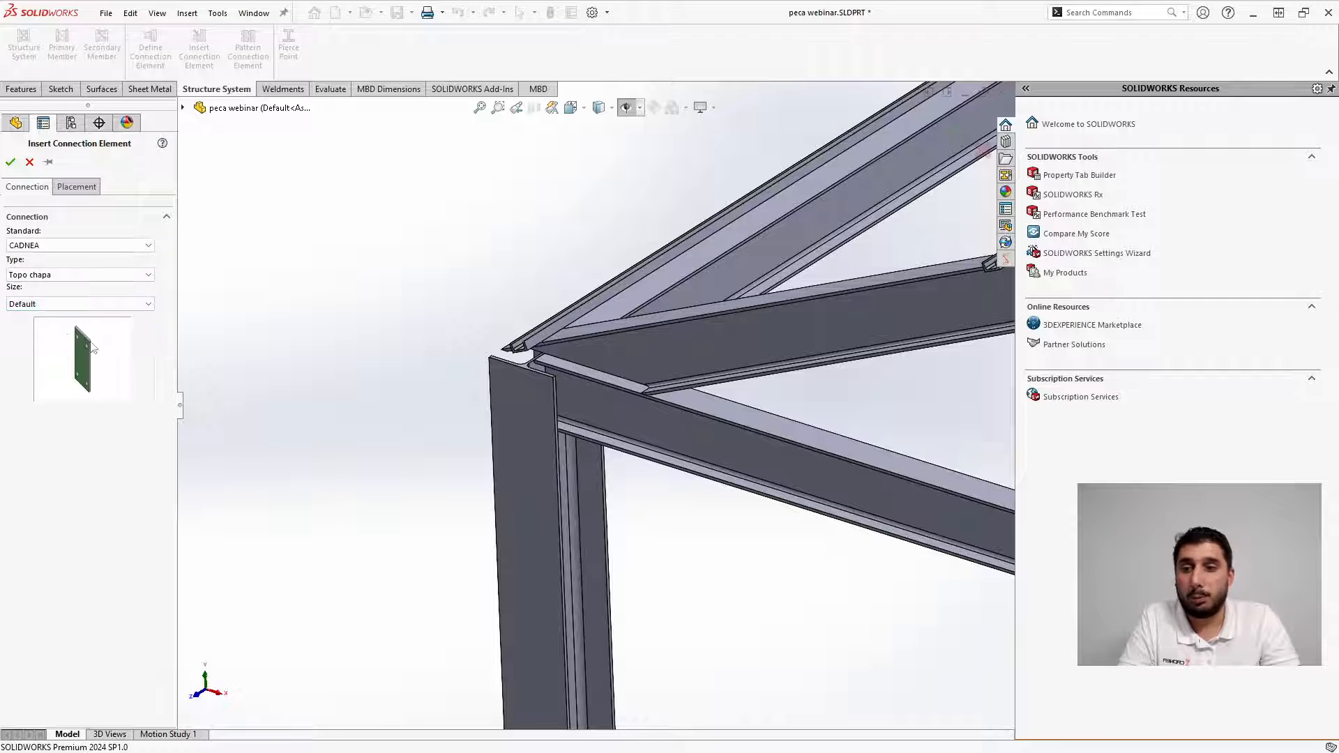
Place the plate on the end of the horizontal beam meeting the column, using that member as primary reference
left_click(70, 186)
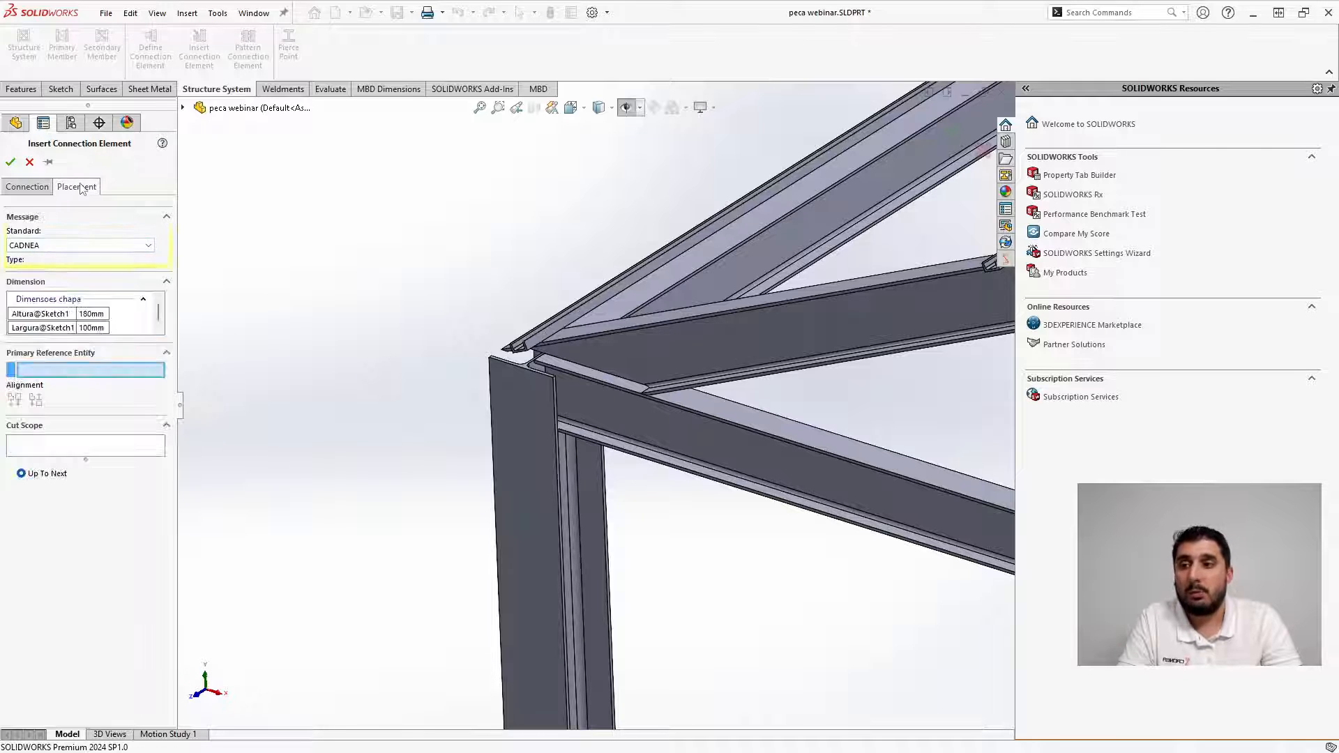
scroll(603, 400, "down", 6)
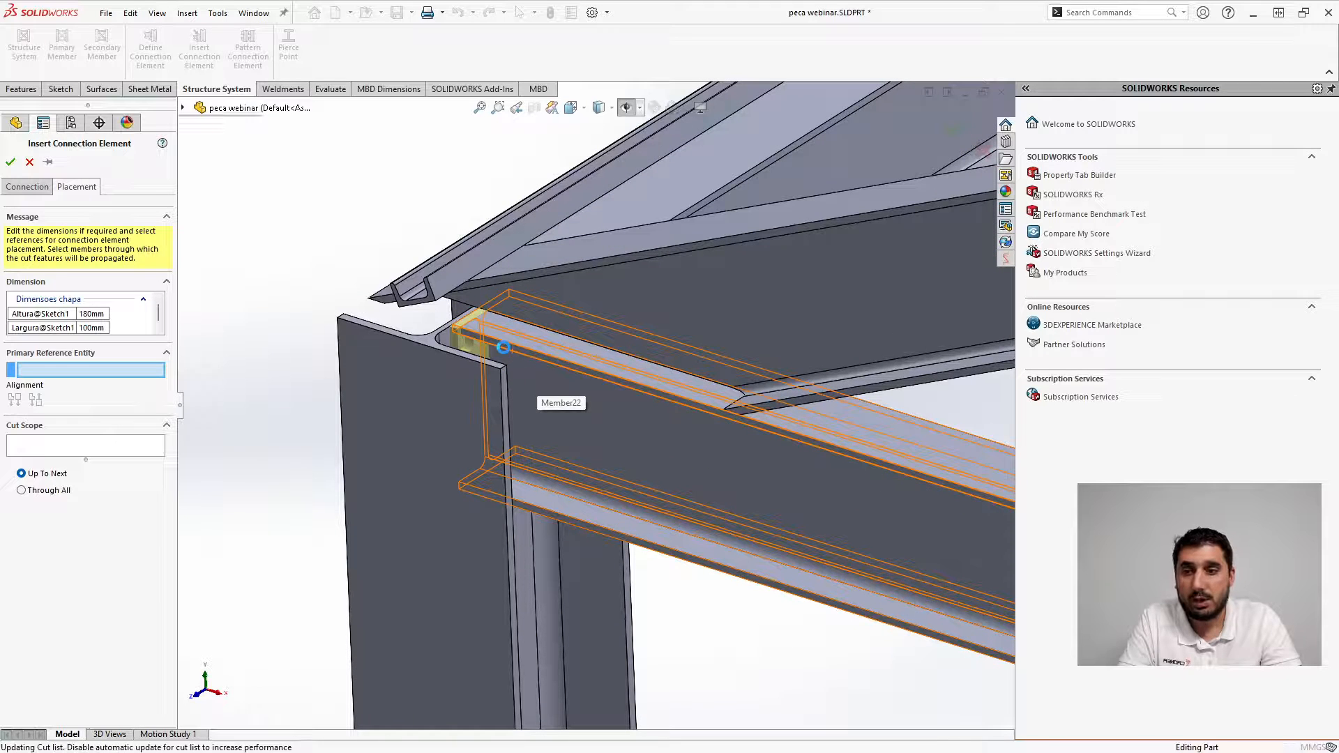
left_click(483, 354)
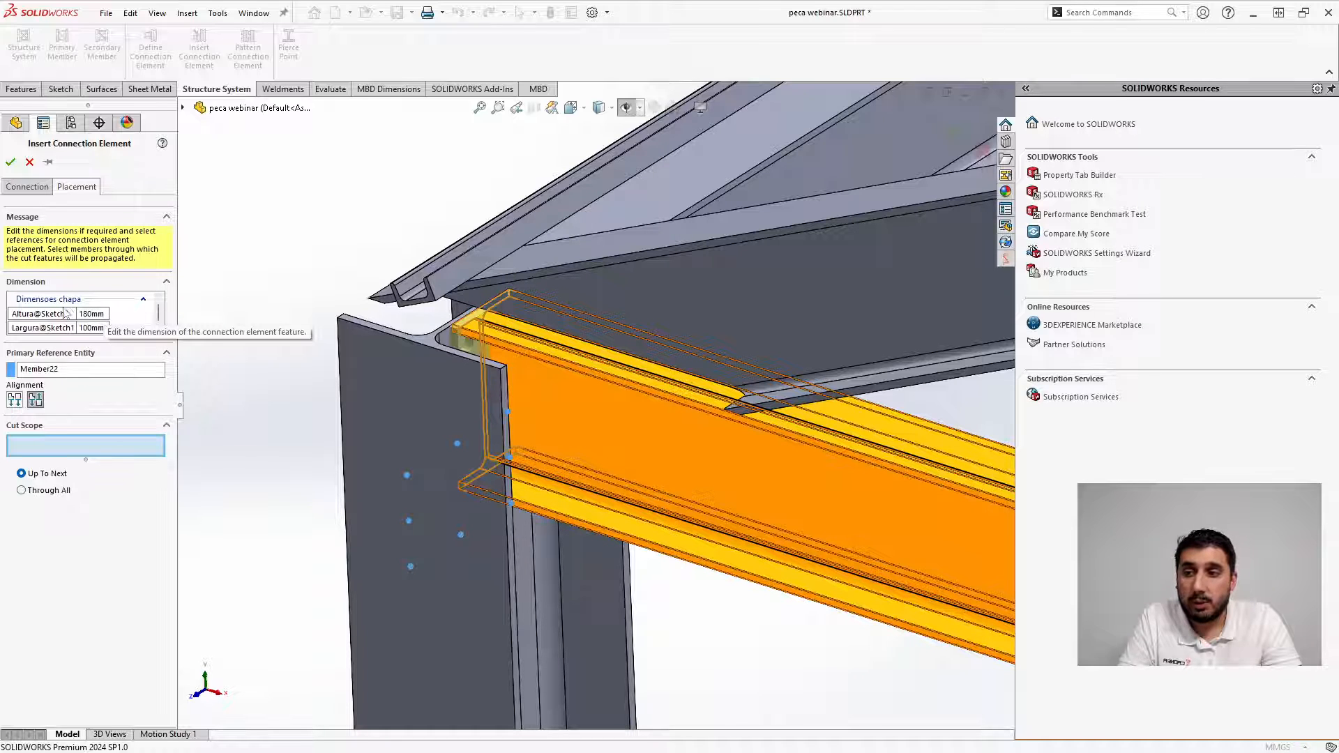
Try an Altura of 250 mm for the inserted plate, and set it back to 180 mm
left_click(102, 314)
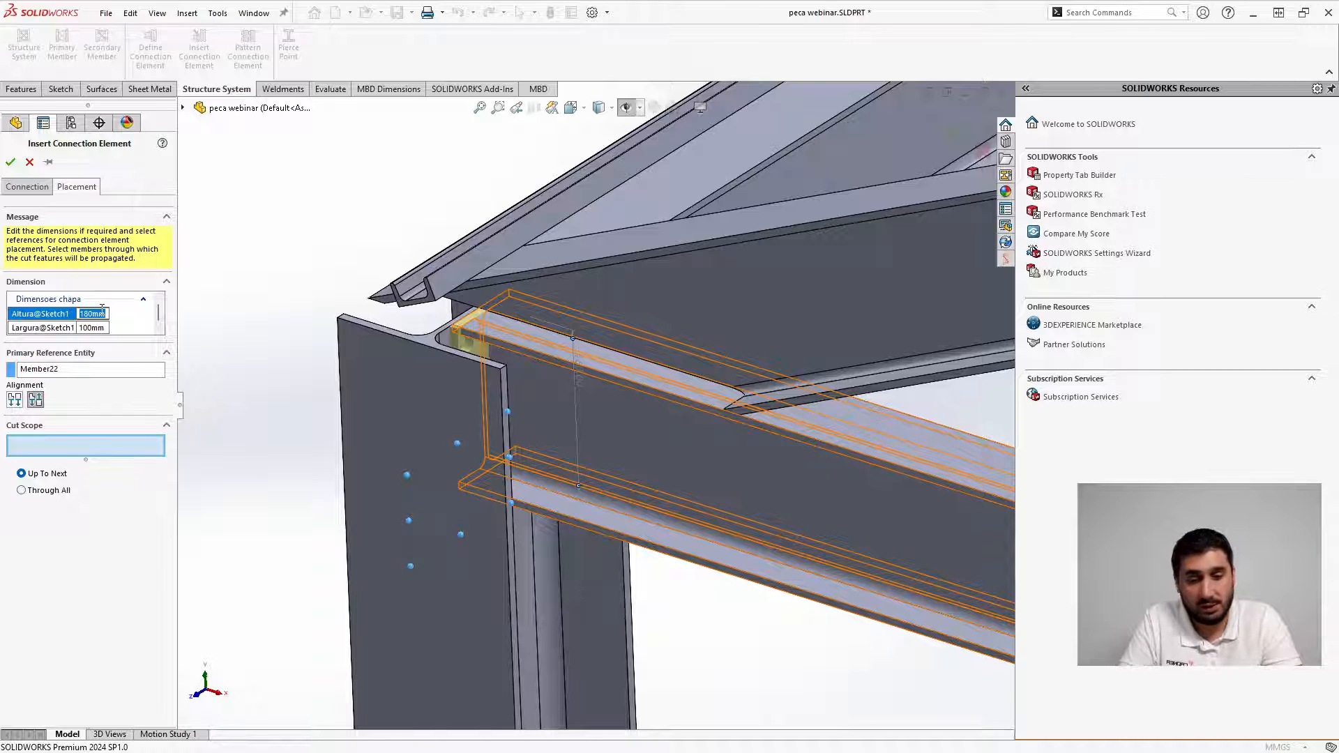
type("25")
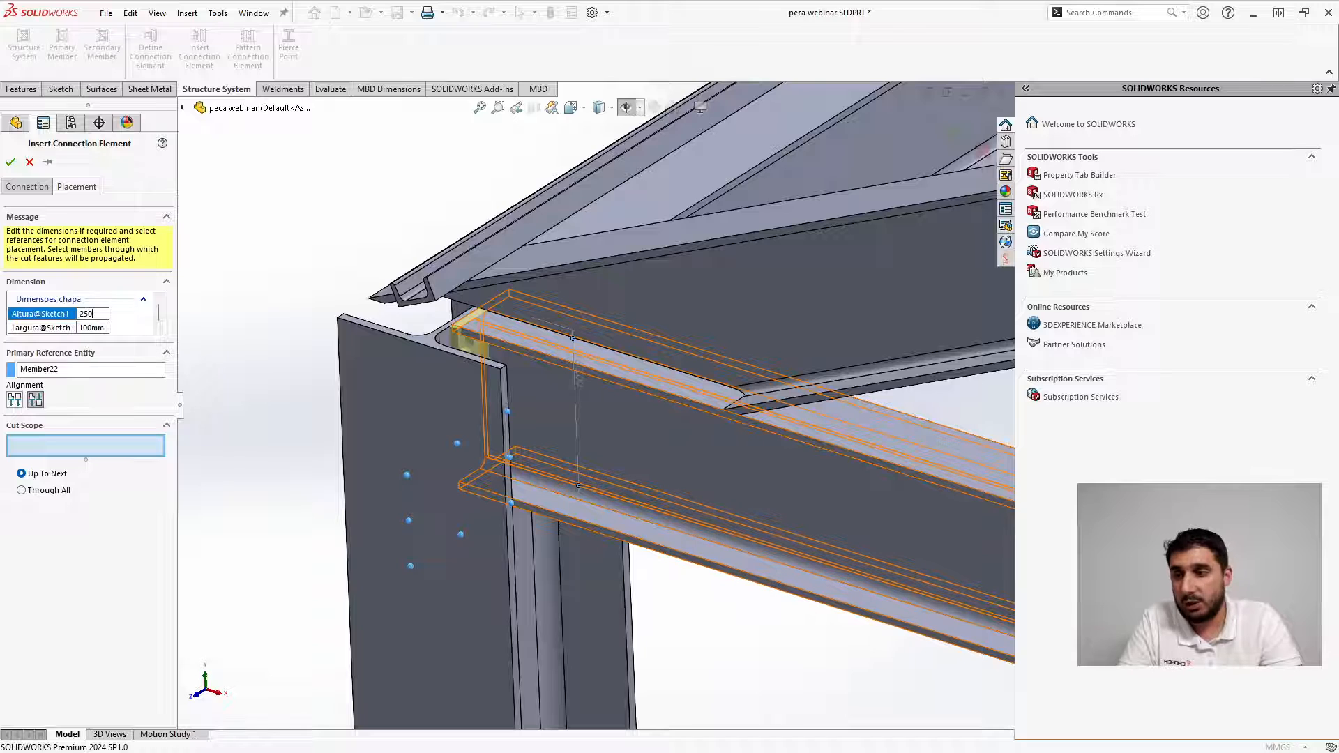
type("0")
key("Return")
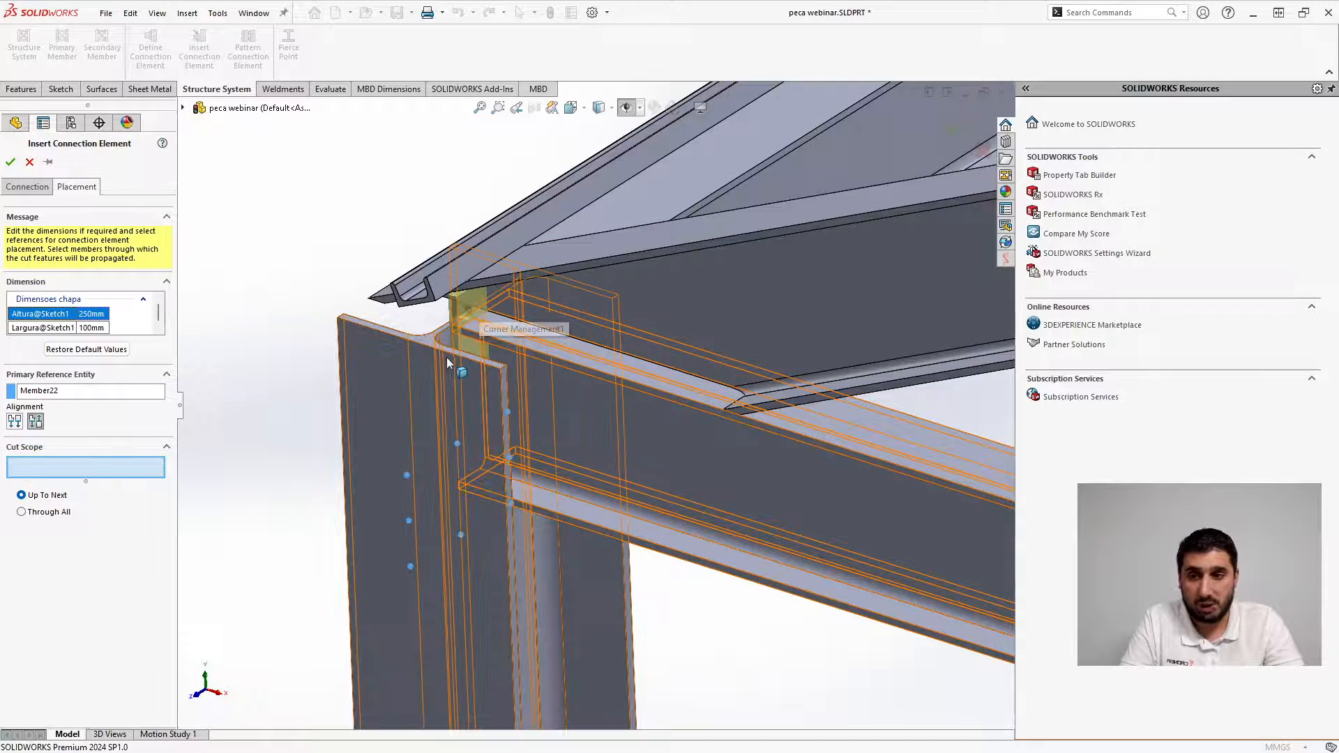
scroll(447, 357, "down", 5)
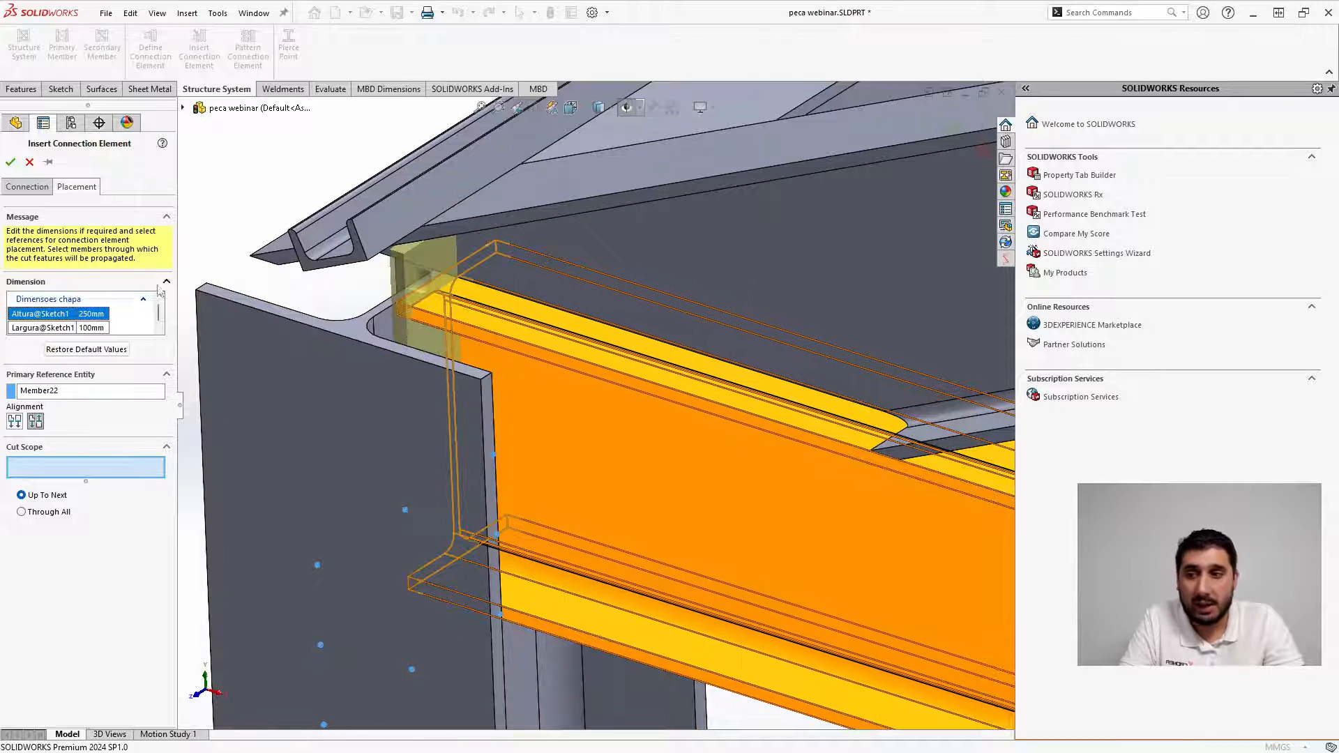
left_click(99, 315)
type("180")
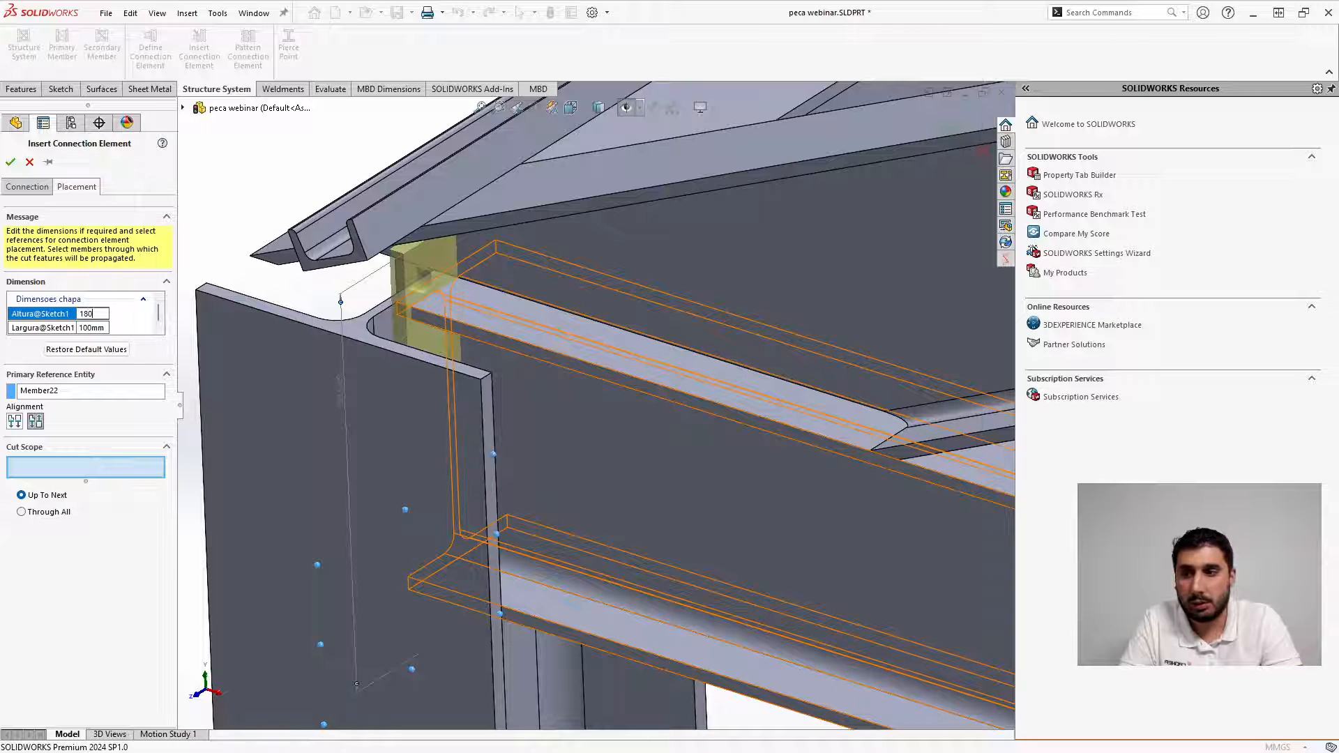
key("Return")
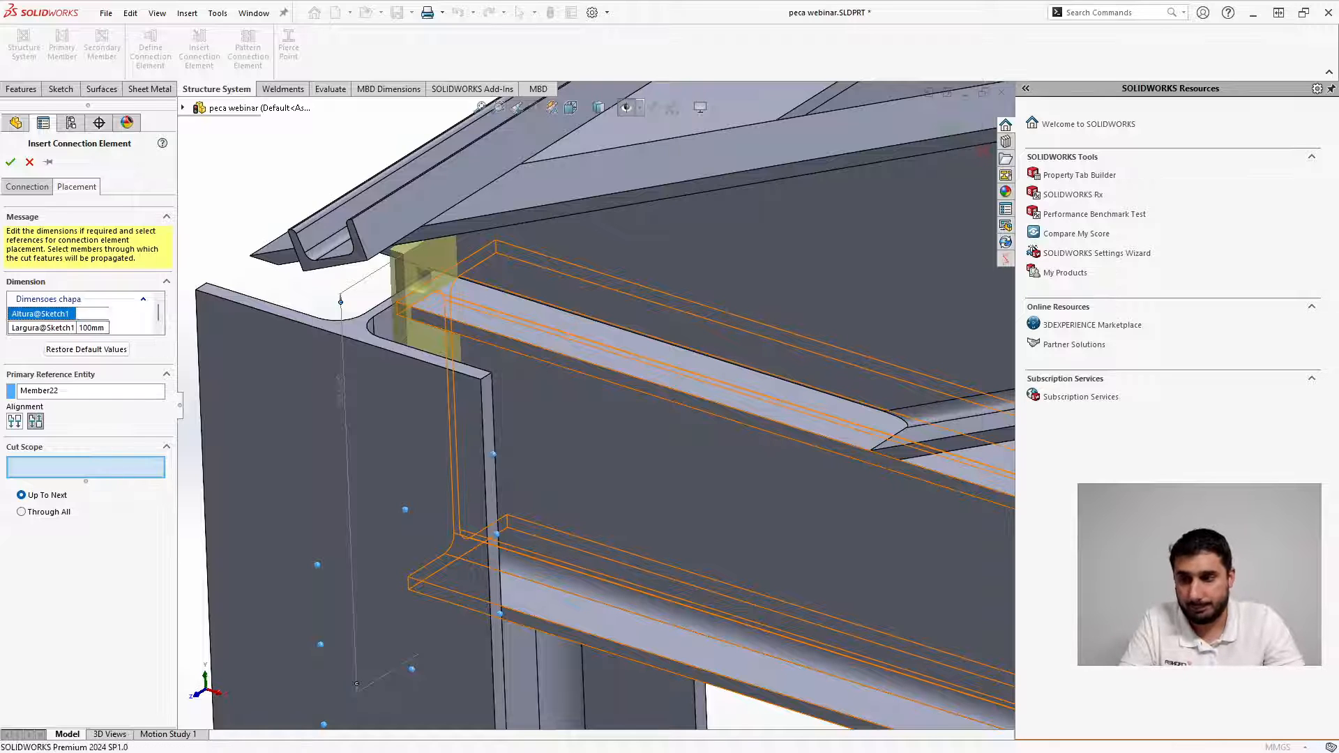
Add the adjoining column to the plate's cut scope with Up To Next, and complete the connection element
left_click(107, 471)
scroll(508, 449, "up", 3)
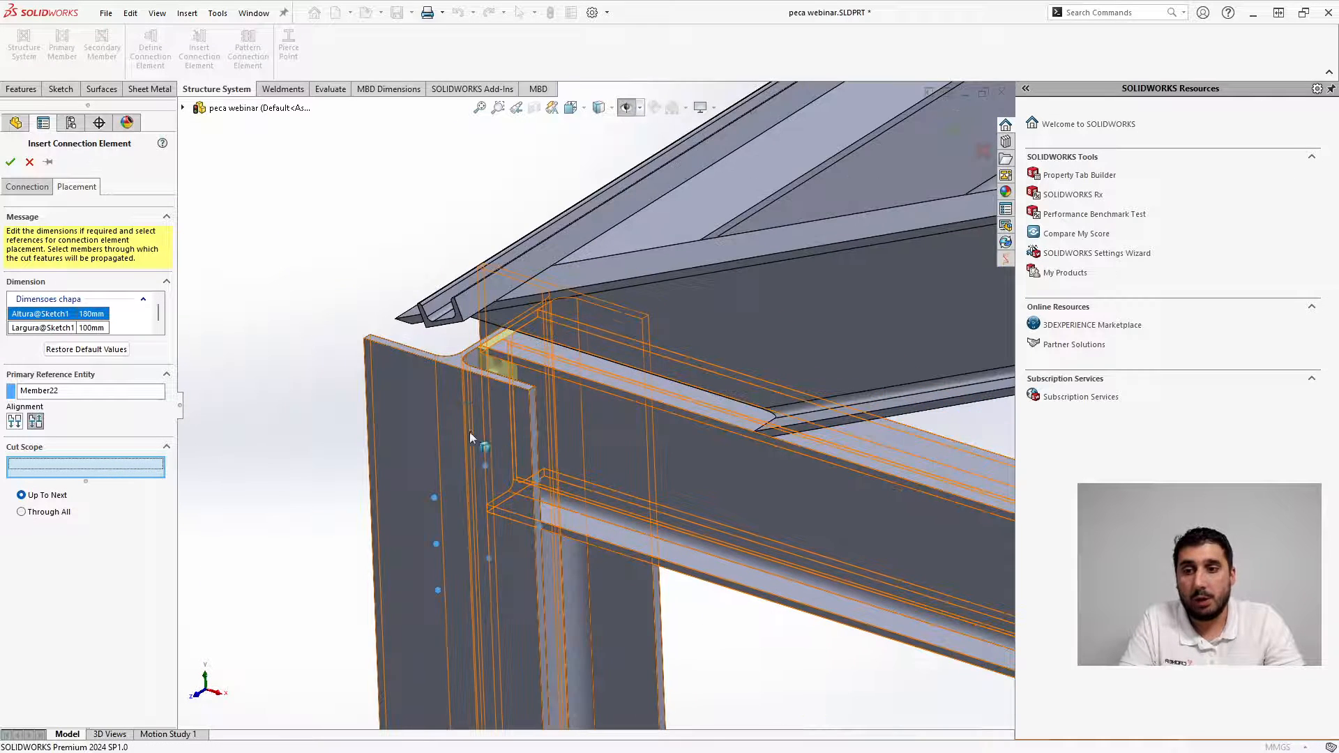
left_click(445, 422)
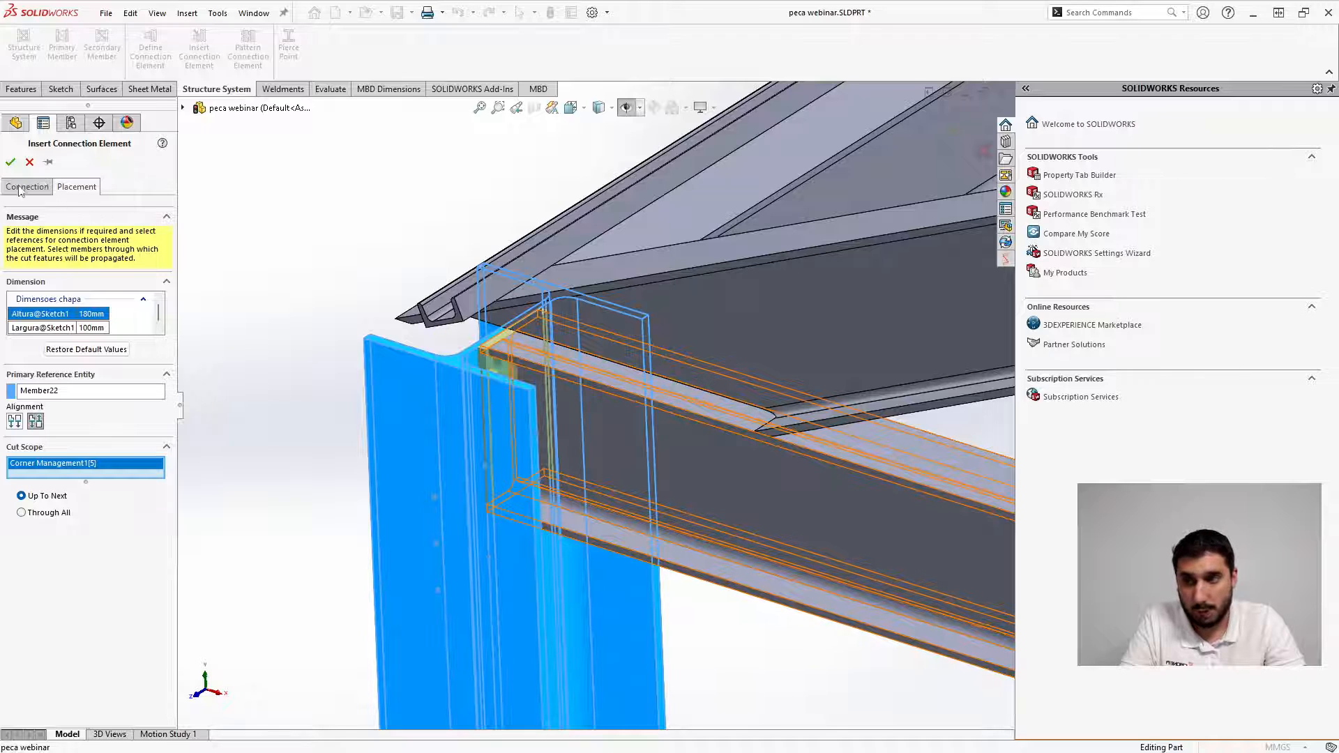
left_click(11, 162)
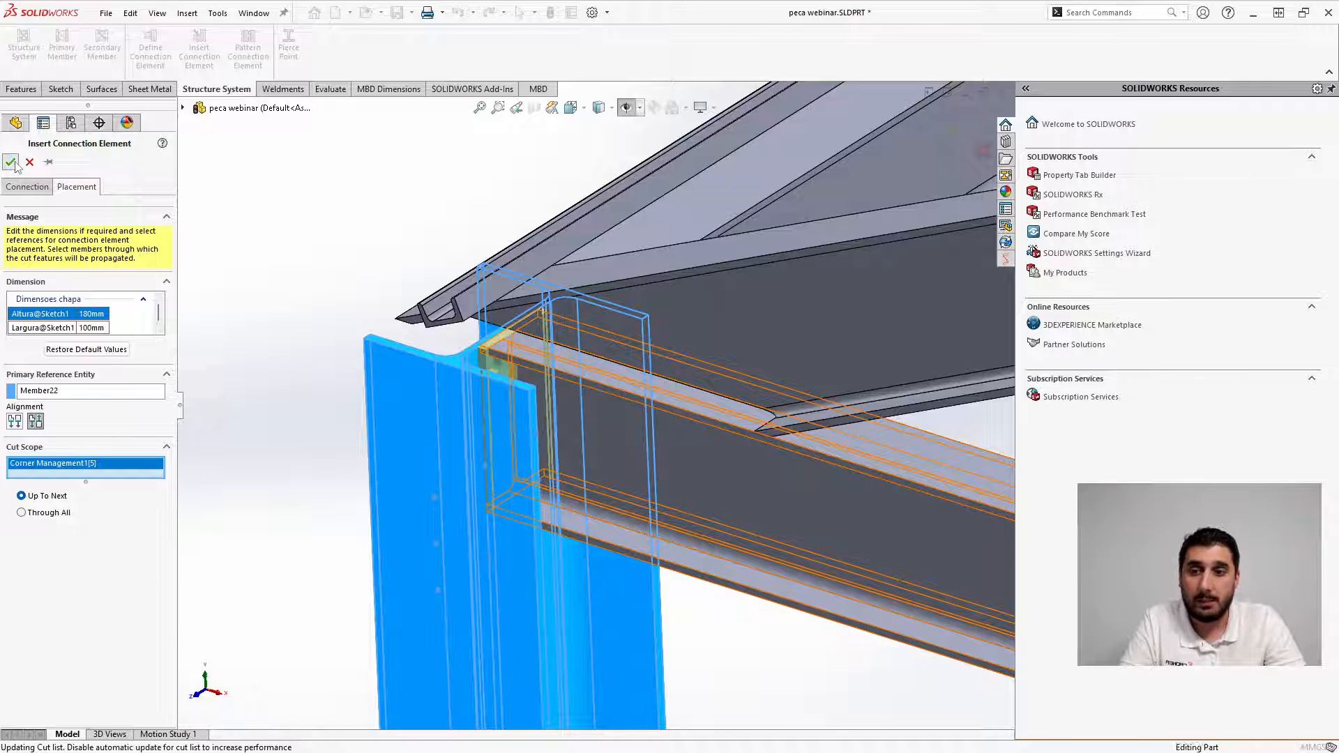
Examine the inserted plate and its holes at the column-to-beam joint
scroll(501, 387, "down", 6)
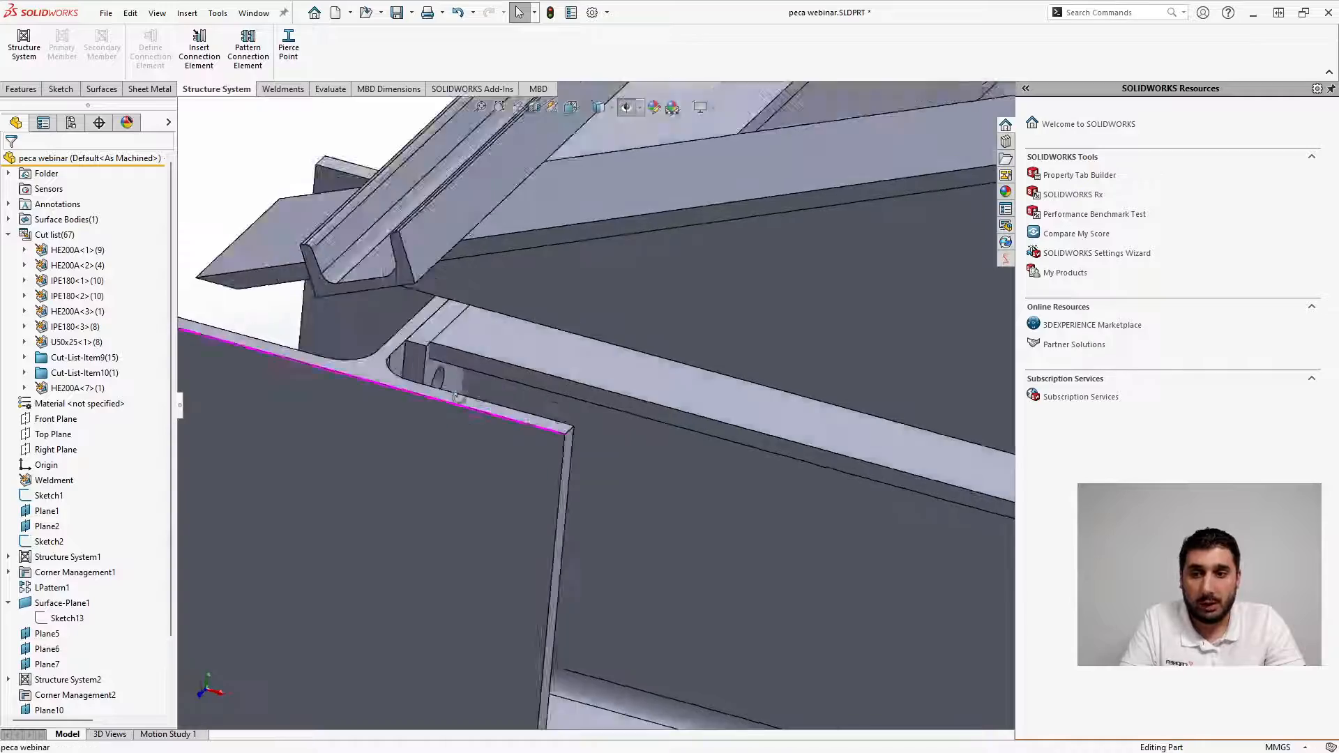
middle_click_drag(547, 432, 550, 479)
scroll(548, 476, "up", 5)
middle_click_drag(454, 399, 377, 350)
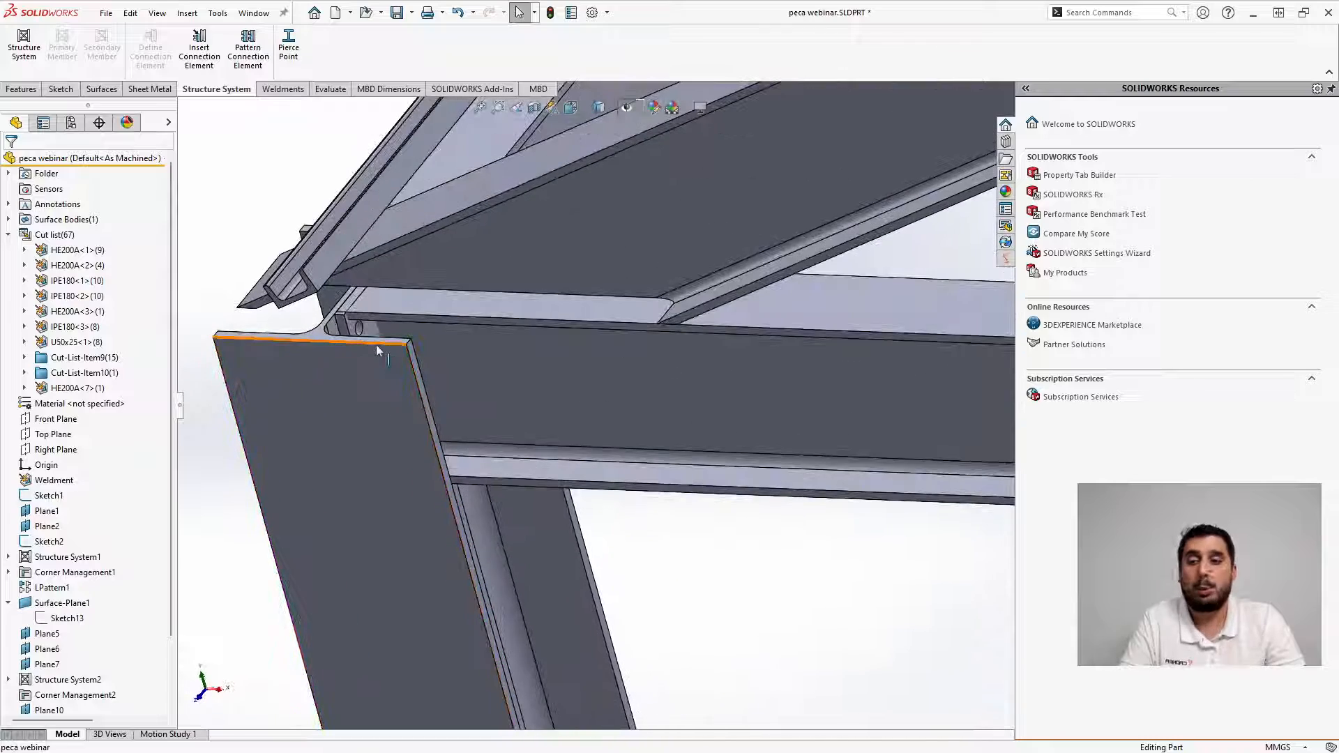
scroll(385, 338, "down", 7)
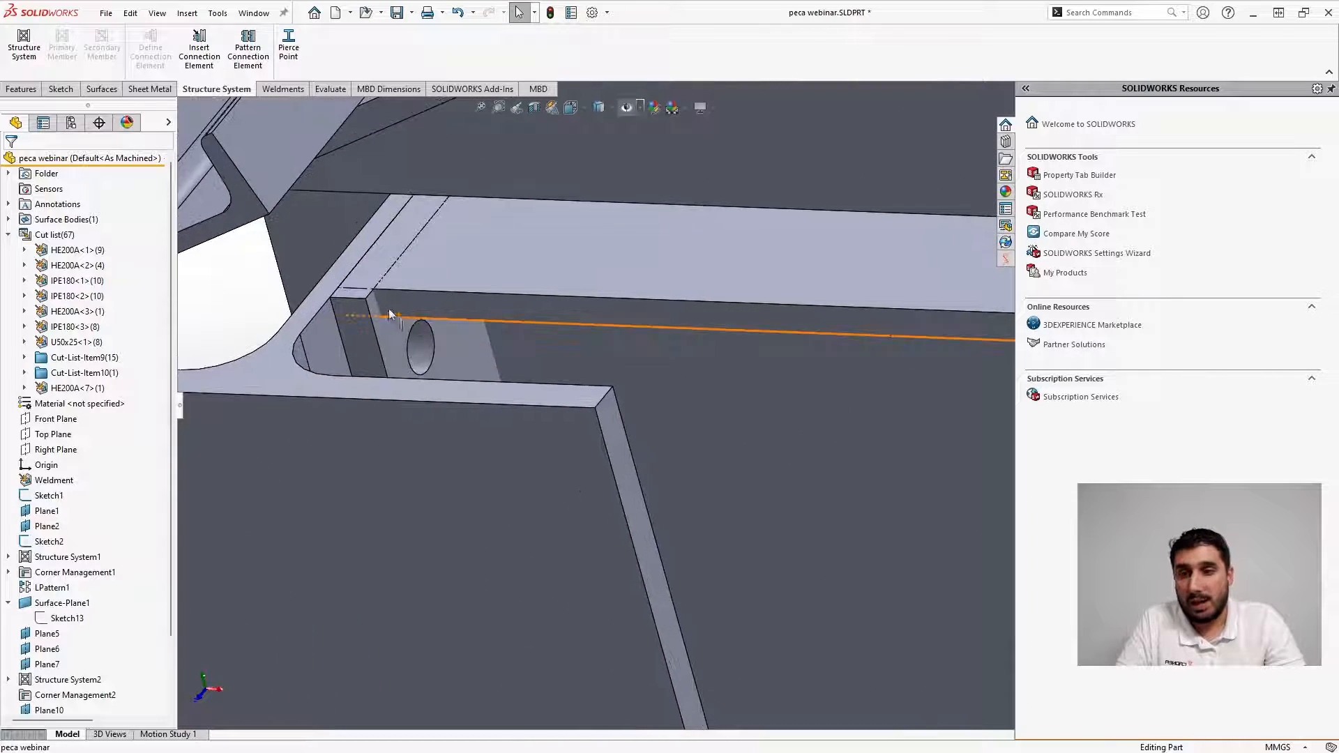
Delete the plate connection element just inserted at the beam-to-column joint
middle_click_drag(403, 327, 485, 384)
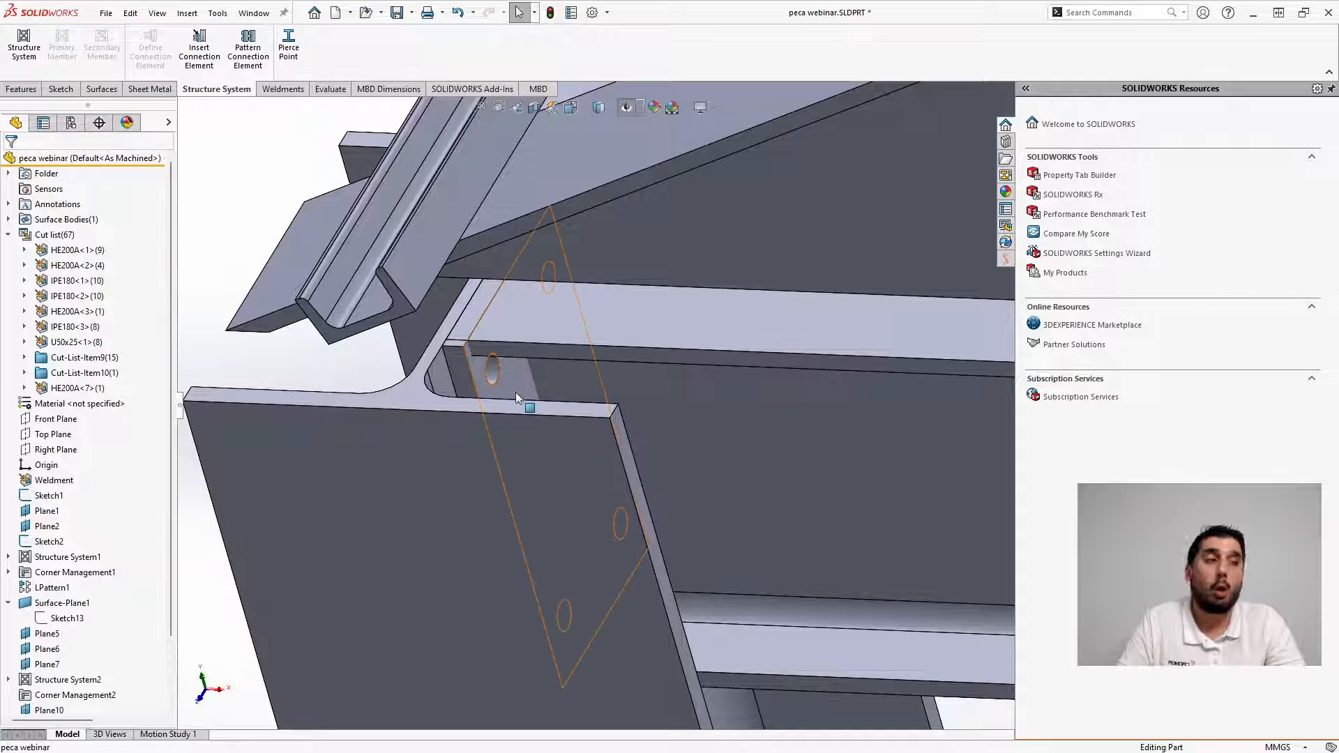
middle_click_drag(525, 392, 542, 367)
scroll(537, 367, "up", 4)
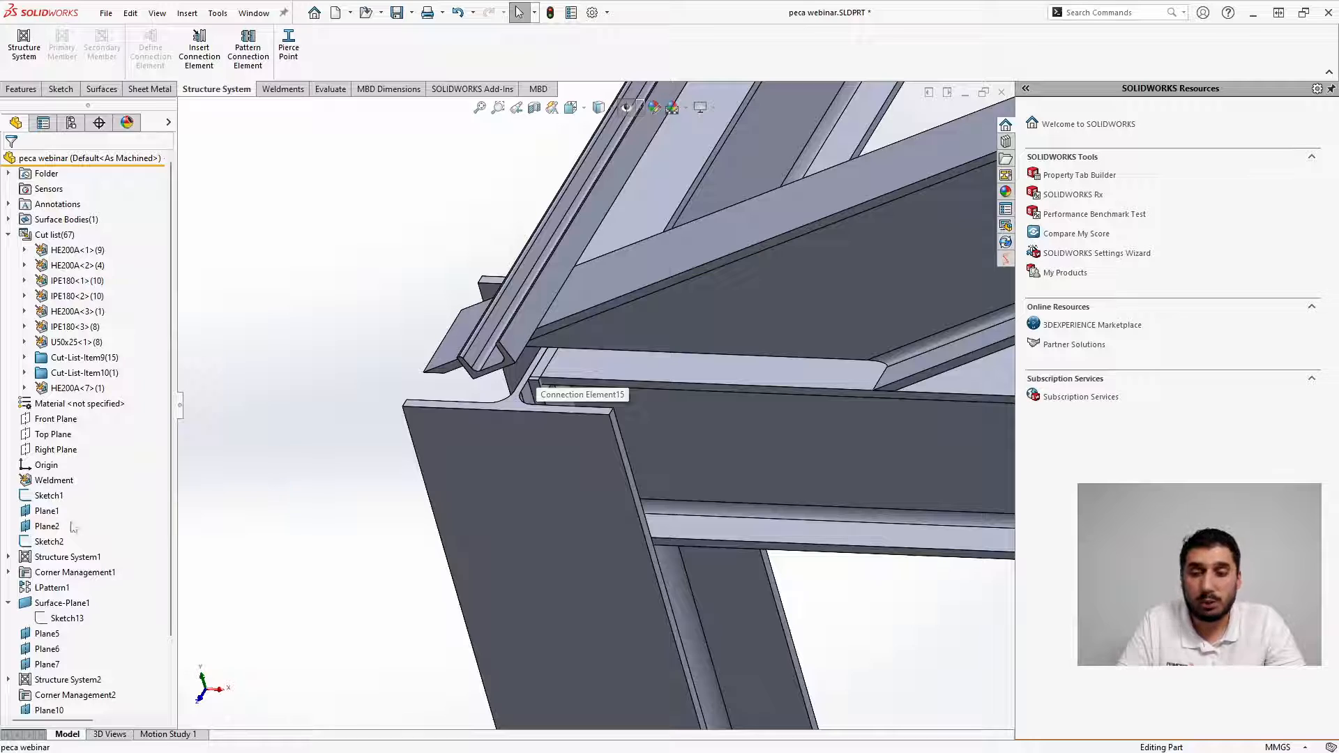
scroll(134, 567, "down", 2)
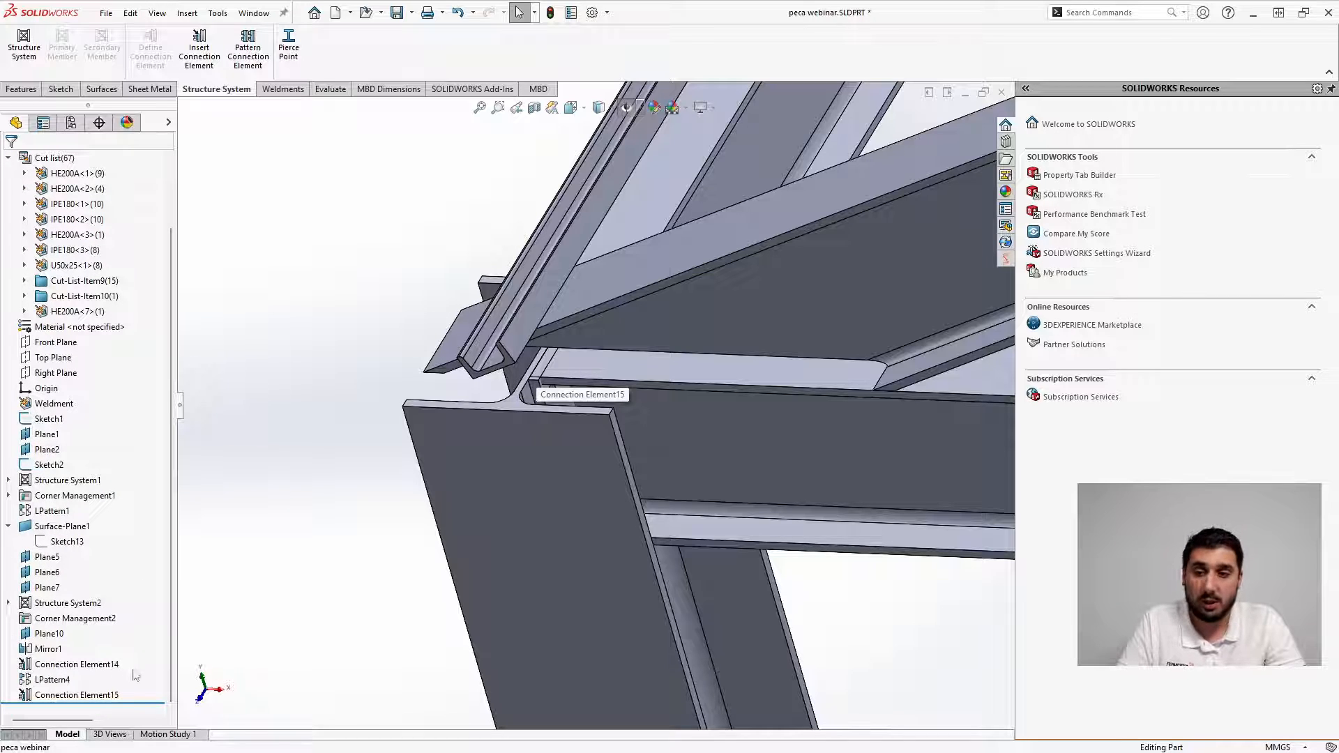
left_click(77, 696)
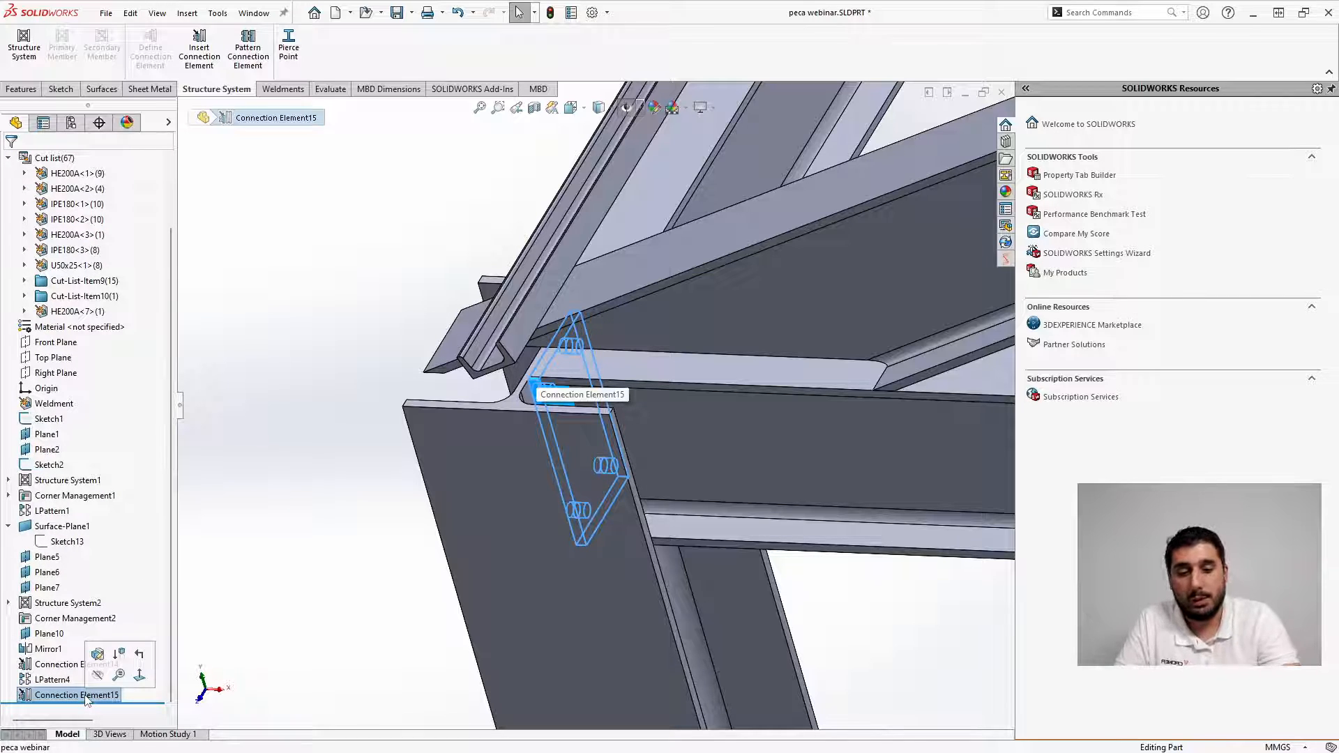
key("Delete")
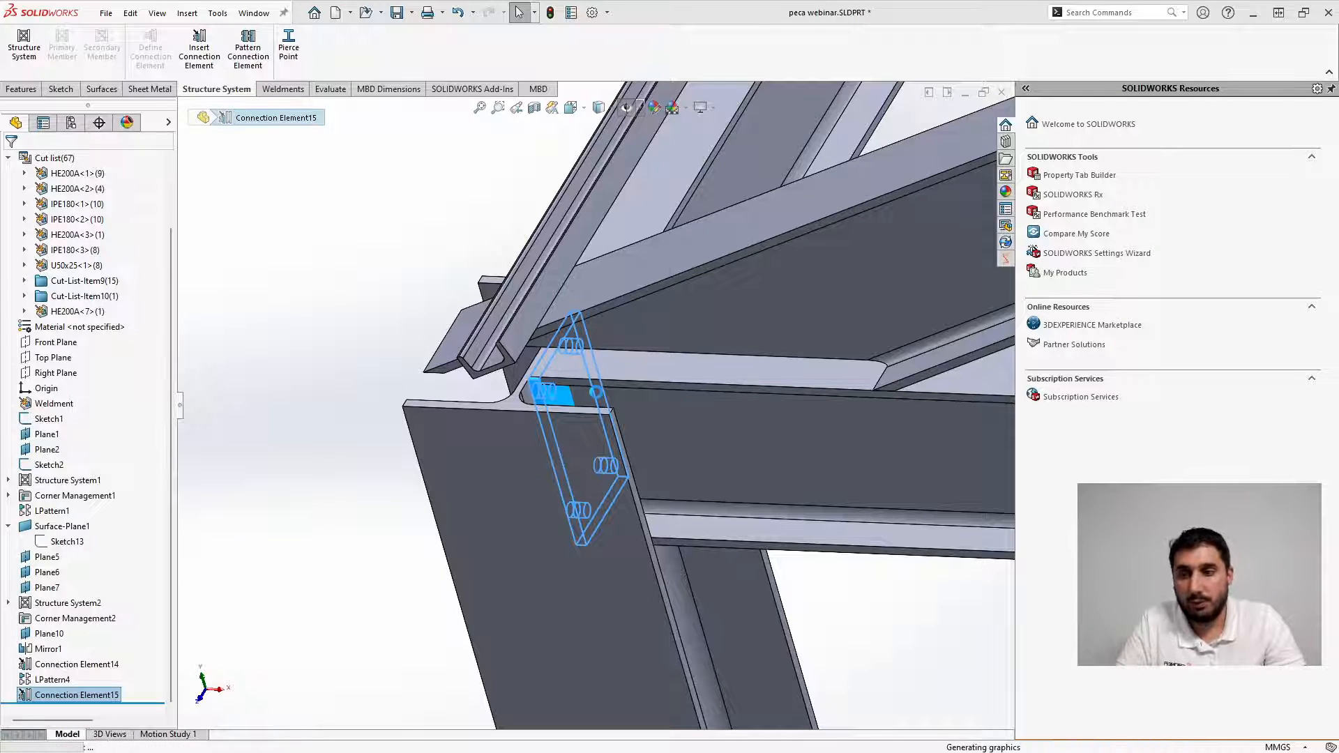
scroll(587, 393, "up", 3)
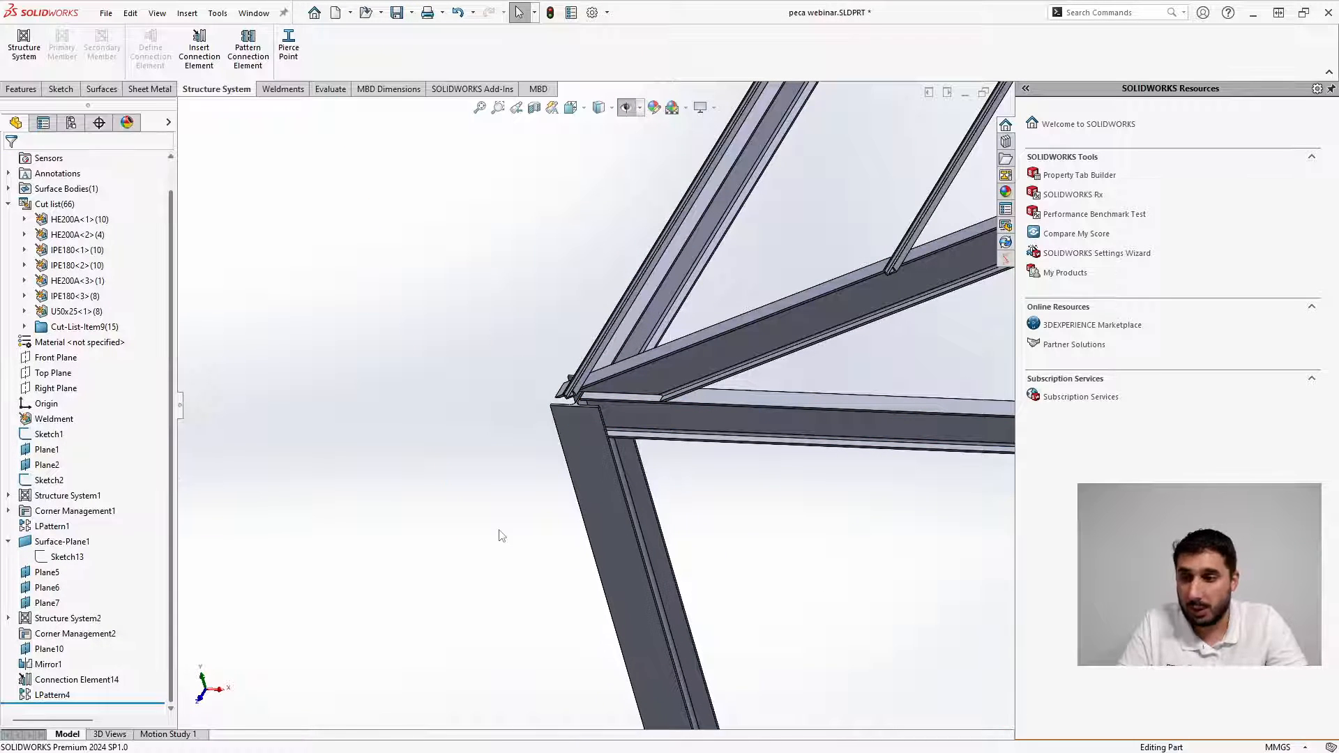
Edit the Corner Management1 feature and select Corner Group2 among the complex corners
right_click(56, 511)
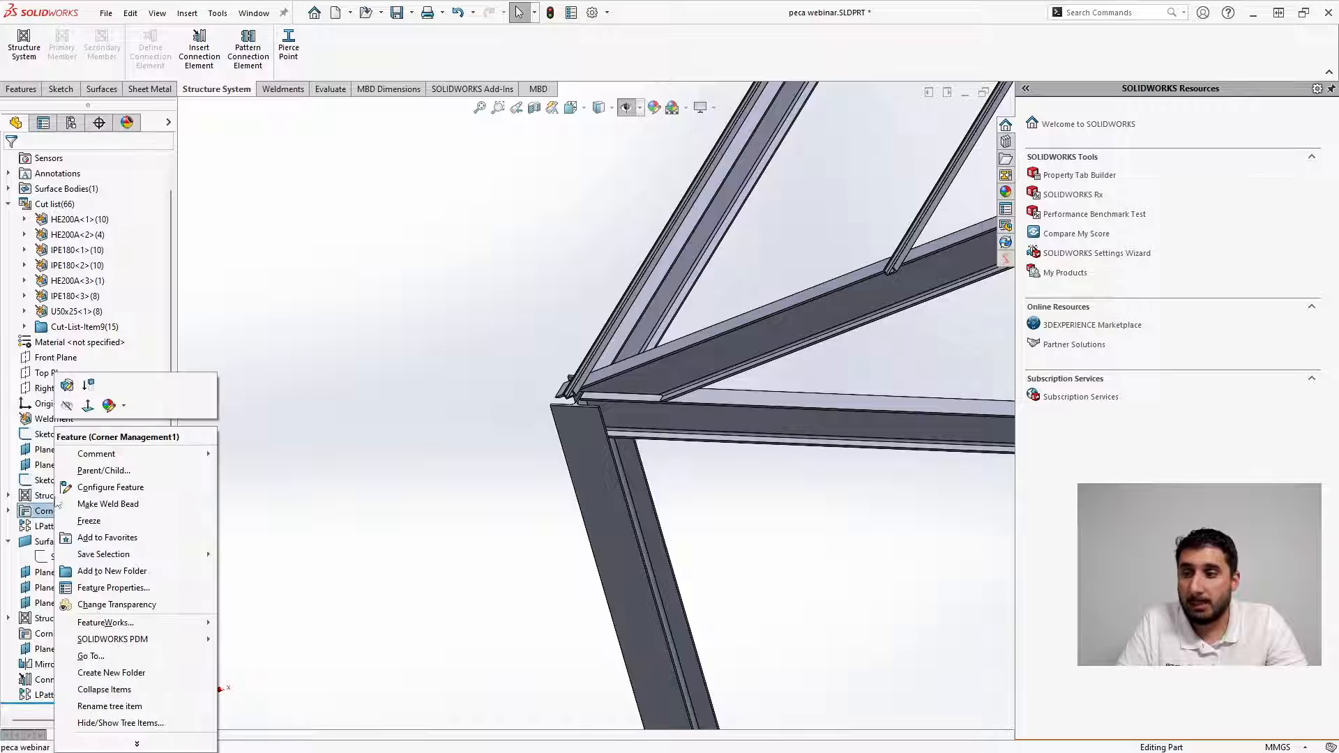
left_click(68, 386)
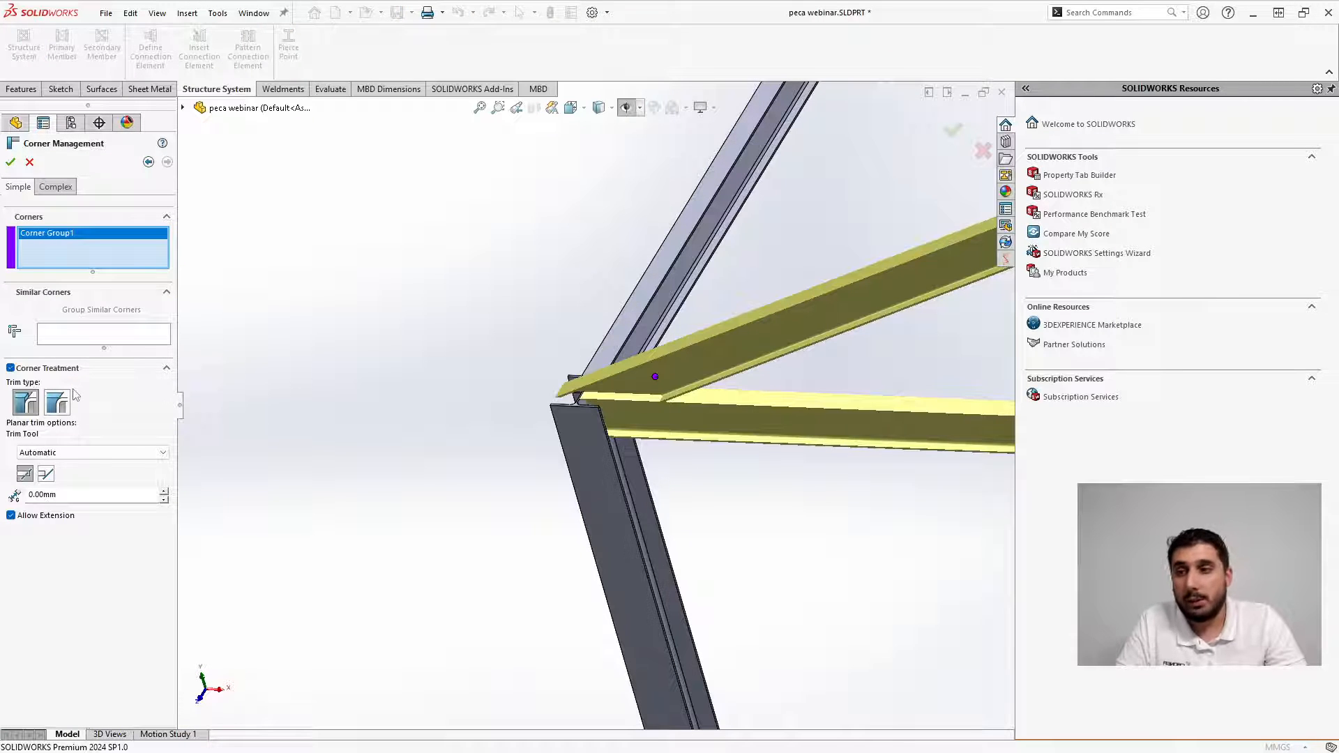
left_click(69, 187)
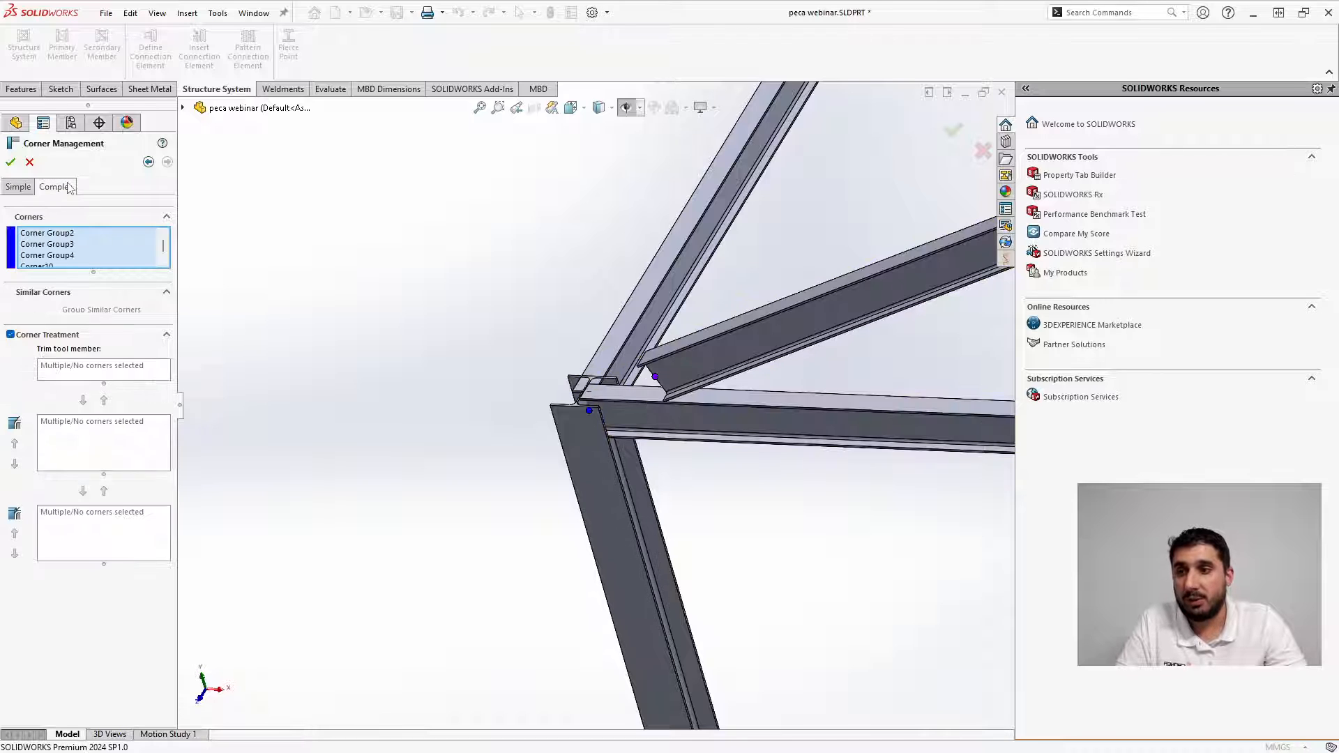
left_click(56, 235)
Give both trimmed members of Corner Group2, Member29 and Member30, a trim gap of 10 mm from the column
scroll(592, 376, "up", 5)
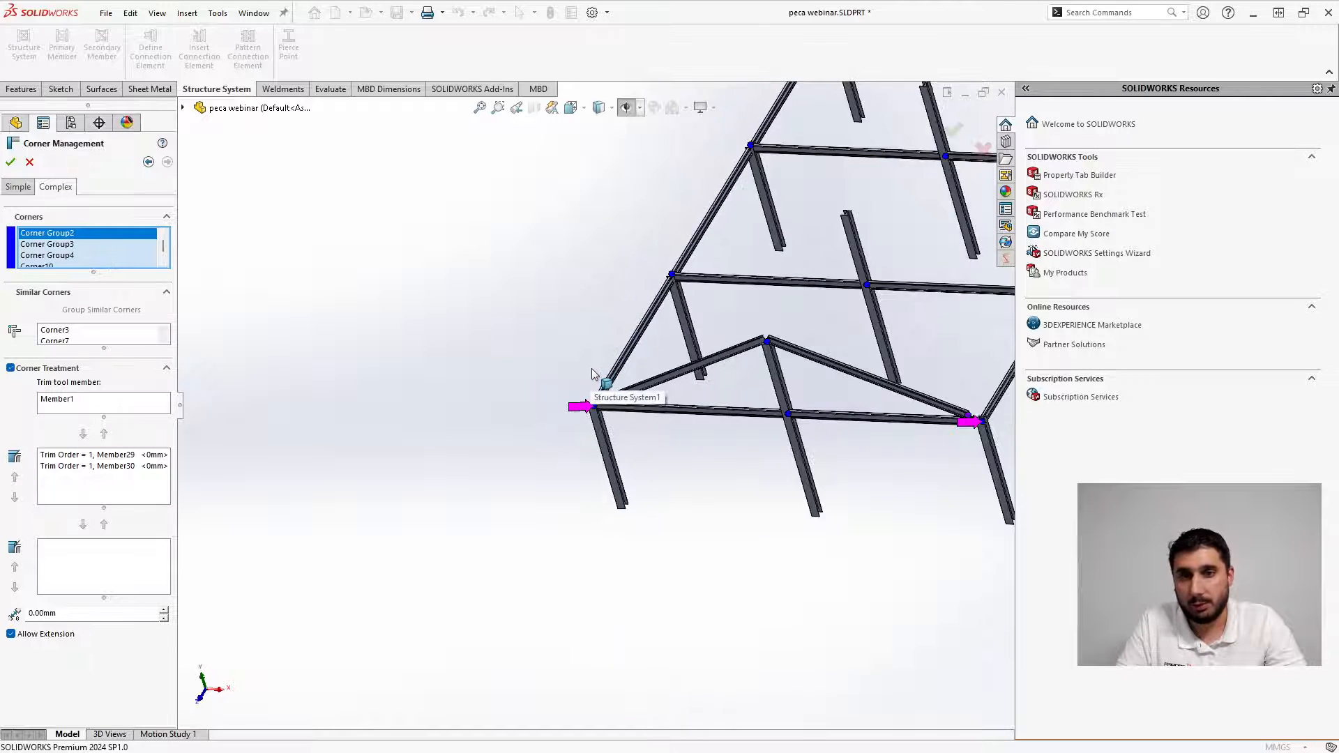
scroll(592, 374, "up", 5)
middle_click_drag(613, 373, 670, 365)
scroll(610, 260, "down", 5)
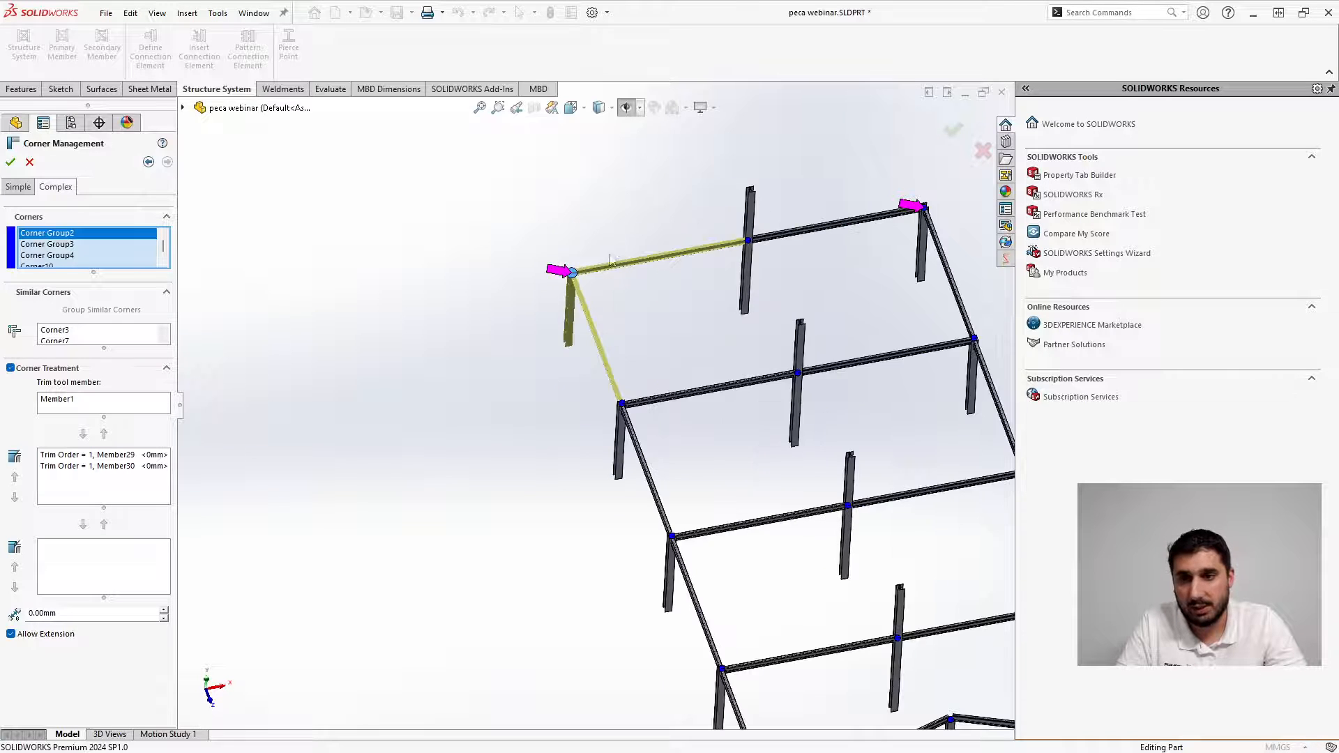
scroll(607, 263, "down", 8)
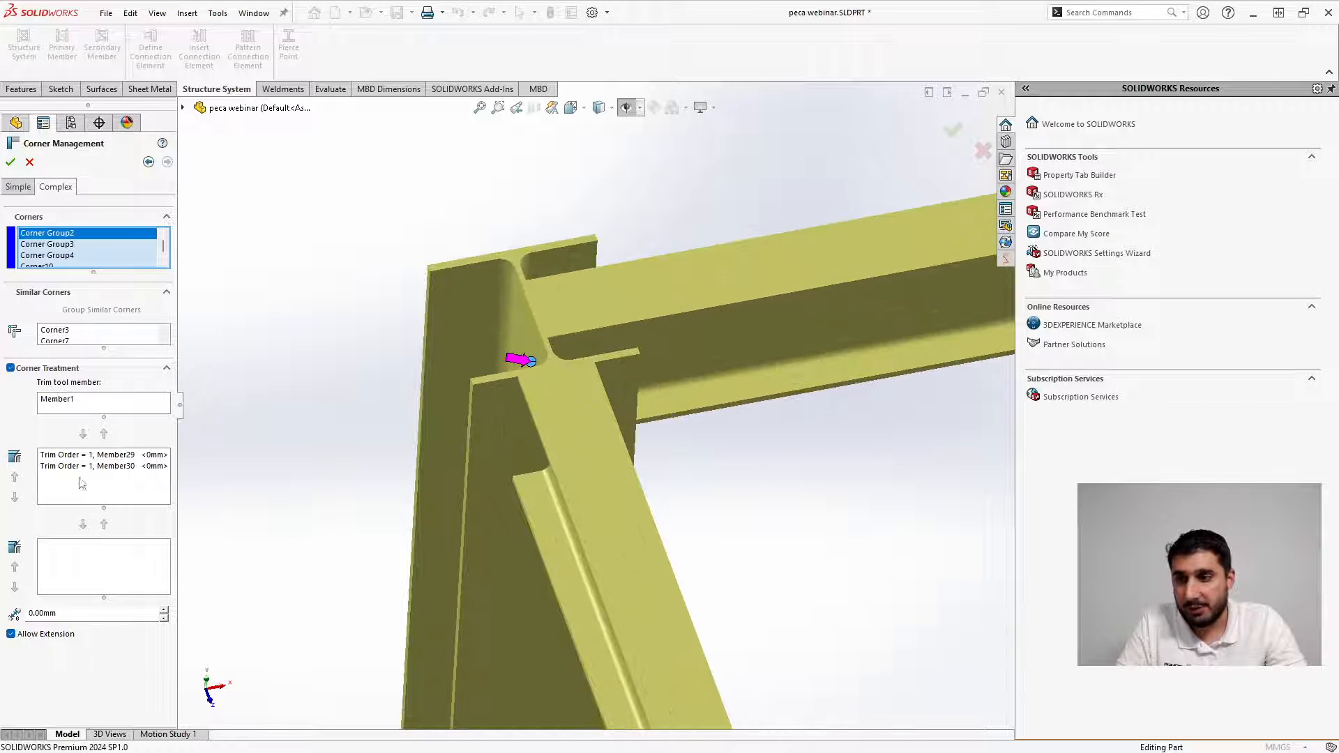
left_click(83, 460)
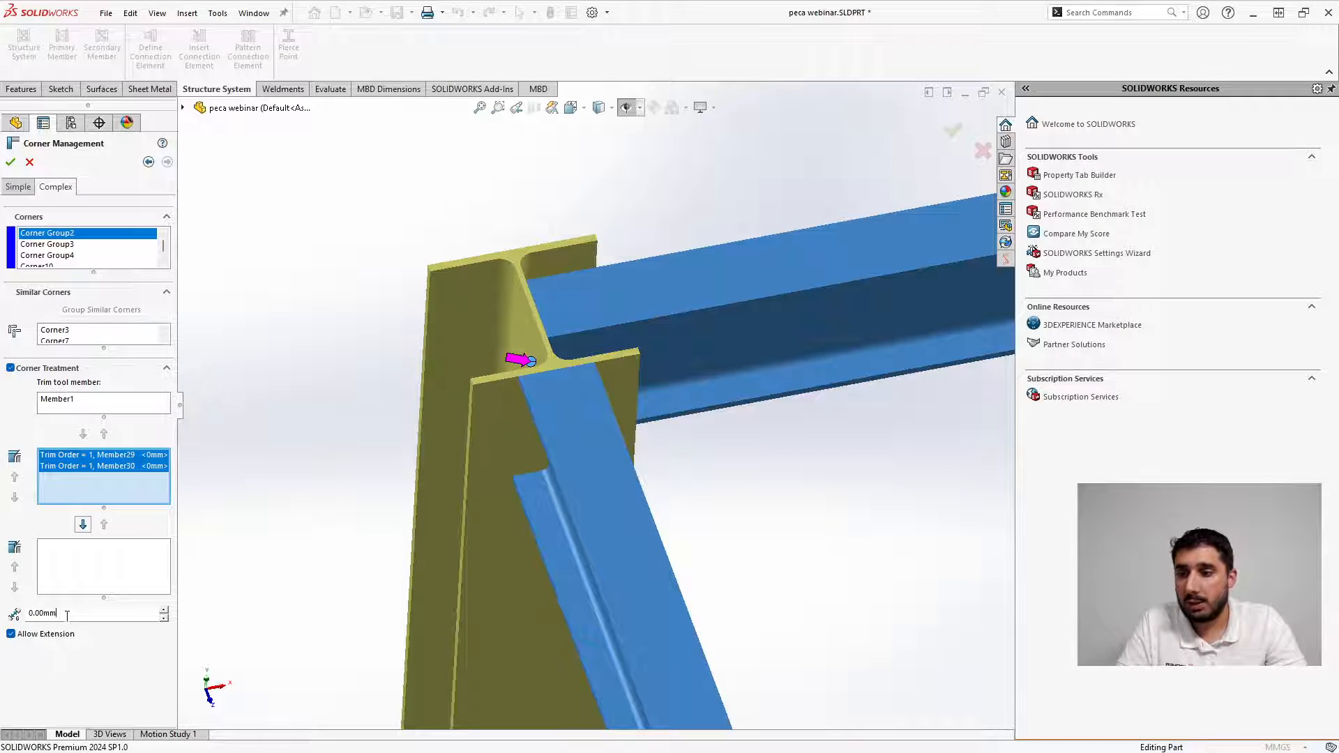
left_click_drag(67, 614, 2, 614)
type("1")
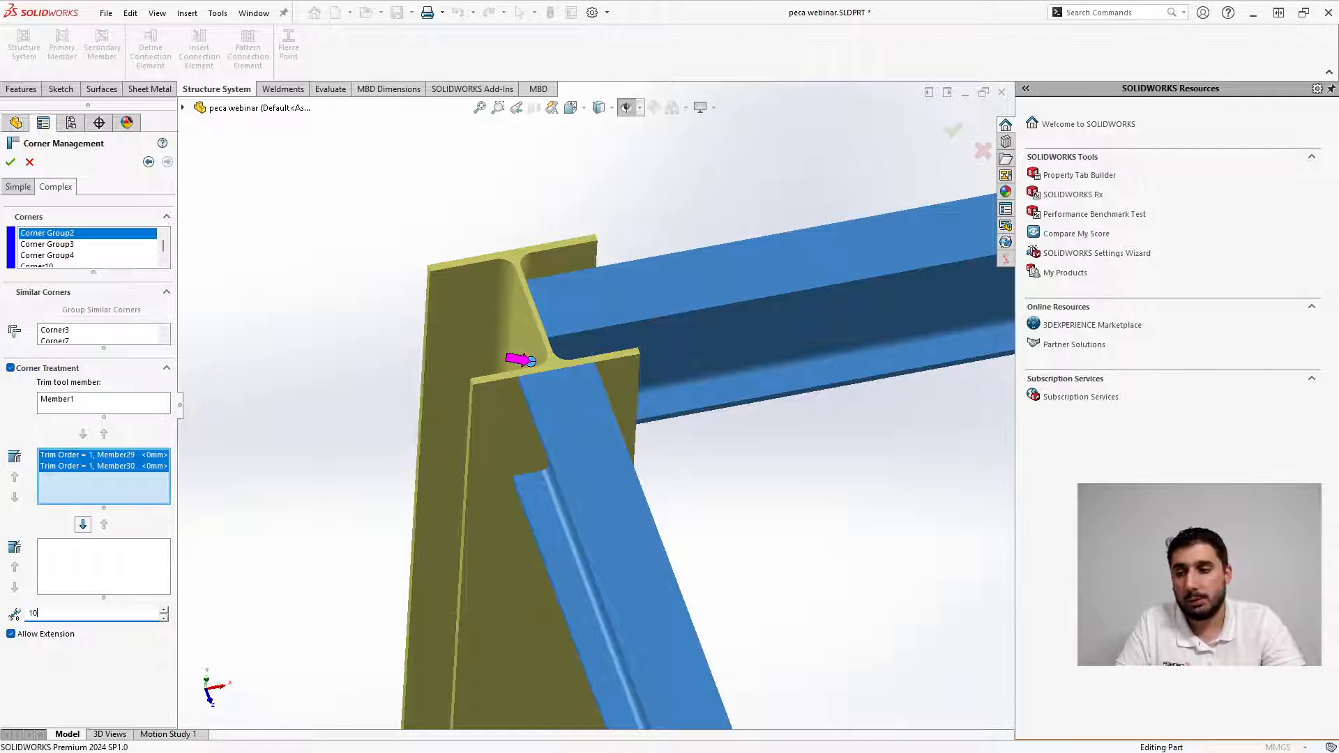
type("0")
key("Return")
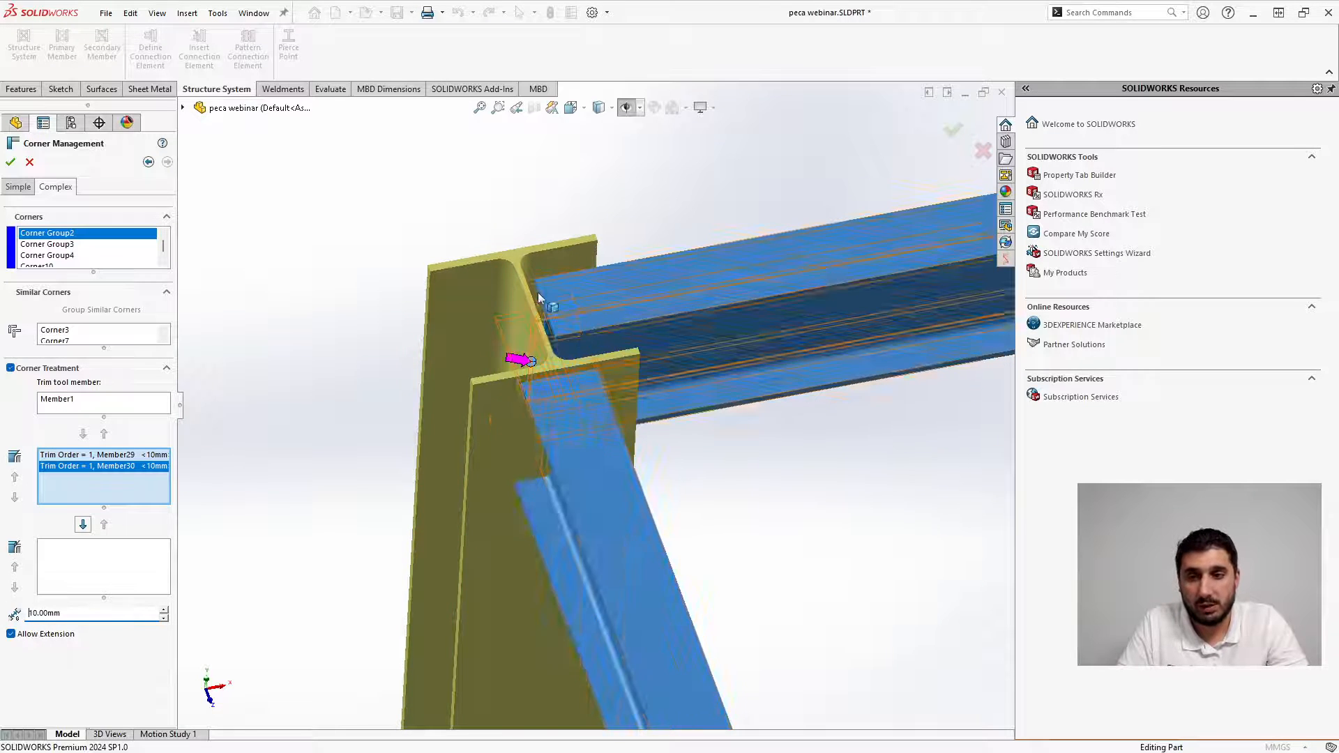
middle_click_drag(547, 404, 568, 384)
scroll(545, 445, "up", 5)
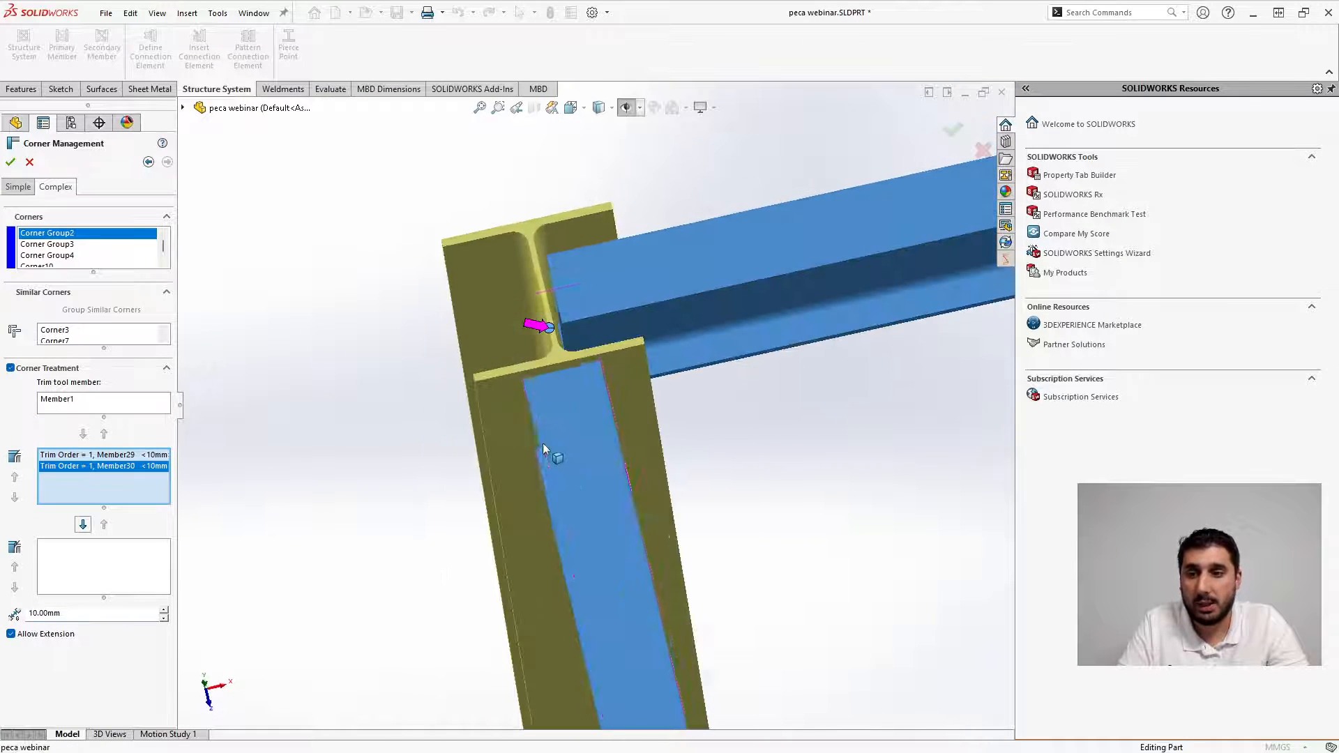
Set a 10 mm trim gap for Member31, Member32 and Member19 in Corner Group3
left_click(56, 249)
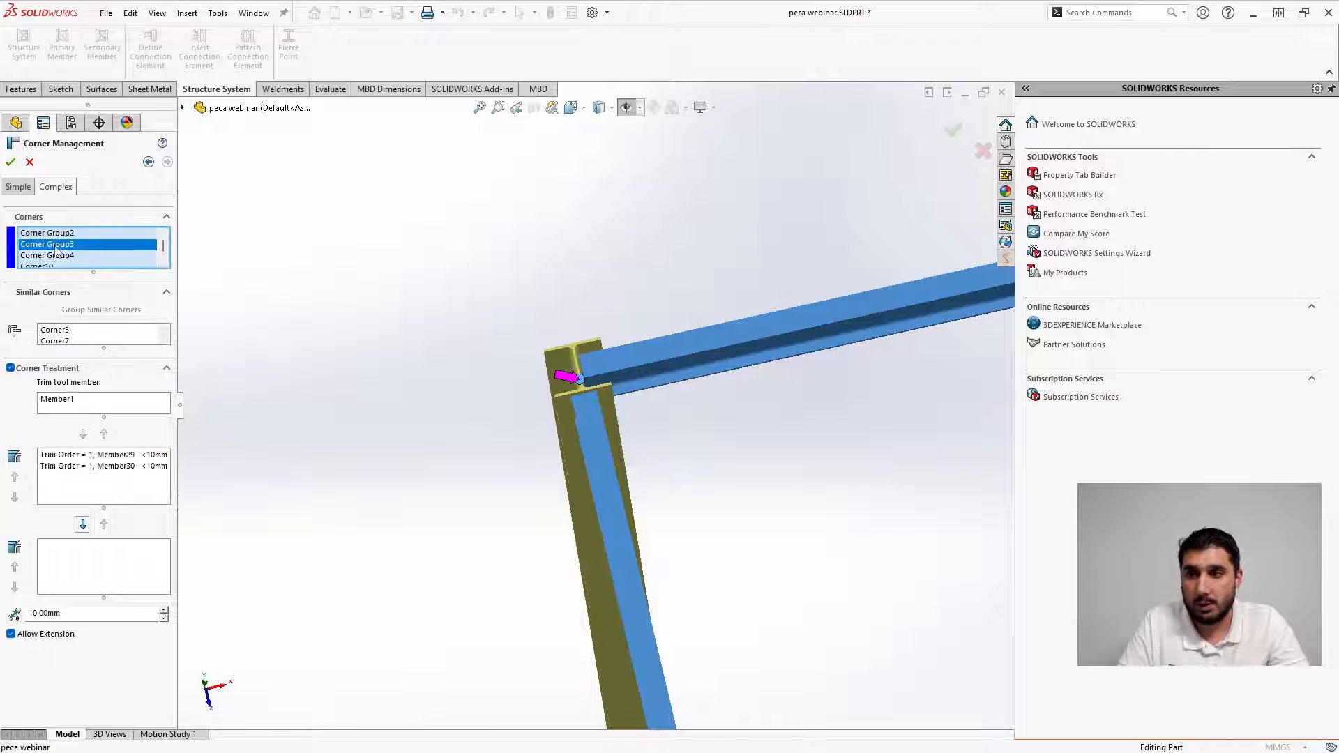
scroll(845, 564, "up", 6)
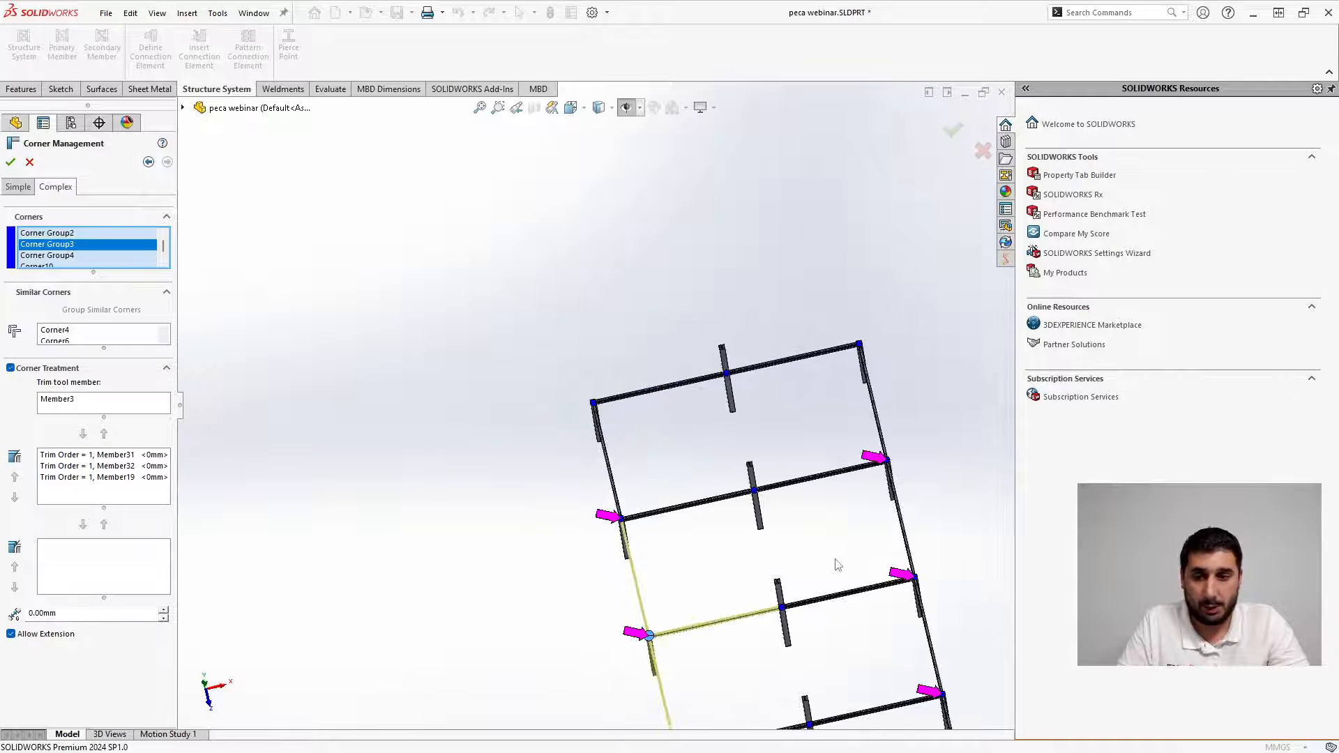
scroll(684, 662, "down", 11)
scroll(604, 455, "down", 2)
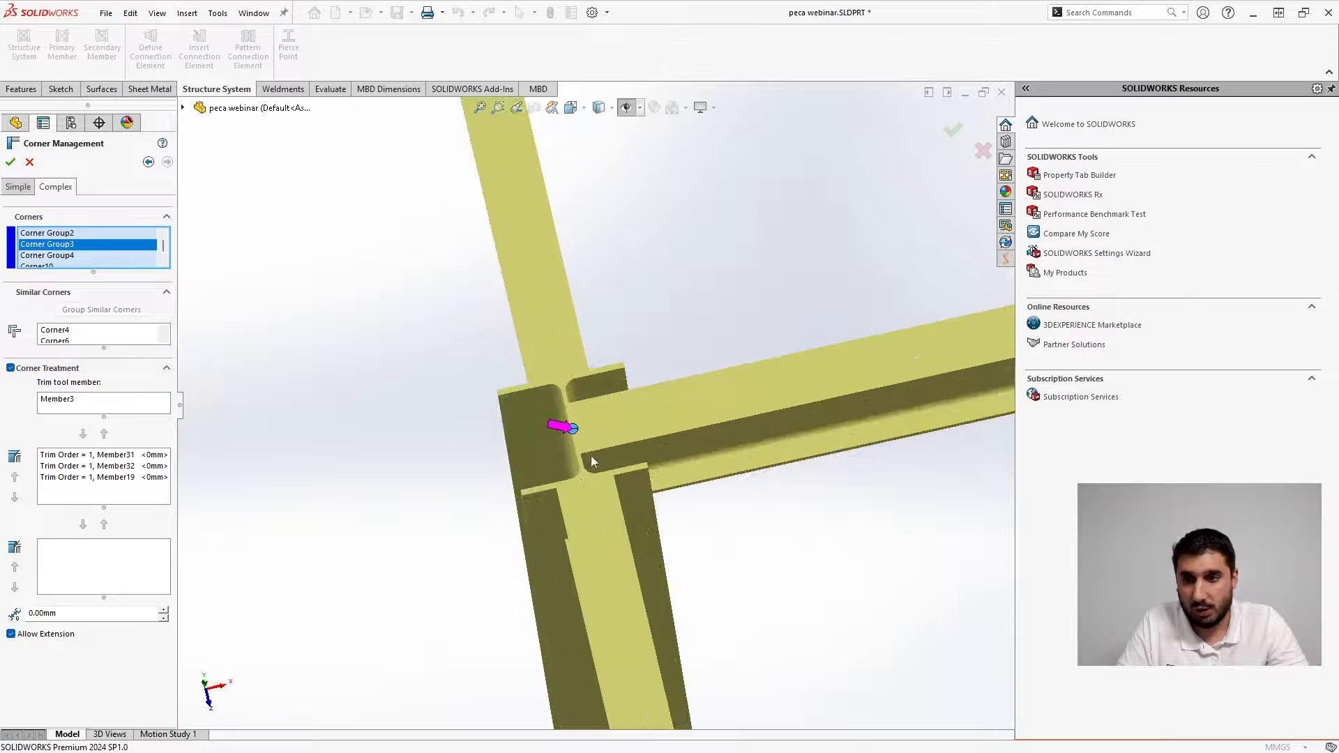
left_click(96, 457)
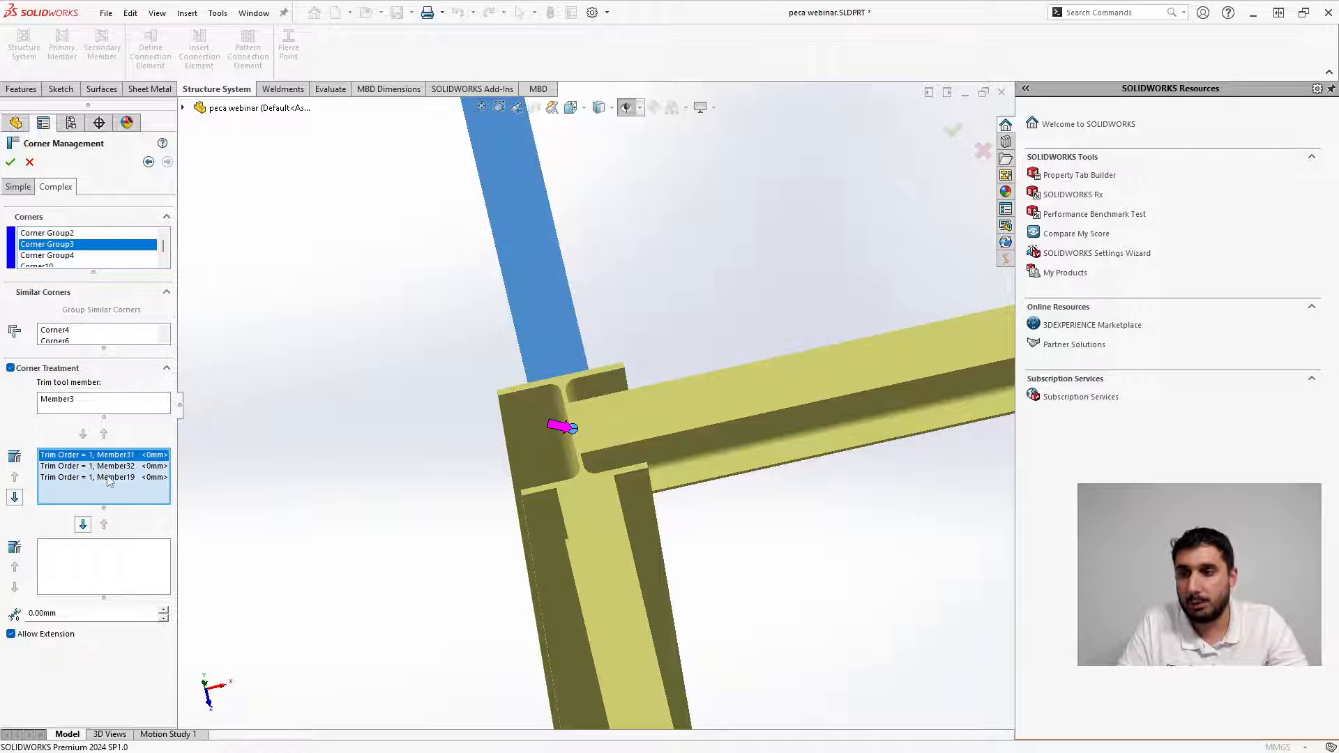
left_click(109, 480, "shift")
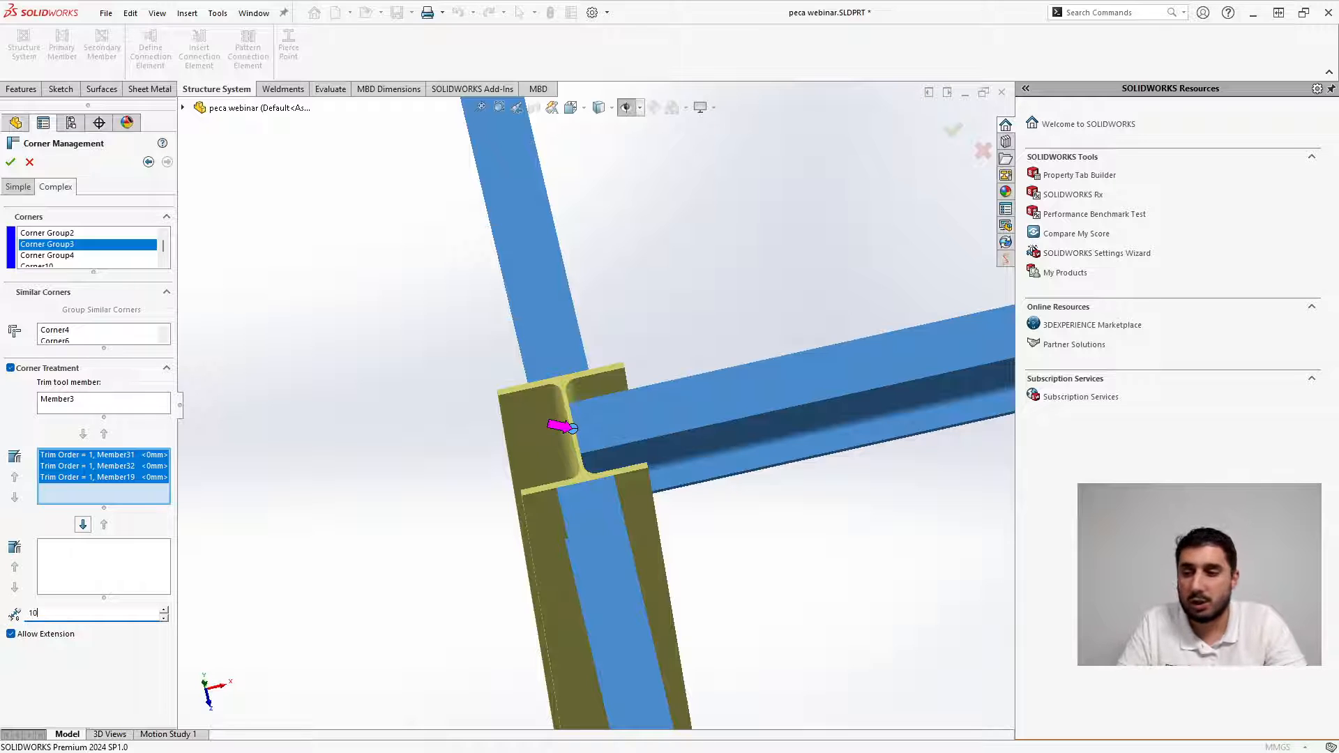
key("Return")
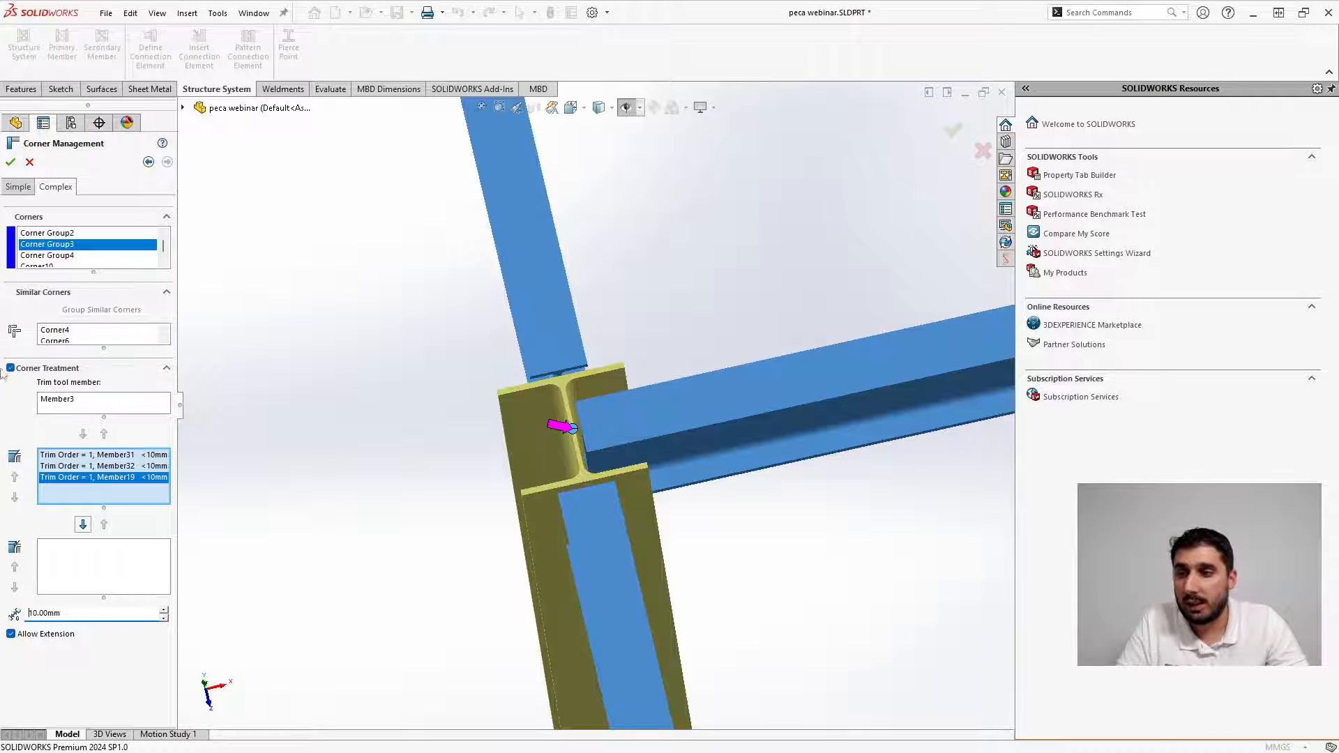
left_click(51, 249)
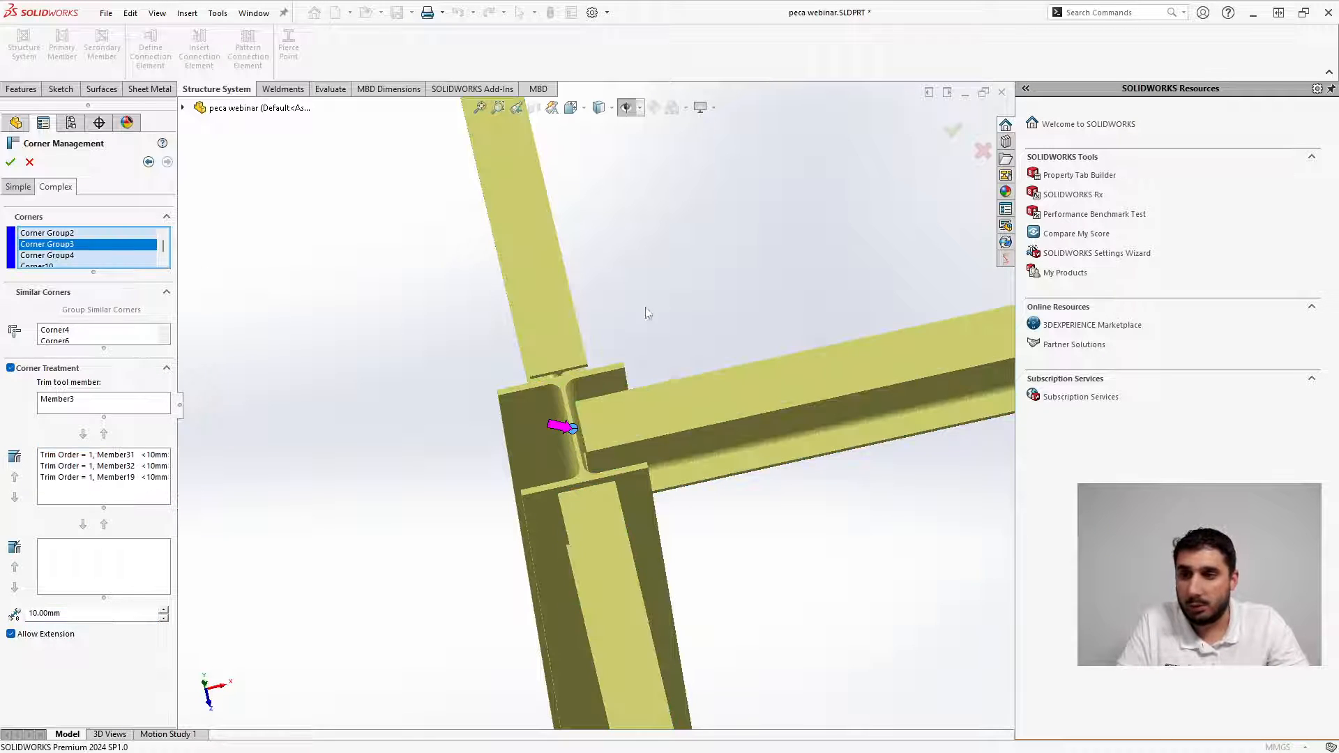
Set a 10 mm trim gap for Member19 and Member18 in Corner Group4, and apply the corner management changes
scroll(815, 397, "up", 8)
scroll(815, 398, "up", 5)
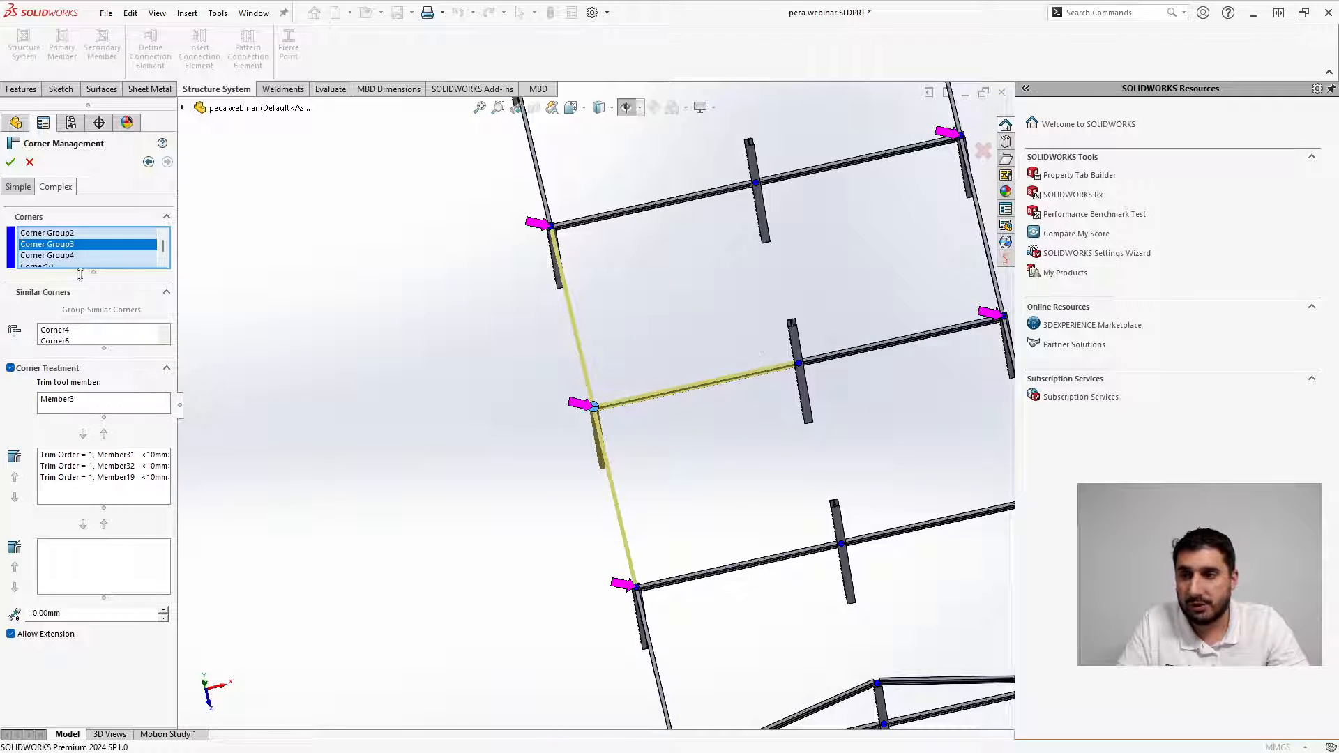
left_click(51, 254)
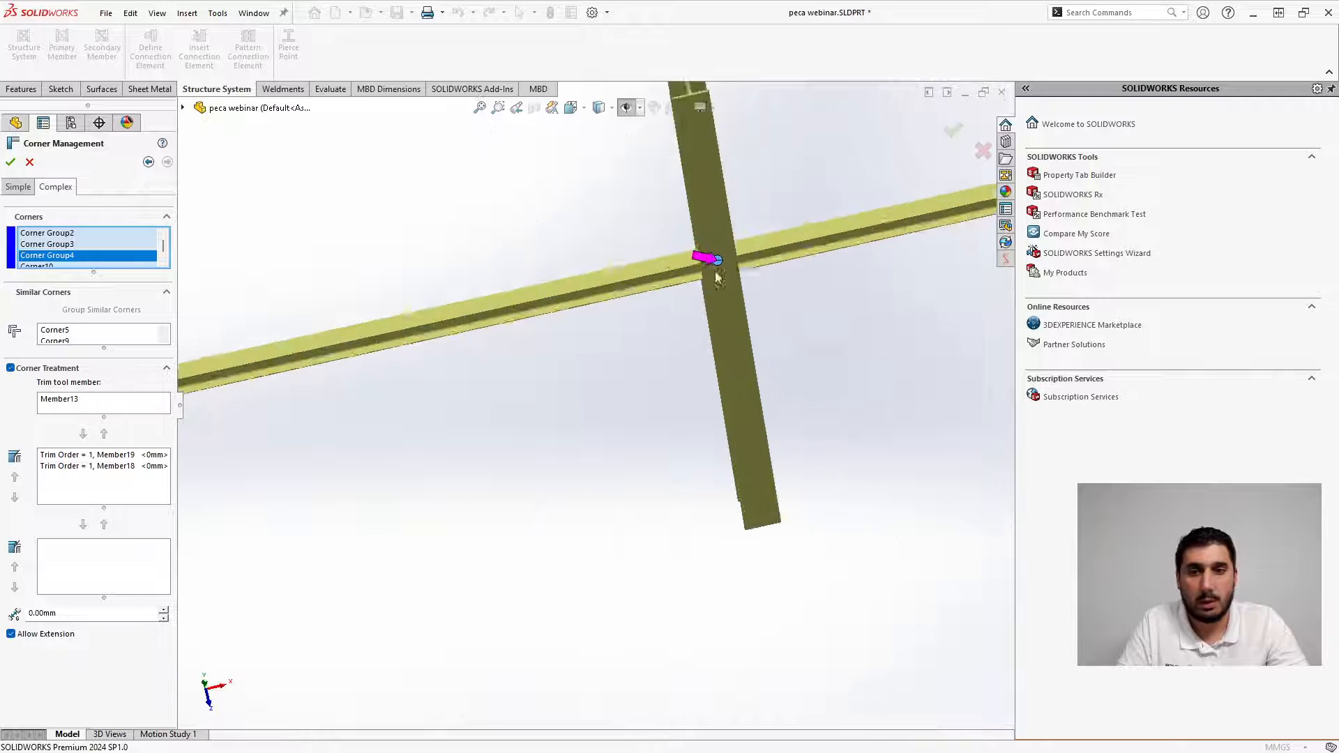
left_click(112, 460)
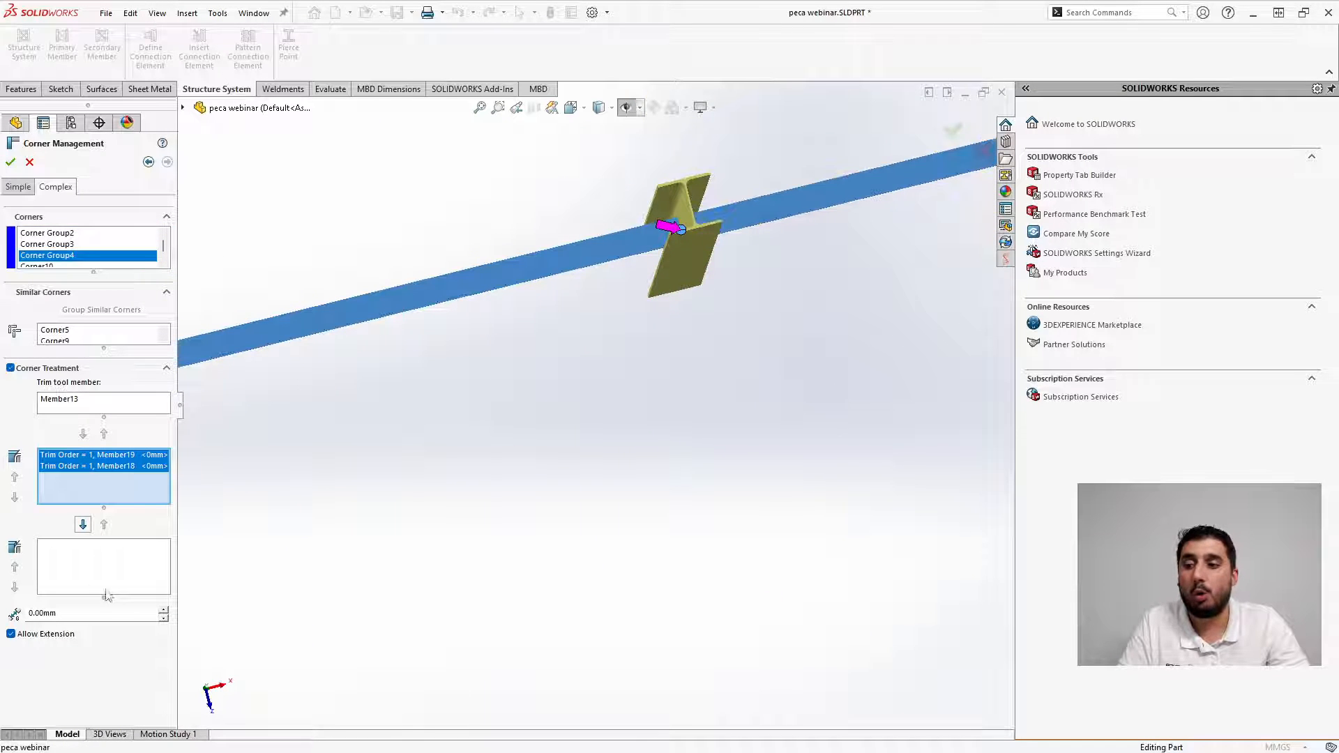
left_click(96, 615)
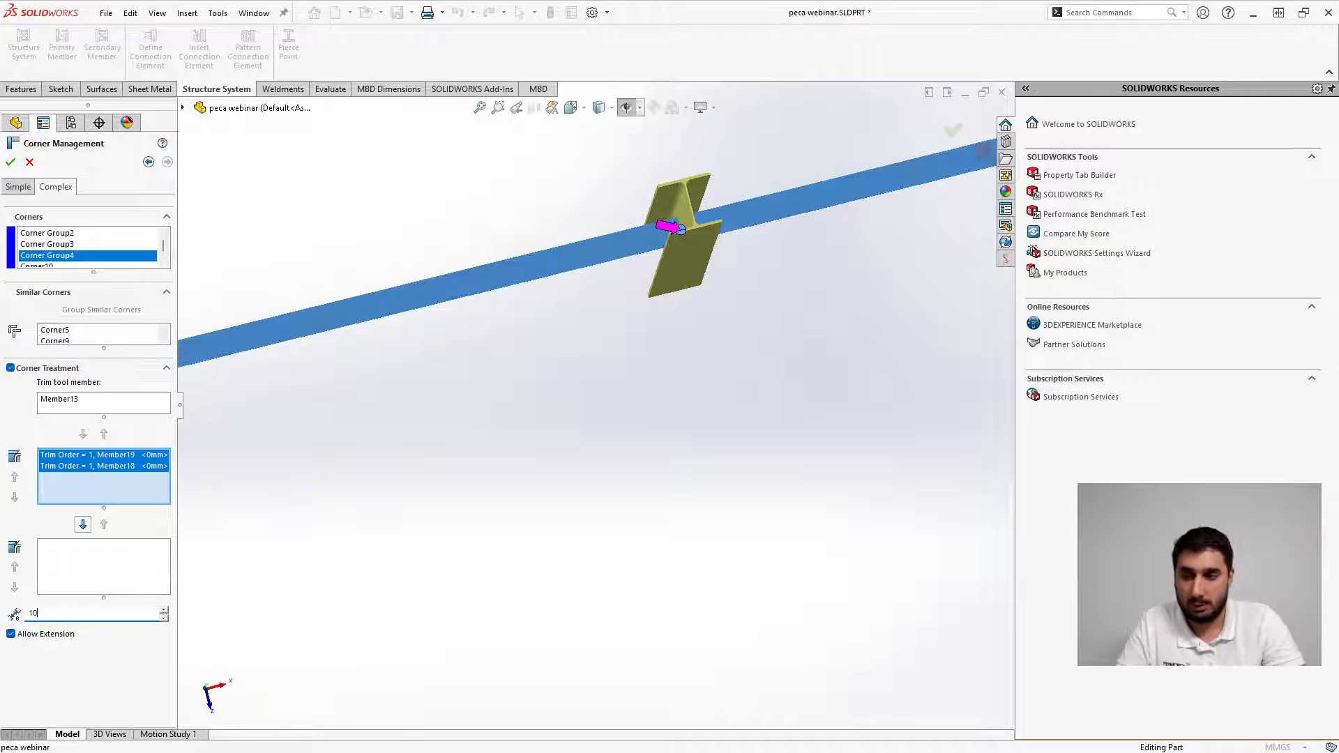
key("Return")
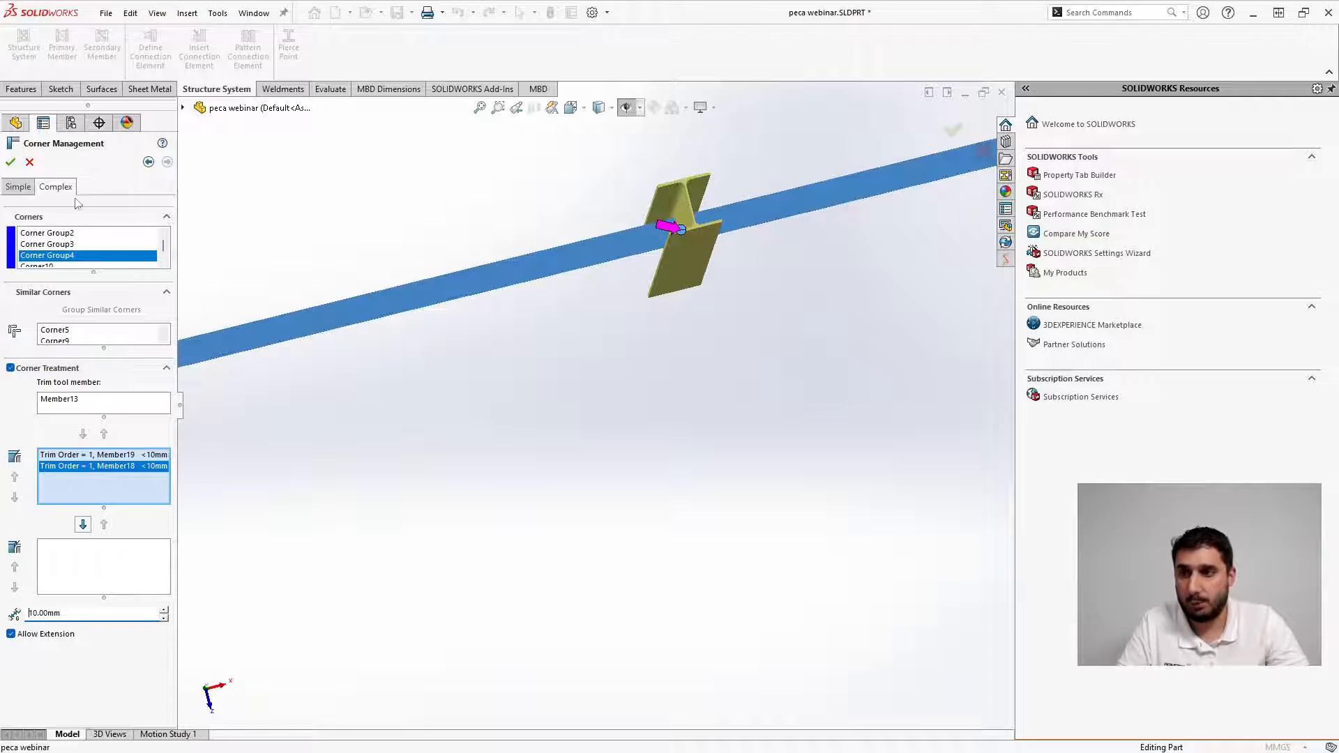
left_click(11, 163)
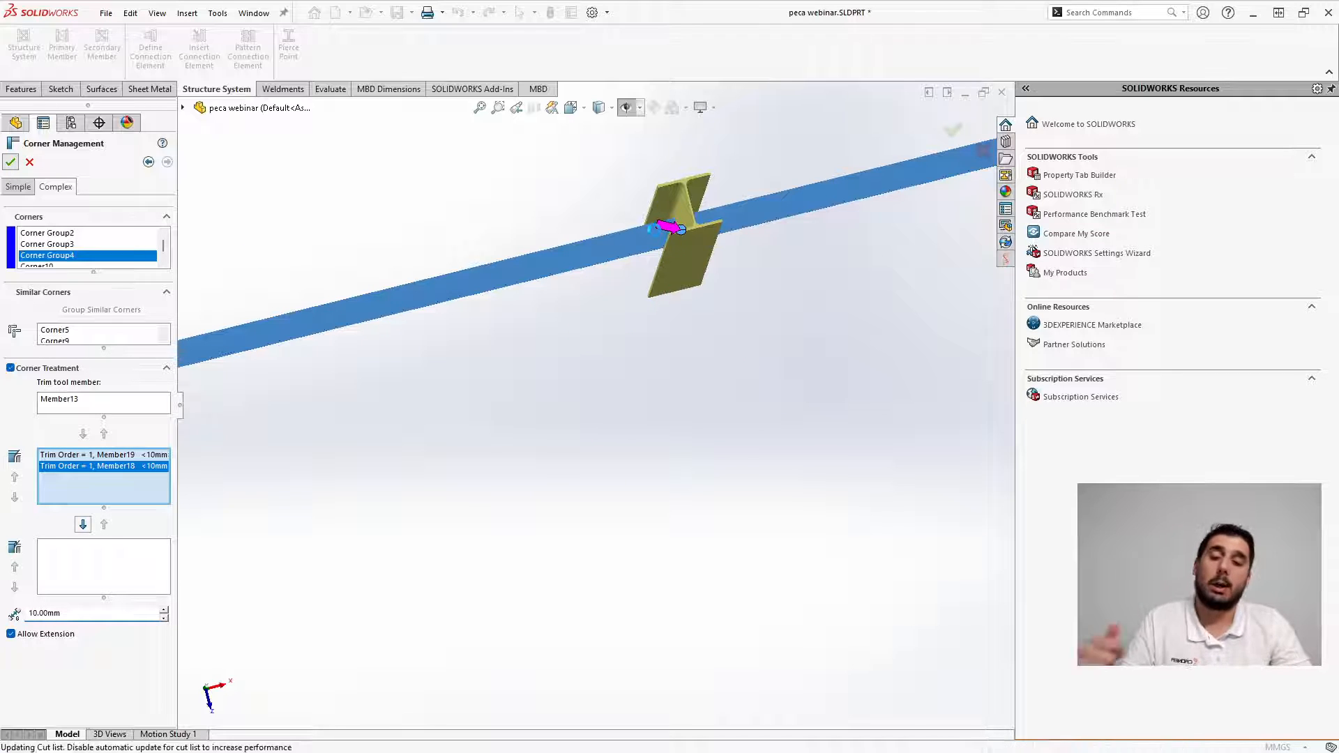
Set up a new pinned connection element at the frame's corner joint using the CADNEA standard, Topo chapa type and Default size
scroll(616, 390, "up", 10)
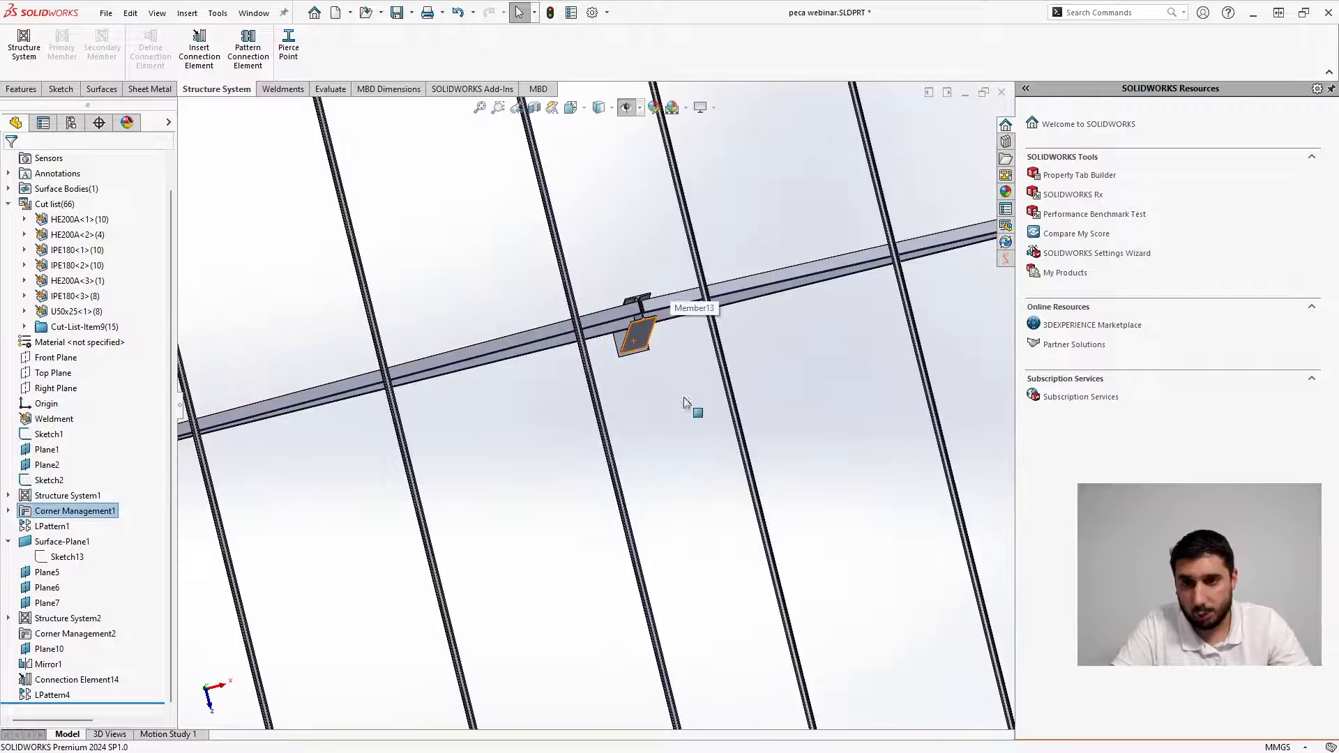
scroll(565, 544, "down", 10)
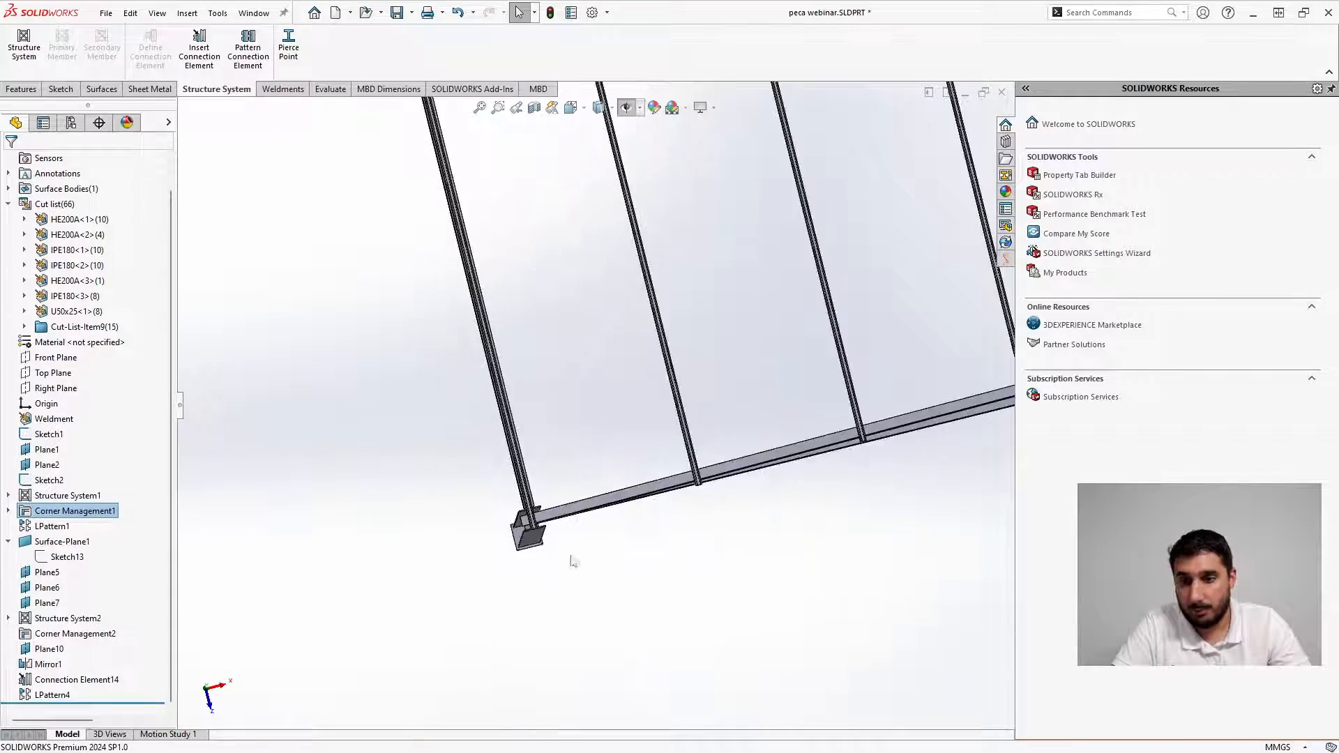
middle_click_drag(593, 475, 525, 324)
scroll(630, 523, "up", 6)
scroll(630, 517, "down", 3)
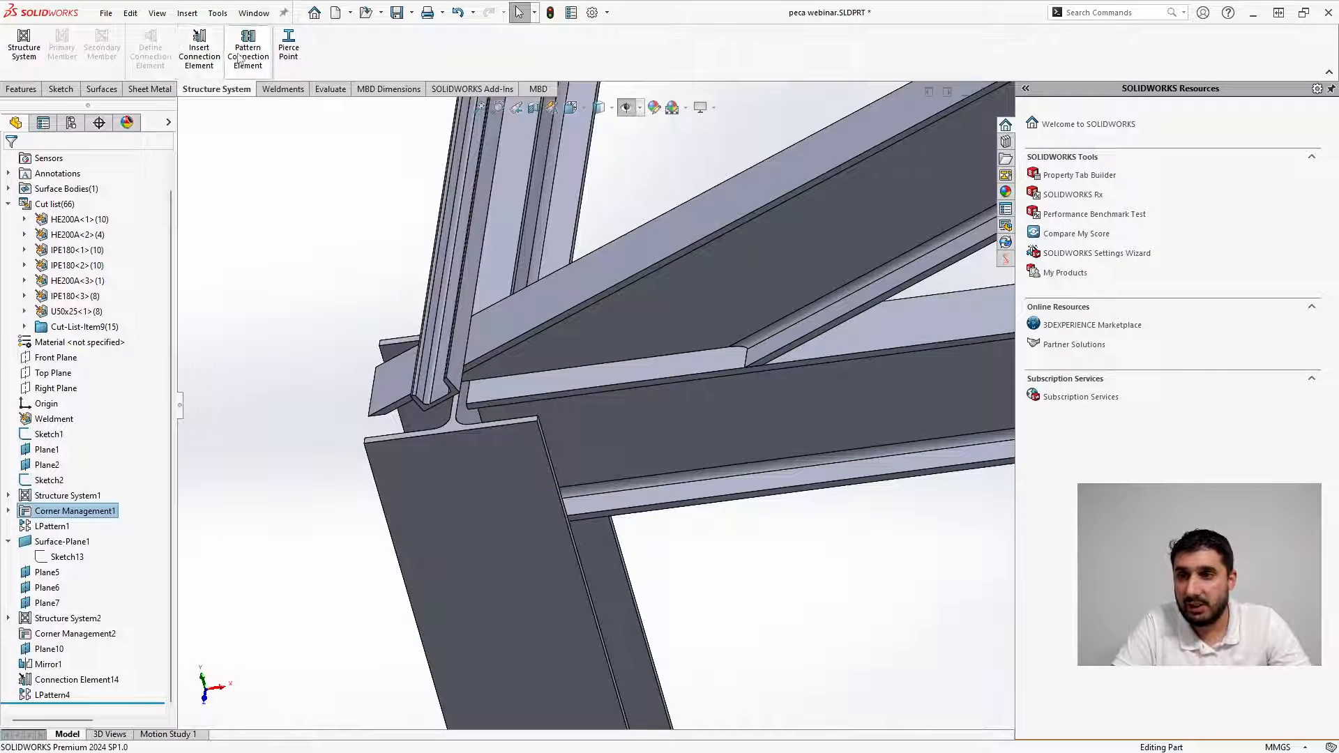
left_click(200, 50)
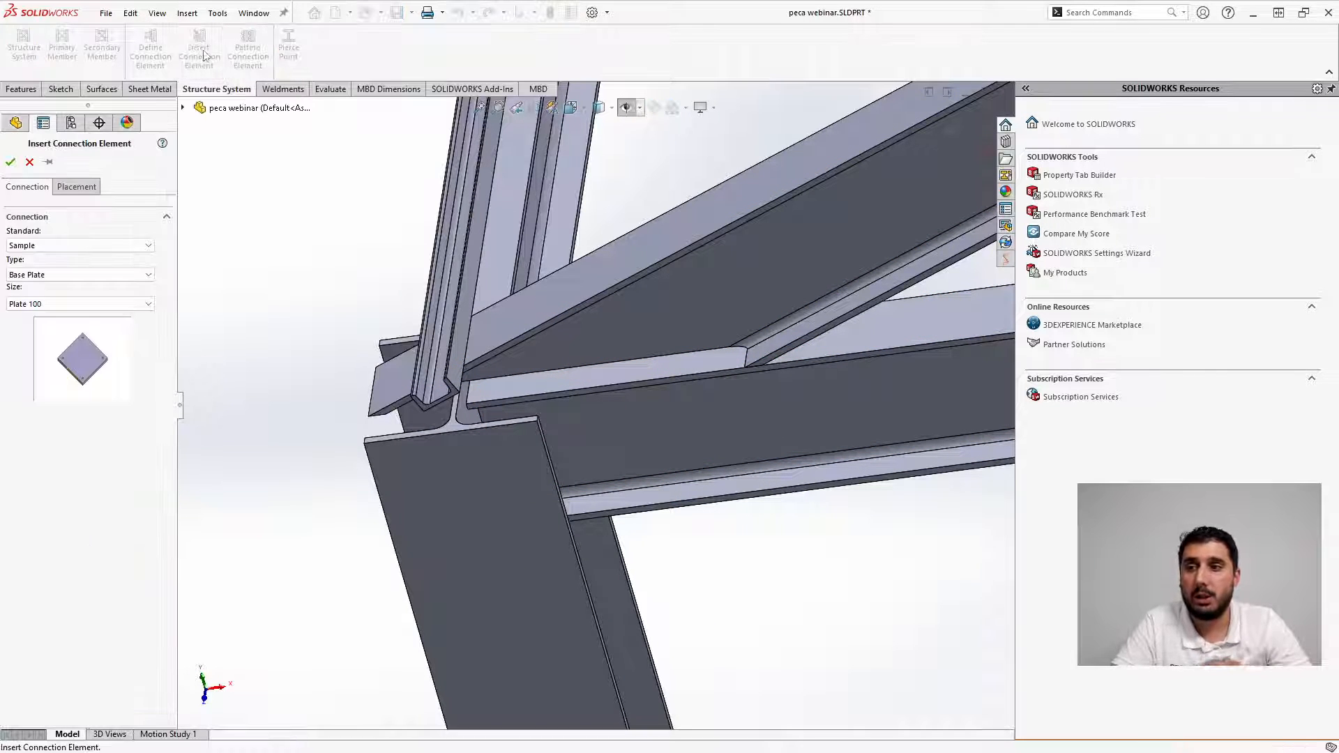
left_click(48, 163)
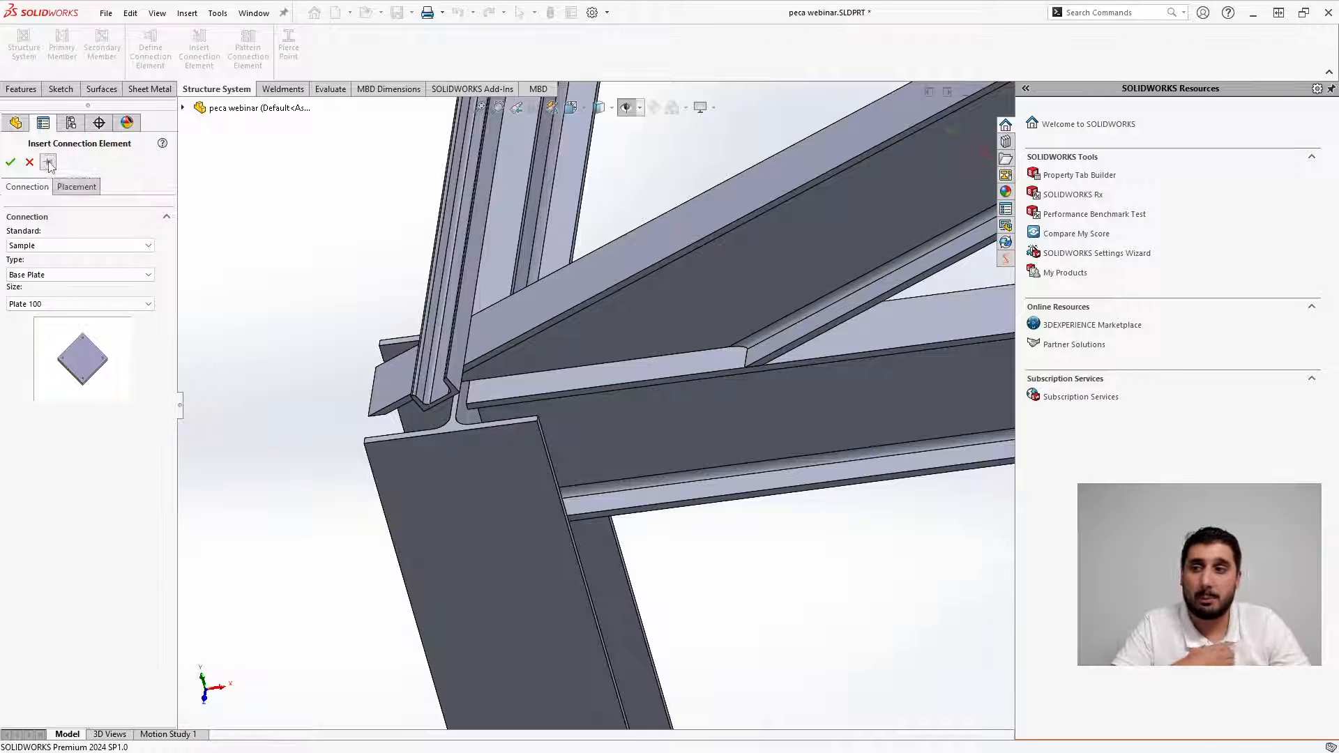
left_click(68, 244)
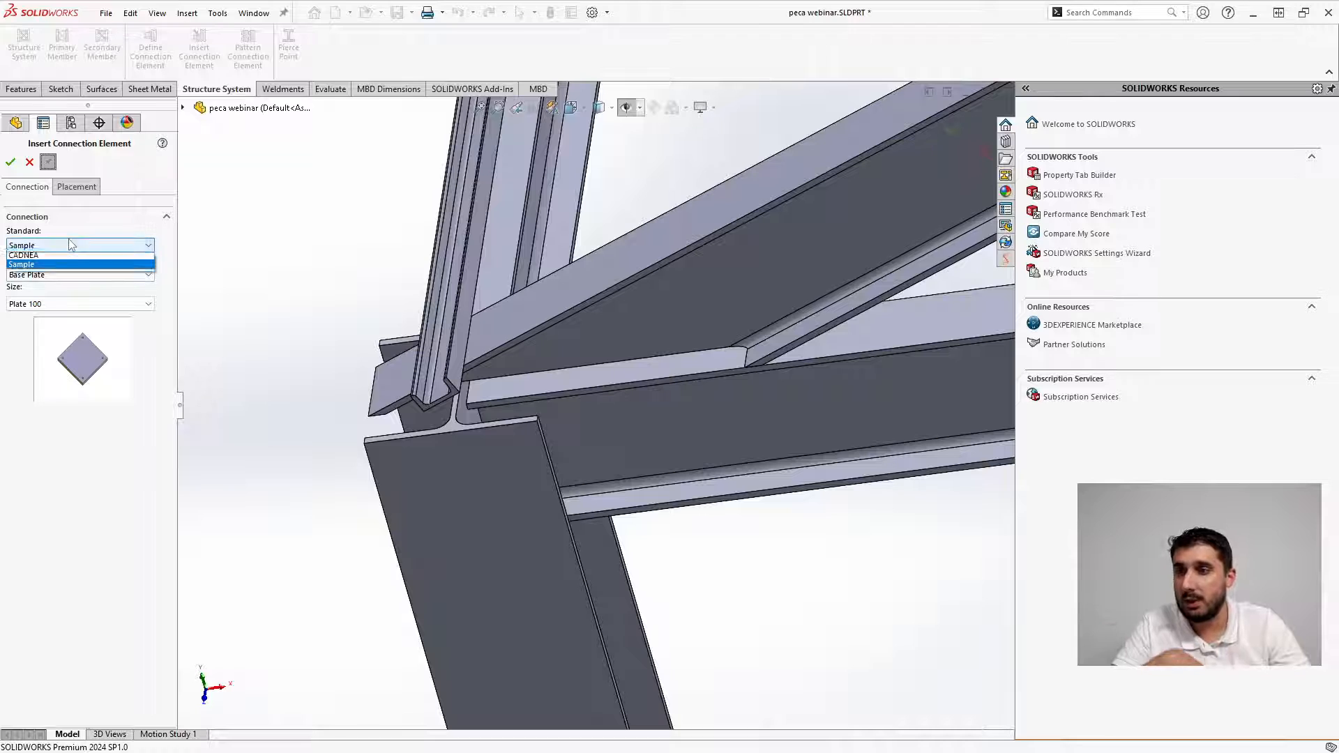
left_click(28, 258)
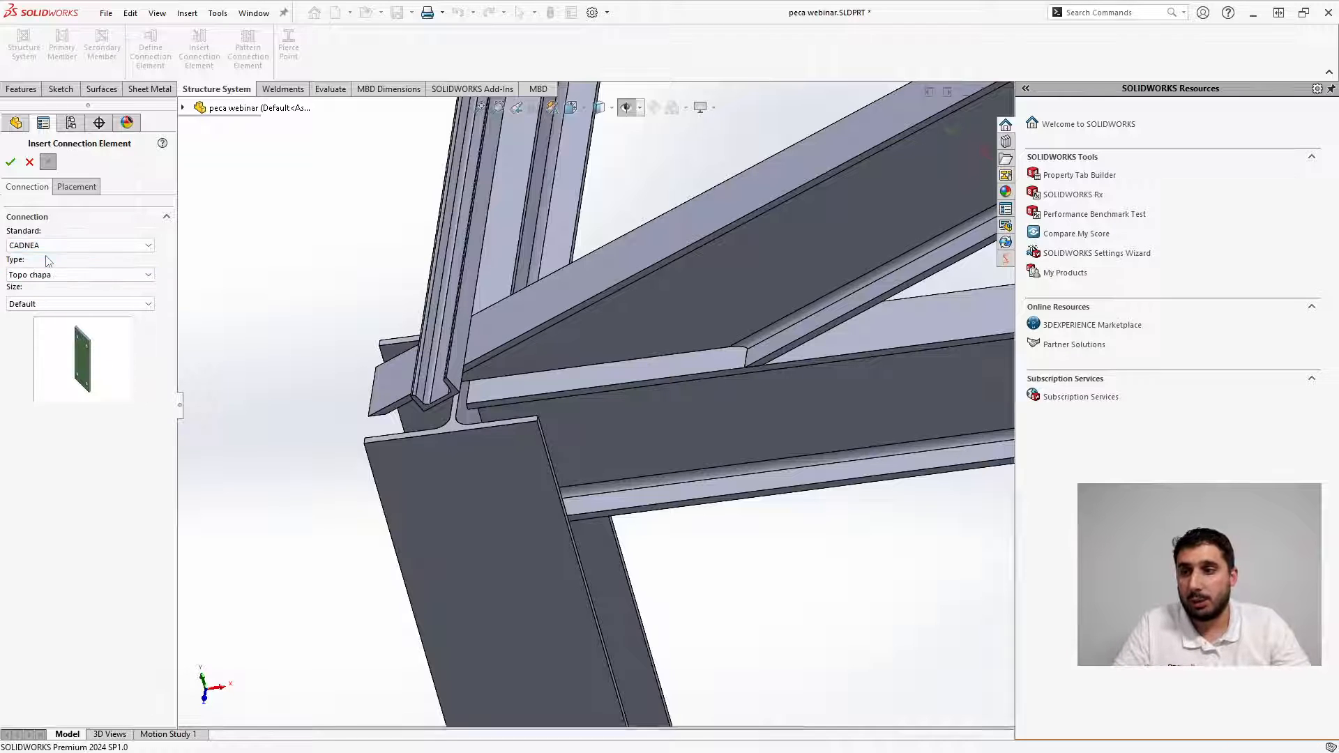
left_click(74, 187)
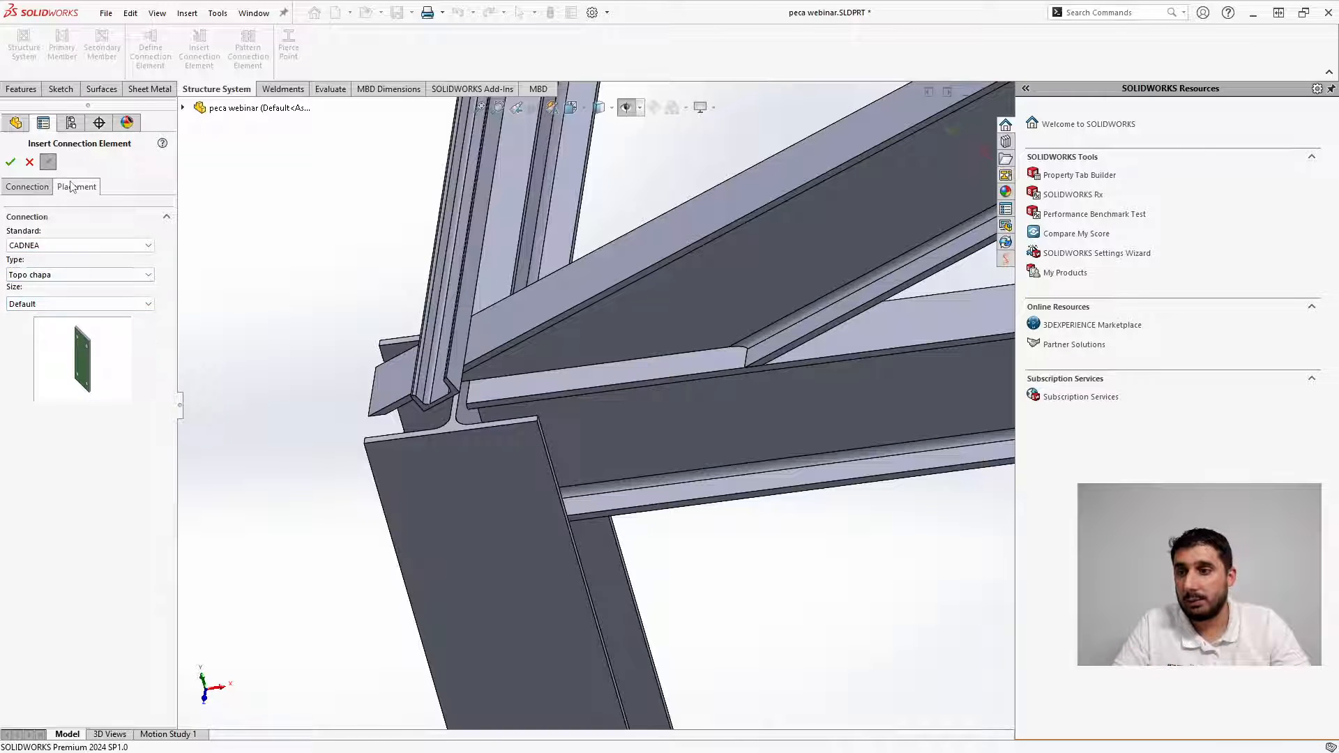
Place the plate on the end of Member22 with the alignment reversed and the column as cut scope, and apply it
left_click(619, 454)
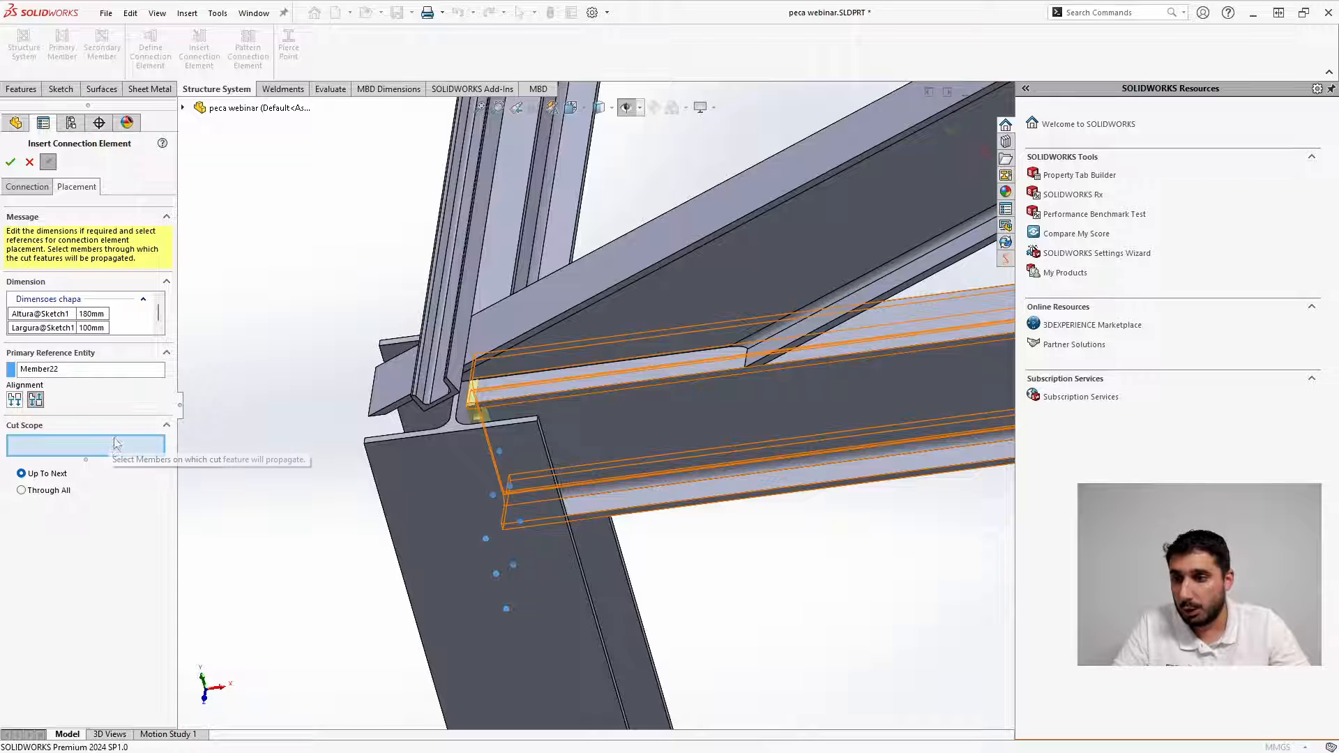
left_click(459, 521)
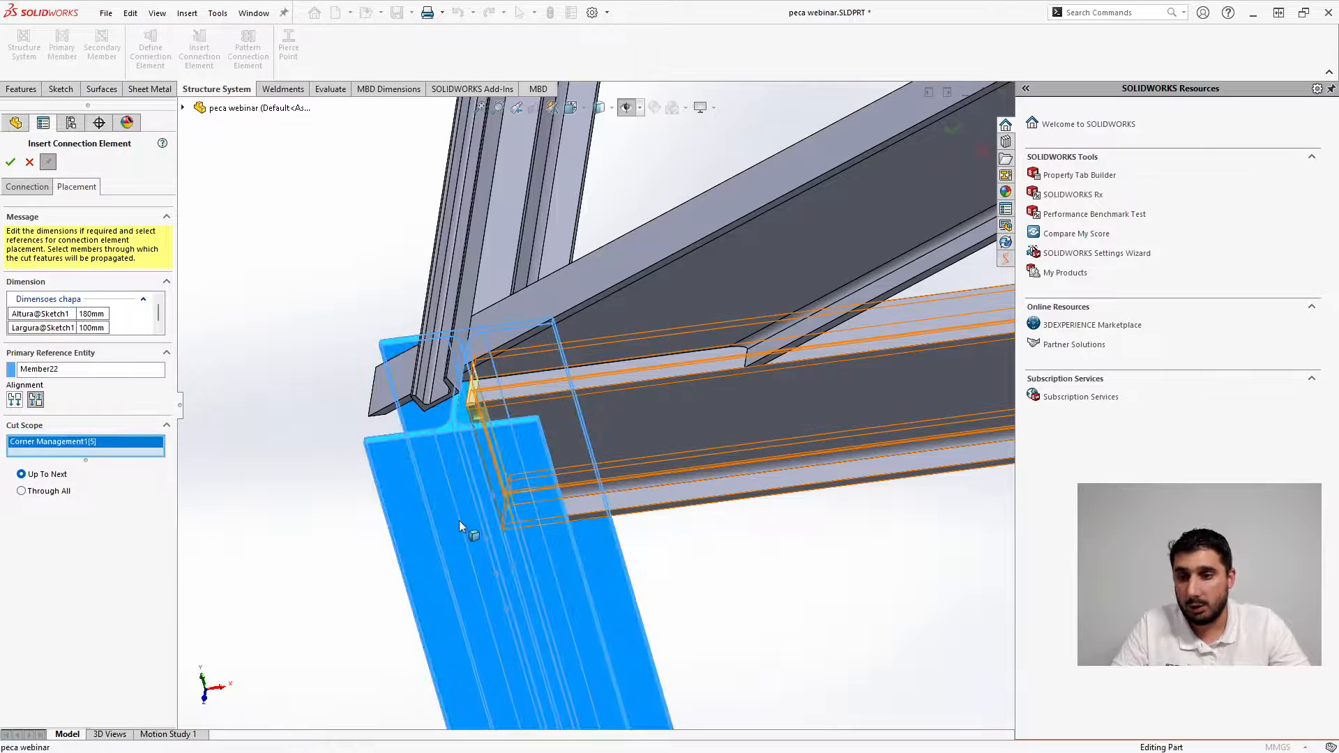
scroll(477, 358, "down", 3)
scroll(500, 296, "down", 3)
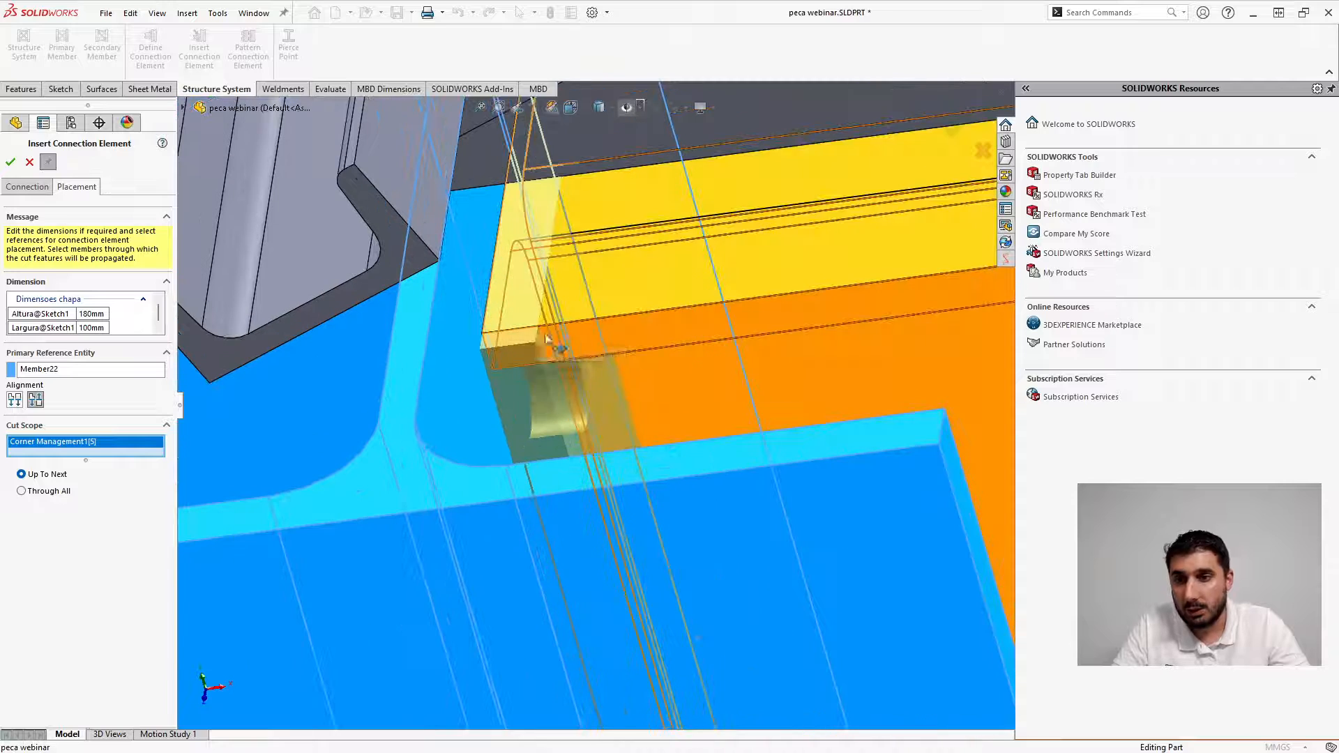
scroll(502, 300, "down", 2)
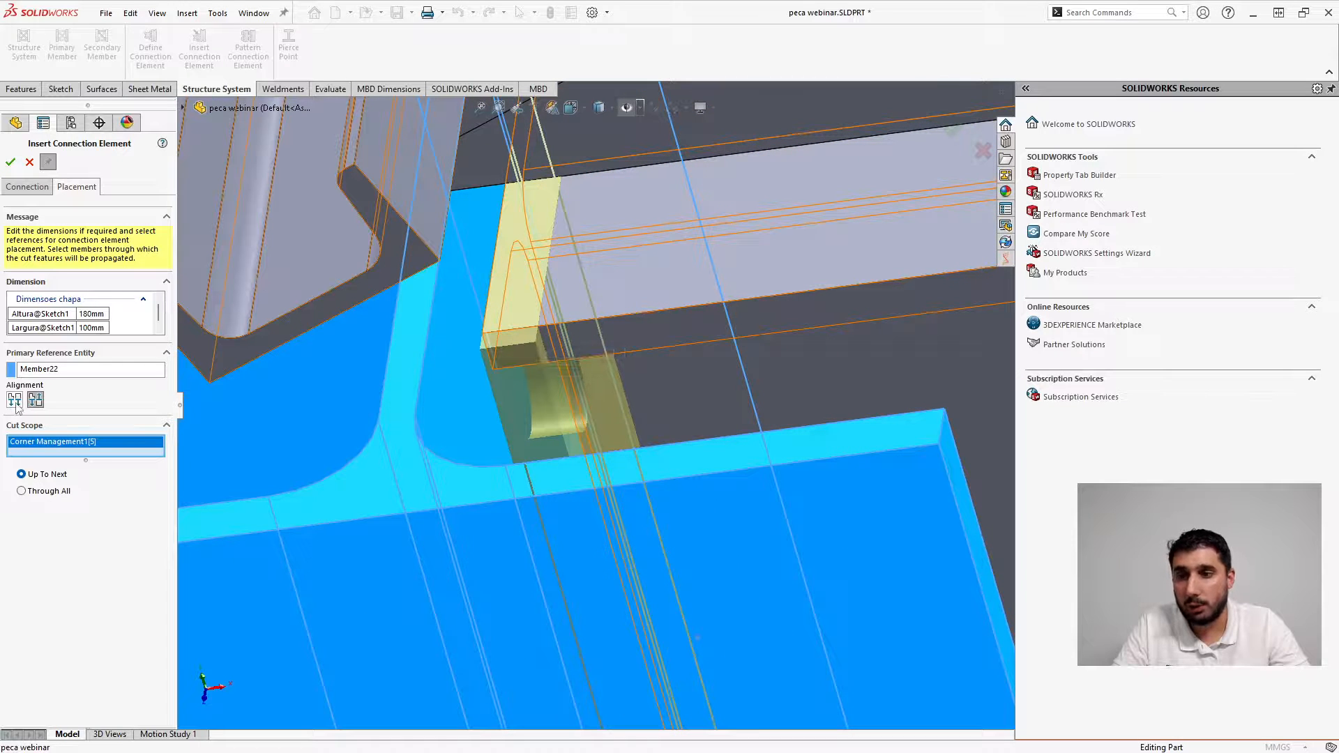
left_click(15, 401)
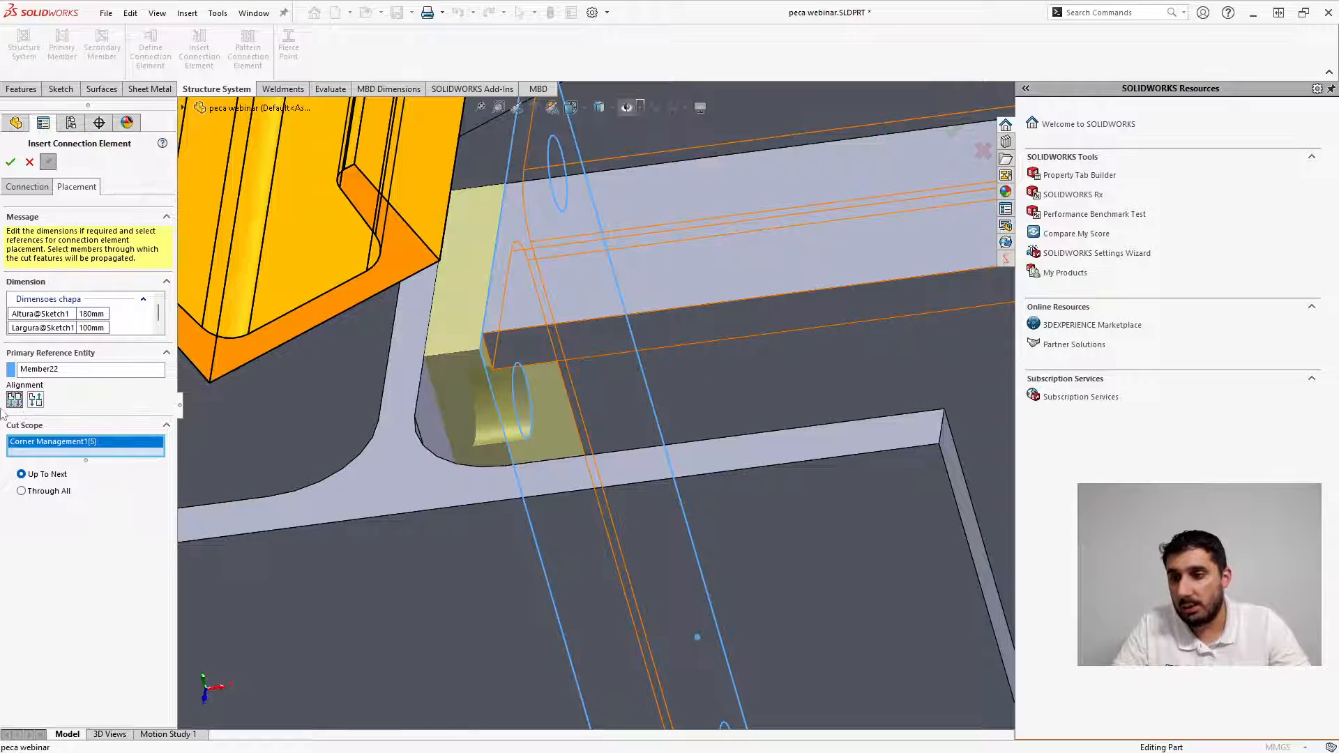
left_click(10, 163)
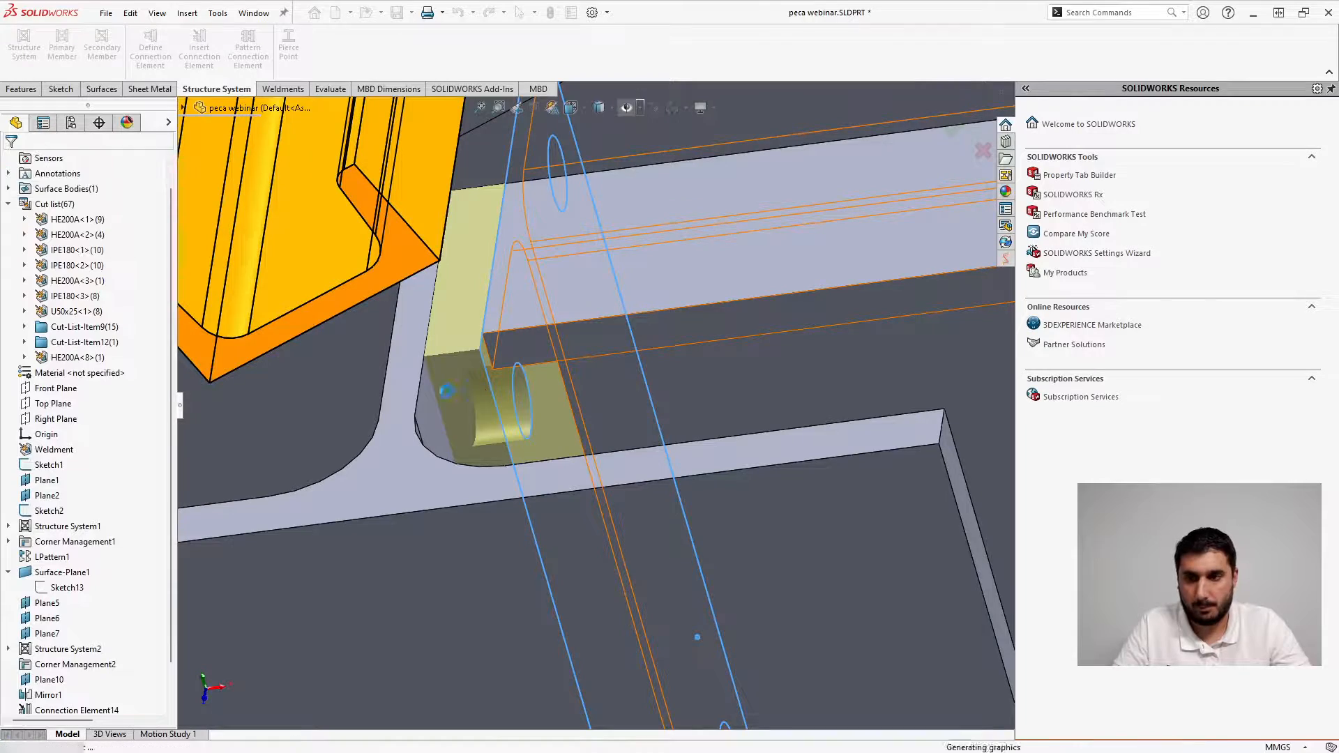
Set up a second connection element for the same corner column with the CADNEA standard, Topo chapa type and Default size
scroll(484, 391, "up", 8)
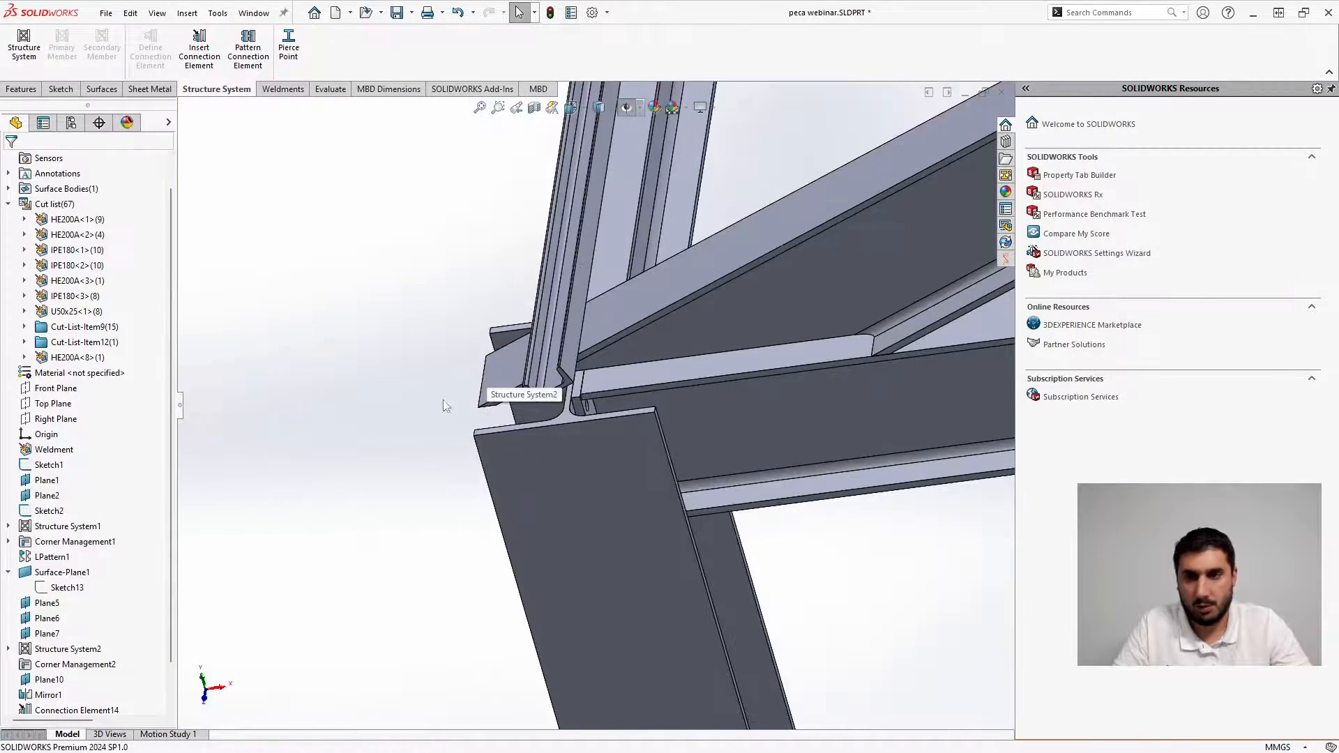
middle_click_drag(446, 406, 492, 325)
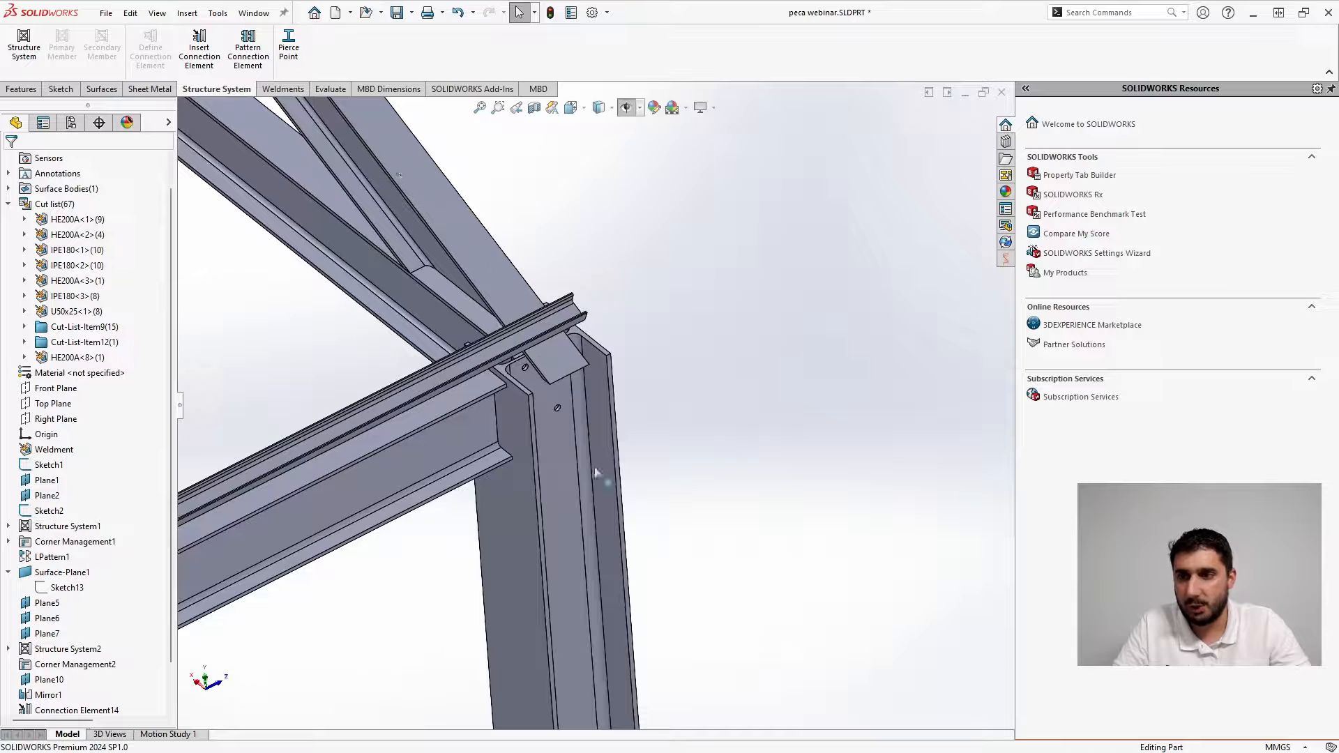
scroll(595, 473, "down", 4)
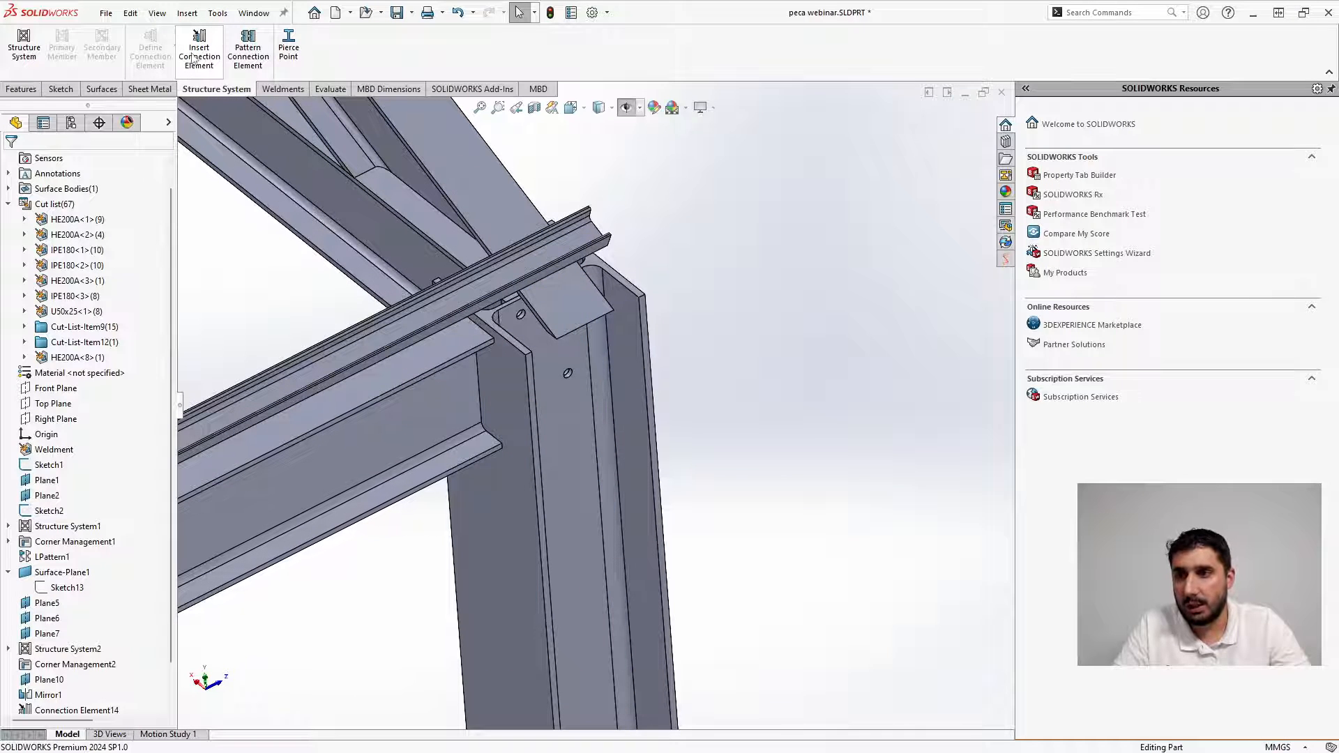
left_click(200, 61)
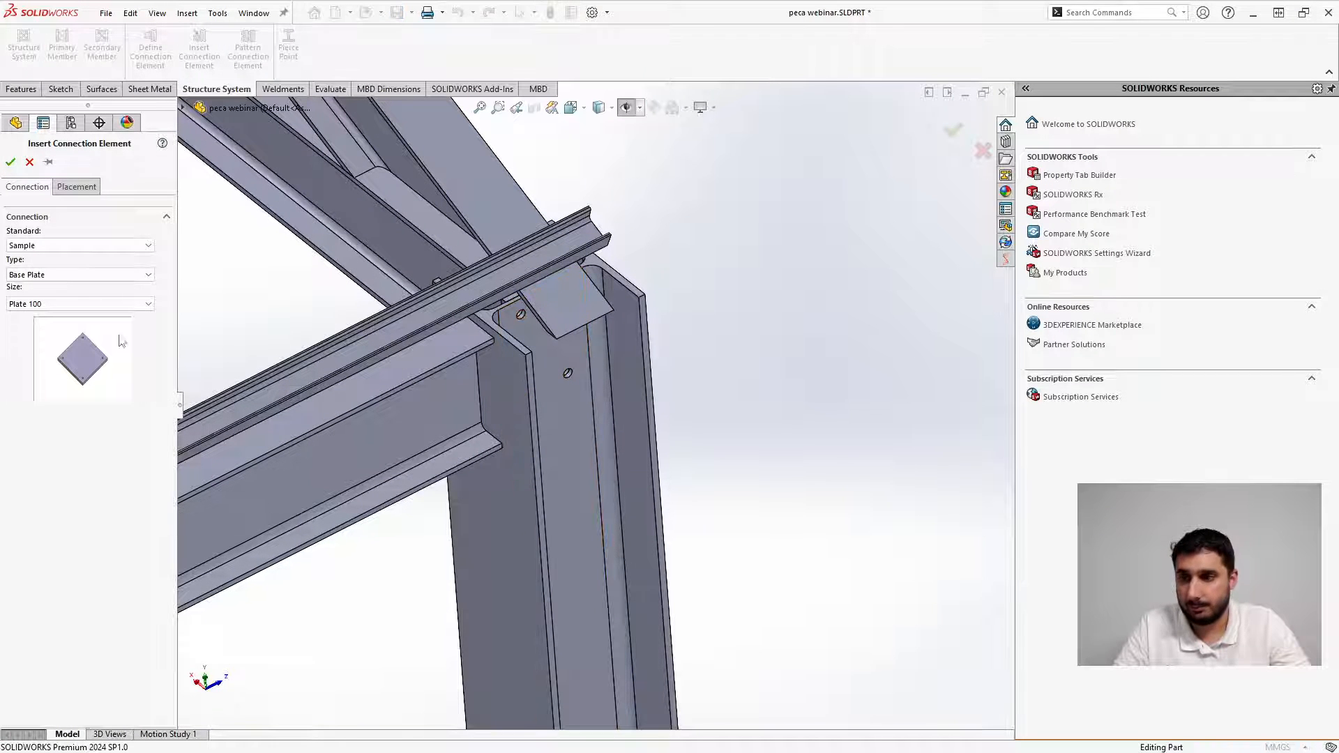
left_click(76, 186)
left_click(43, 192)
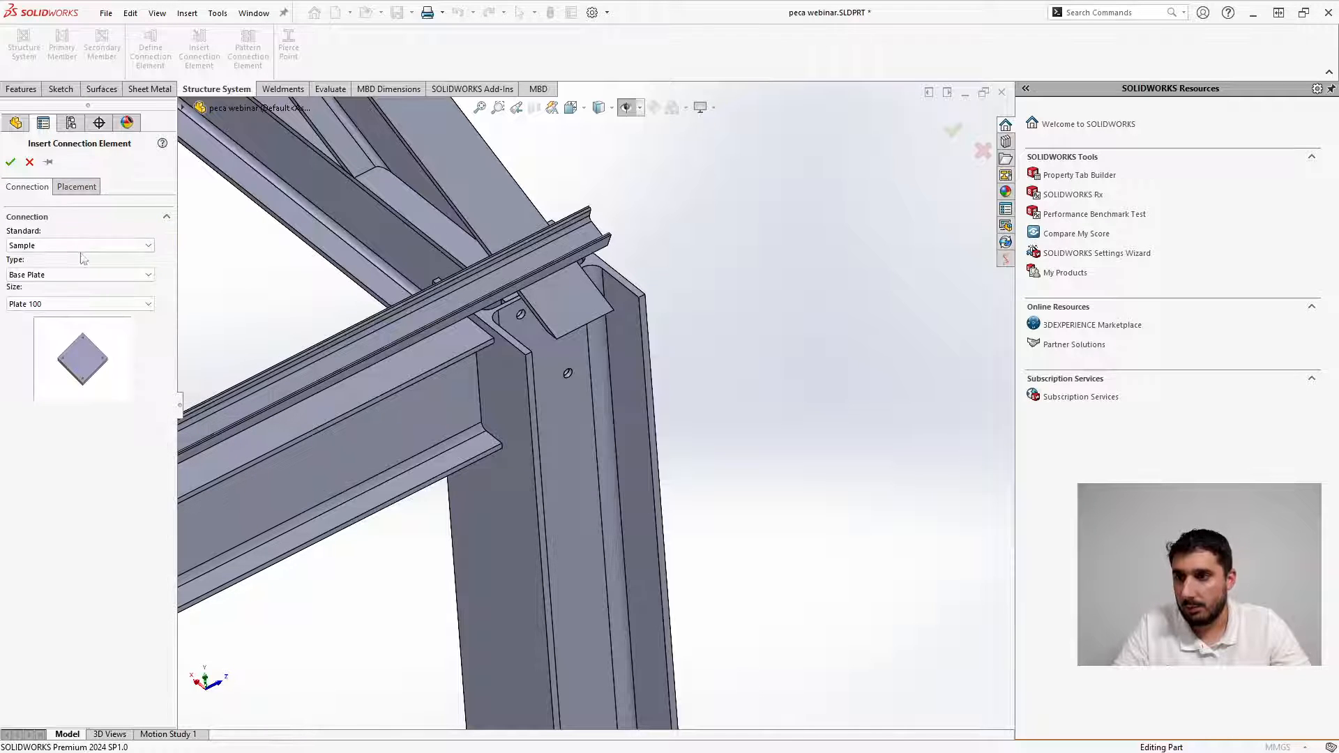
left_click(90, 245)
left_click(41, 258)
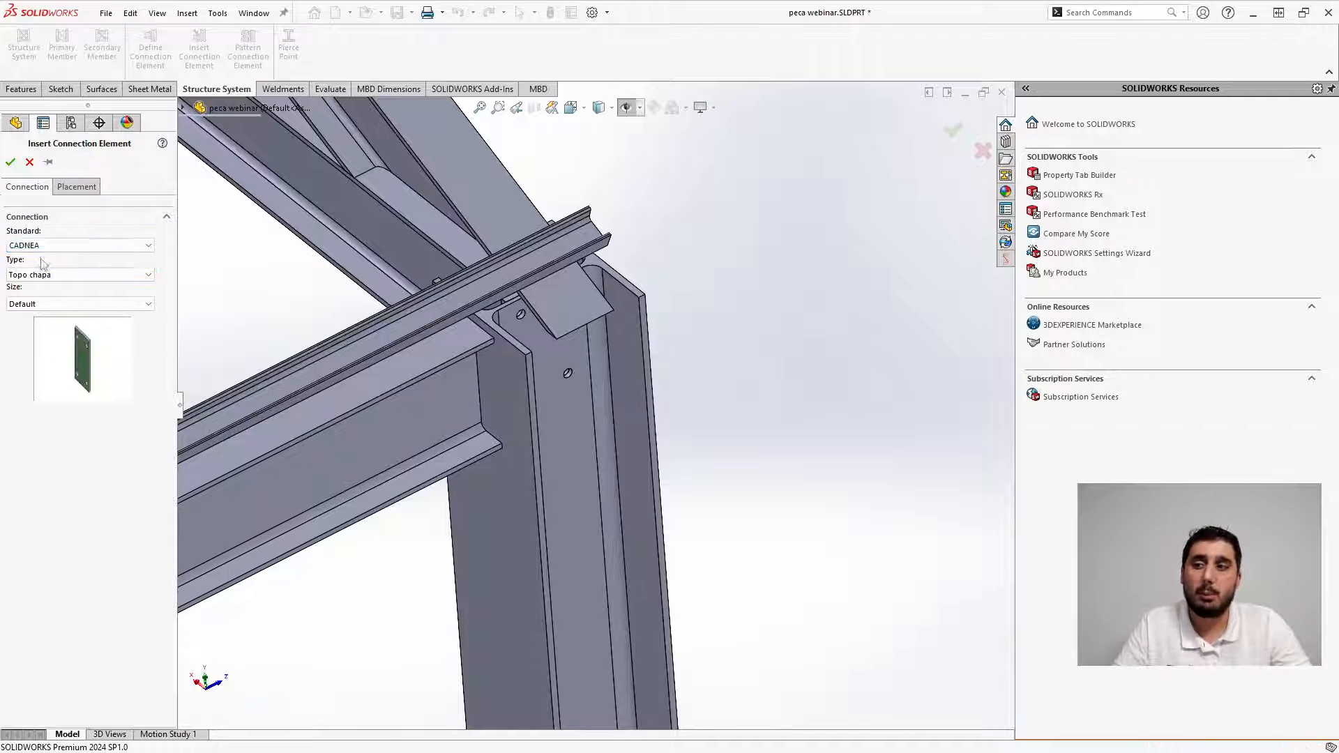
left_click(76, 186)
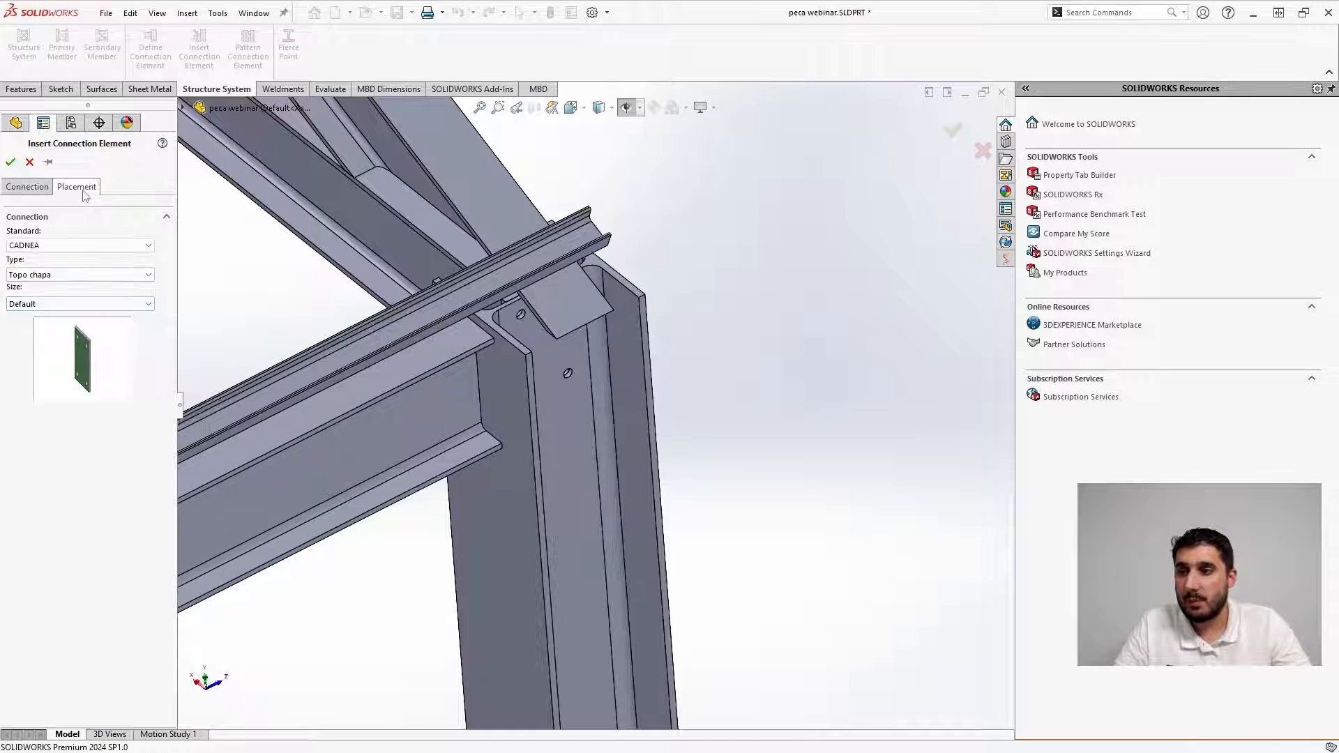
Place the second plate on the end of Member33 with the drilled corner column as cut scope, and apply it
left_click(459, 394)
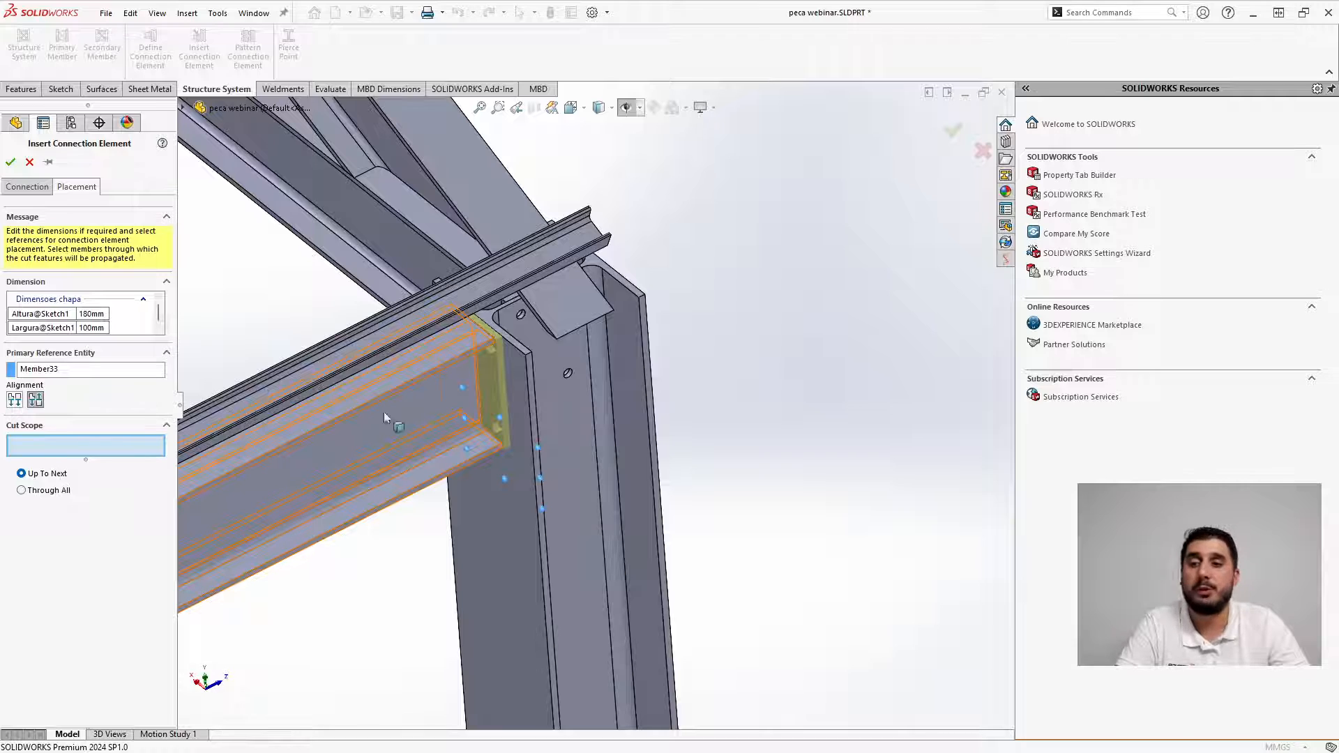
left_click(559, 389)
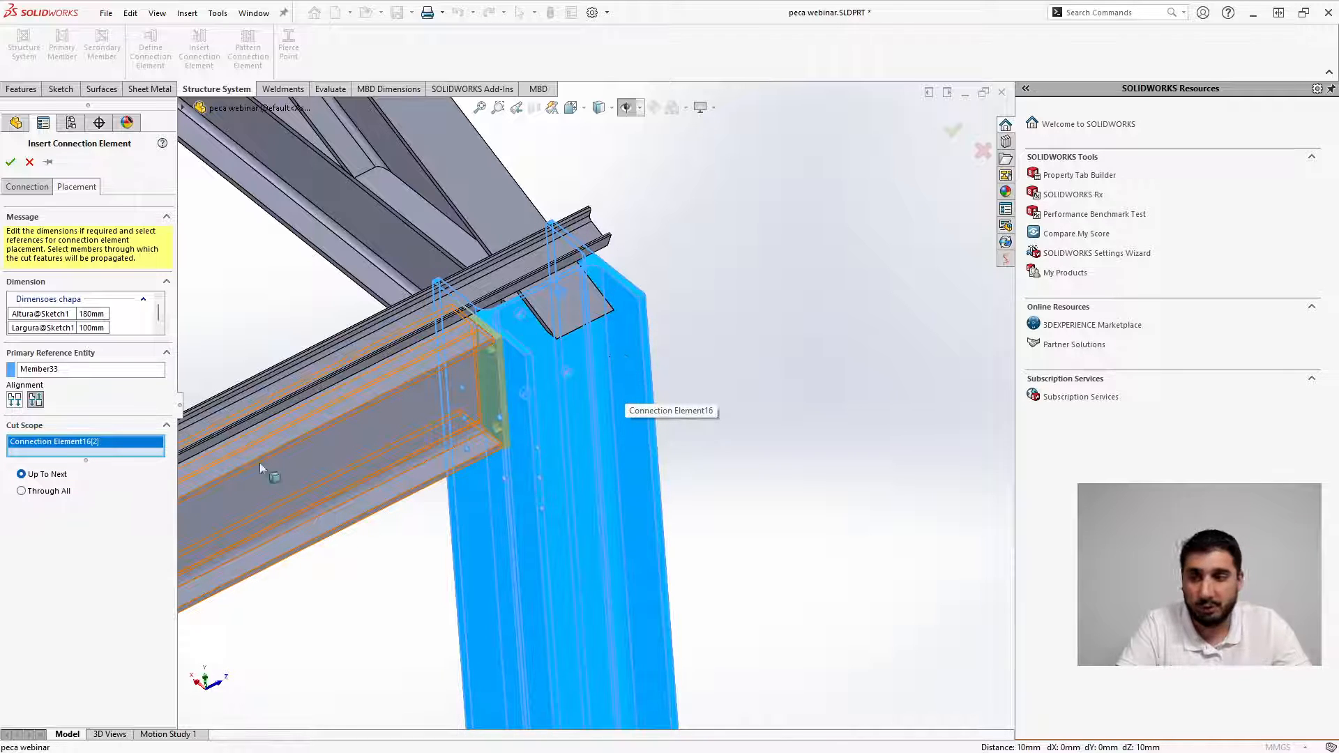
left_click(10, 162)
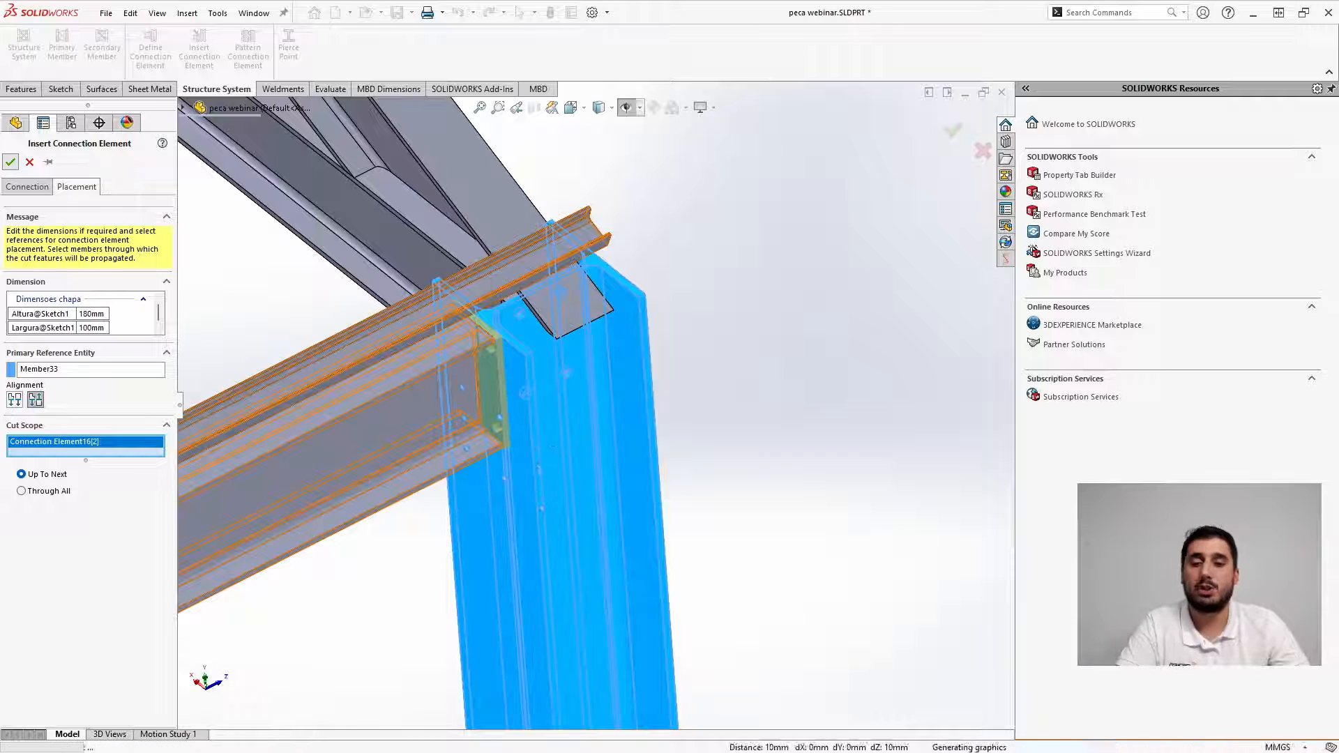
Examine the inserted plates and their holes at the beam-column corner joint from several sides
scroll(516, 430, "up", 5)
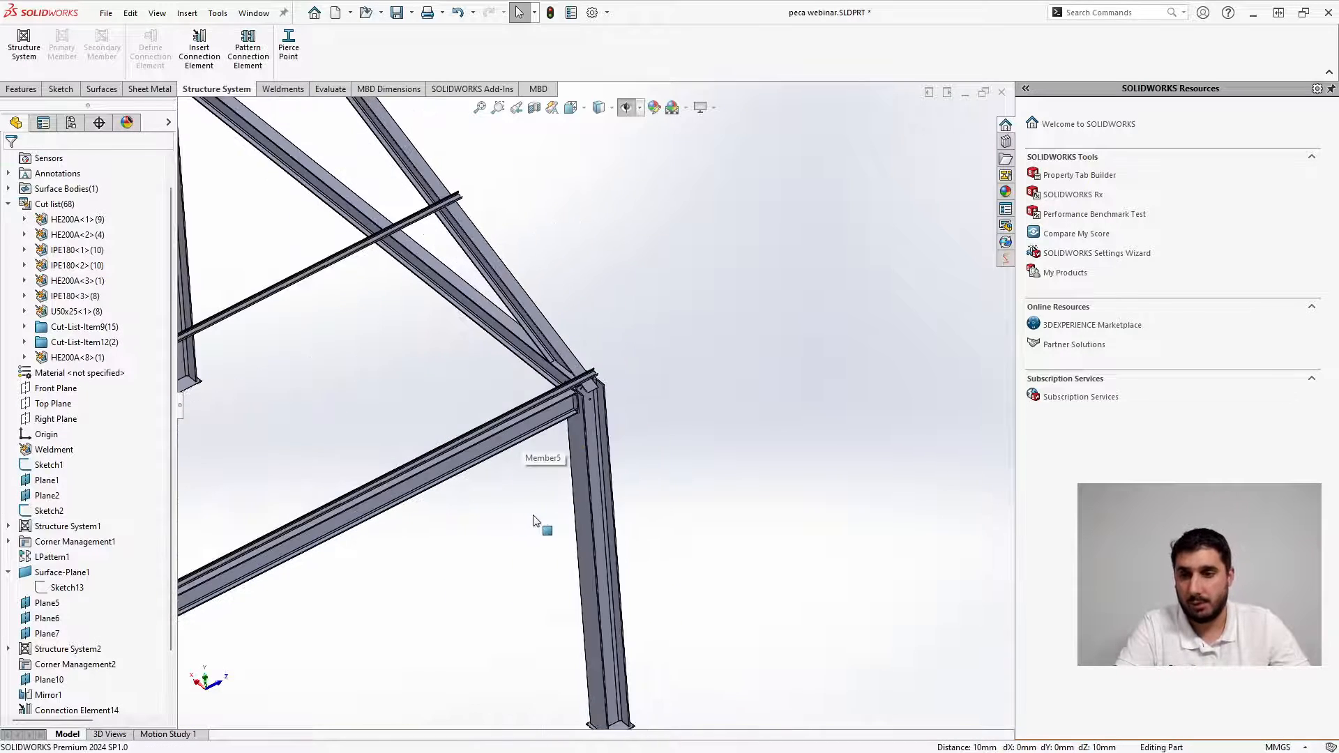
scroll(537, 530, "up", 5)
middle_click_drag(544, 544, 465, 617)
scroll(537, 517, "down", 8)
mouse_move(536, 471)
middle_mouse_down()
mouse_move(491, 467)
mouse_move(546, 454)
middle_mouse_up()
middle_click_drag(636, 564, 544, 529)
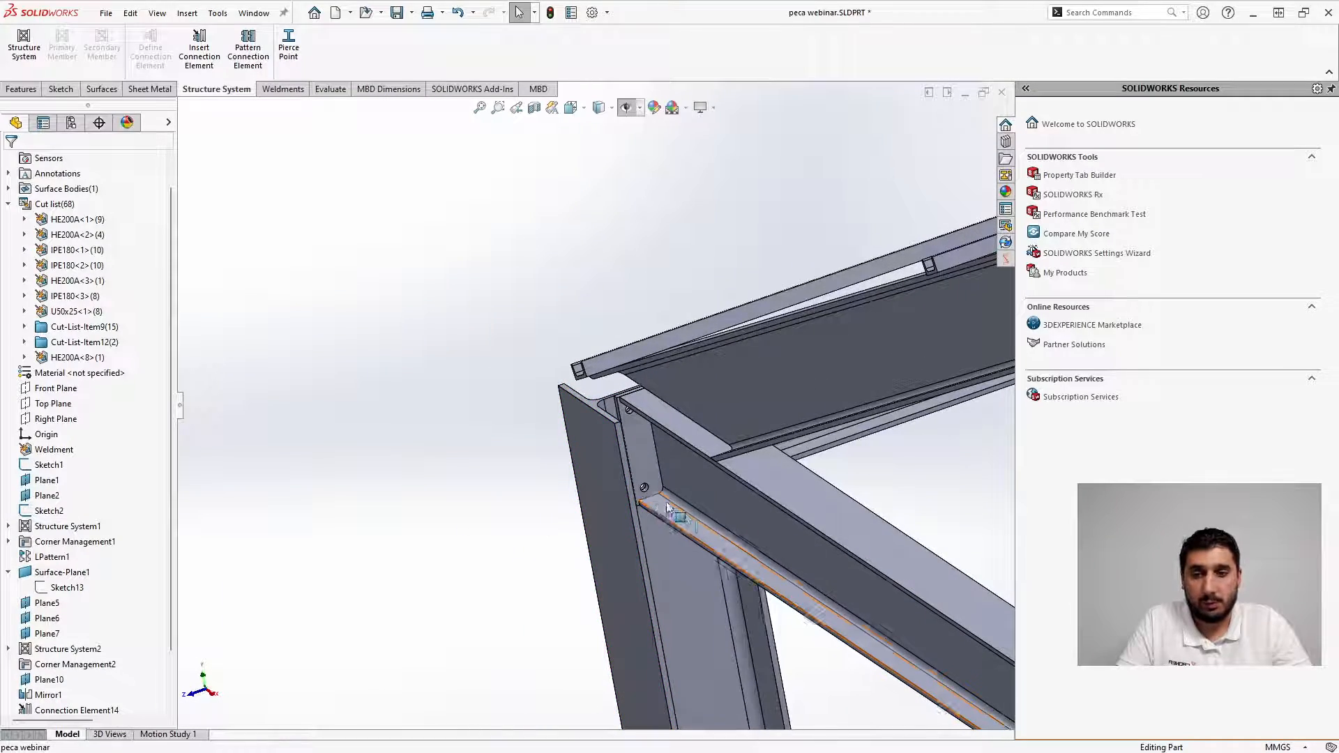
middle_click_drag(667, 507, 618, 472)
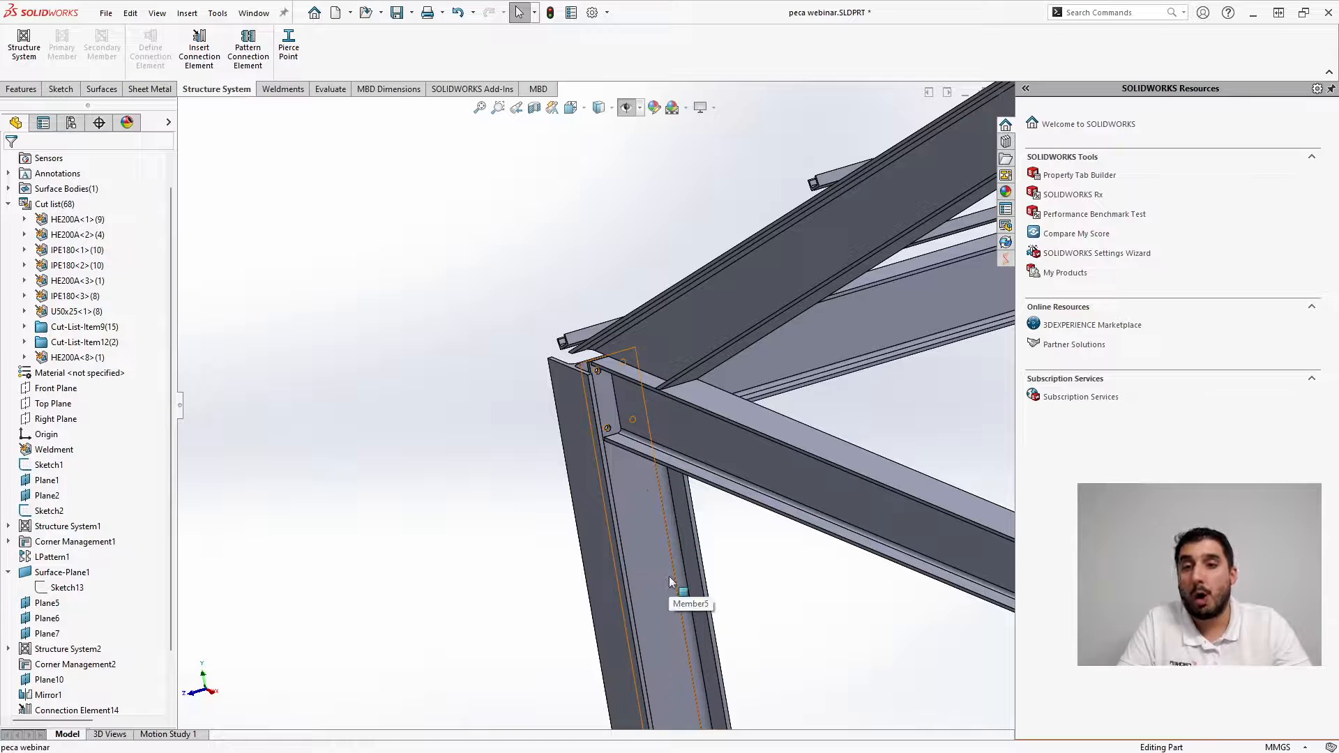
scroll(668, 576, "up", 5)
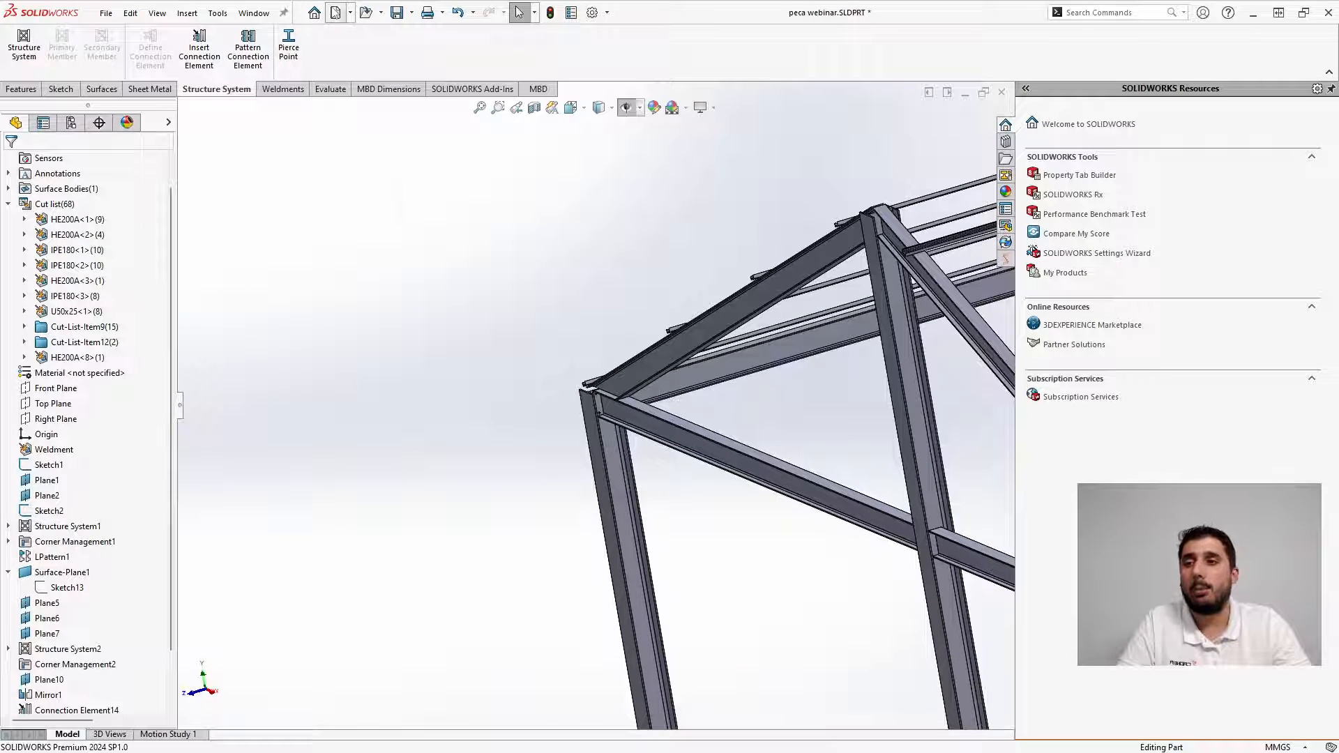
Create a new part and start a sketch on its Front Plane
left_click(336, 13)
left_click(706, 503)
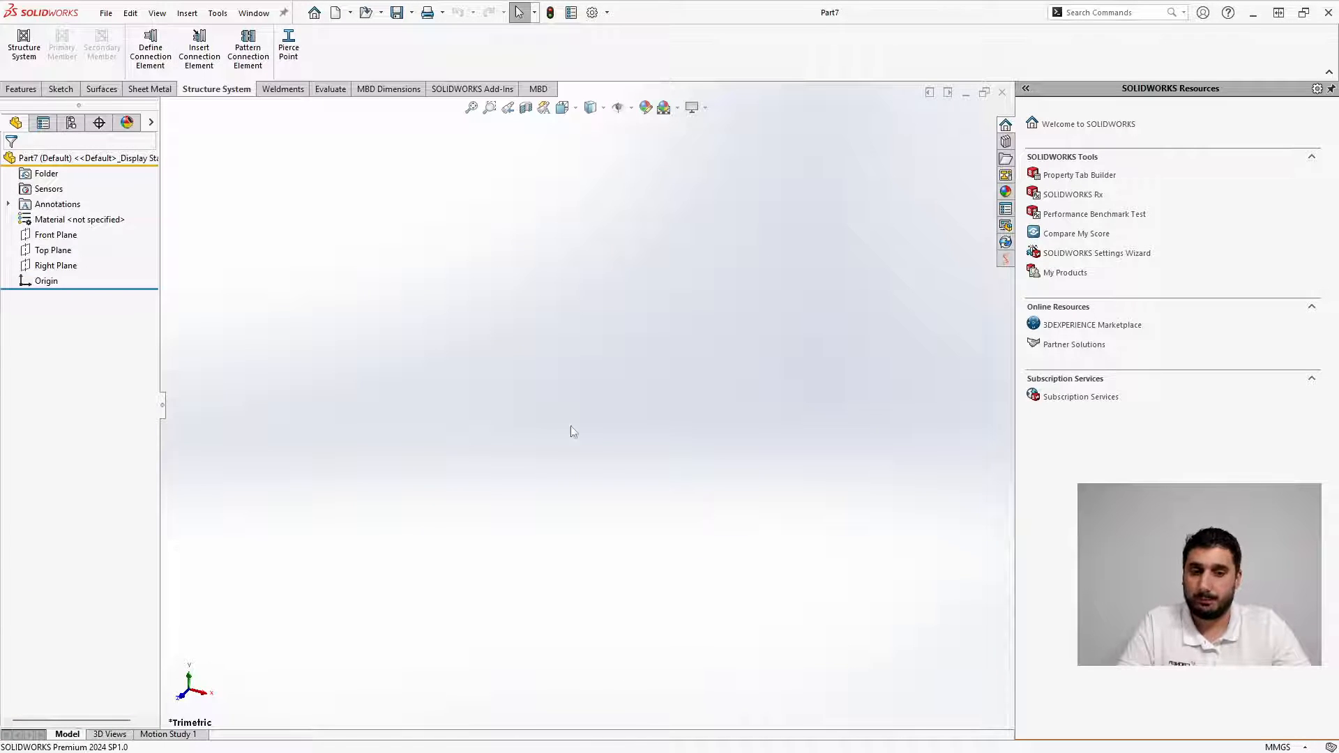
right_click(55, 235)
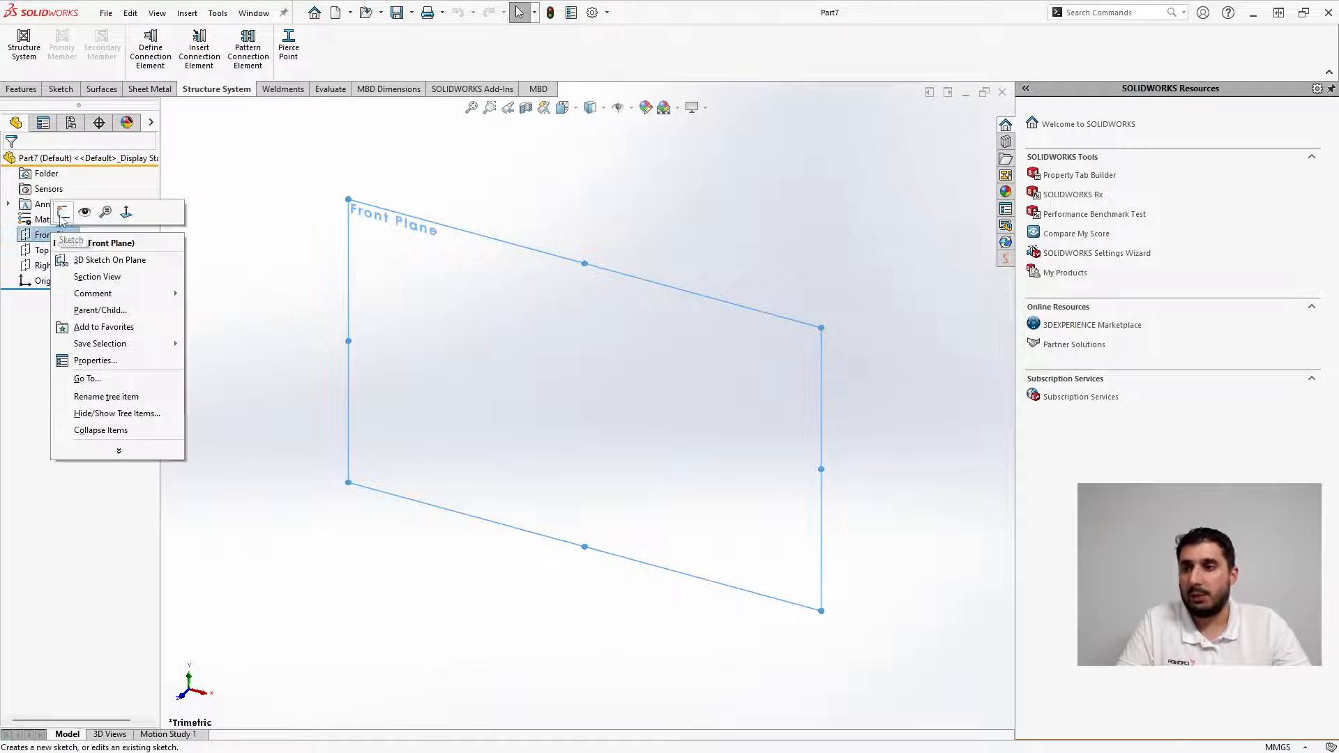
left_click(62, 217)
Sketch an L with its corner at the origin from a vertical and a horizontal line, equal in length at about 41 mm
right_click_drag(577, 487, 515, 484)
left_click(586, 518)
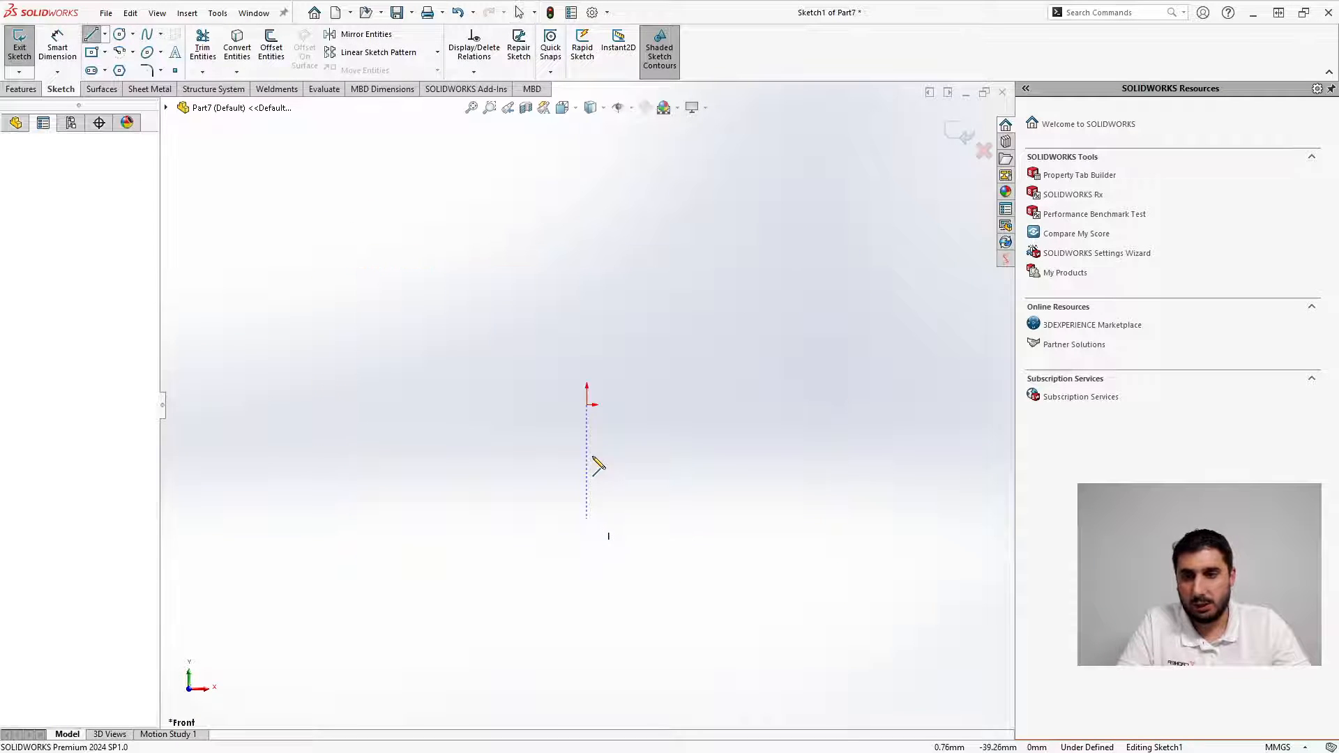
left_click(587, 405)
left_click(707, 404)
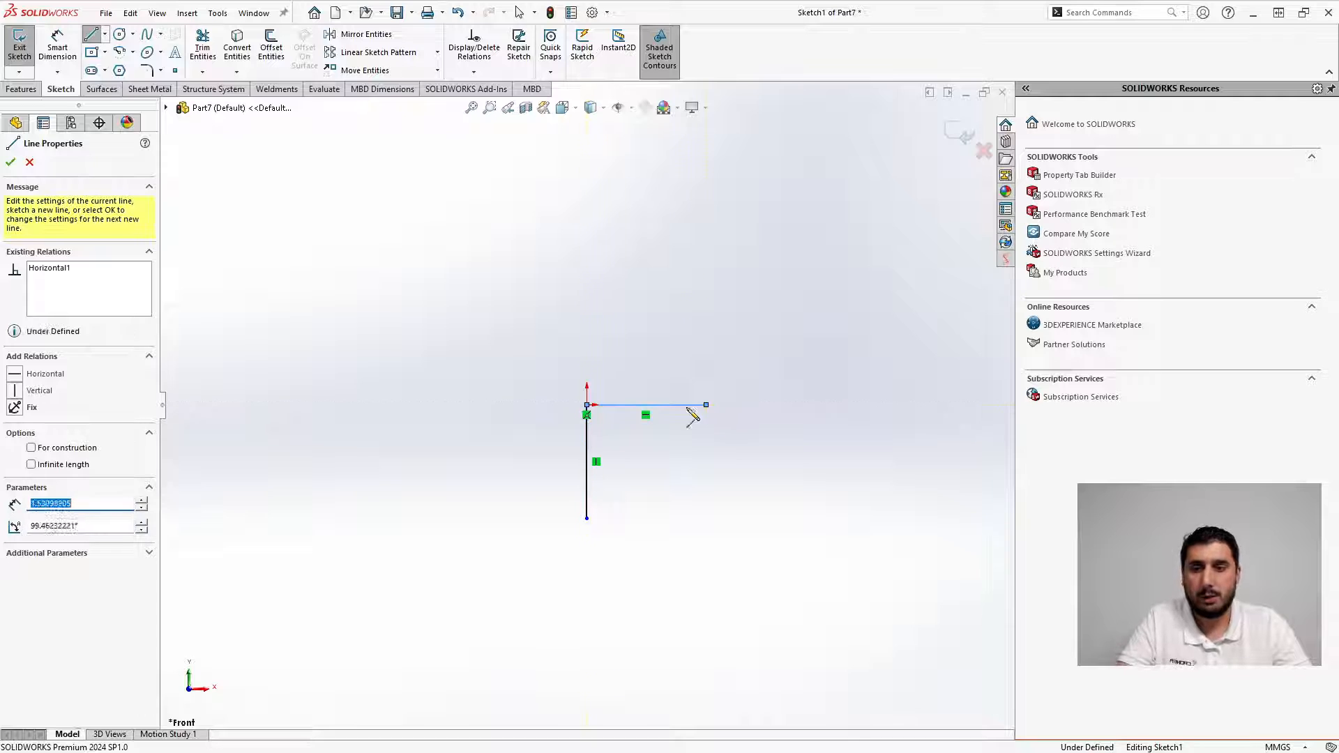
key("Escape")
mouse_move(506, 359)
left_mouse_down()
mouse_move(732, 570)
mouse_move(754, 562)
left_mouse_up()
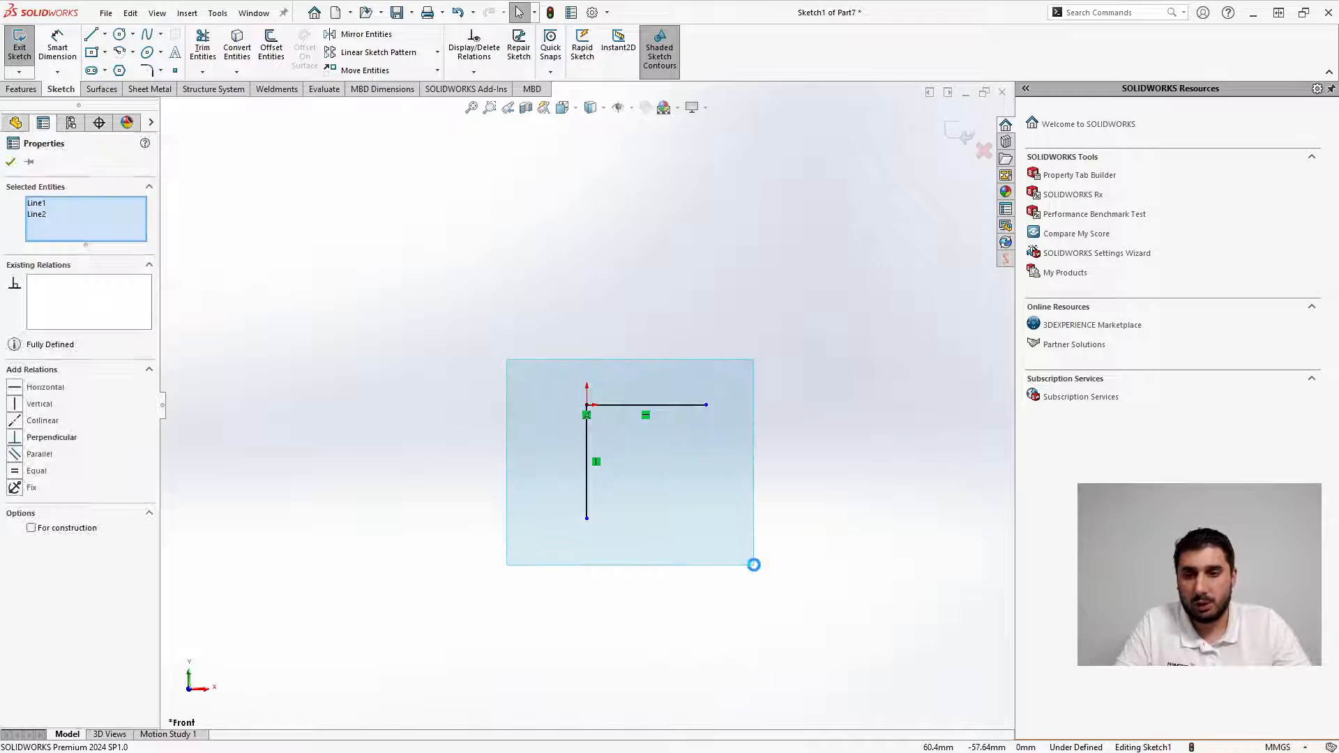
left_click(618, 514)
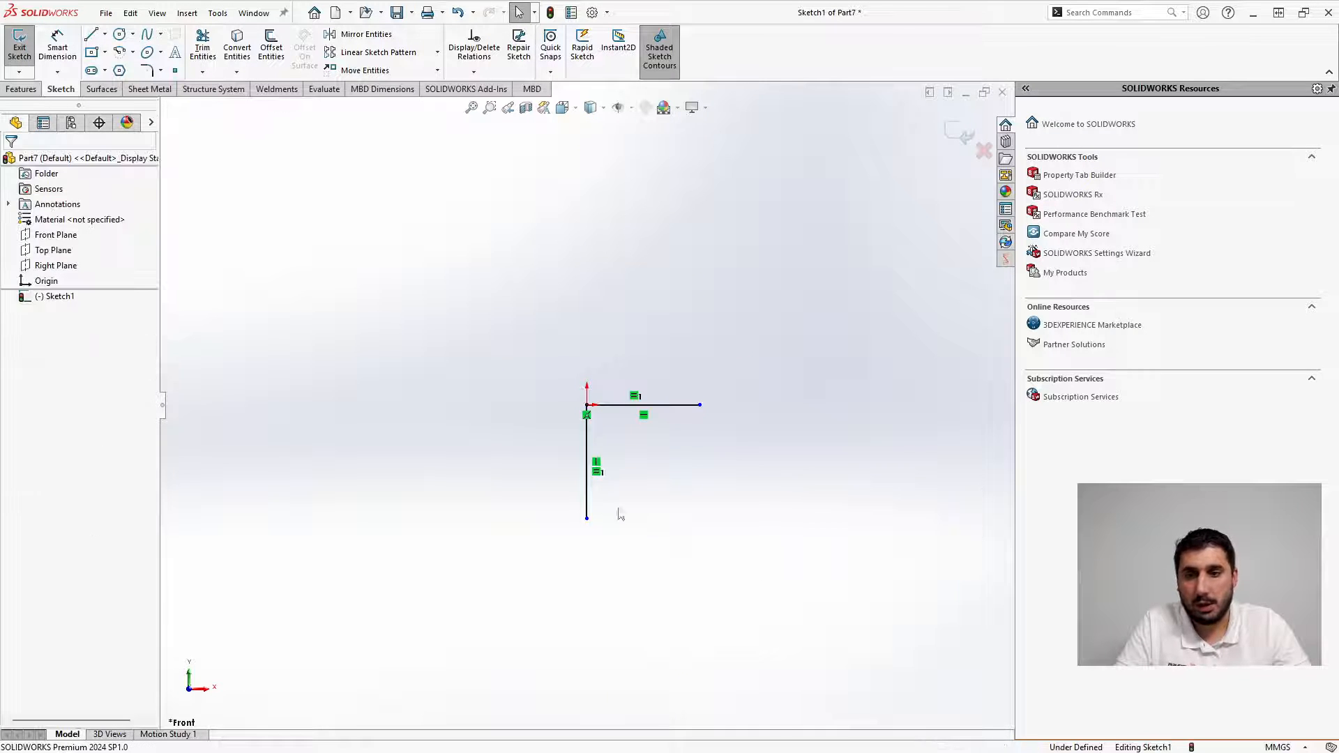
Dimension the horizontal line of the L to 200 mm
right_click_drag(684, 599, 681, 530)
left_click(662, 409)
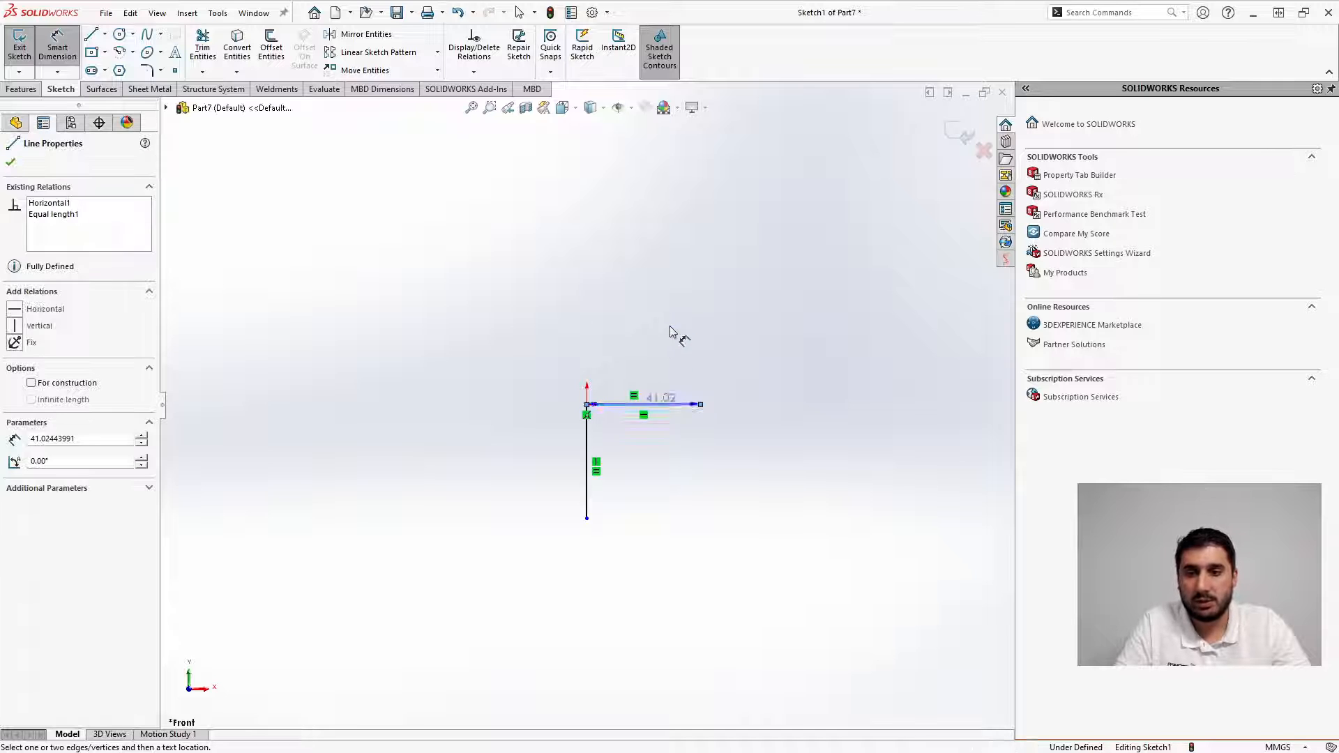
left_click(668, 331)
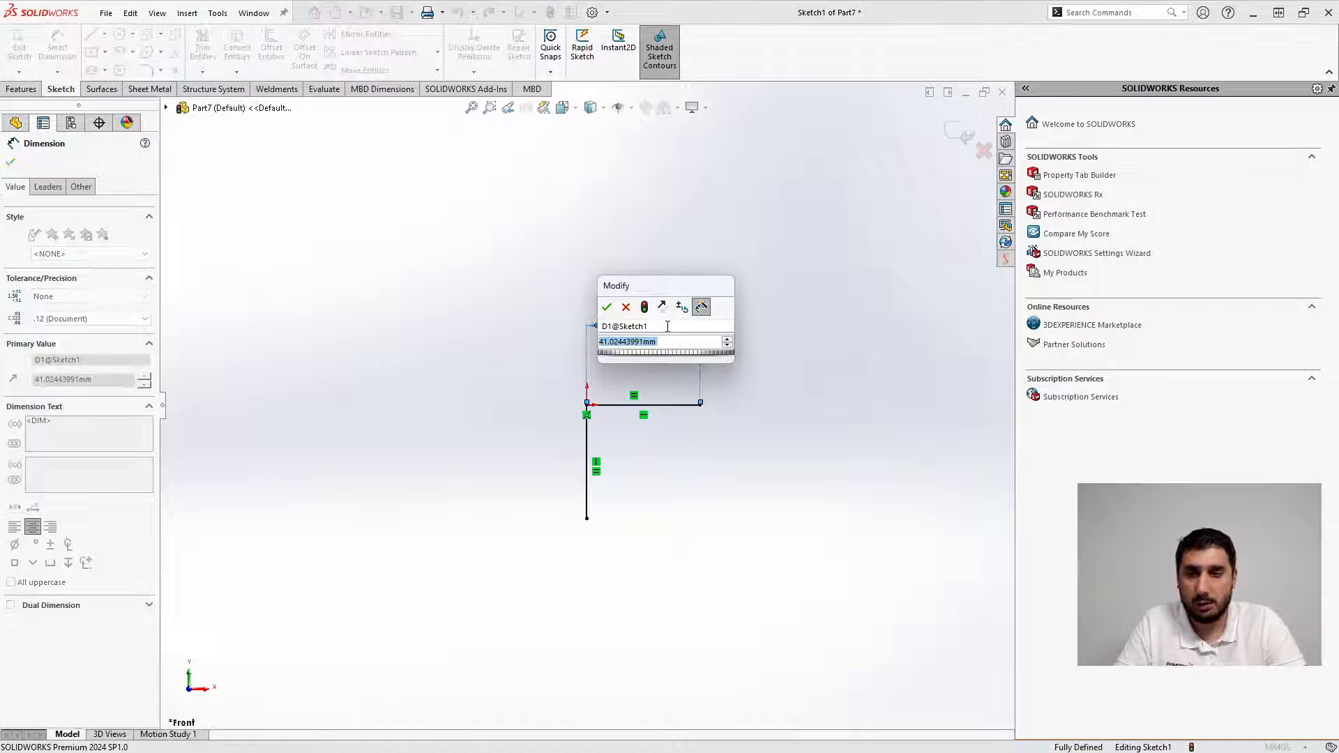
type("200")
key("Return")
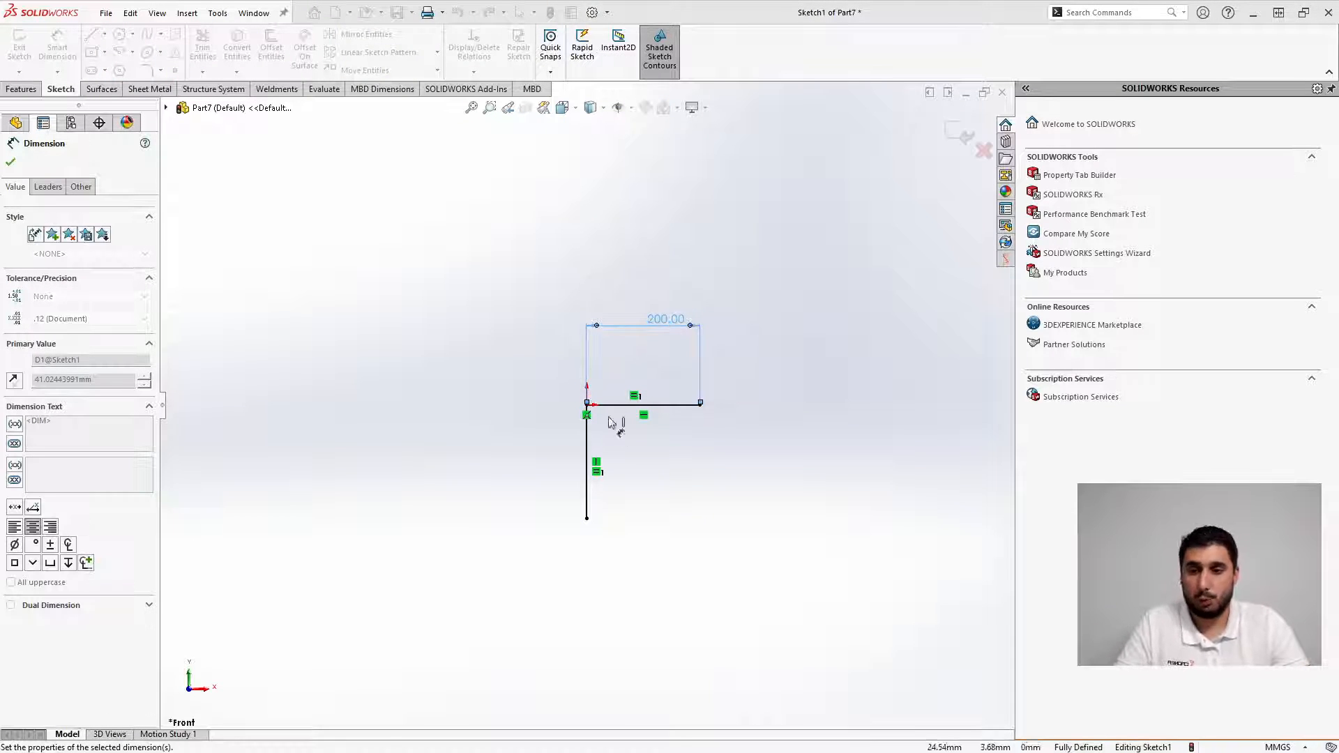
key("Escape")
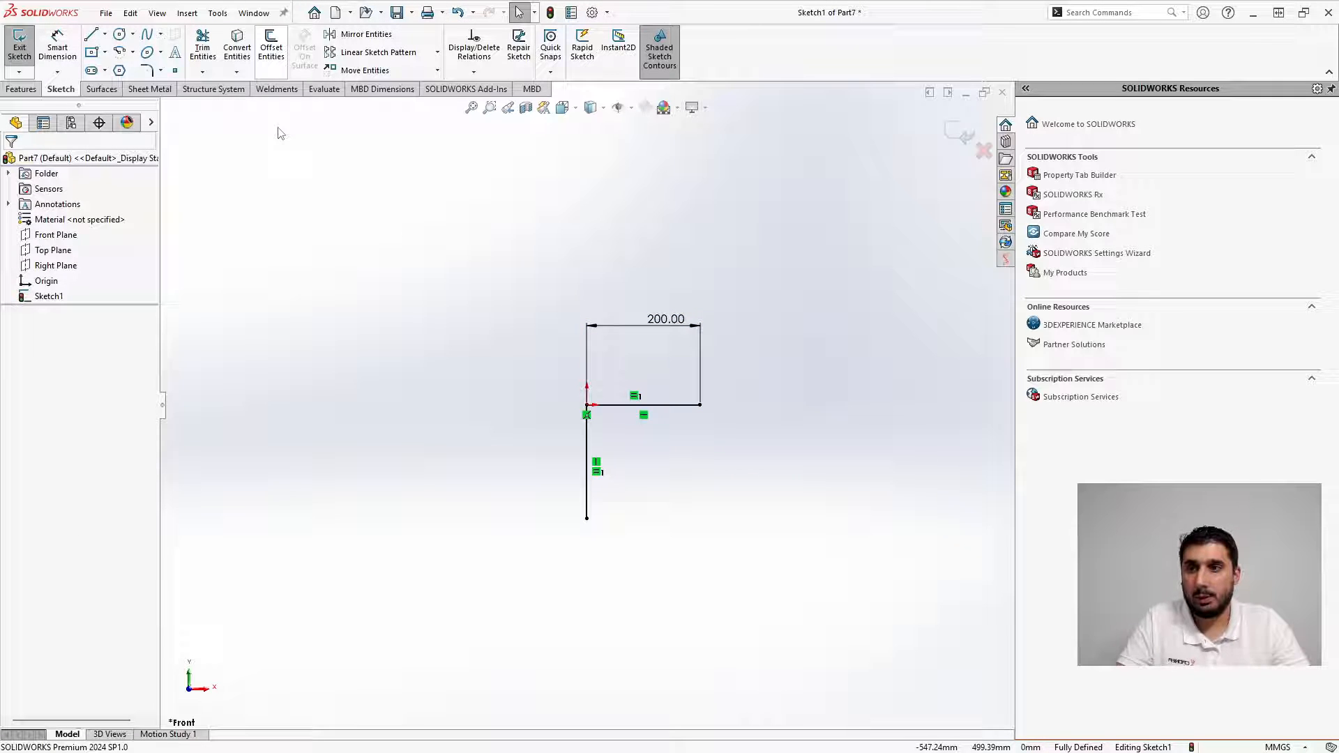
Offset the L-shaped chain 10 mm to its inner side, with dimensions added and the ends capped by lines
left_click(272, 43)
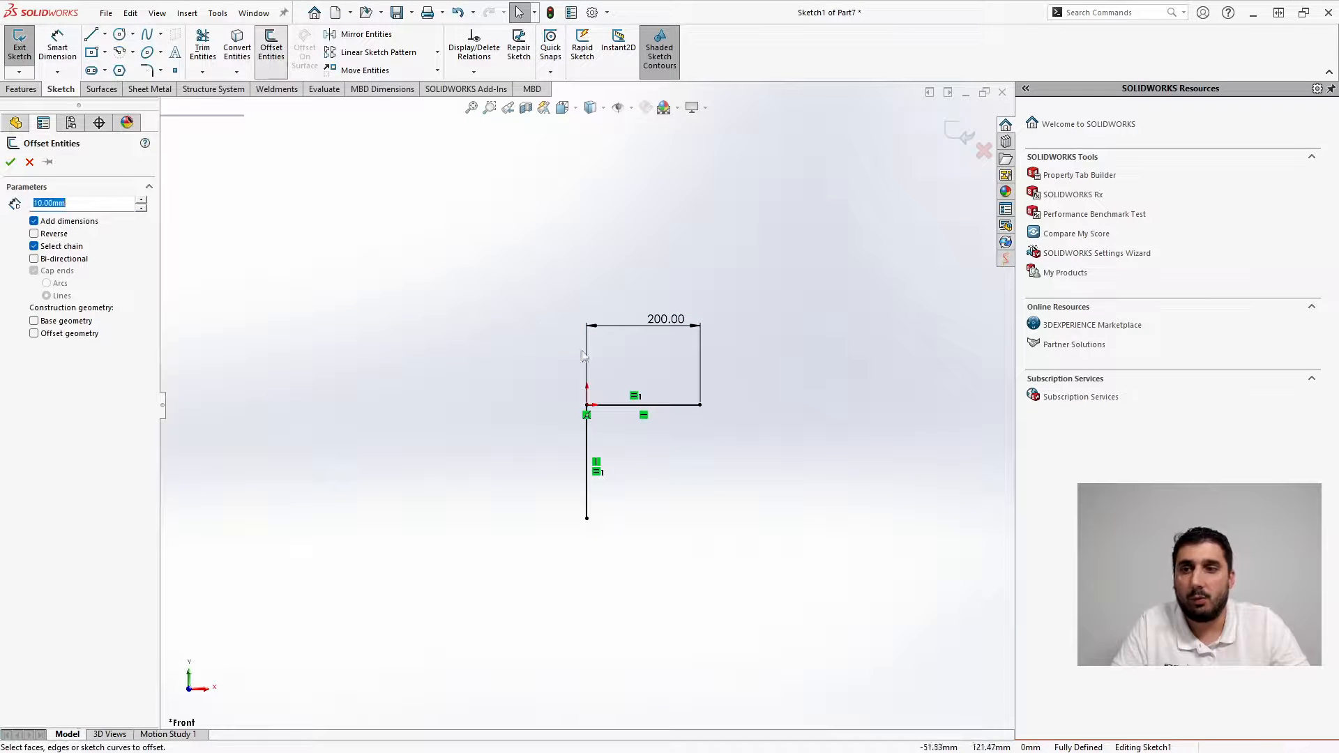
left_click(638, 404)
scroll(781, 465, "down", 4)
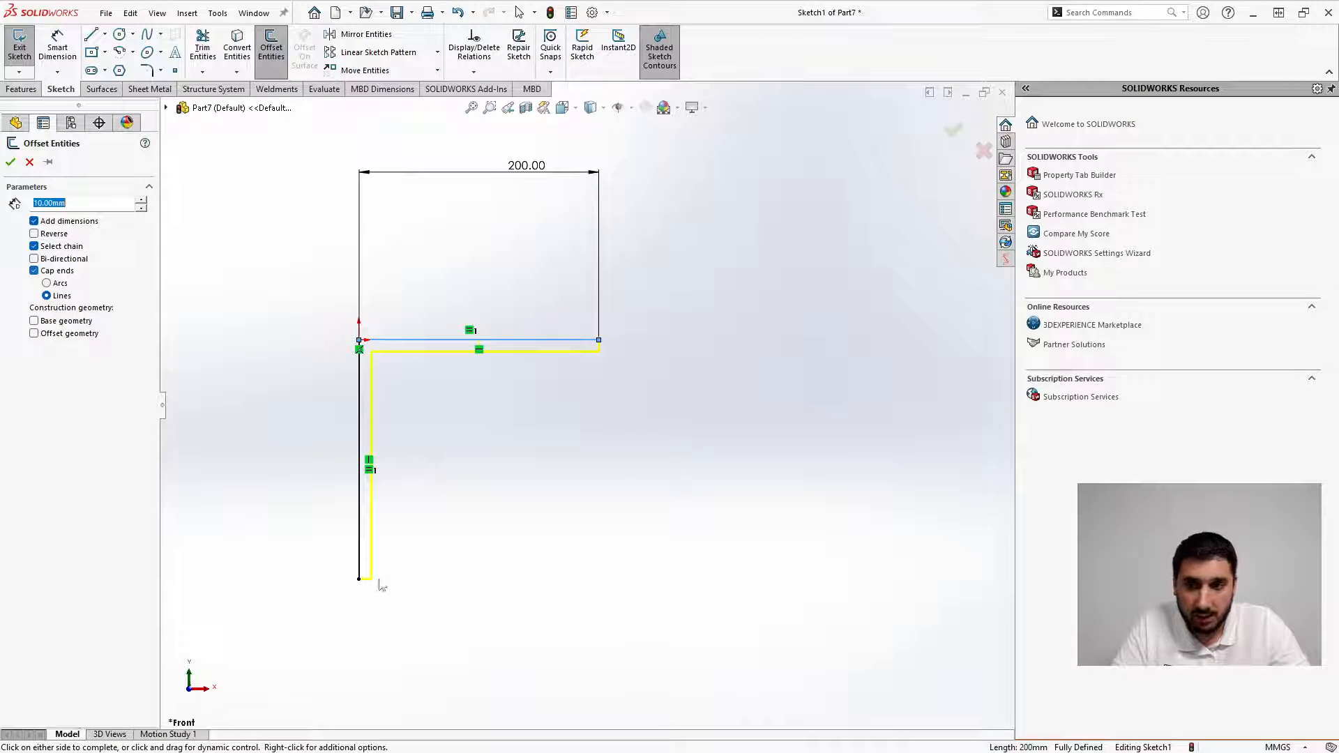
left_click(10, 162)
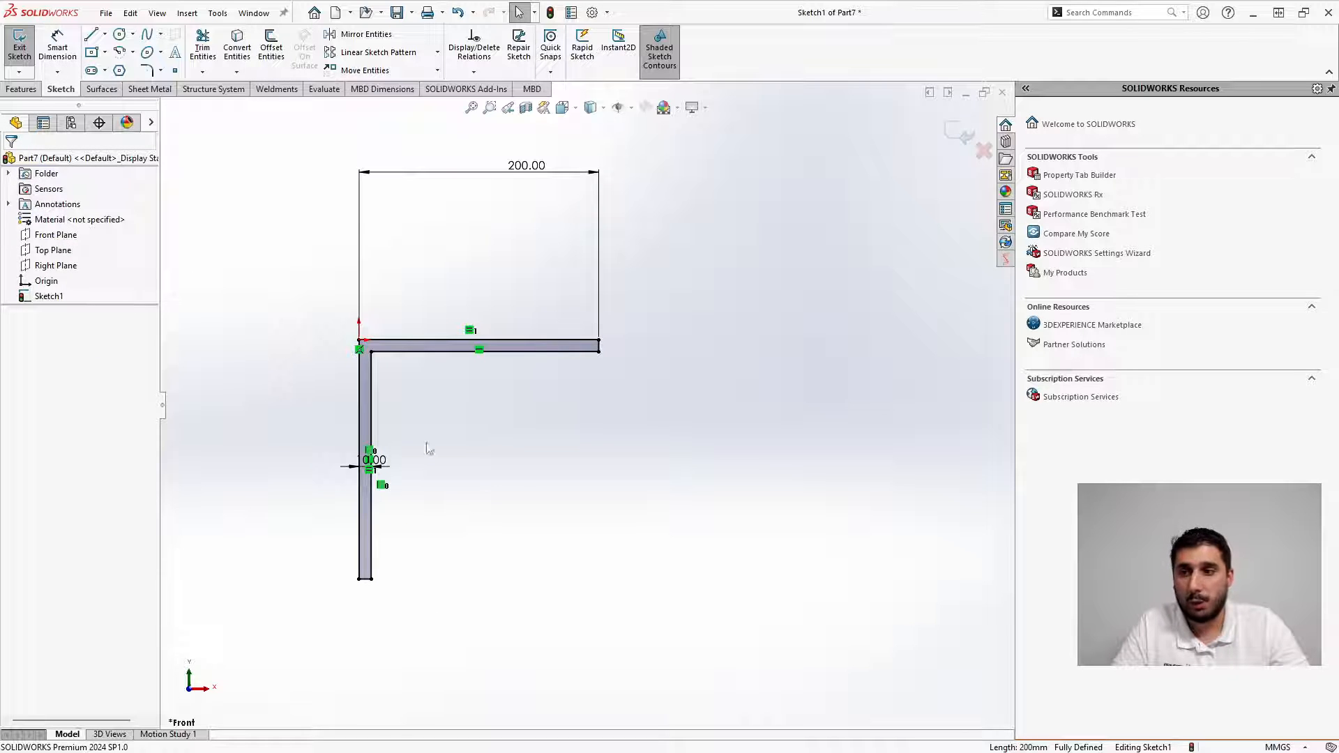
Extrude the L-shaped profile 100 mm with the Mid Plane end condition
left_click(21, 89)
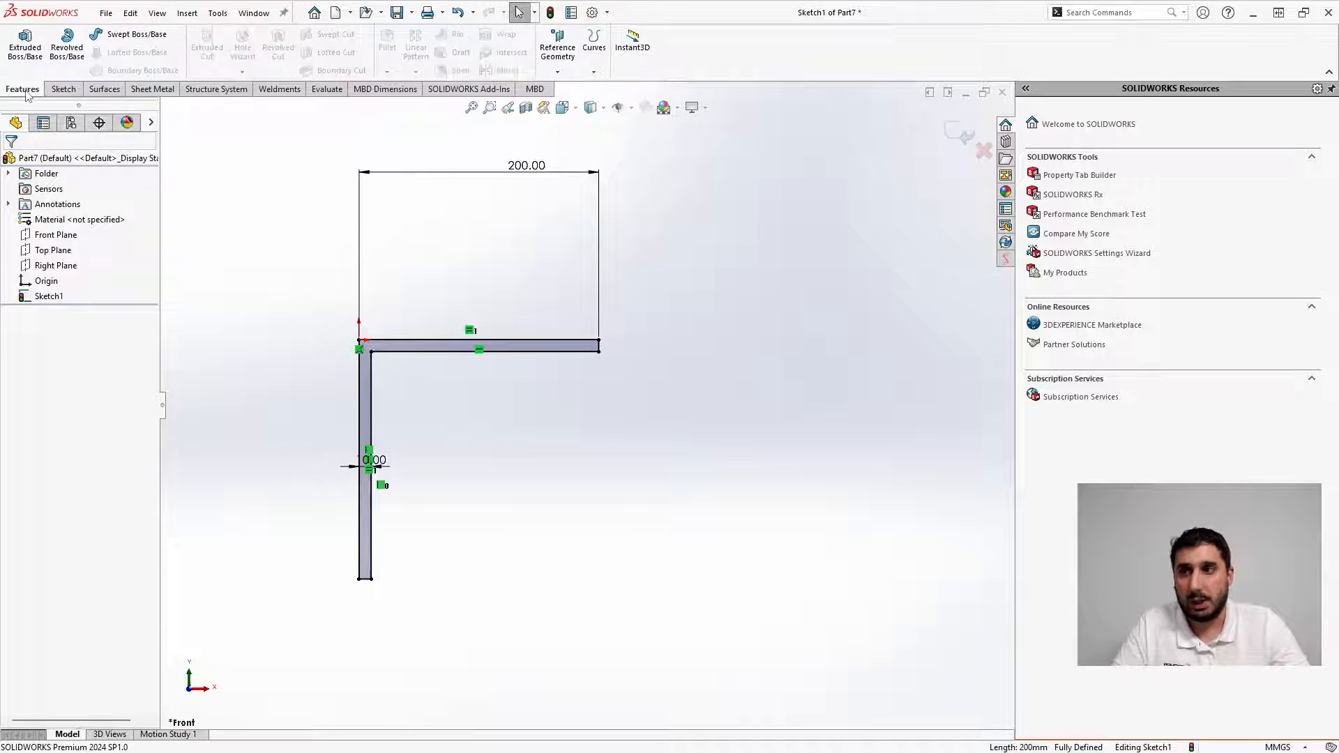
left_click(37, 47)
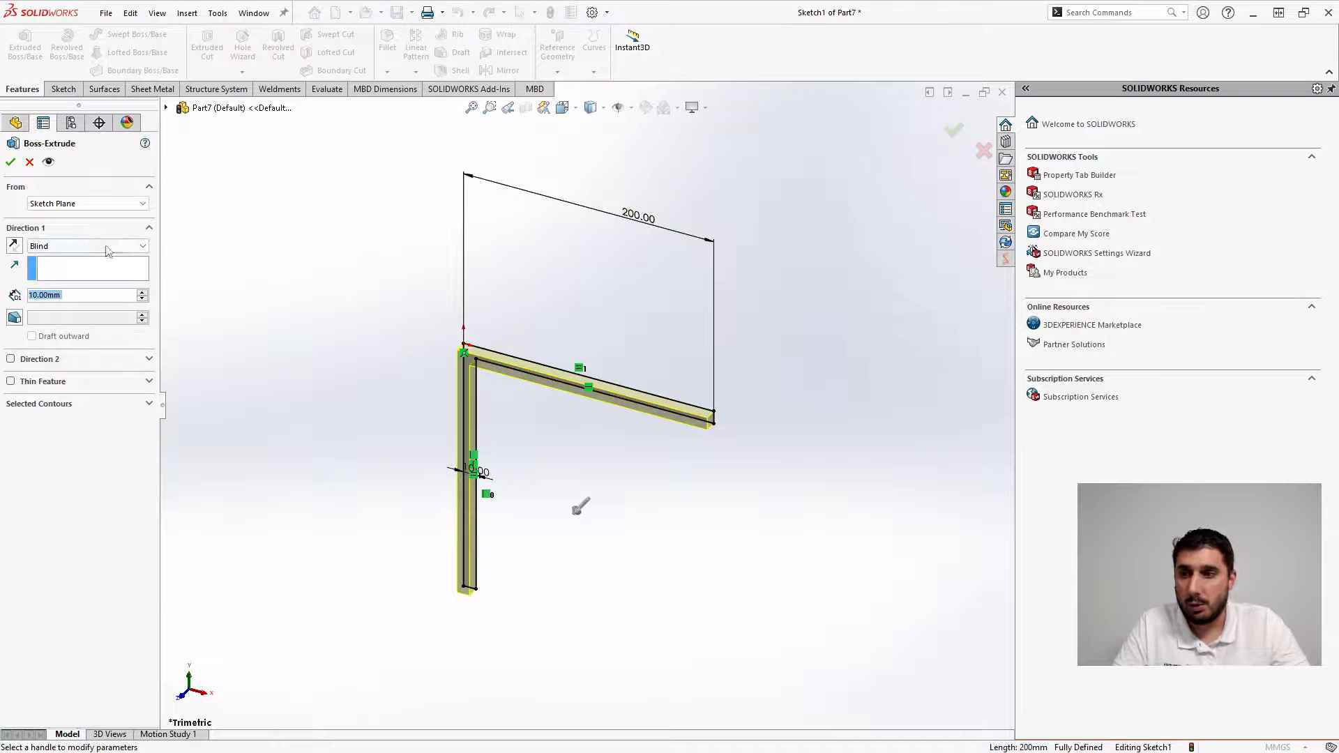
left_click(108, 247)
left_click(69, 302)
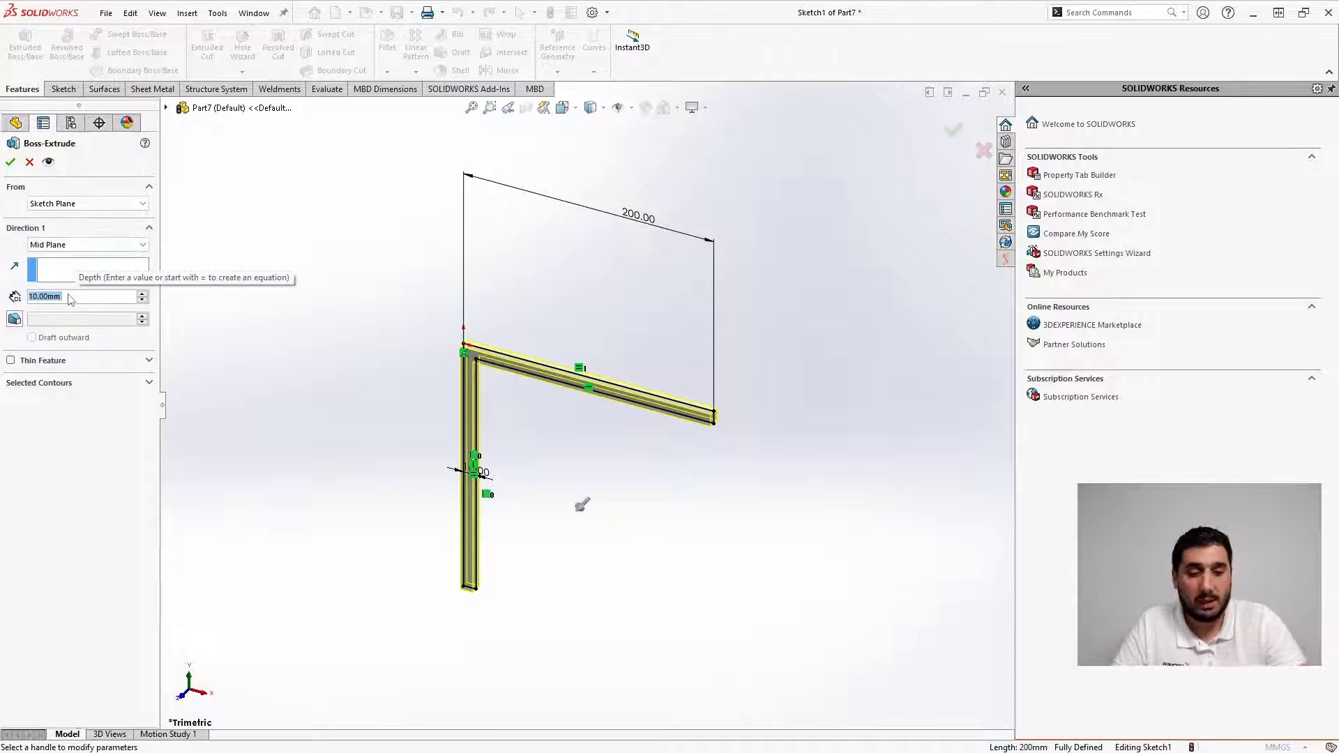
type("100")
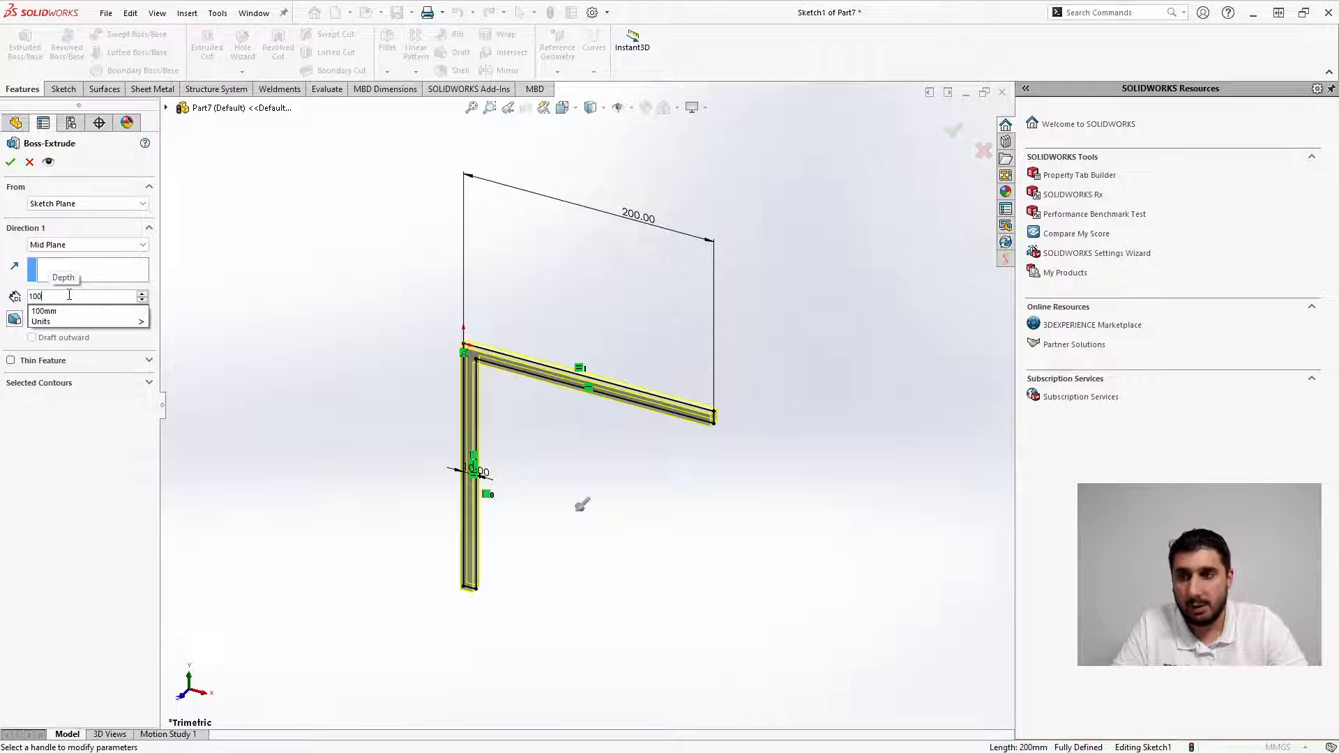
key("Return")
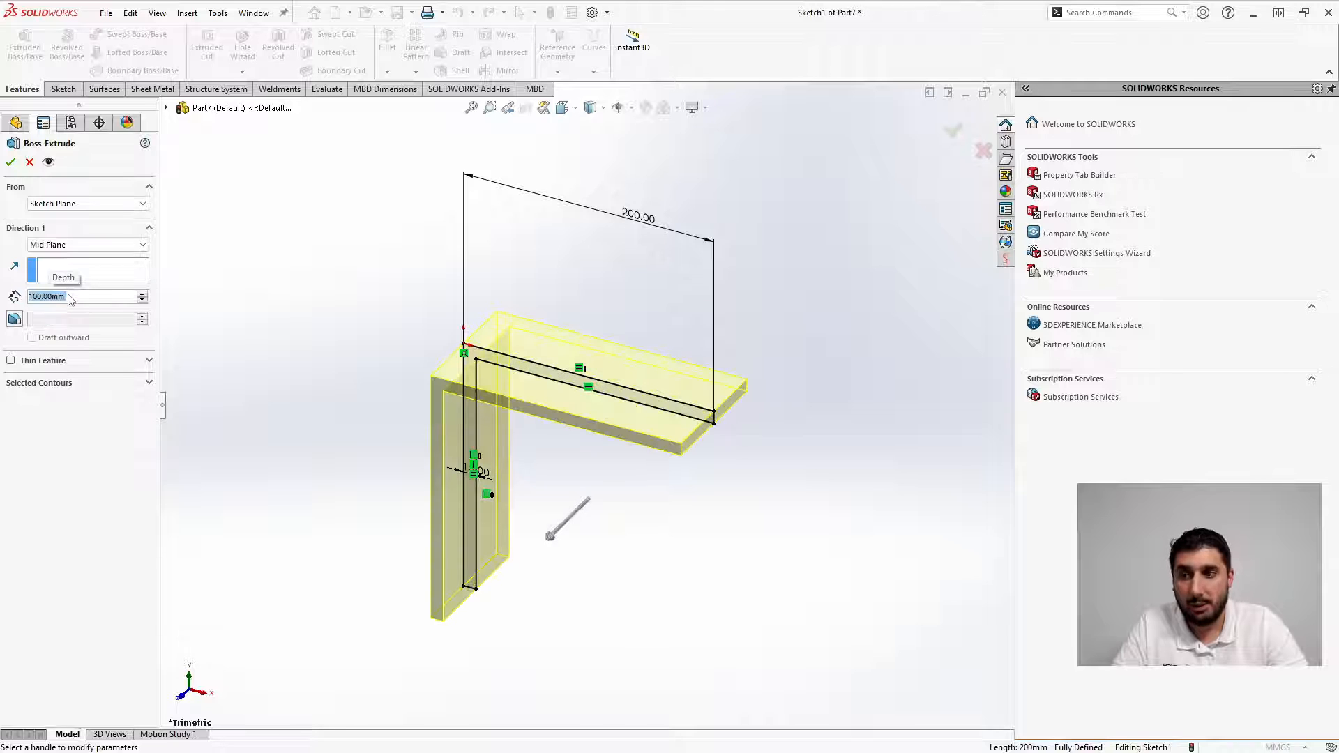
key("Return")
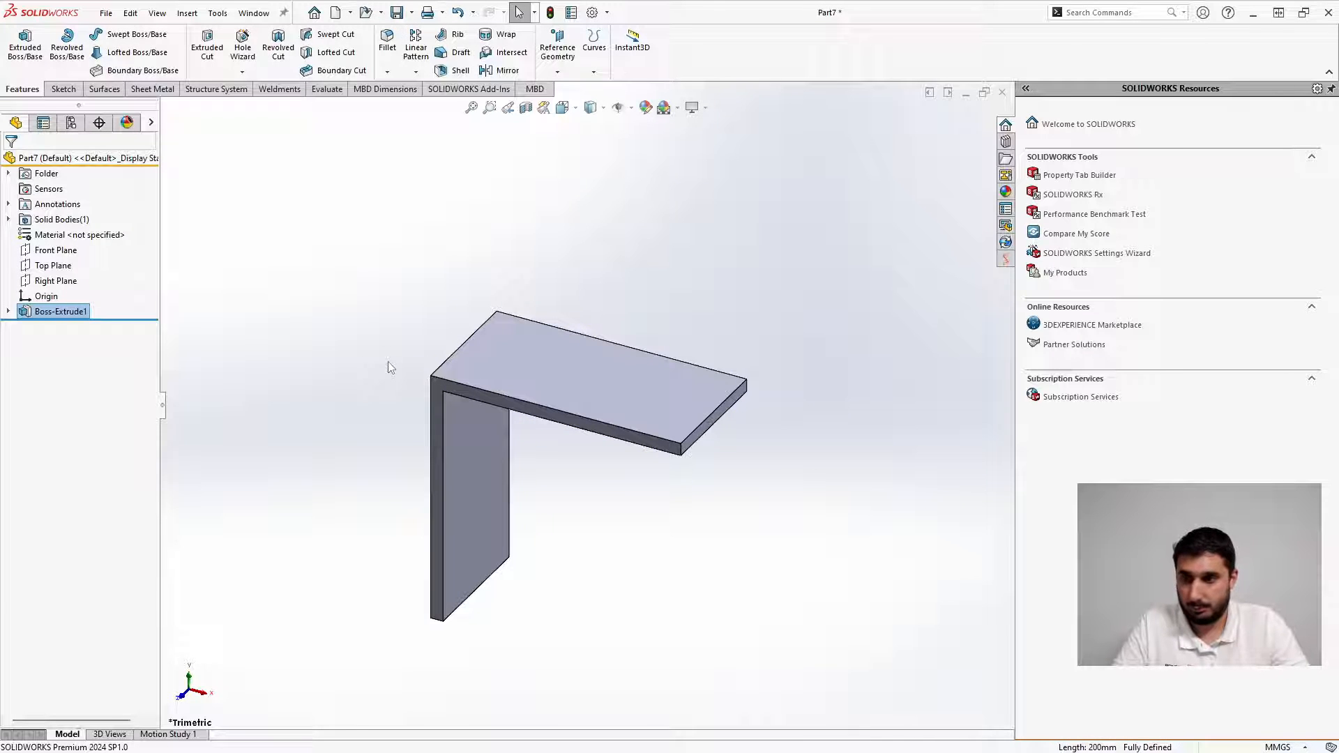
left_click(388, 361)
On the Front Plane, sketch a closed triangle in the bracket's inner corner, with legs about 124 mm vertical and 134 mm horizontal
middle_click_drag(513, 477, 512, 425)
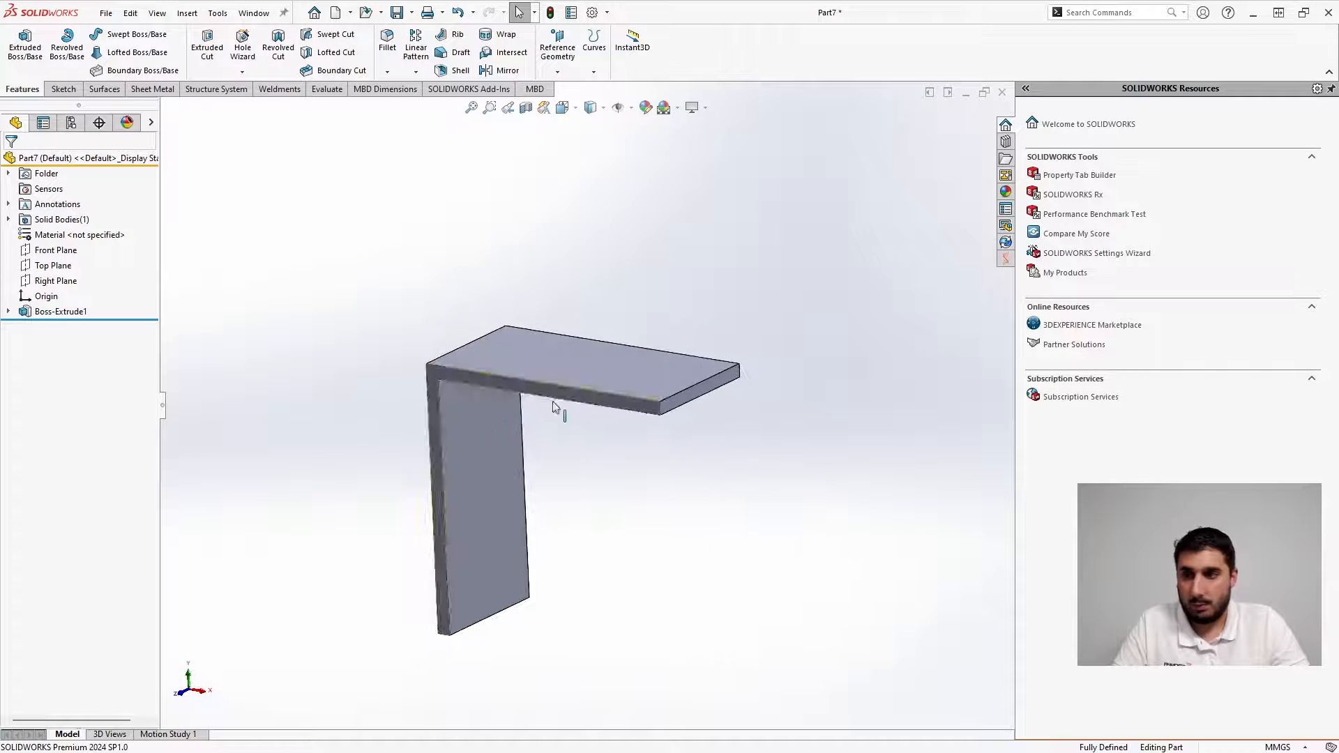
right_click(51, 252)
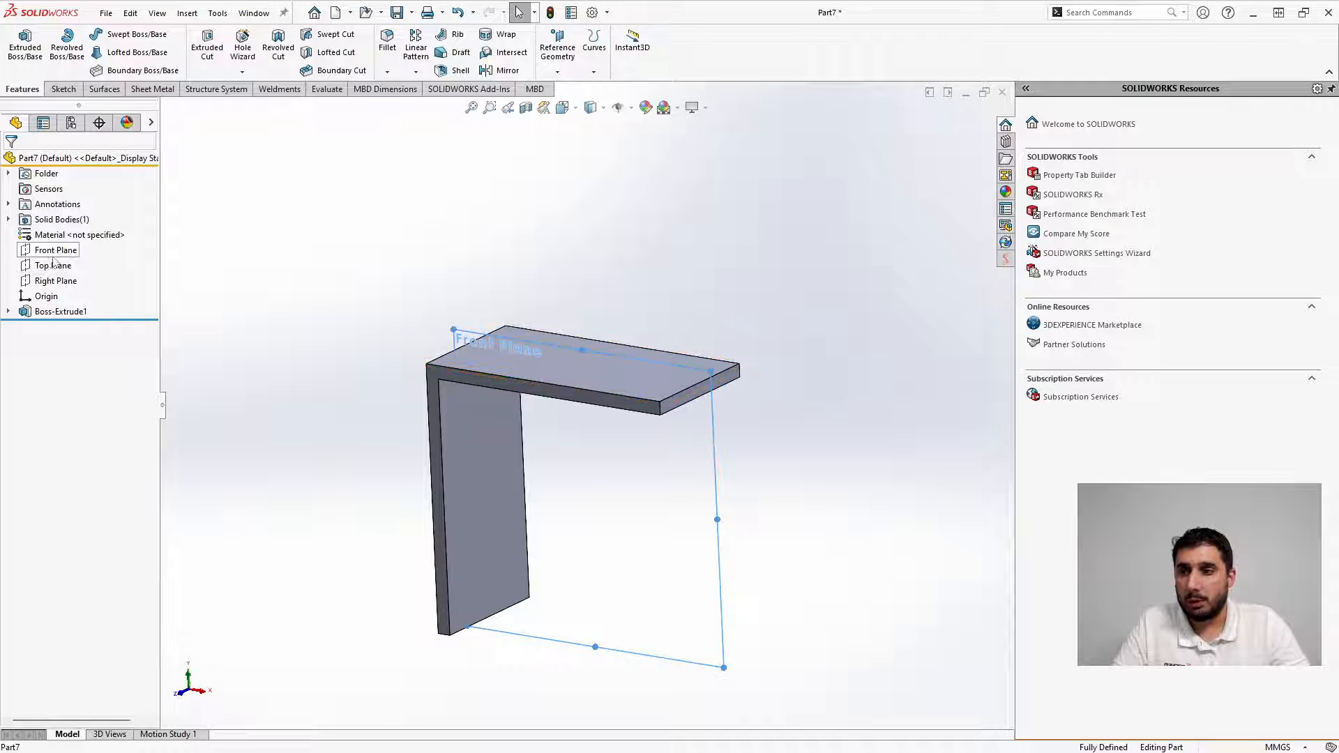
left_click(56, 237)
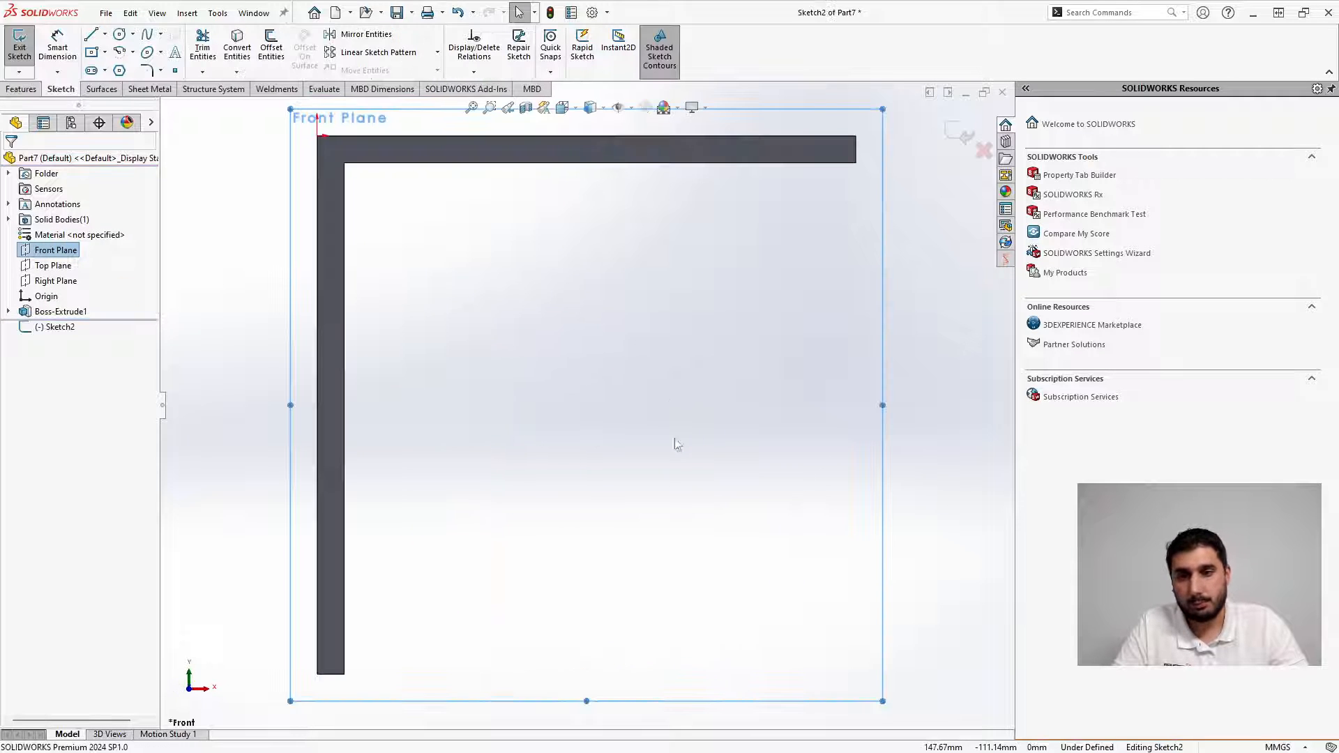
key("l")
left_click(344, 496)
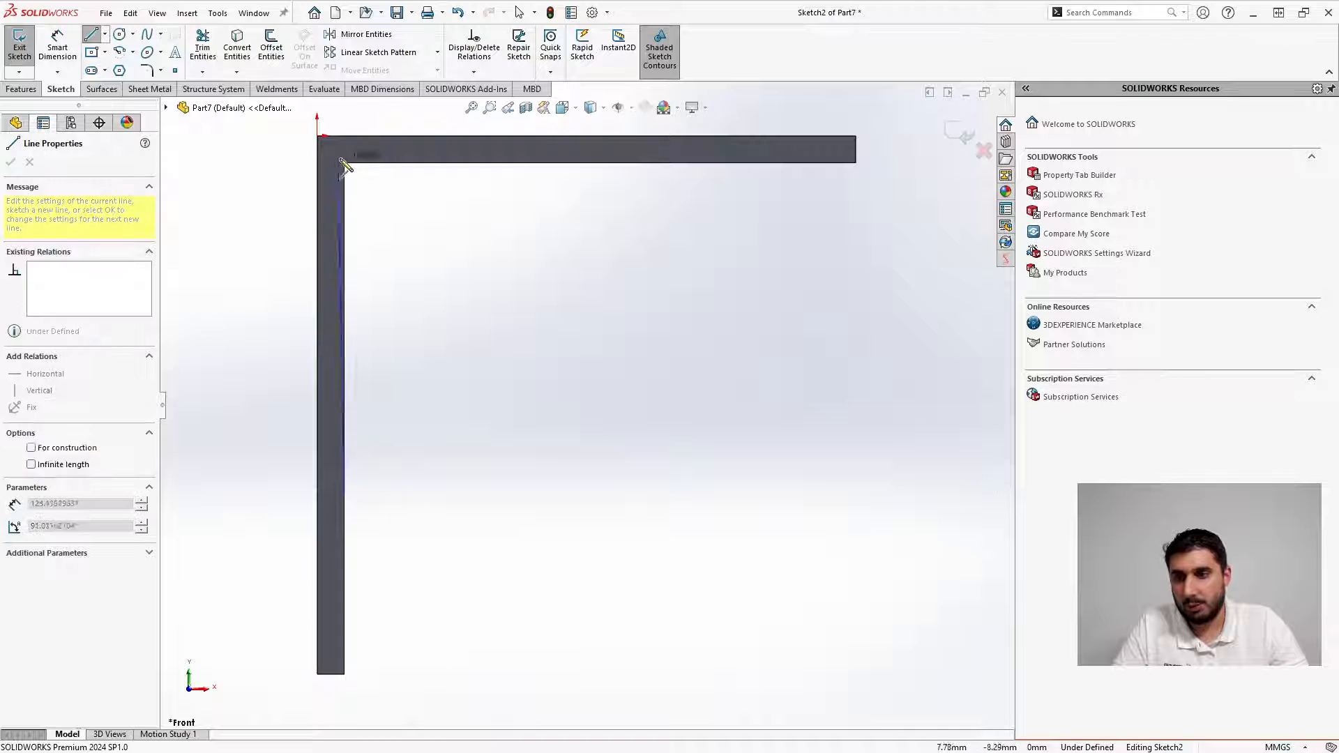
left_click(343, 164)
left_click(706, 163)
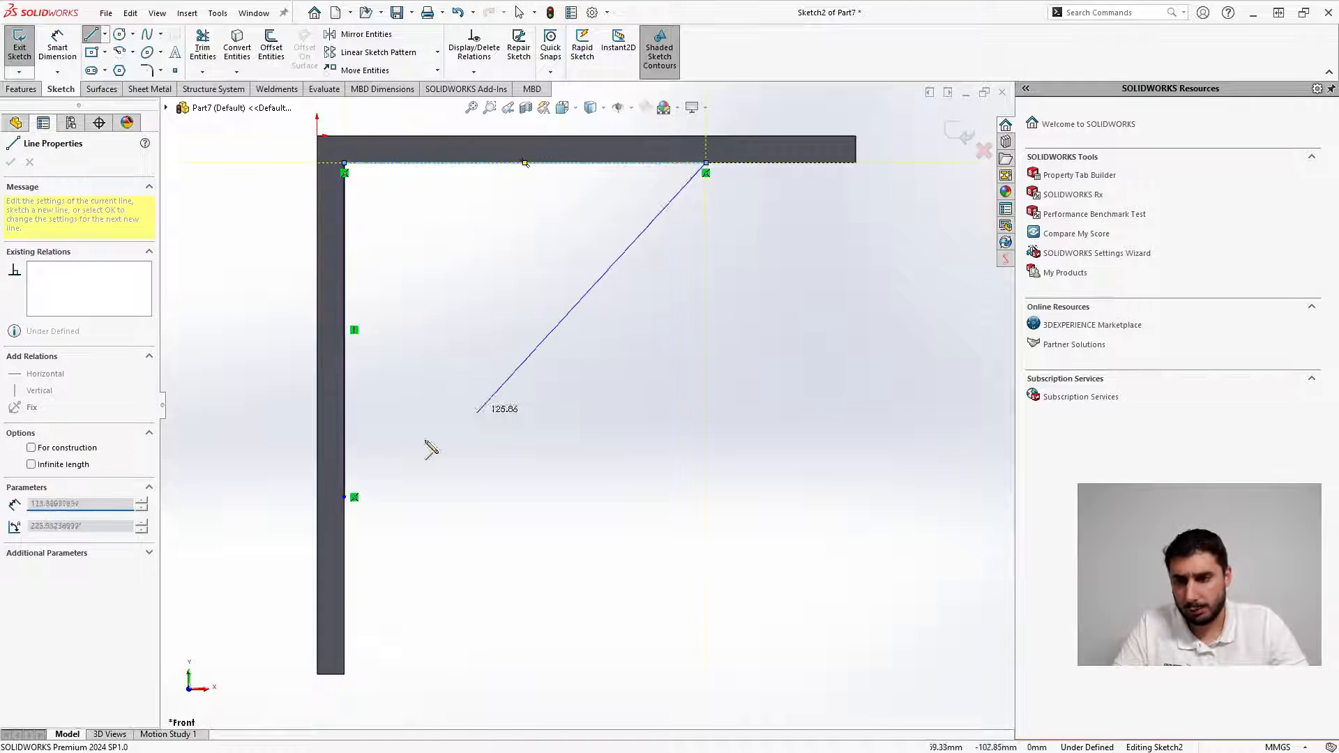
left_click(344, 496)
key("Escape")
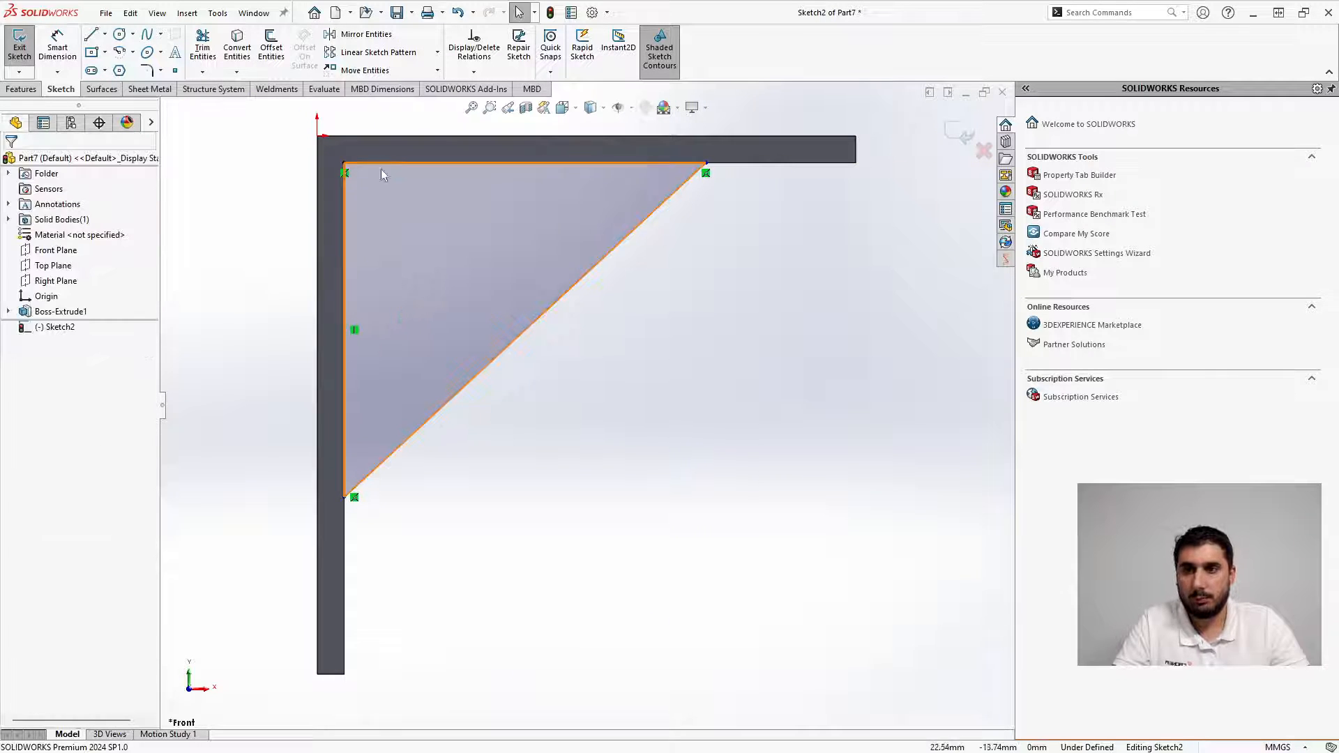
Make the triangle's horizontal and vertical legs equal in length
left_click(346, 196)
left_click(345, 193, "ctrl")
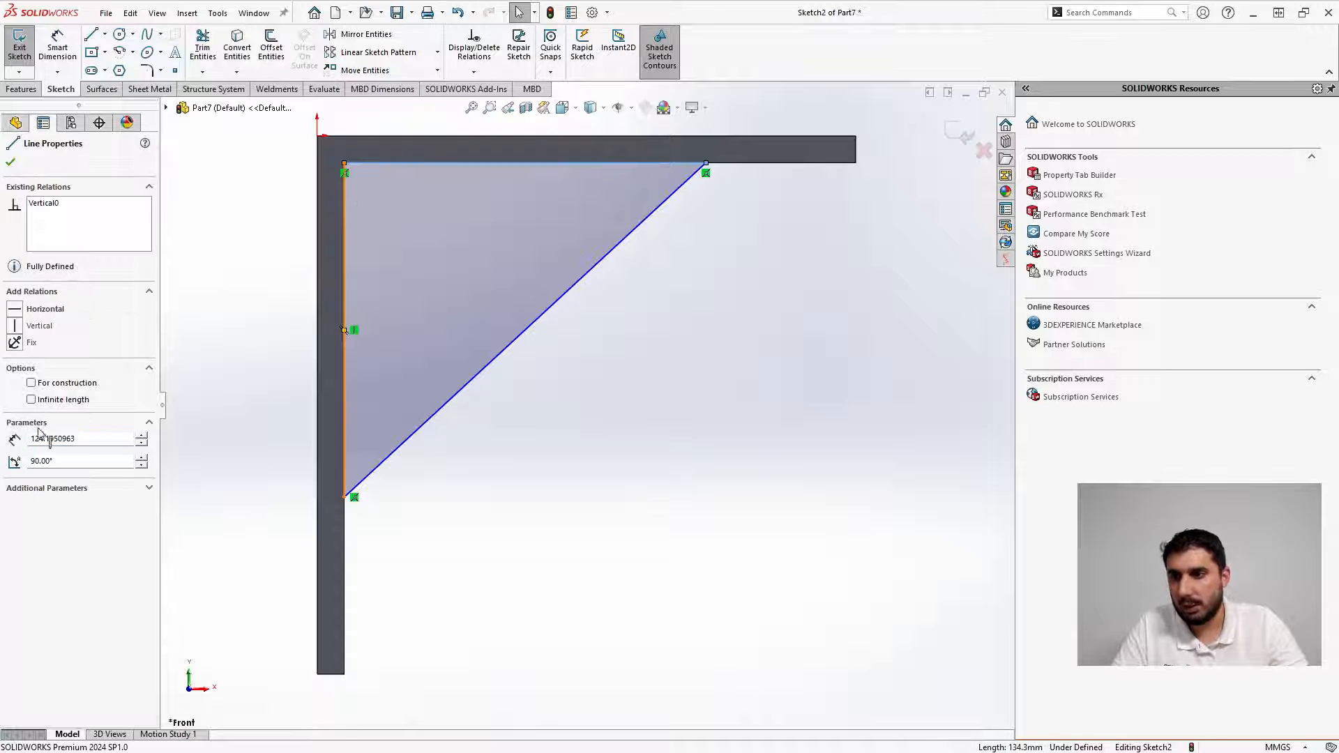
left_click(15, 473)
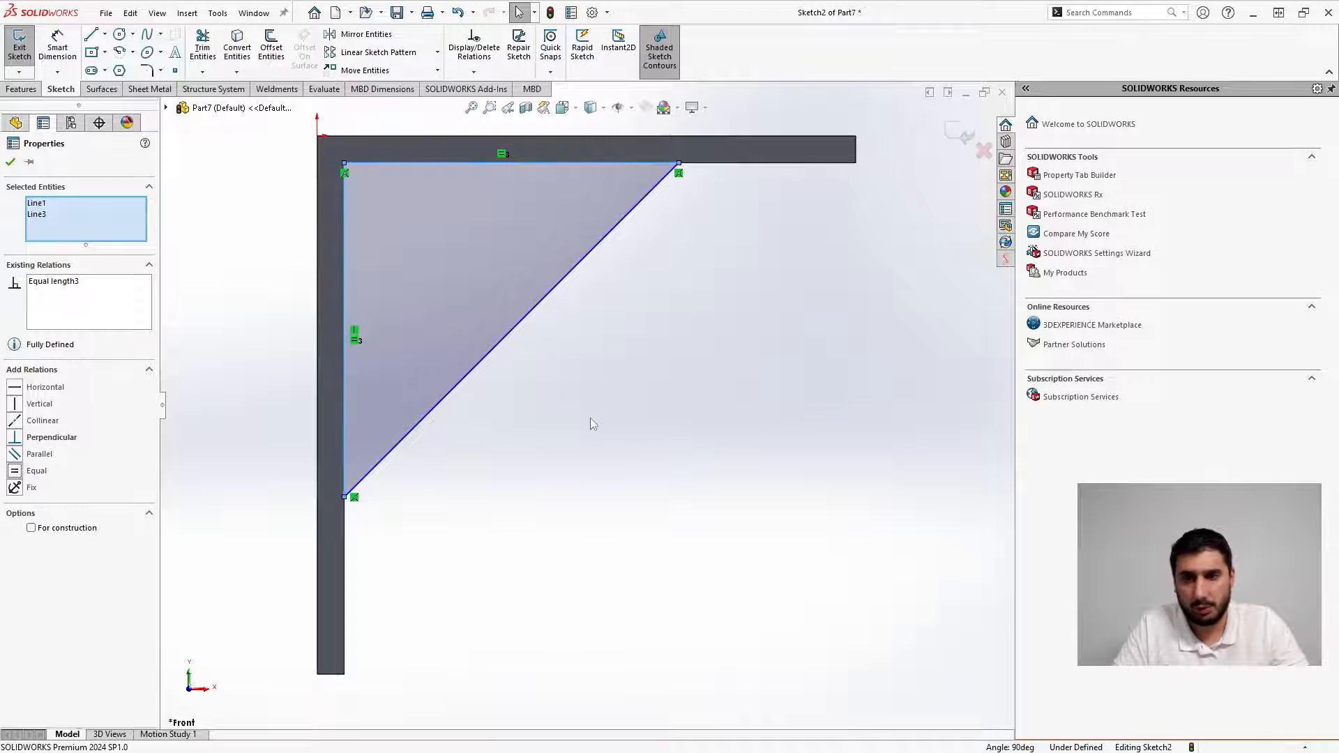
left_click(634, 521)
Dimension the triangle's horizontal leg to 125 mm
right_click_drag(633, 511, 620, 222)
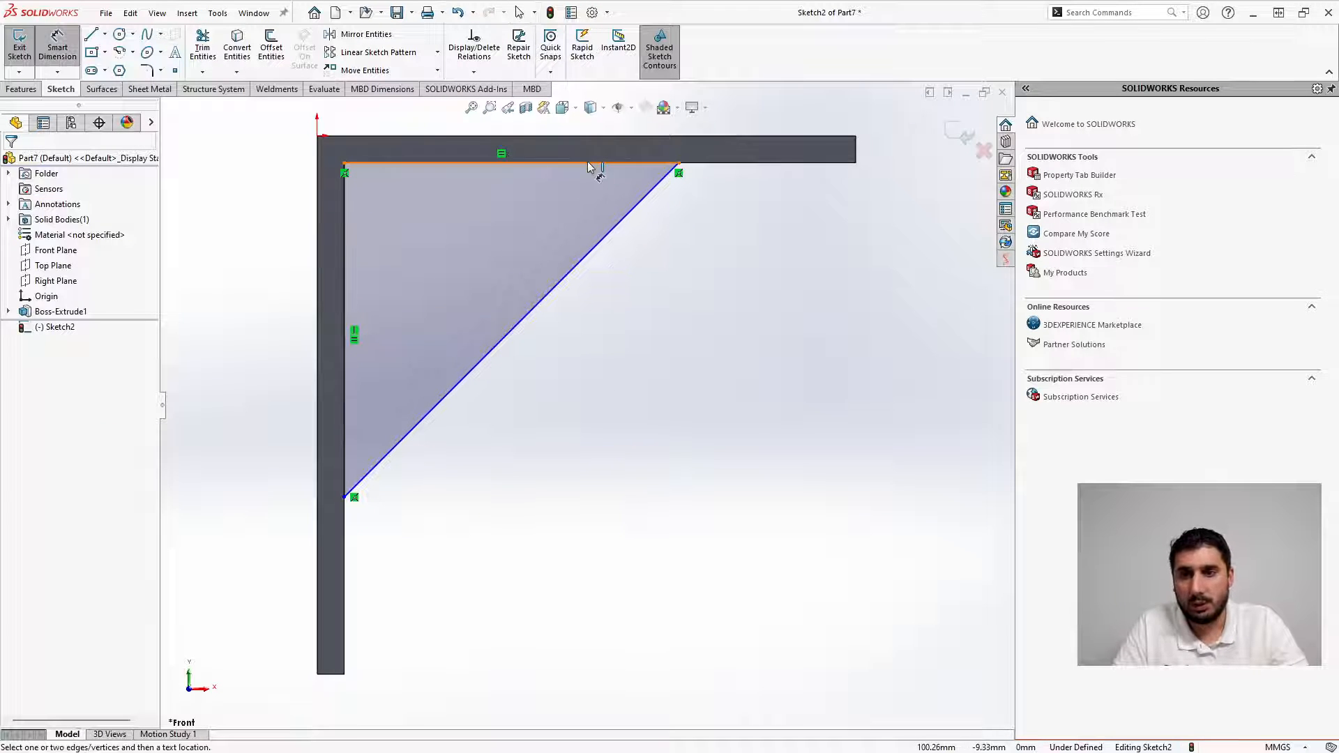
left_click(590, 164)
scroll(584, 212, "up", 5)
left_click(585, 215)
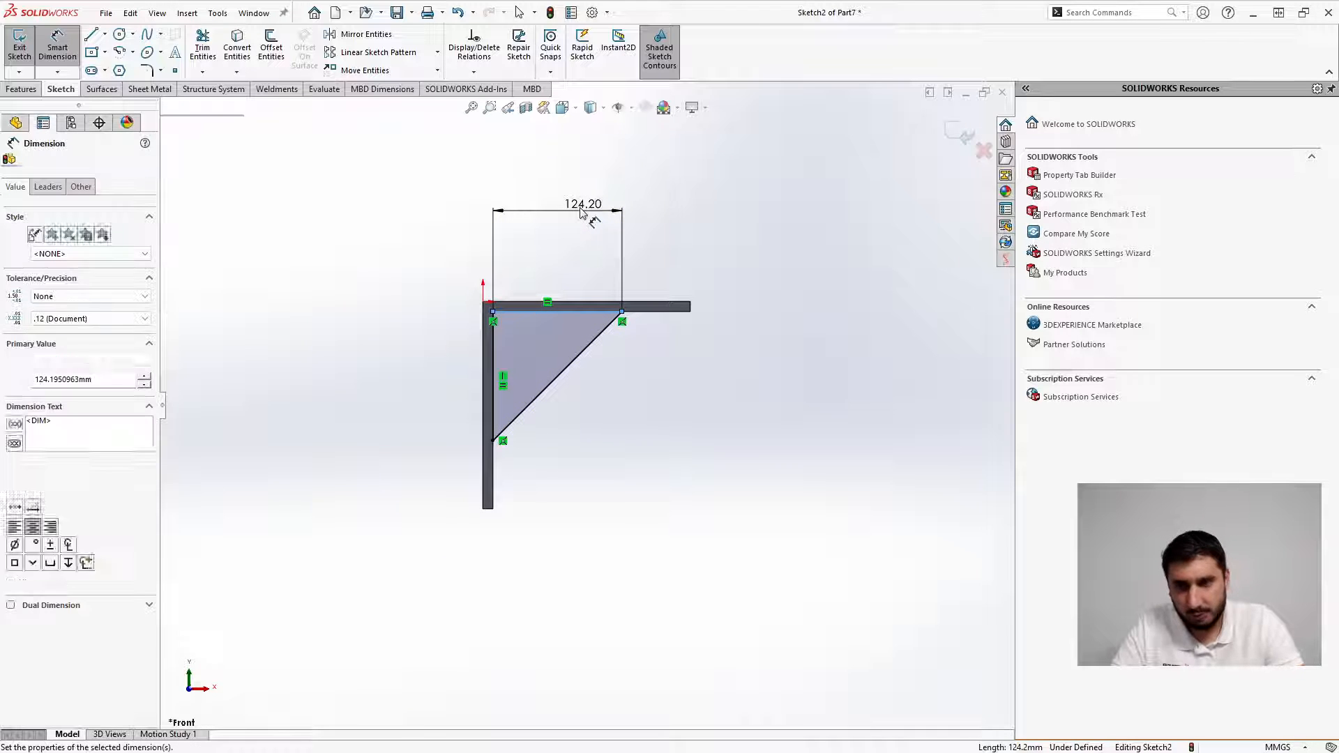
type("125")
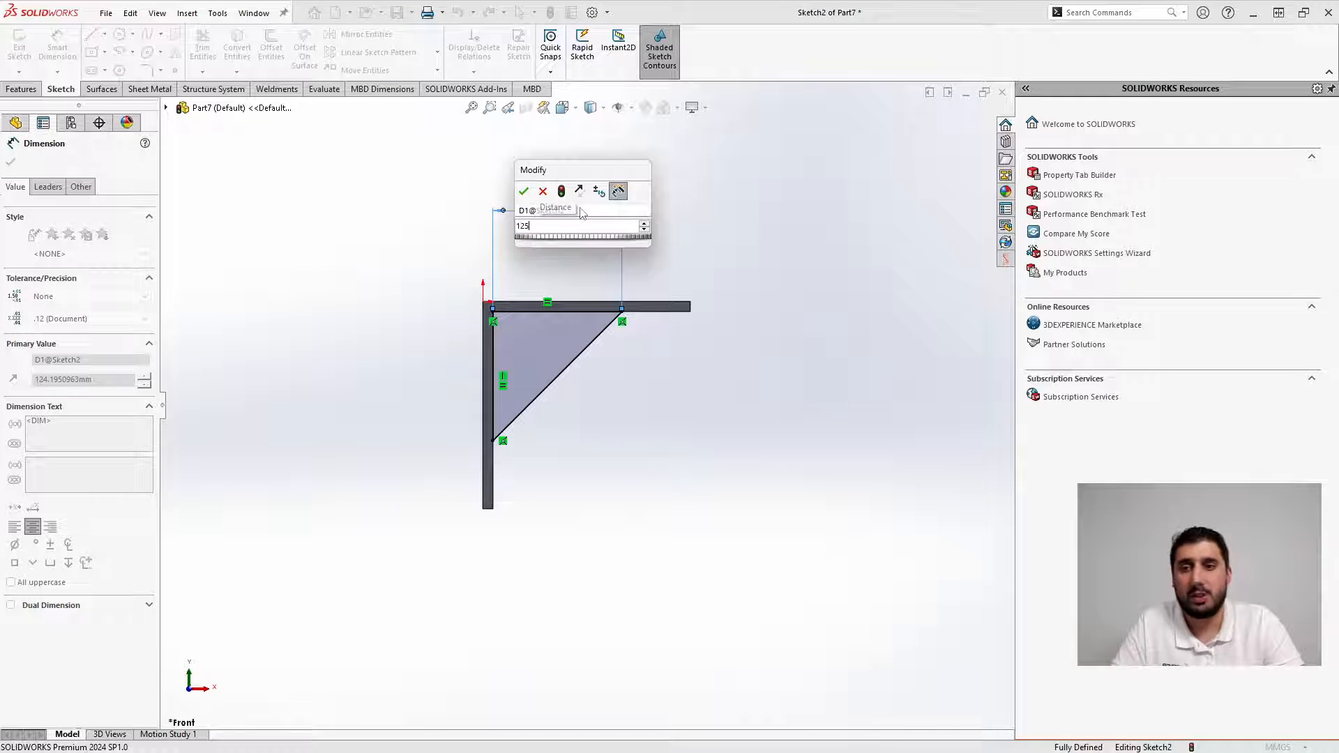
key("Return")
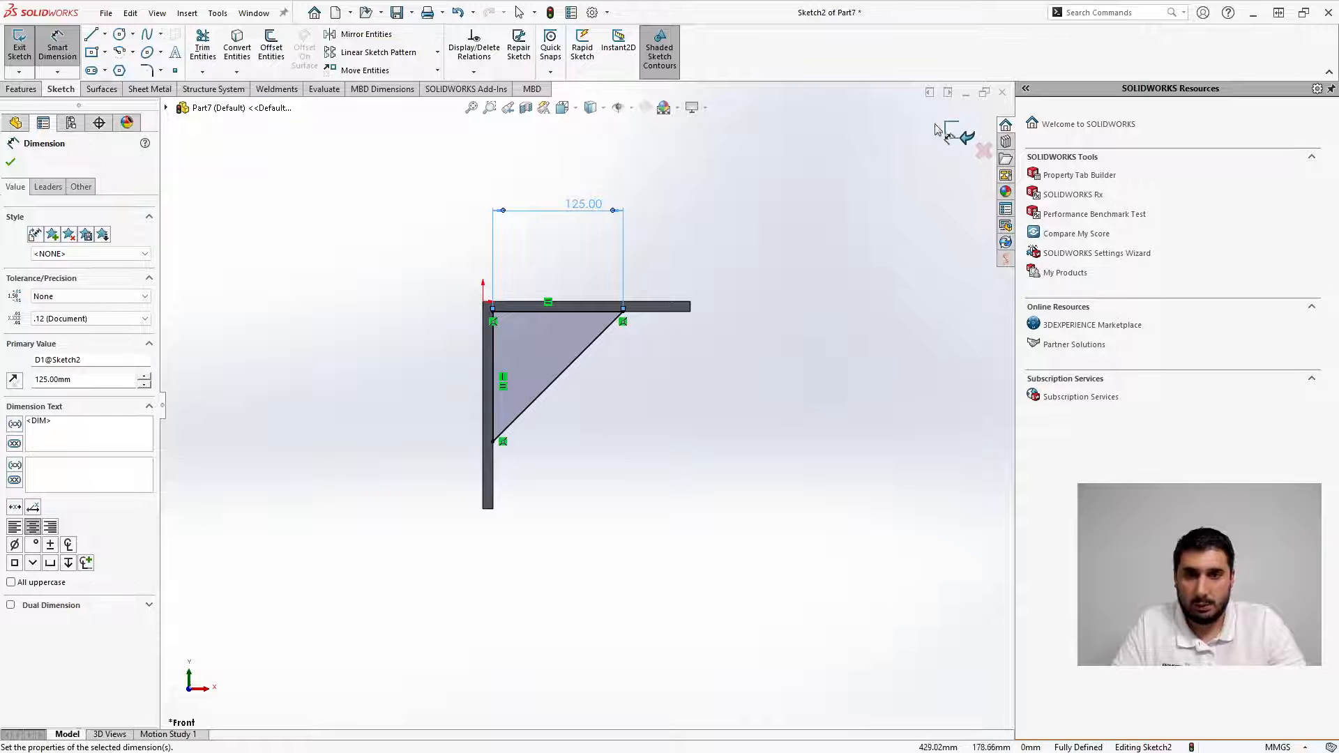
Extrude the triangle 10 mm with the Mid Plane end condition, merged with the bracket as a gusset
left_click(20, 88)
left_click(21, 56)
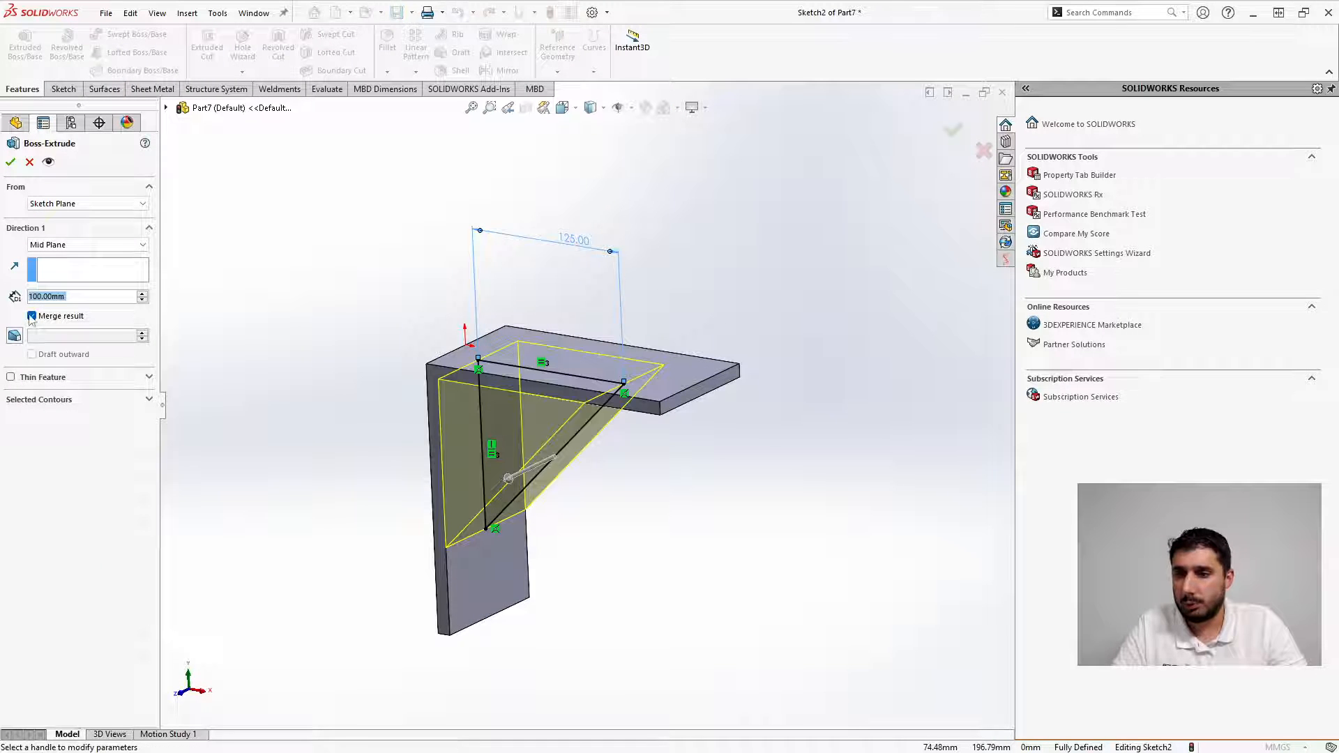
type("10")
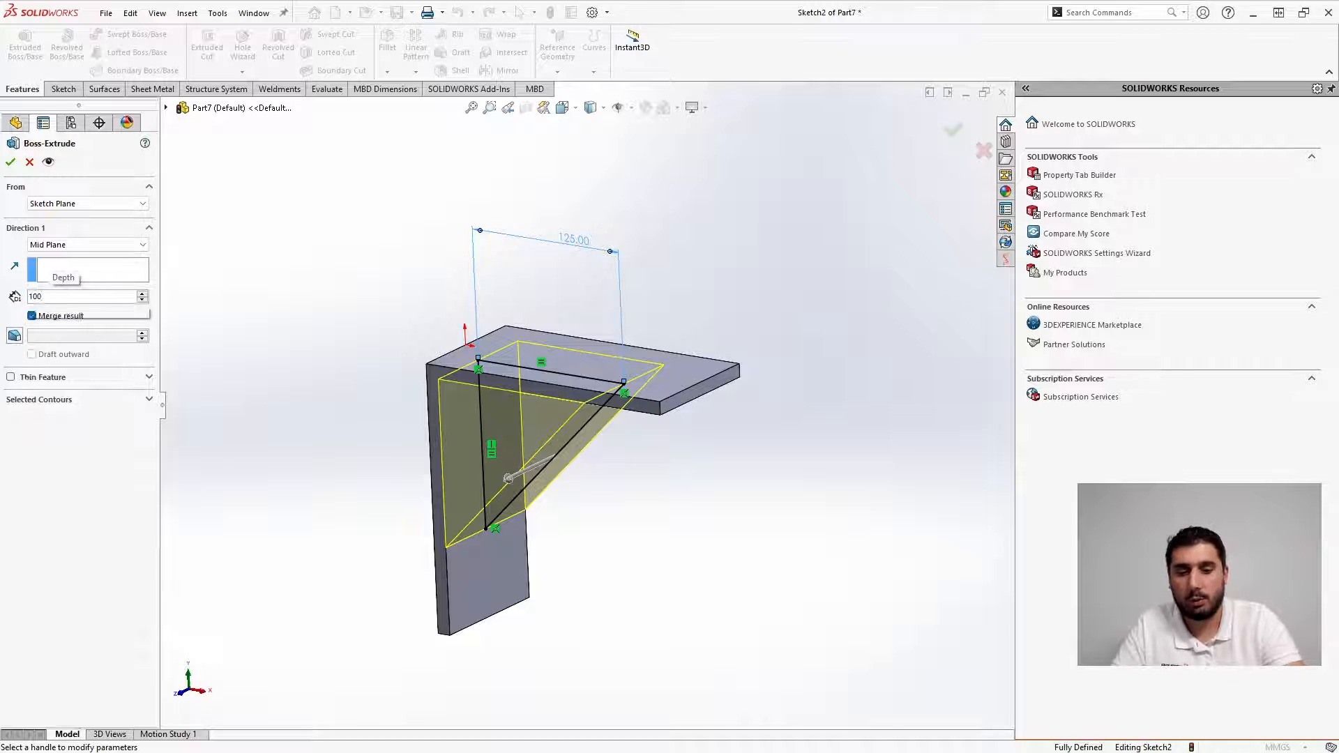
key("Return")
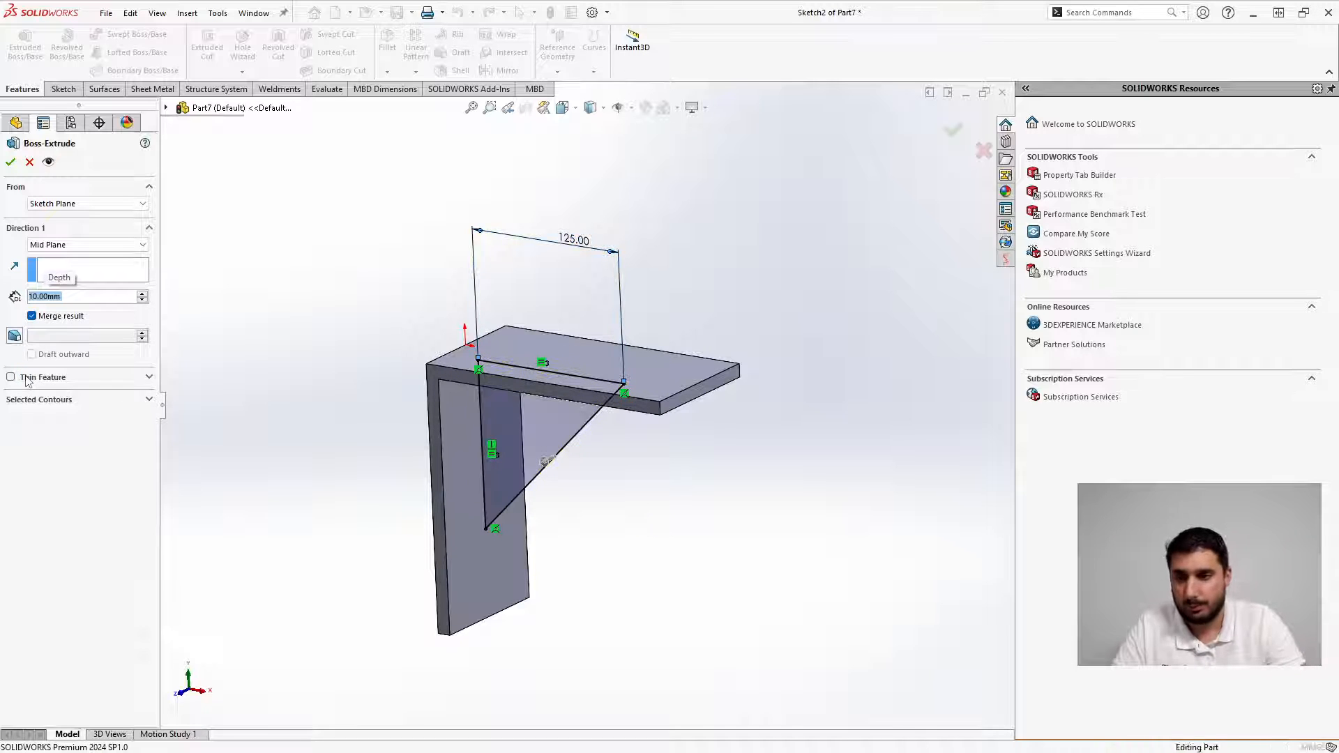
On the vertical leg's inner face, sketch a center rectangle centred on the gusset about 109 mm below the origin, spanning both sides of it
middle_click_drag(438, 518, 410, 508)
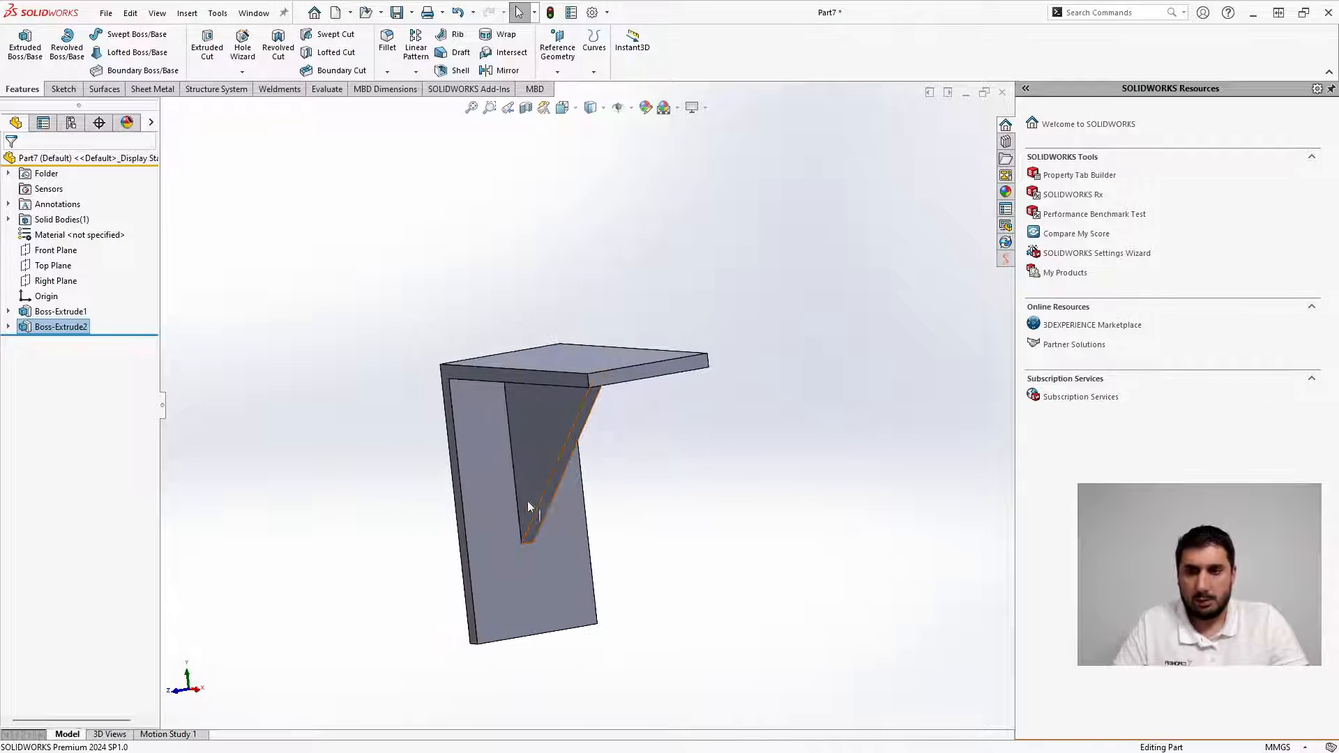
right_click(476, 512)
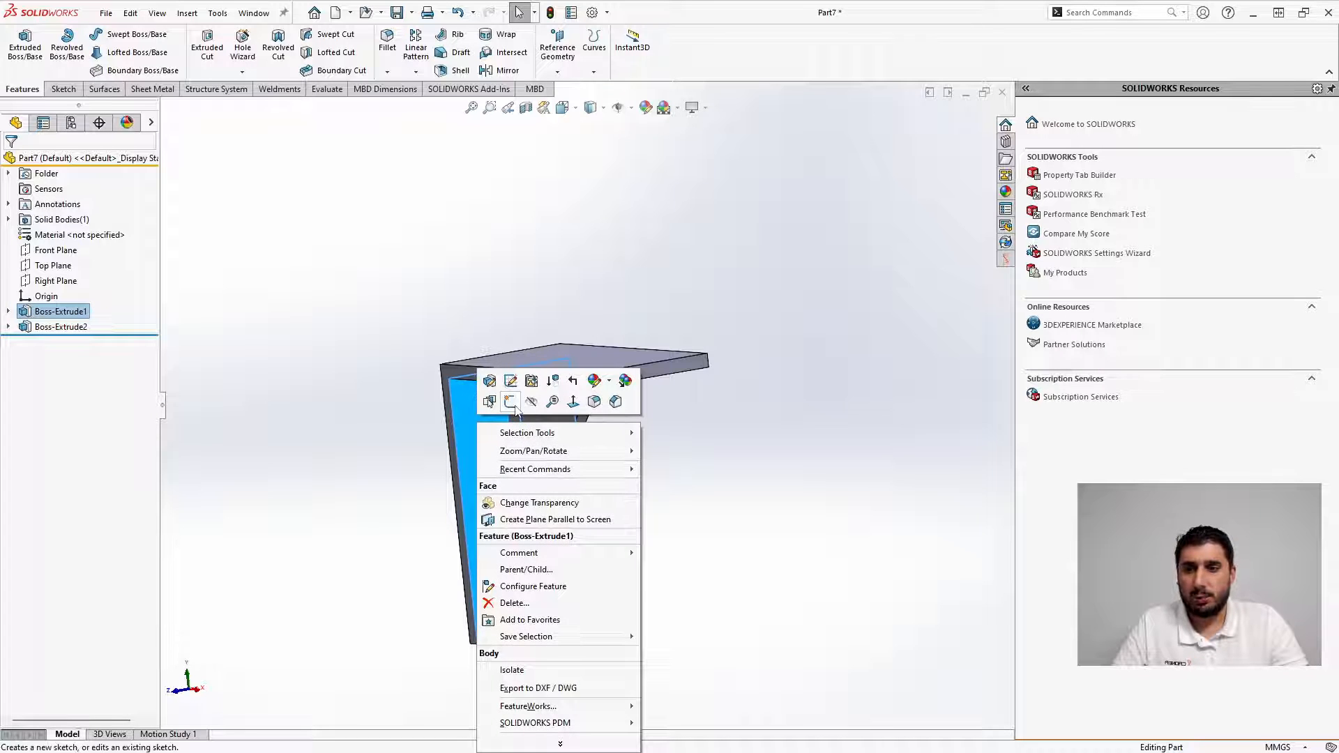
left_click(513, 406)
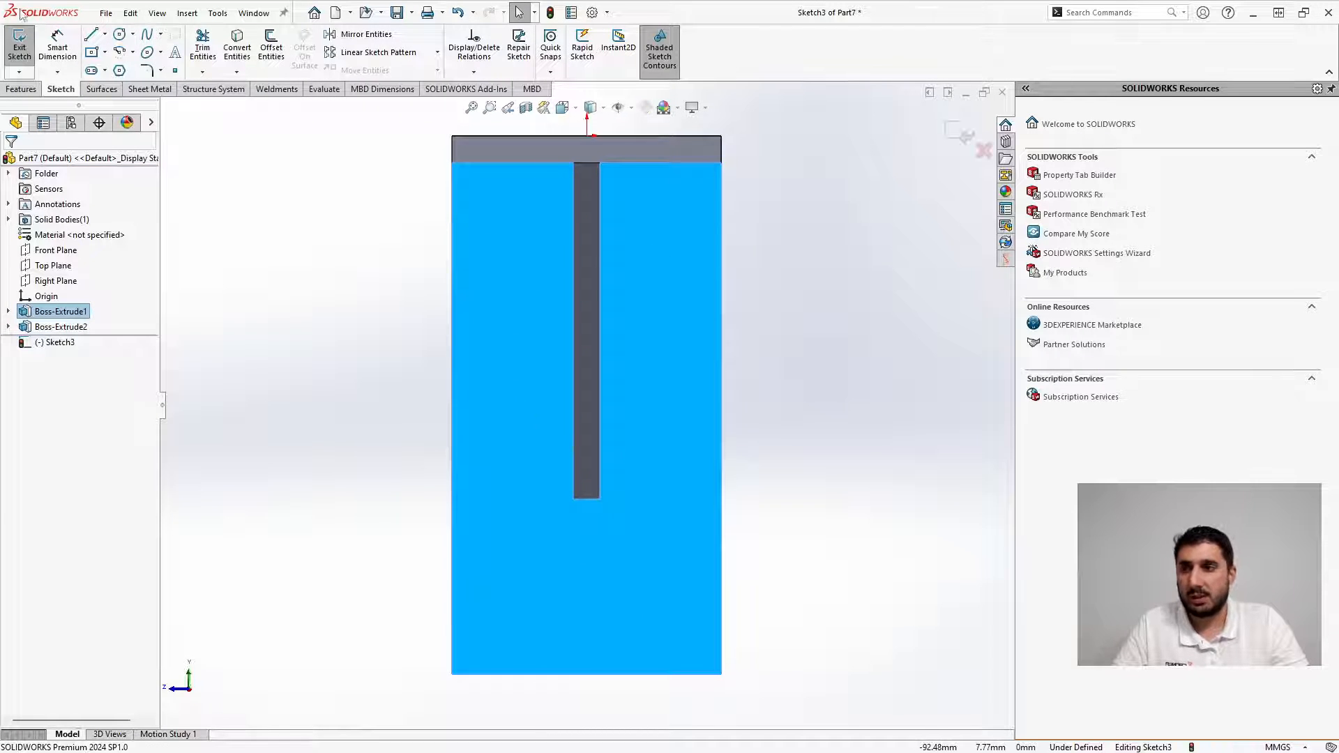
left_click(94, 54)
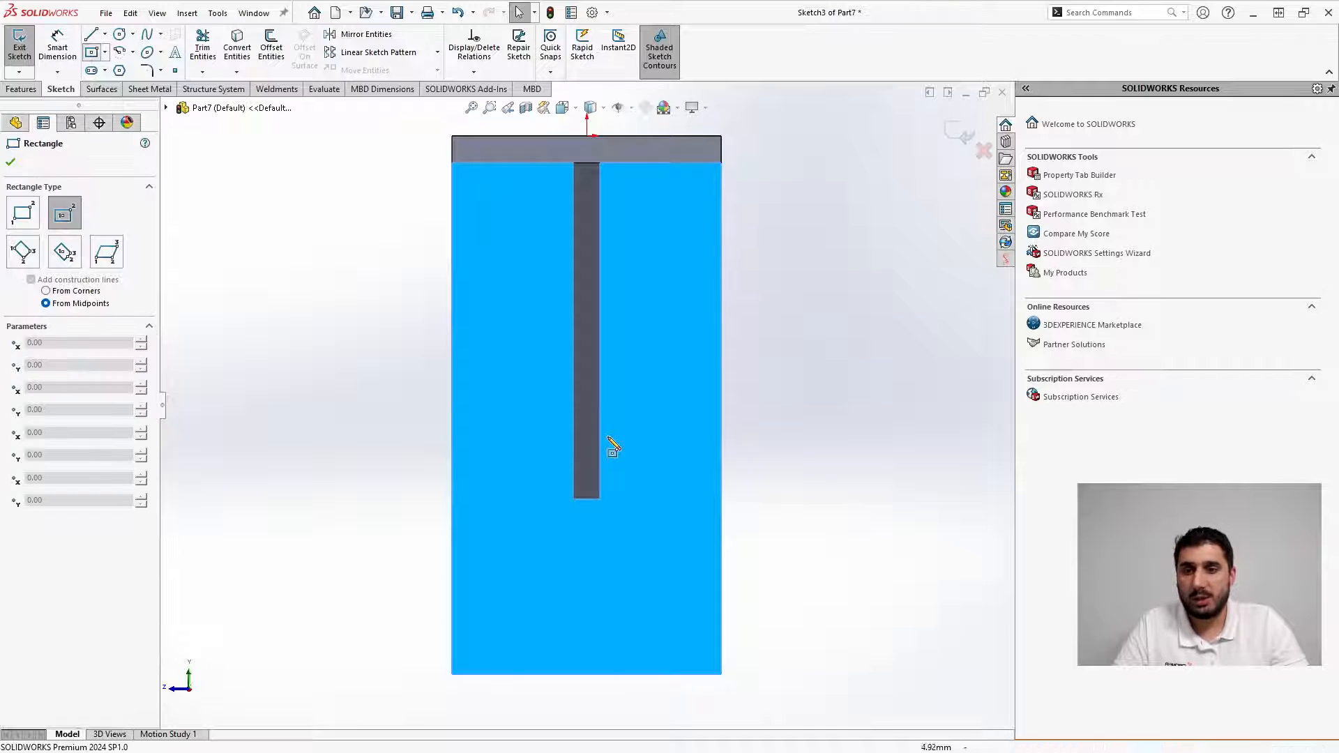
left_click(587, 429)
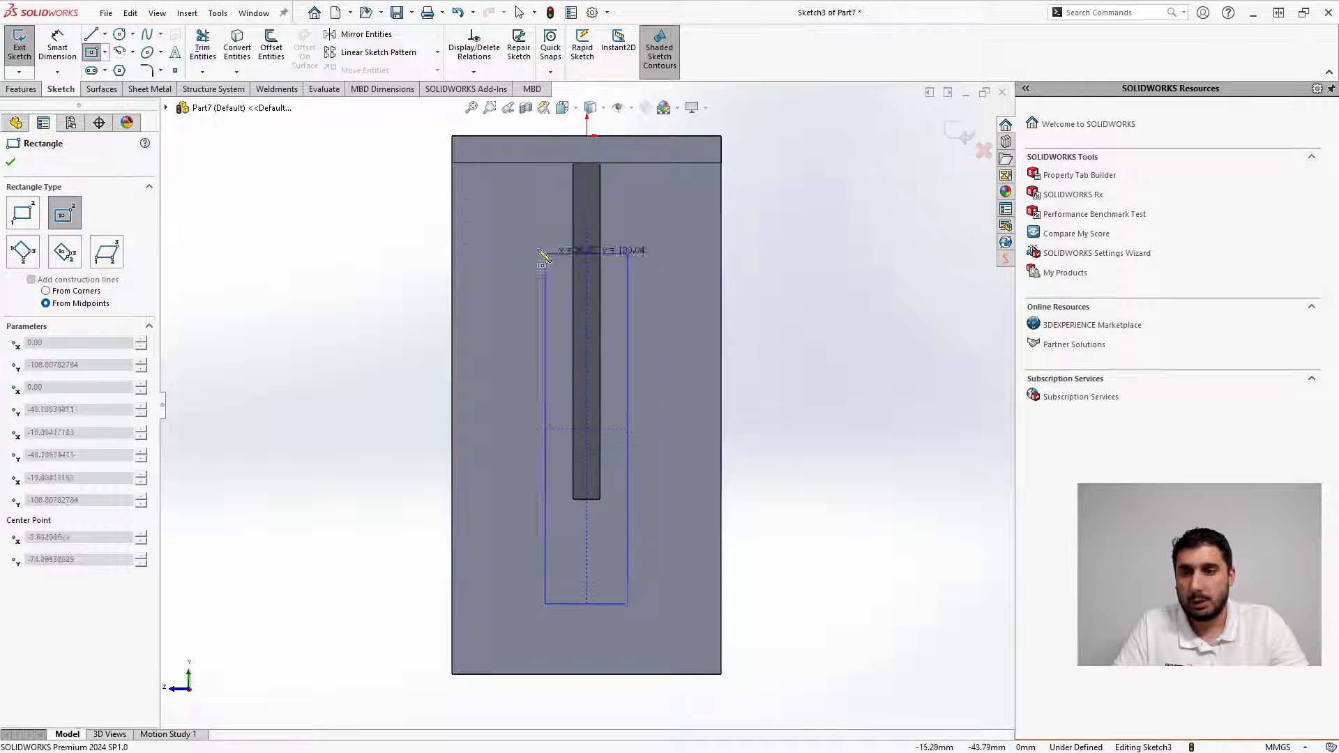
left_click(502, 223)
key("Escape")
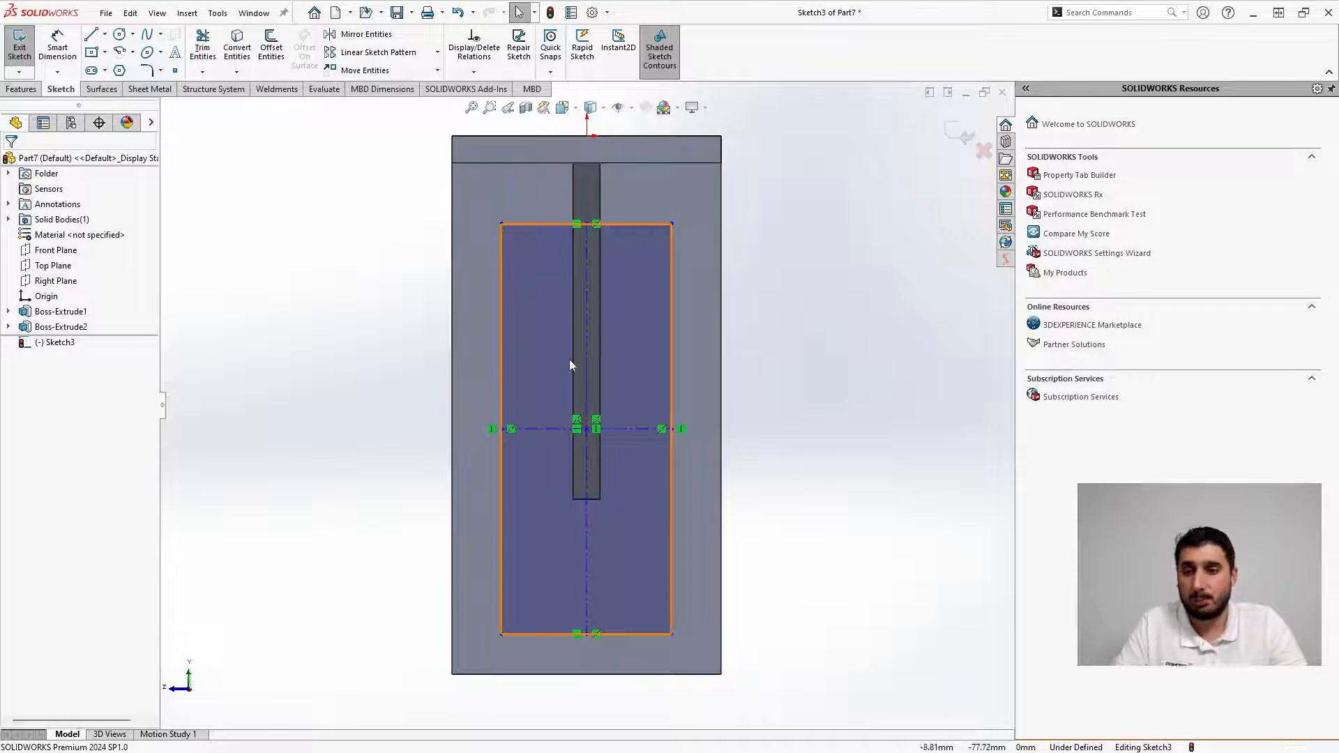
Make the rectangle's vertical construction centerline coincident with the origin
left_click(588, 434)
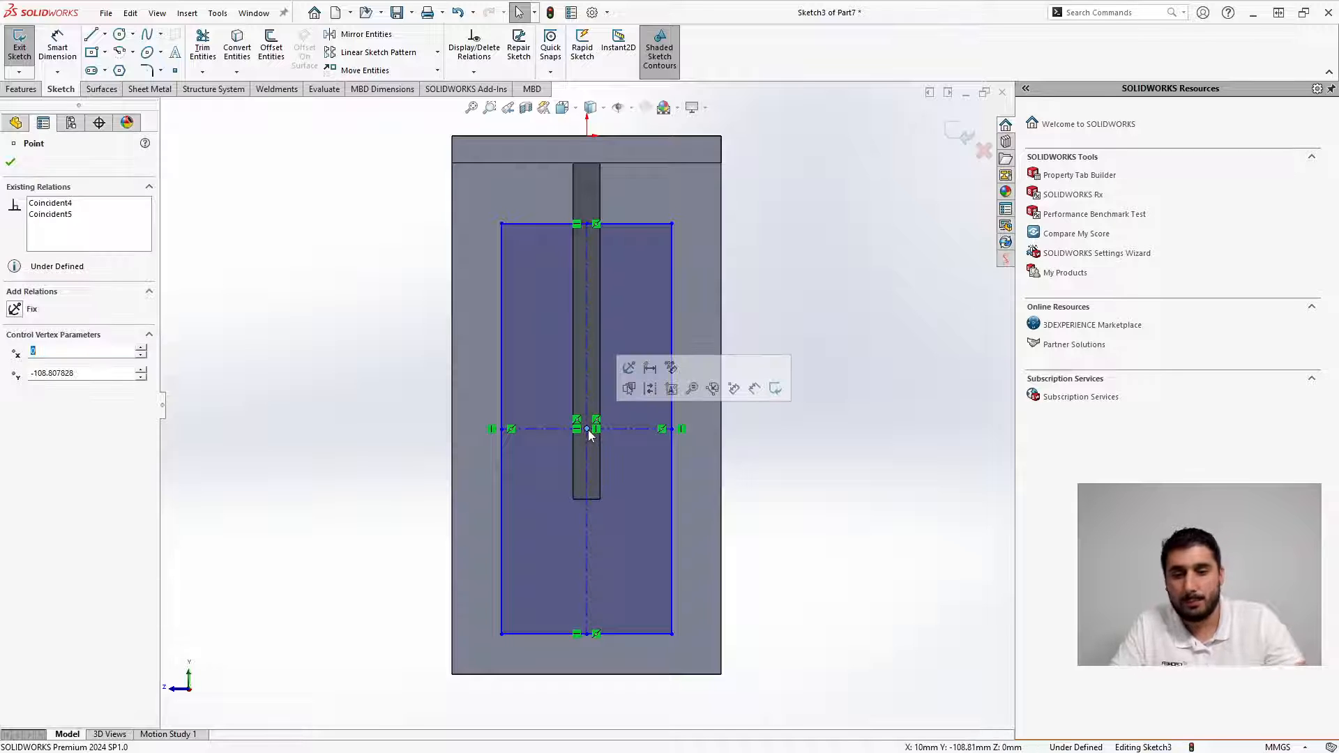
key("Escape")
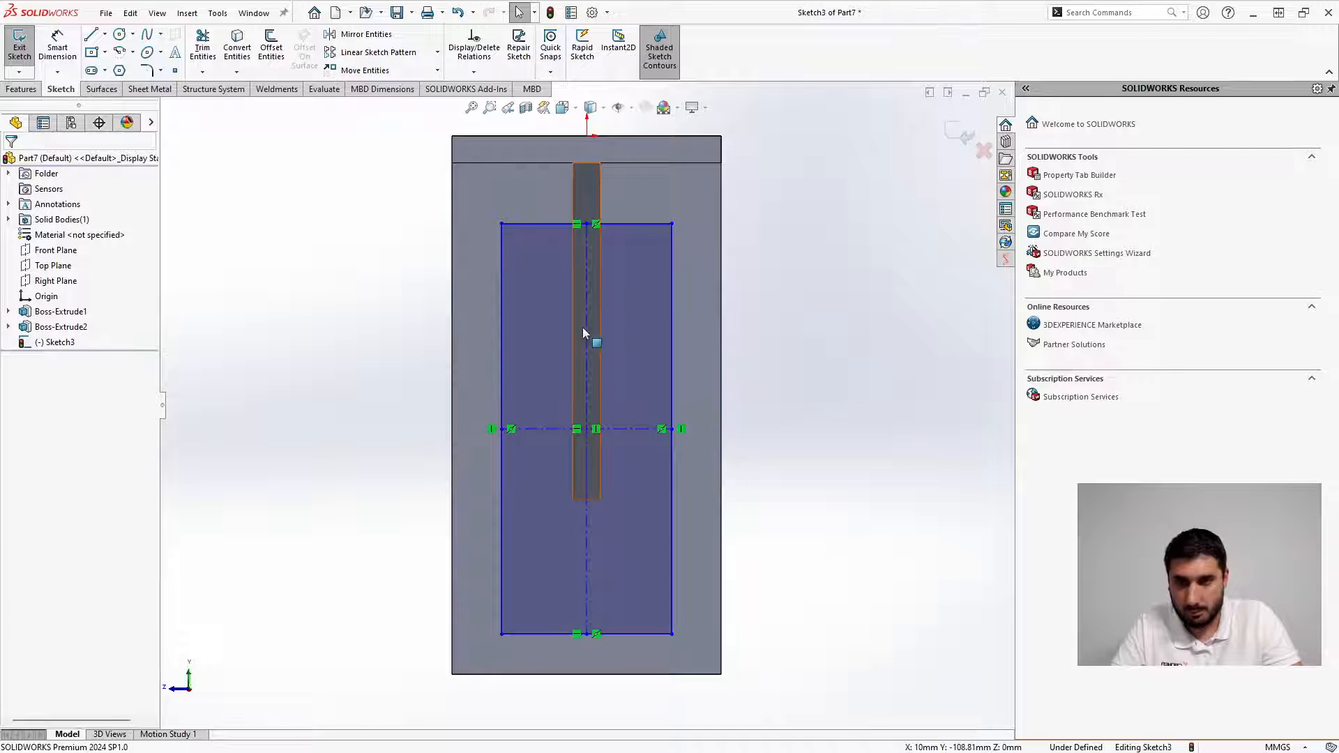
left_click(586, 328)
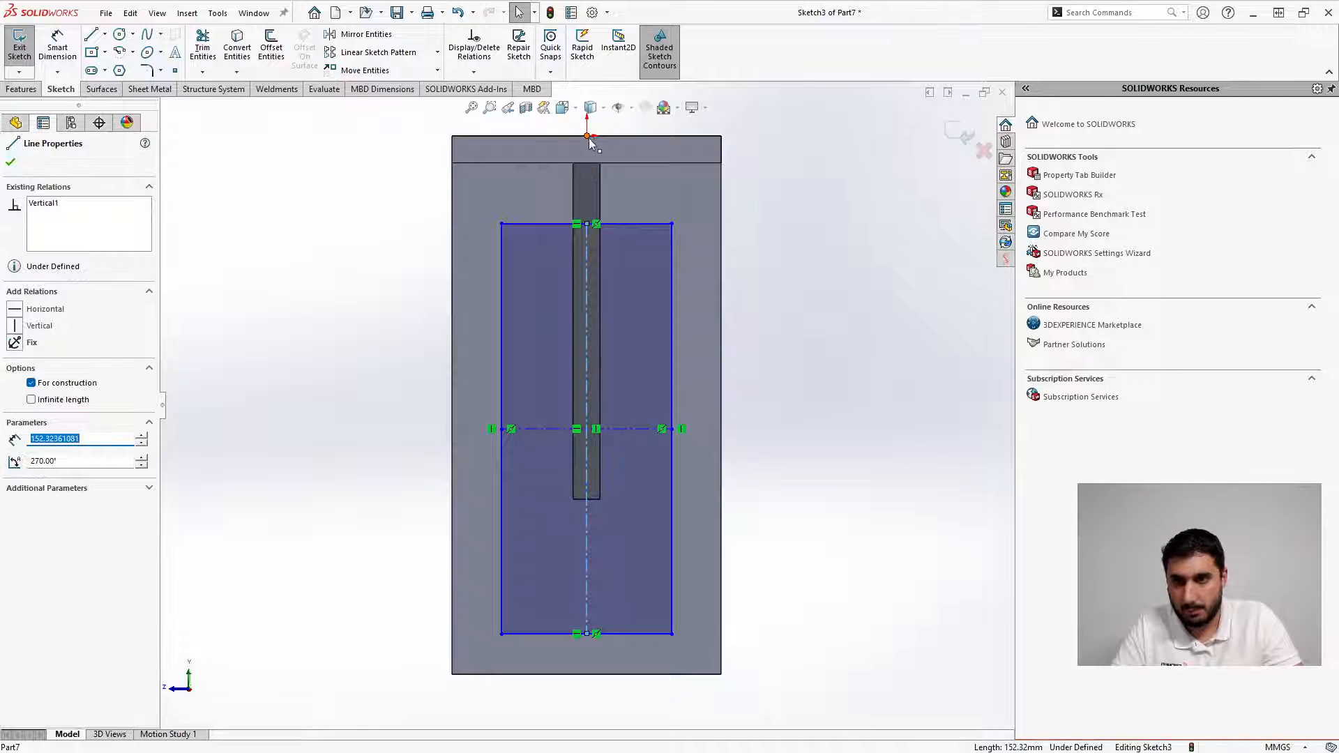
left_click(587, 136, "ctrl")
left_click(50, 403)
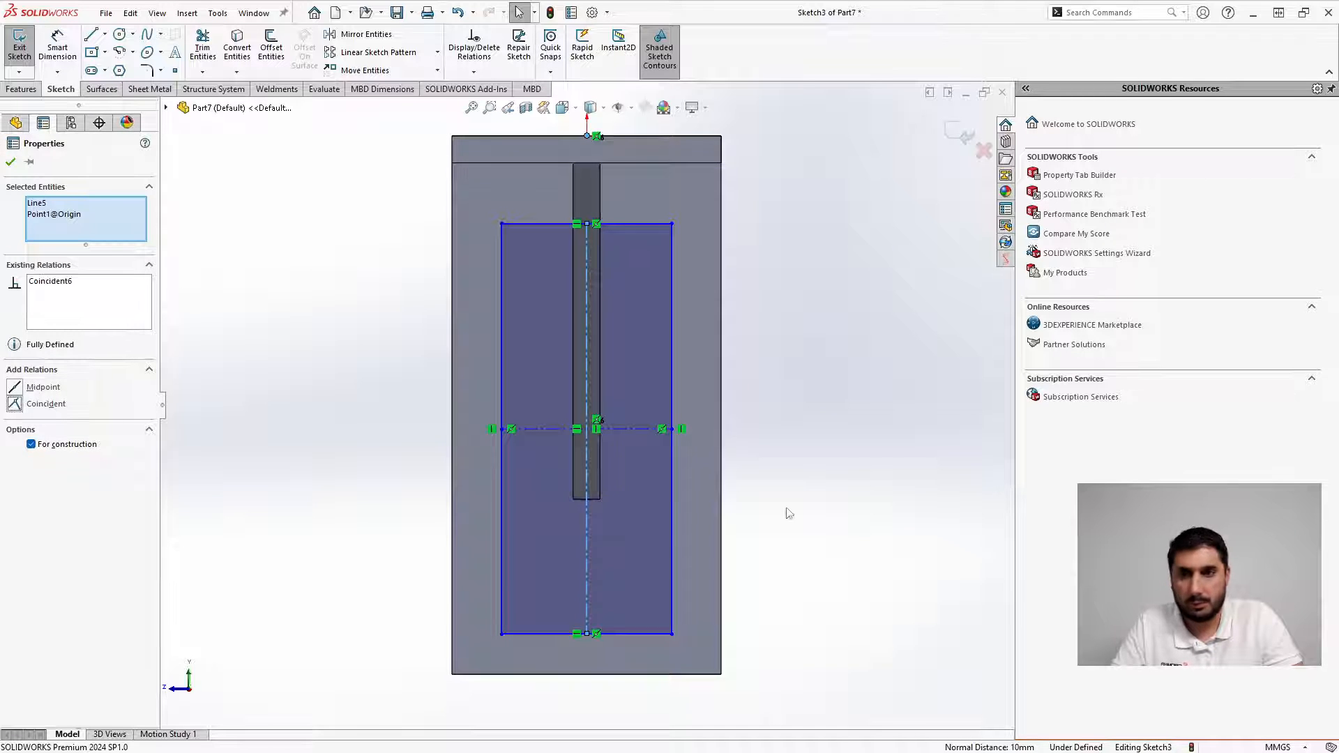
left_click(794, 445)
Dimension the rectangle's height to 120 mm
right_click_drag(794, 443, 777, 307)
left_click(674, 324)
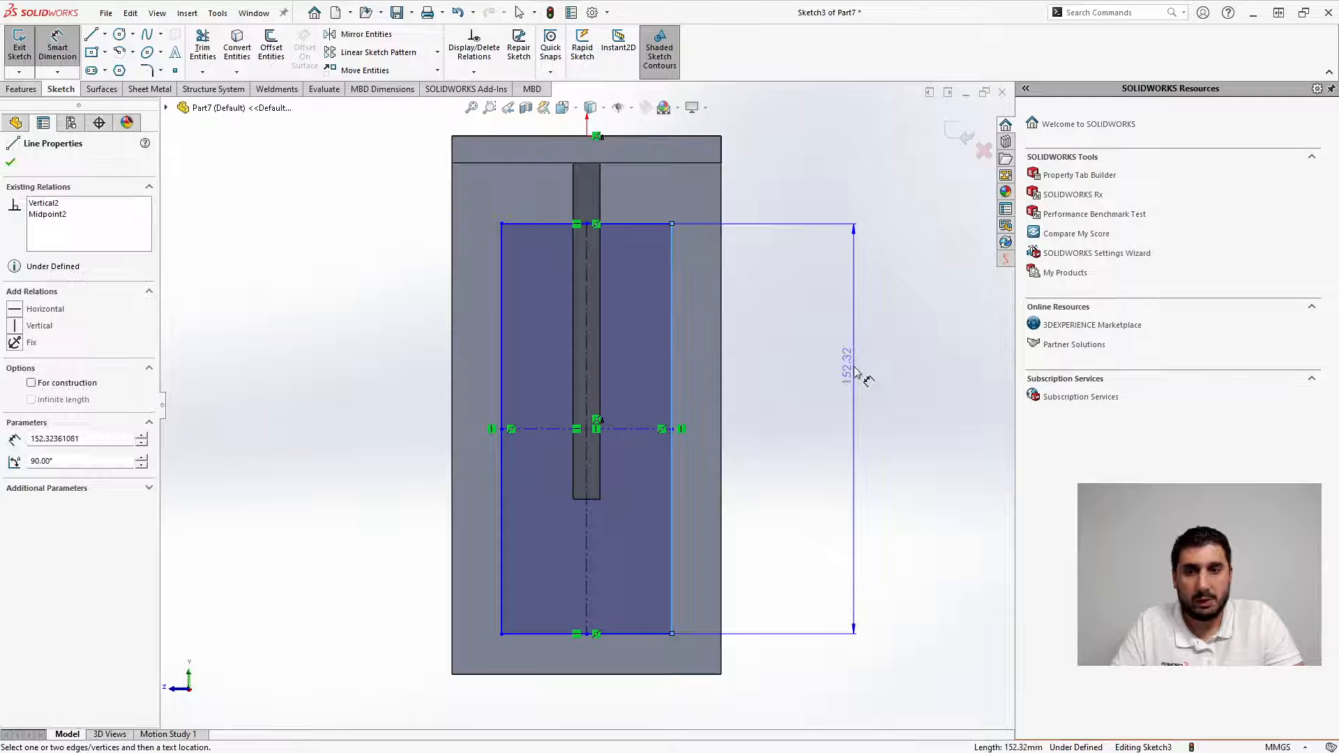
left_click(843, 370)
type("12")
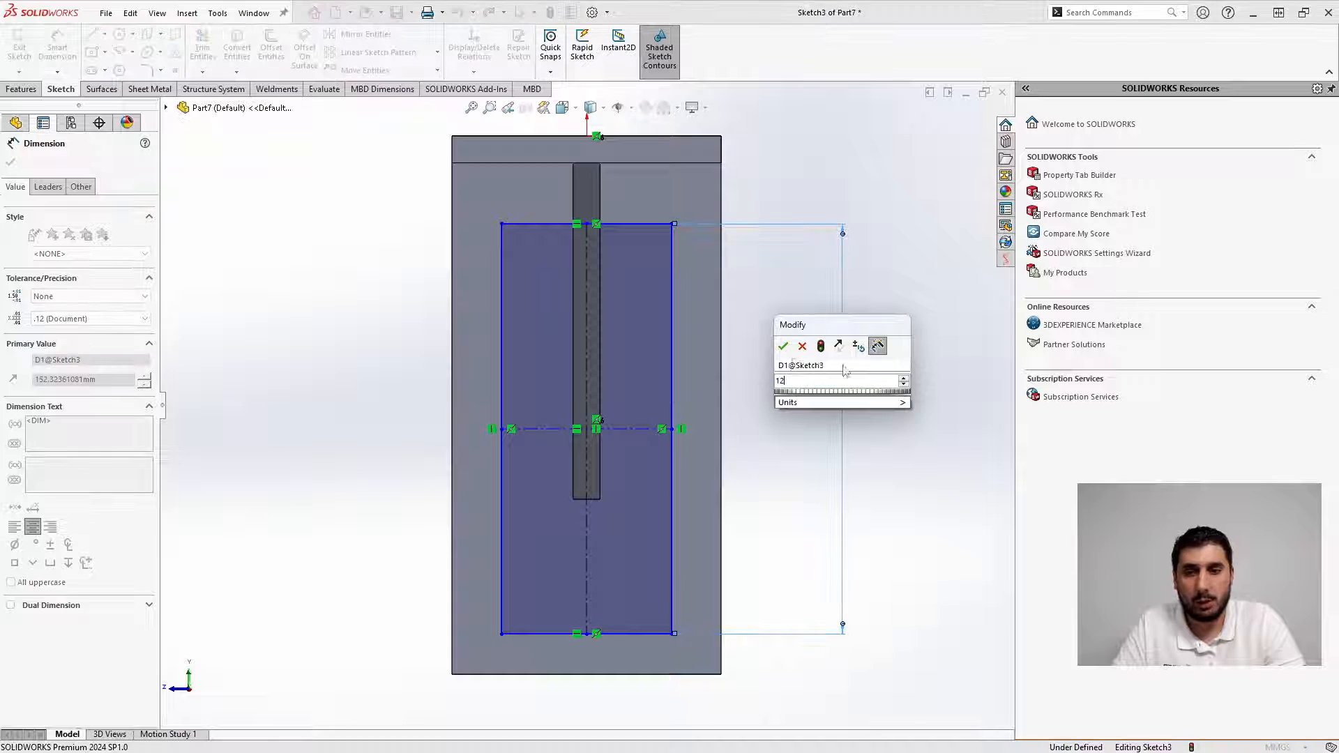
type("0")
key("Return")
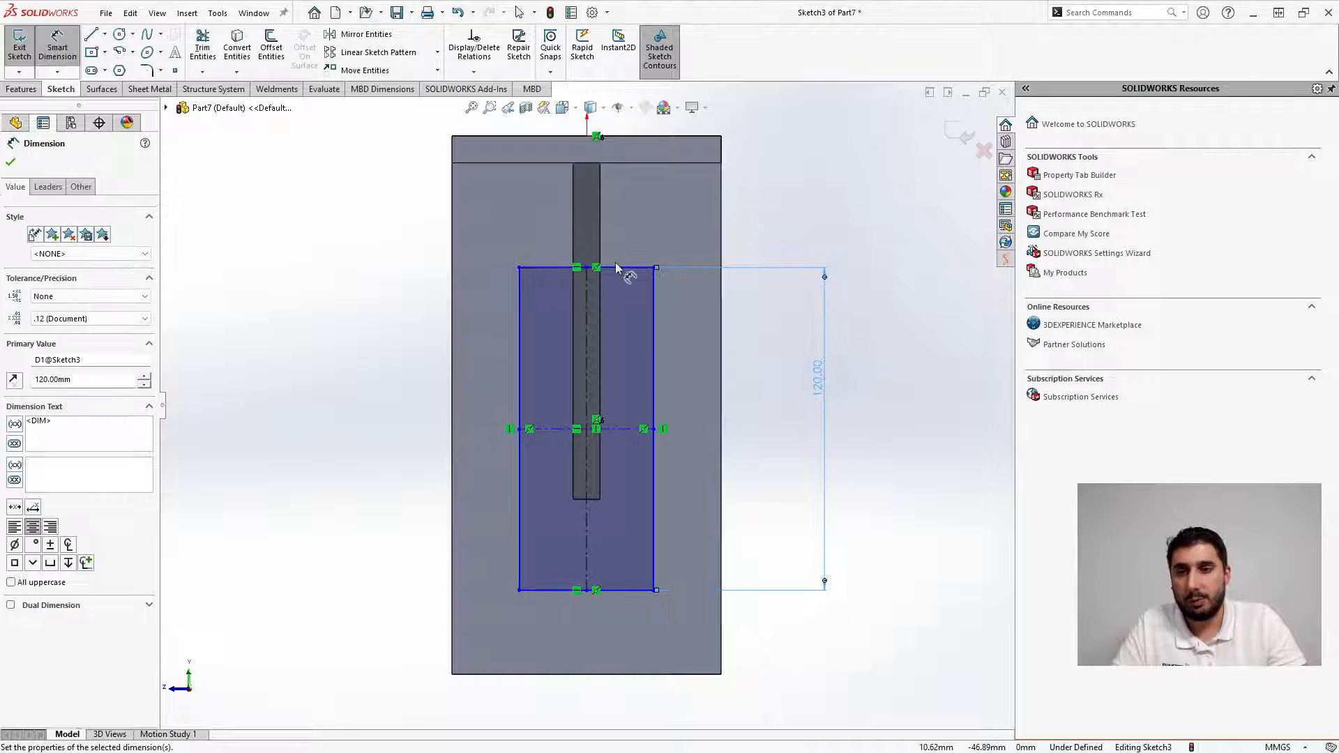
Dimension the distance between the rectangle's upper side and the bracket's upper edge to 35 mm
left_click(625, 268)
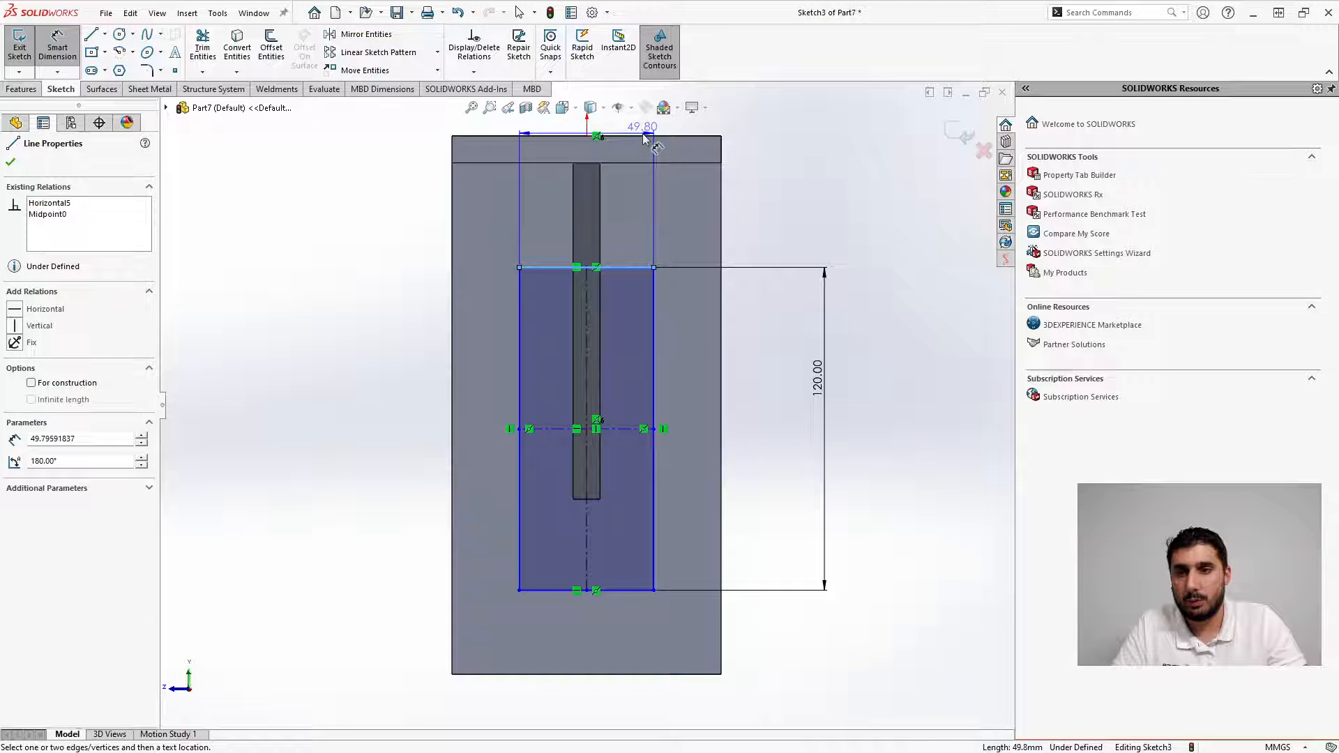
left_click(645, 136)
left_click(799, 203)
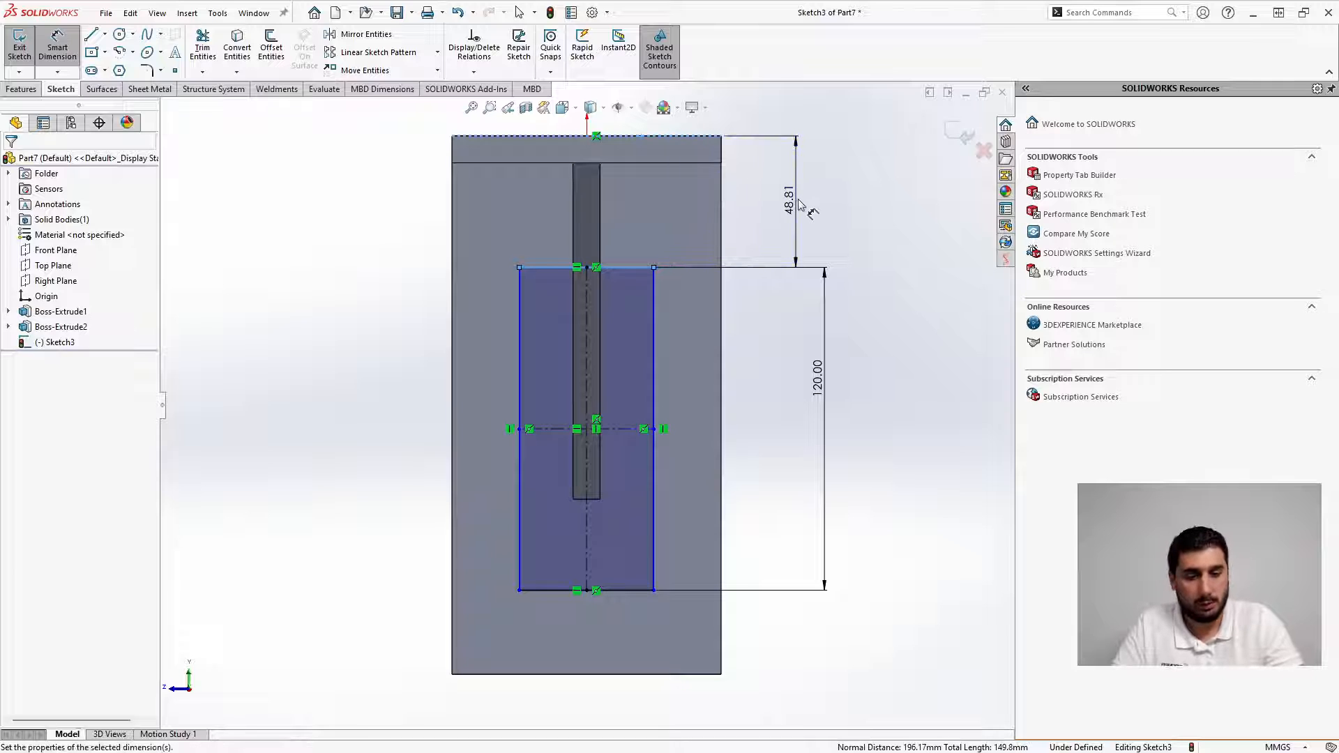
type("35")
key("Return")
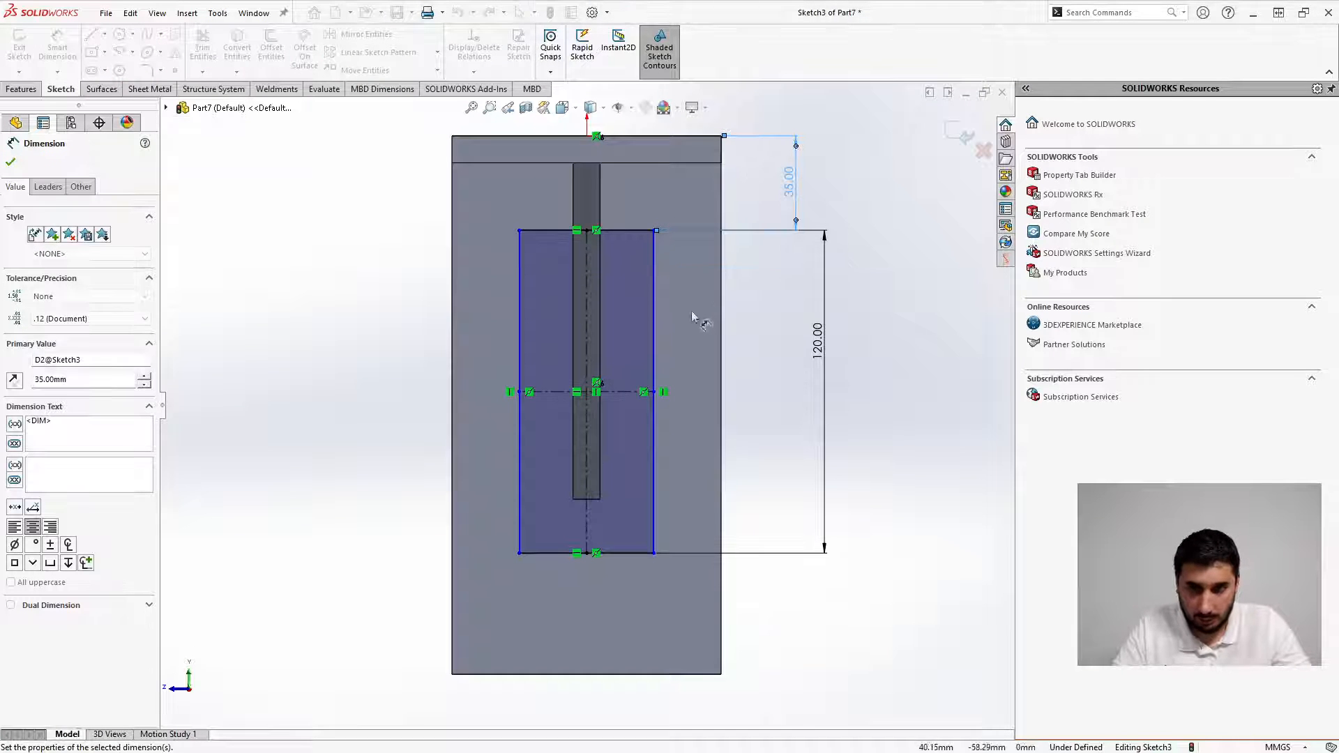
Dimension the rectangle's width to 65 mm
left_click(623, 554)
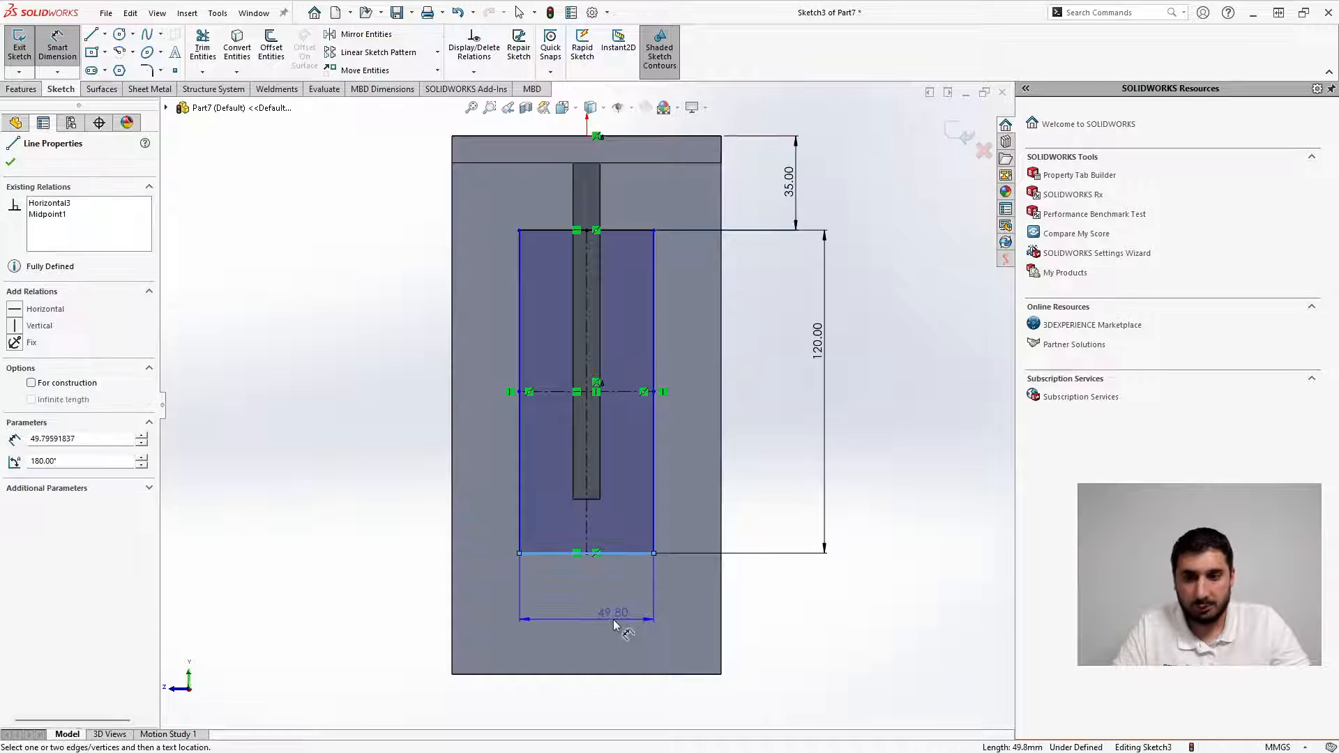
left_click(613, 624)
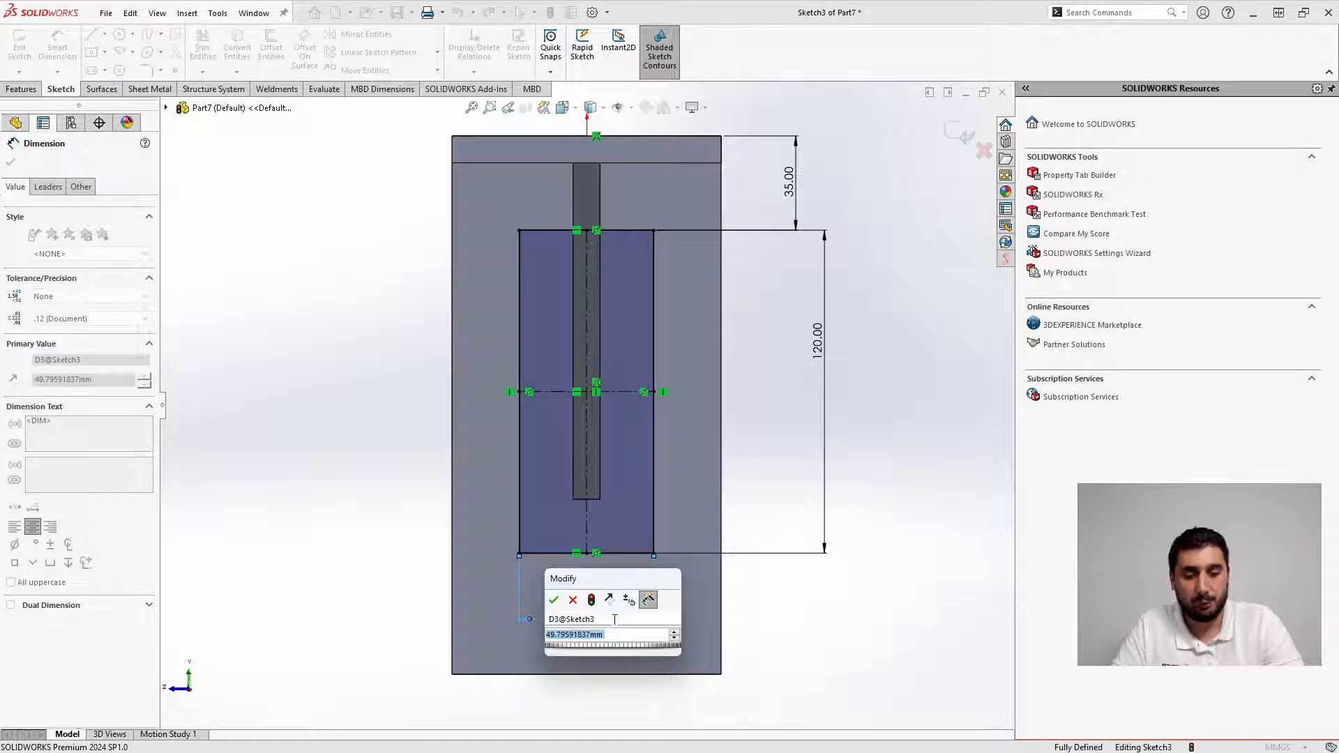
type("65")
key("Return")
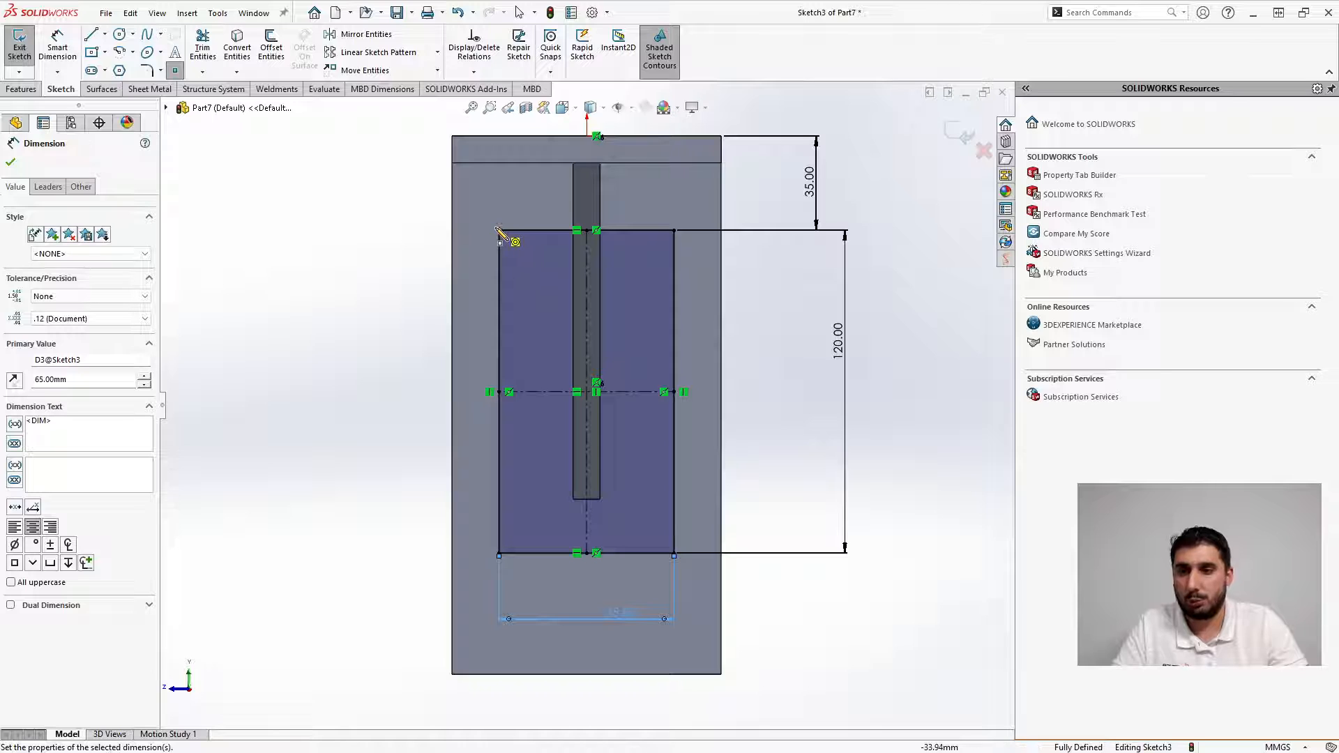
Place sketch points on the rectangle's four corners and close the sketch
left_click(674, 231)
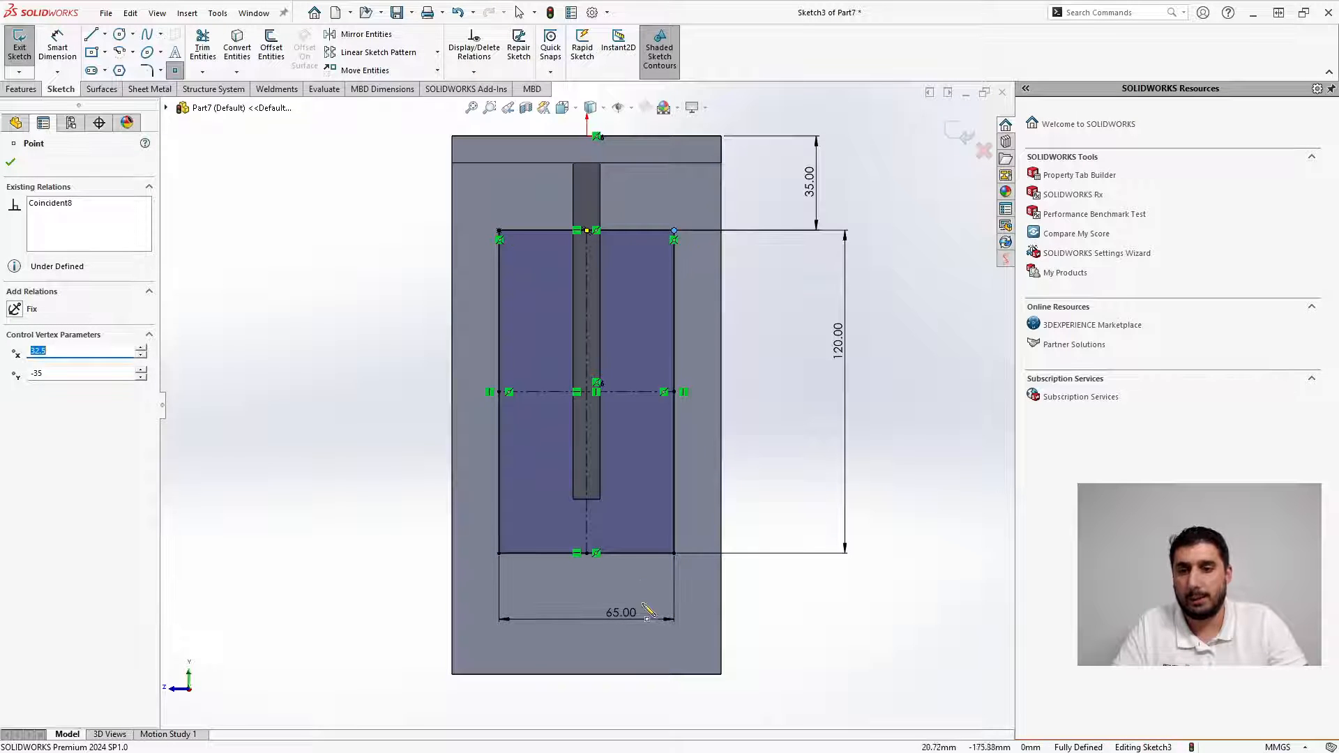
left_click(674, 554)
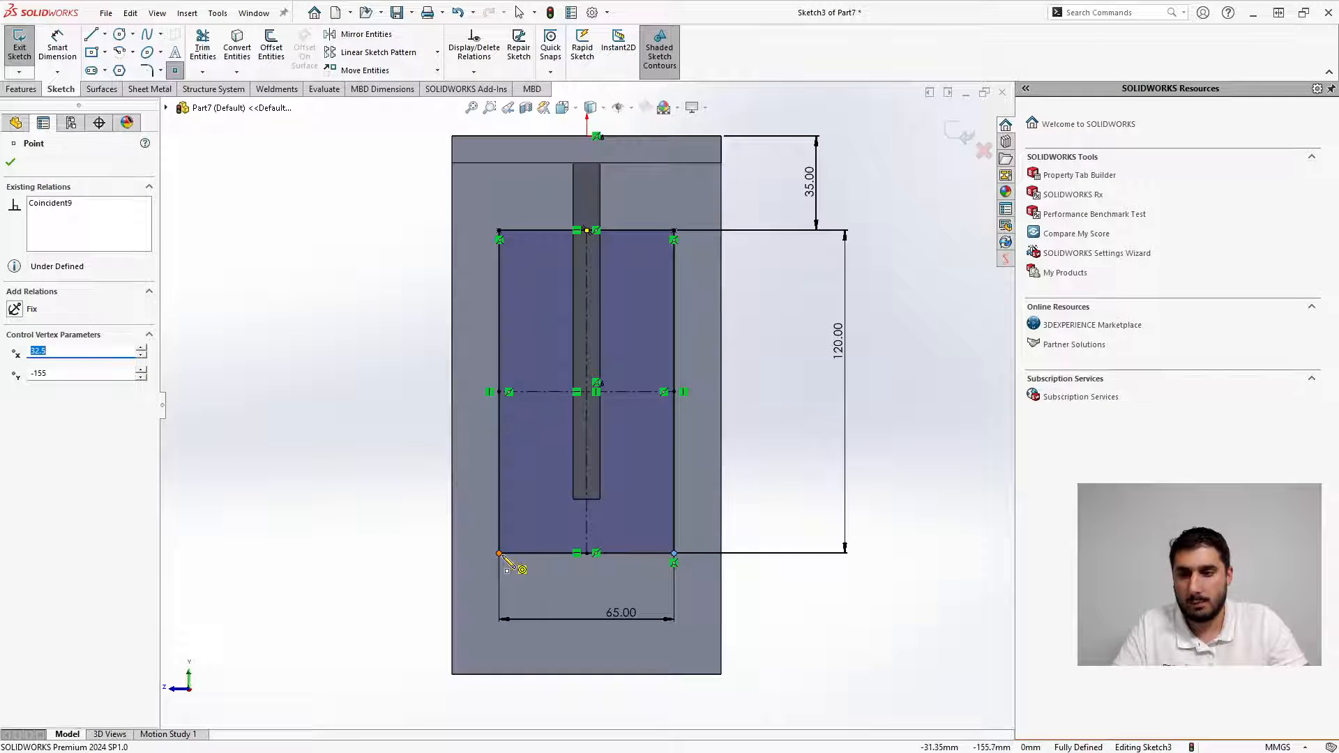
key("Escape")
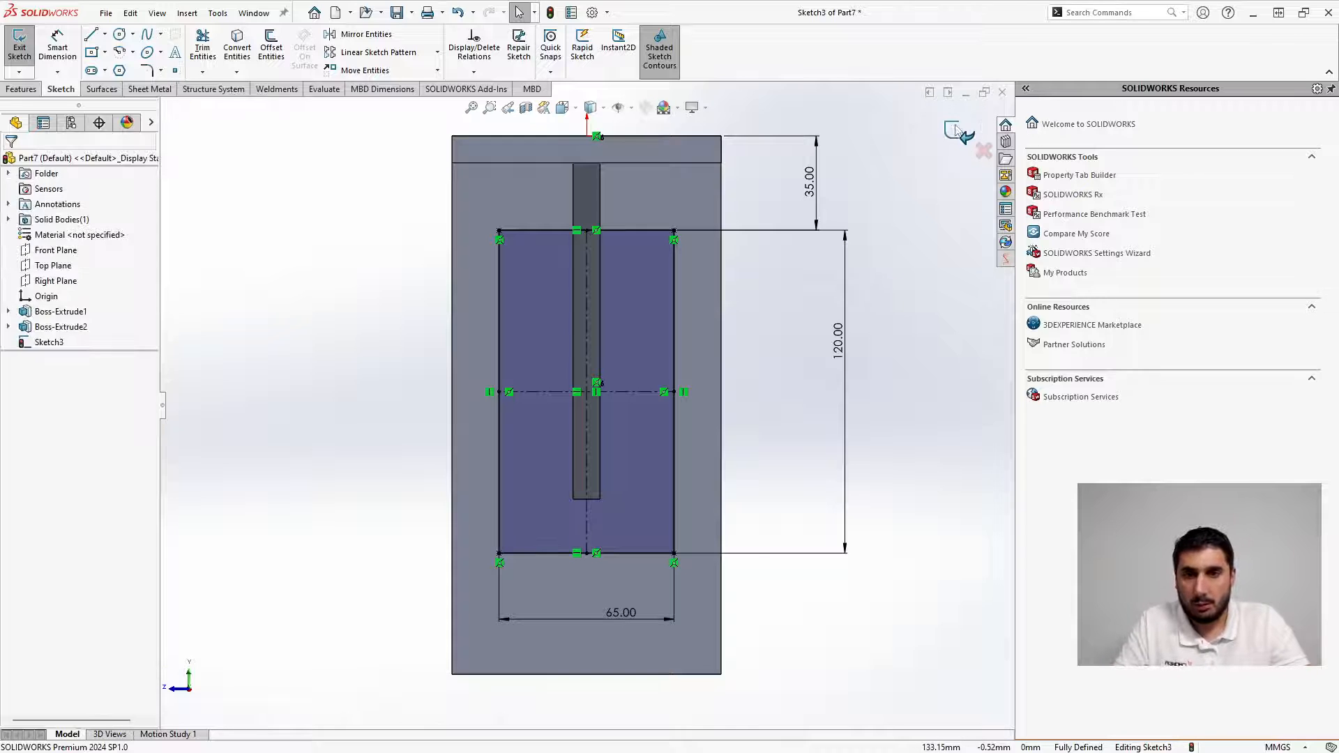
left_click(958, 132)
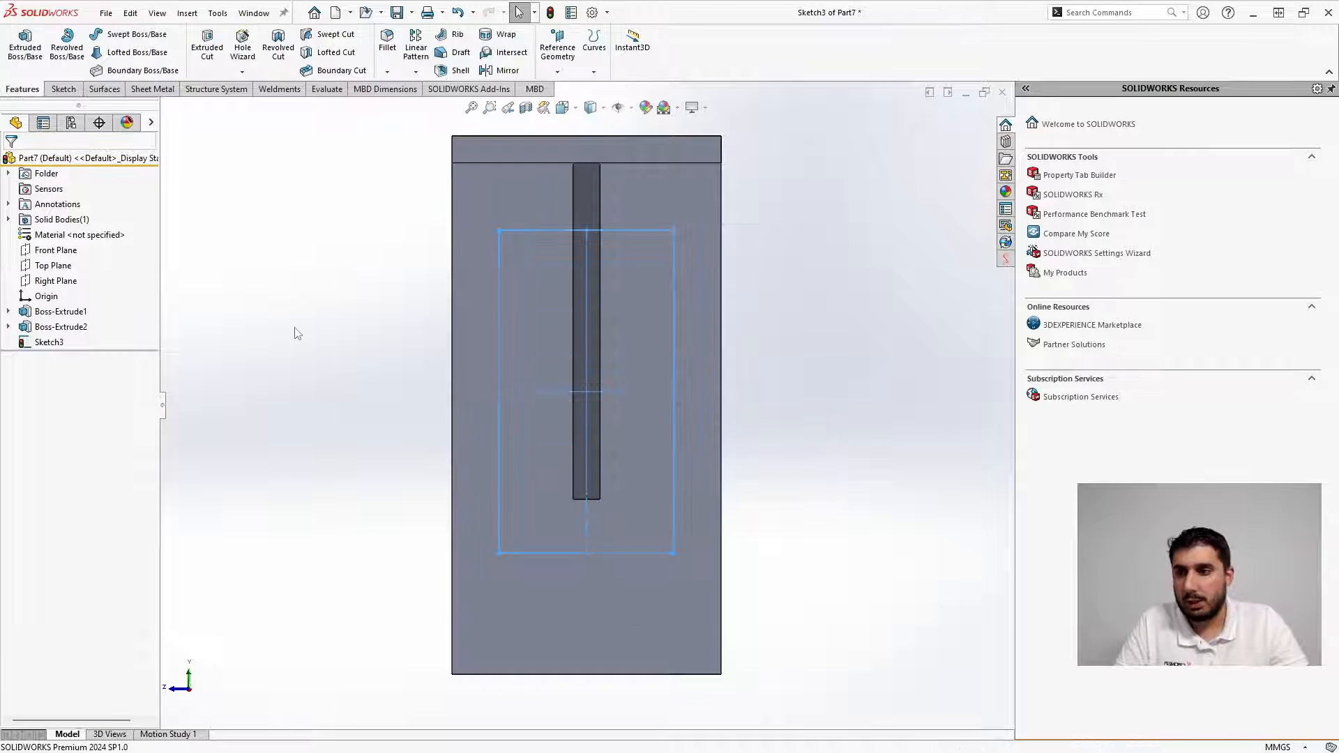
Copy the rectangle sketch from the vertical leg and paste it onto the horizontal leg's inner face
left_click(36, 346)
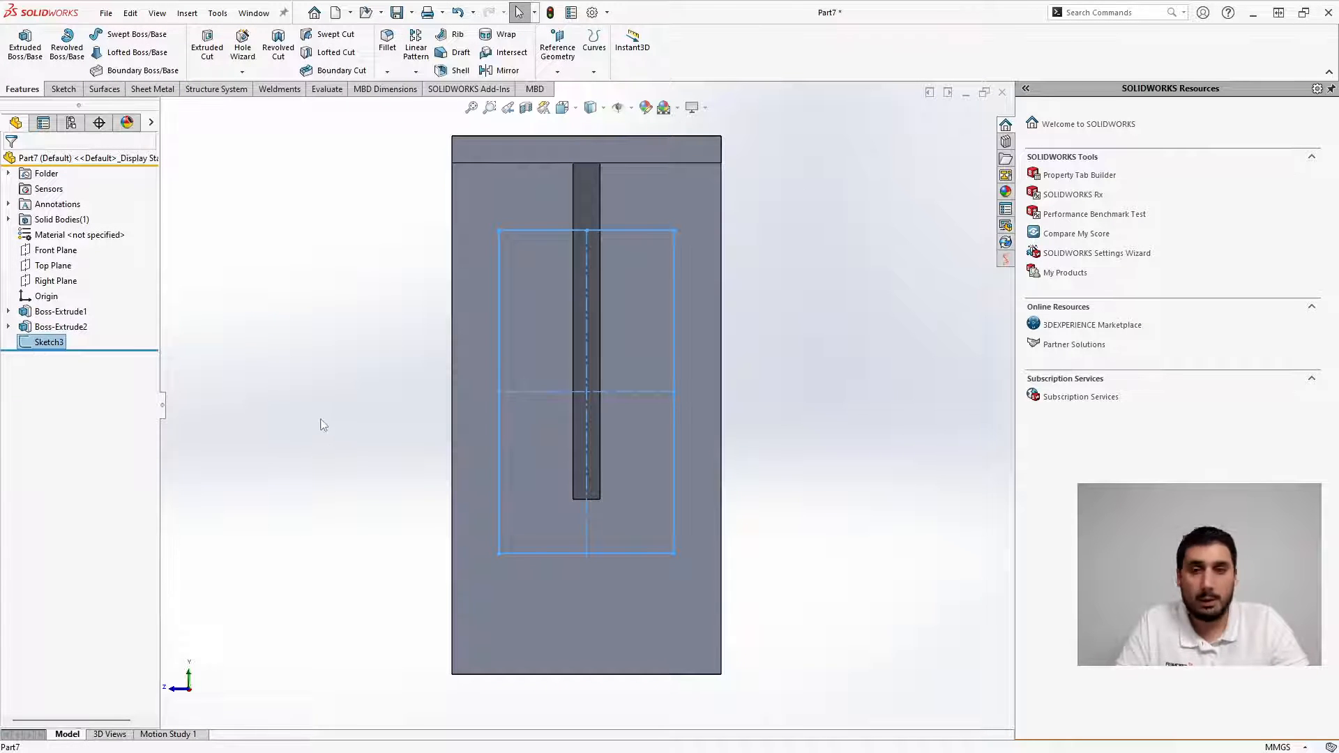
left_click(549, 281)
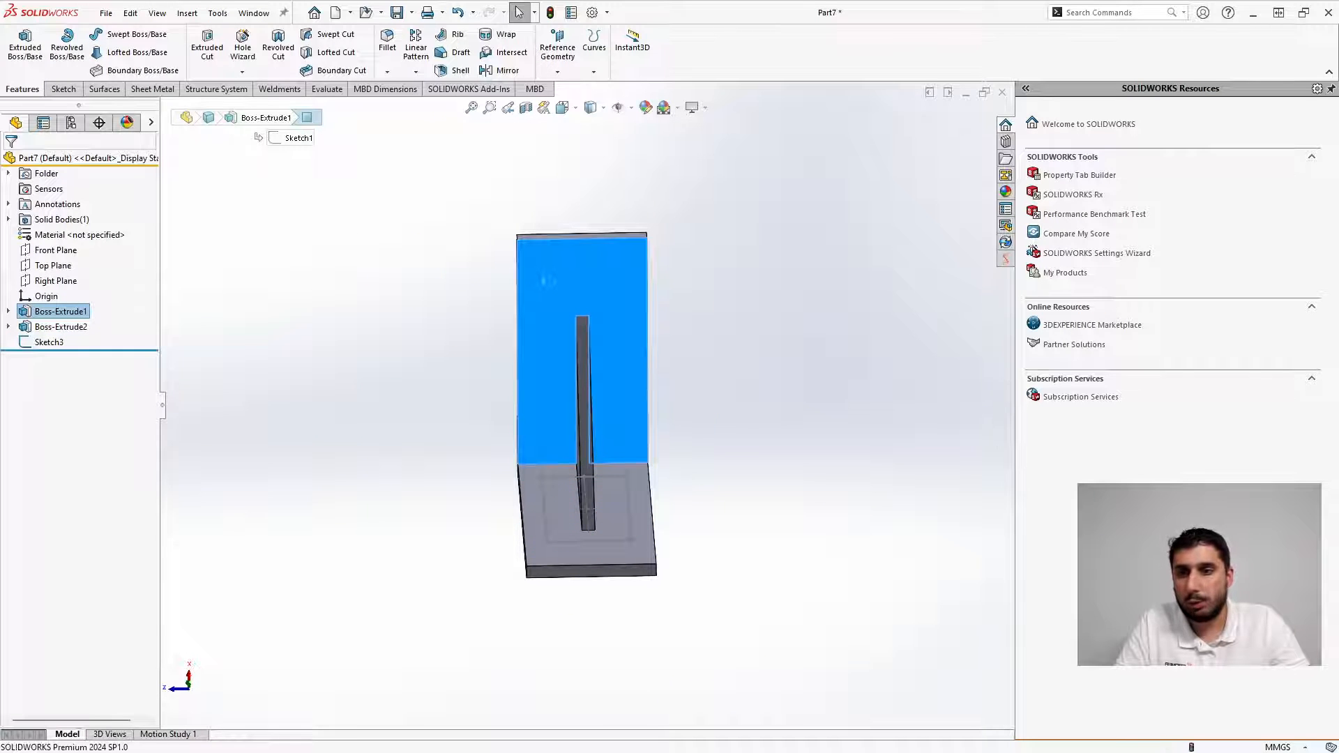
key("ctrl+v")
Edit the pasted sketch and set the rectangle to 120 mm along the leg and 65 mm across it
right_click(56, 357)
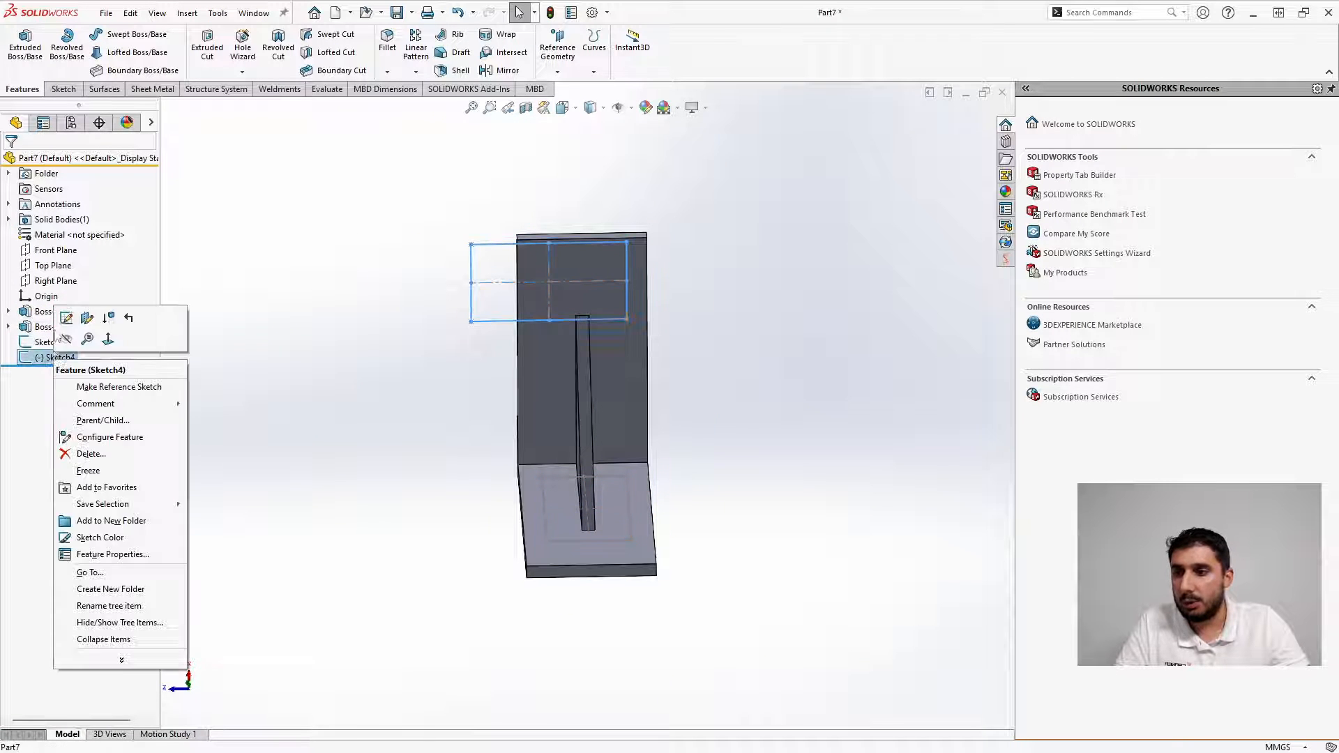
left_click(66, 318)
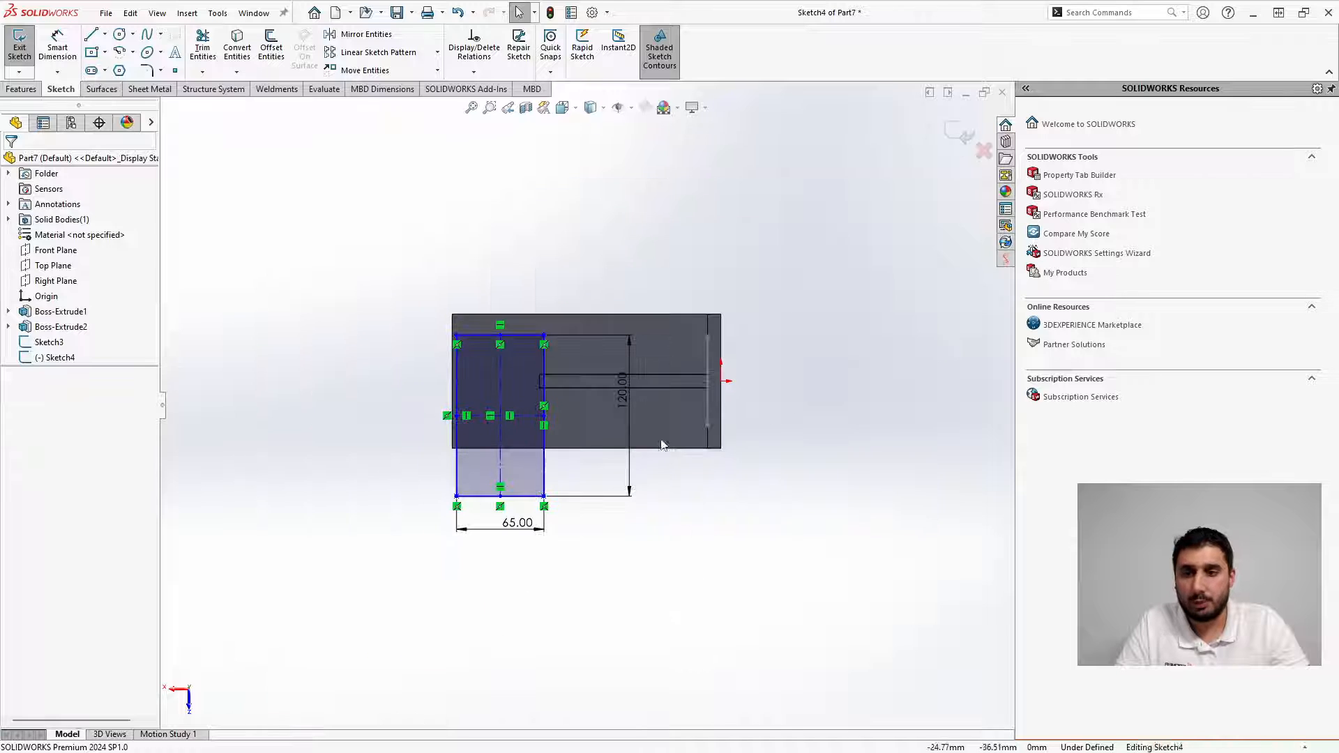
double_click(514, 524)
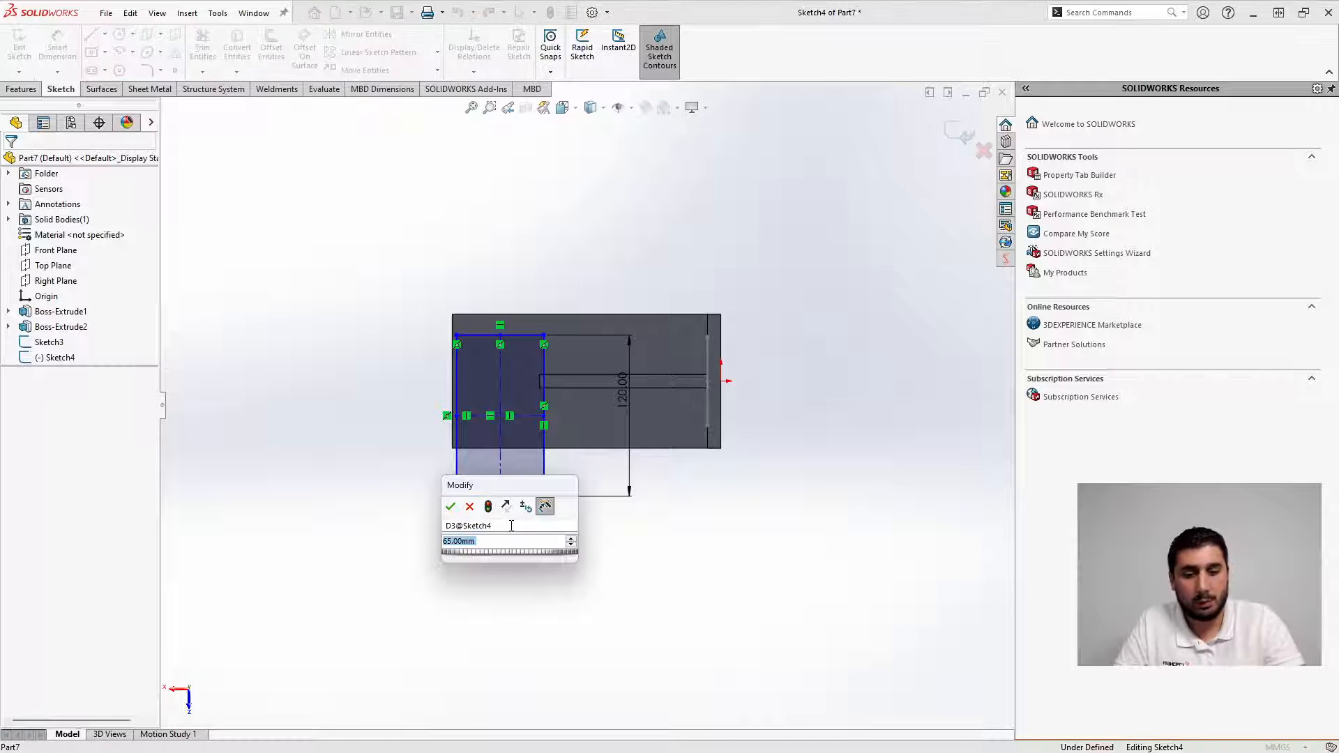
key("Return")
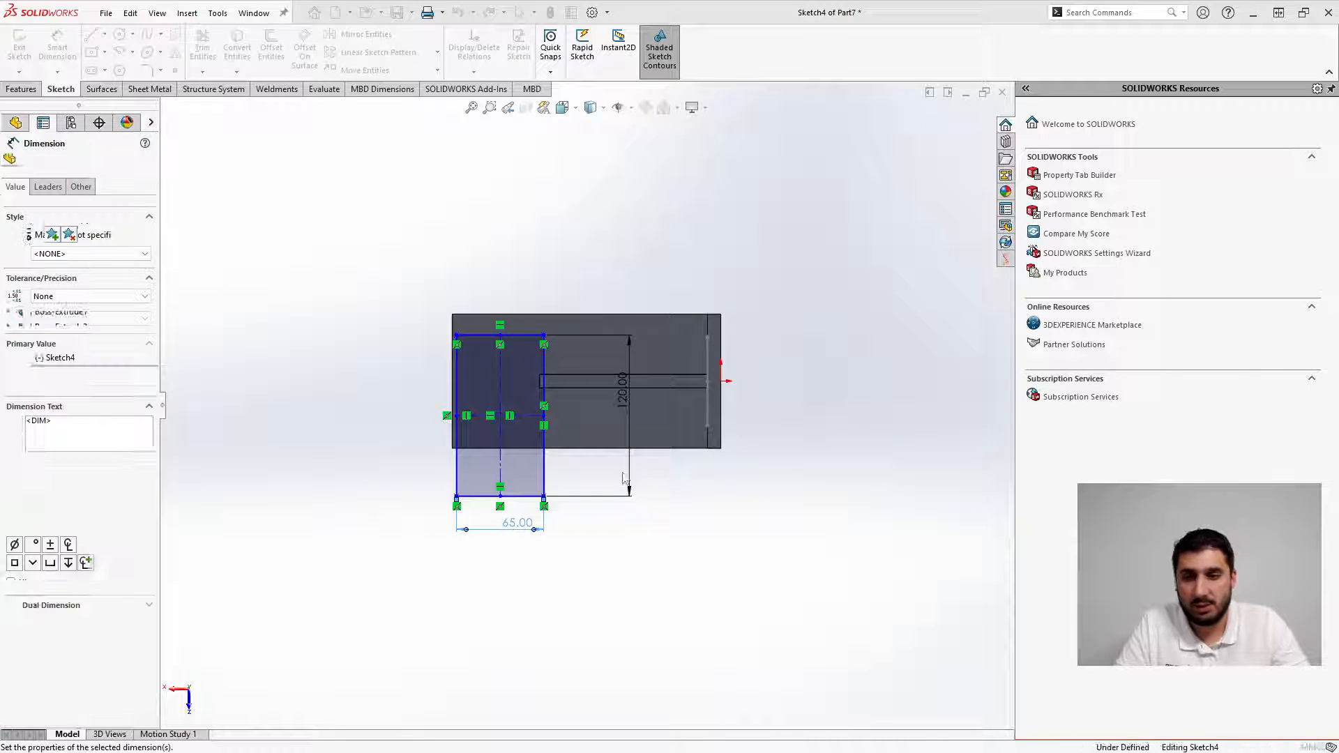
double_click(626, 409)
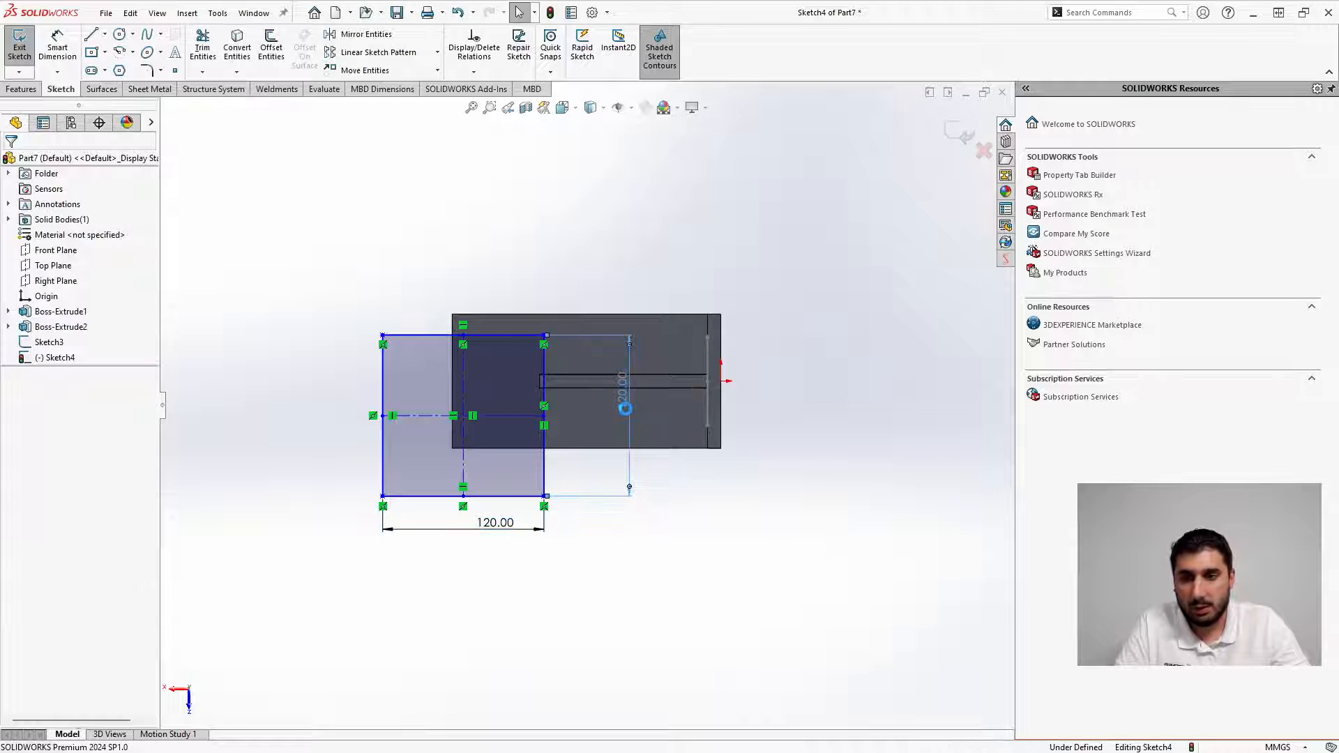
key("Return")
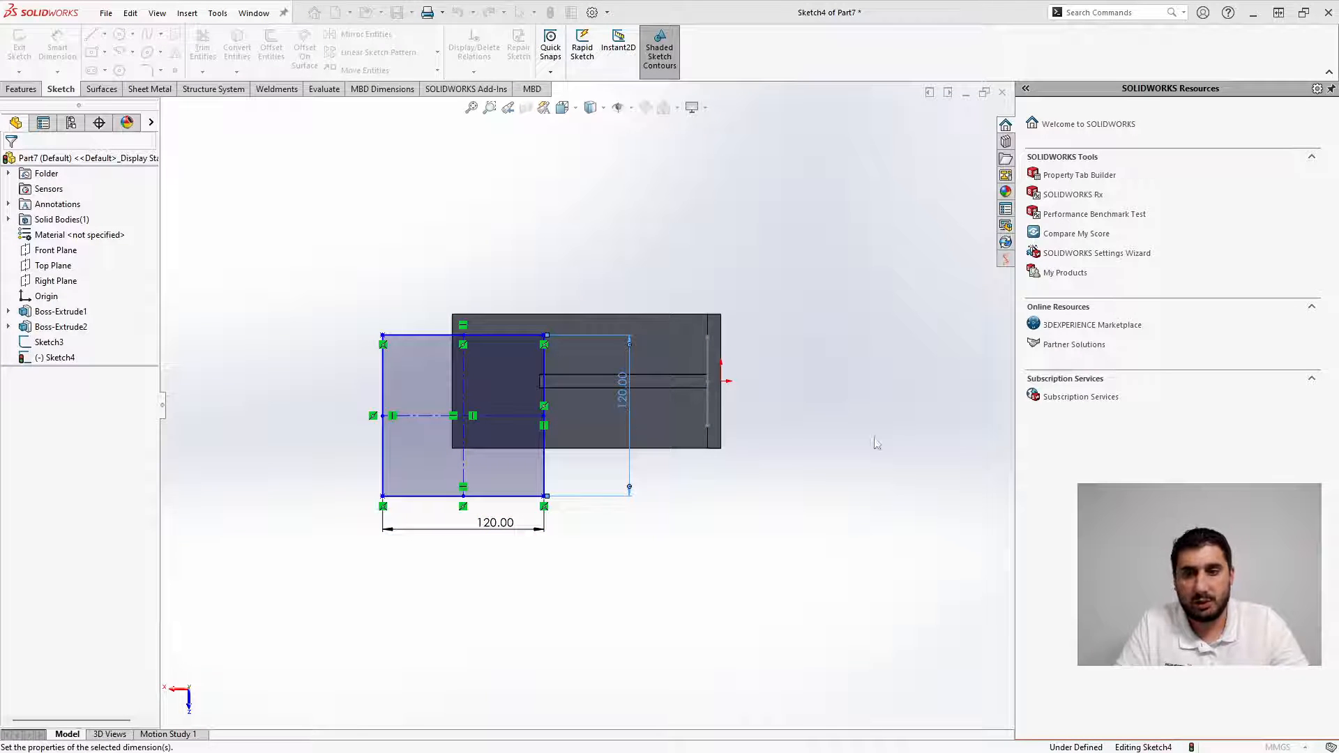
left_click(902, 543)
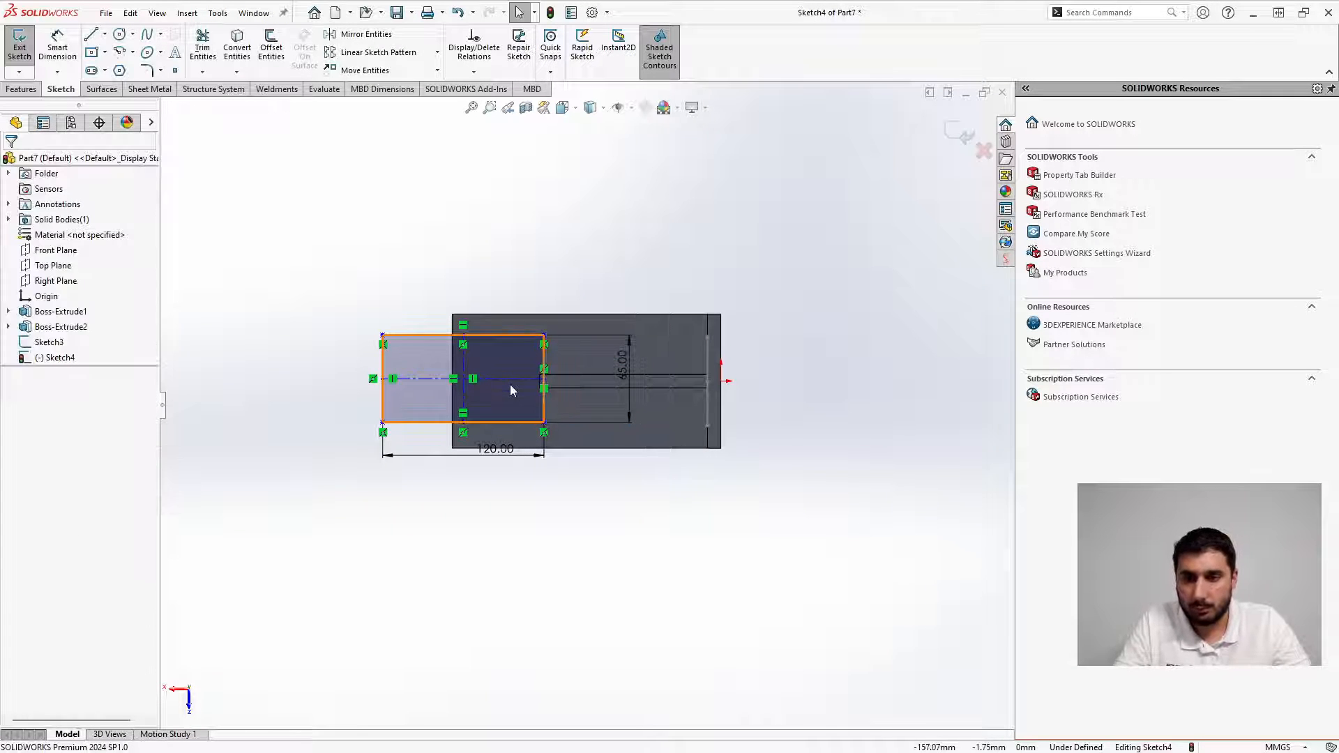
Make the pasted rectangle's lengthwise construction centerline coincident with the origin
left_click(509, 383)
left_click(509, 379)
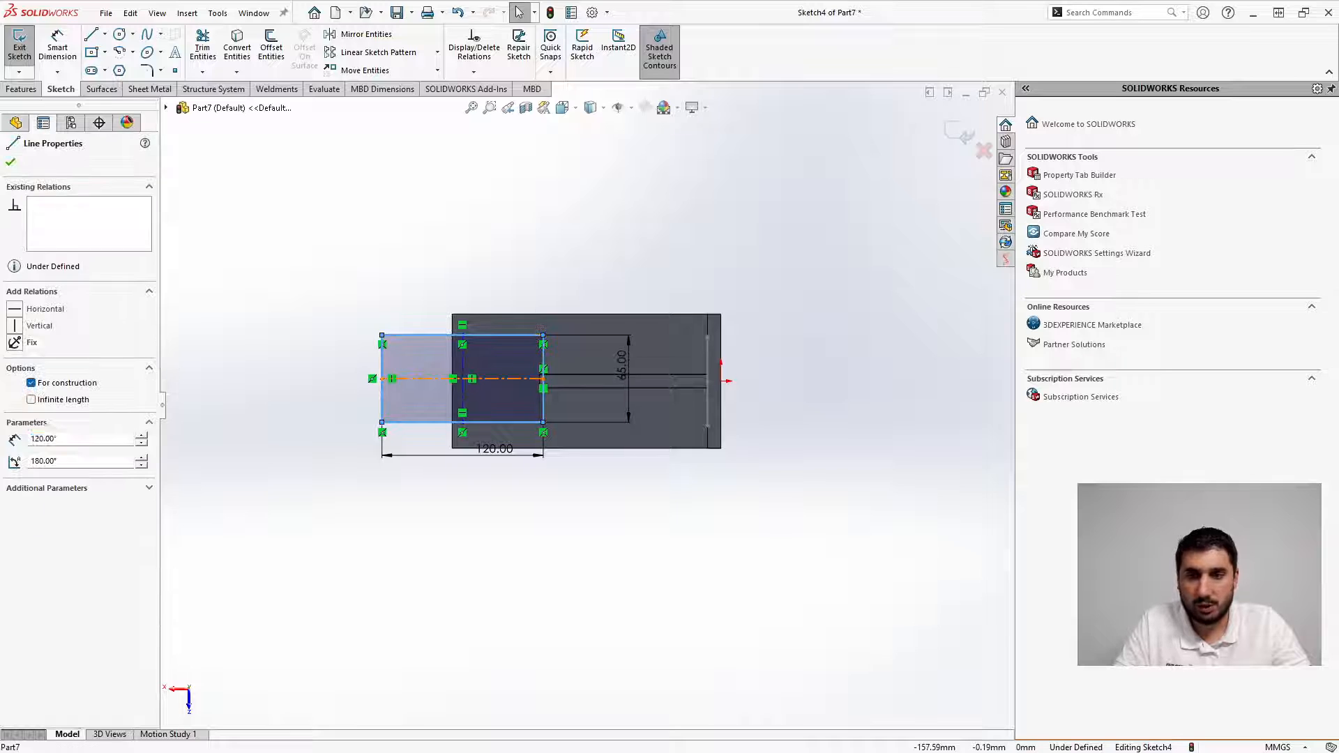
left_click(722, 381, "ctrl")
left_click(19, 409)
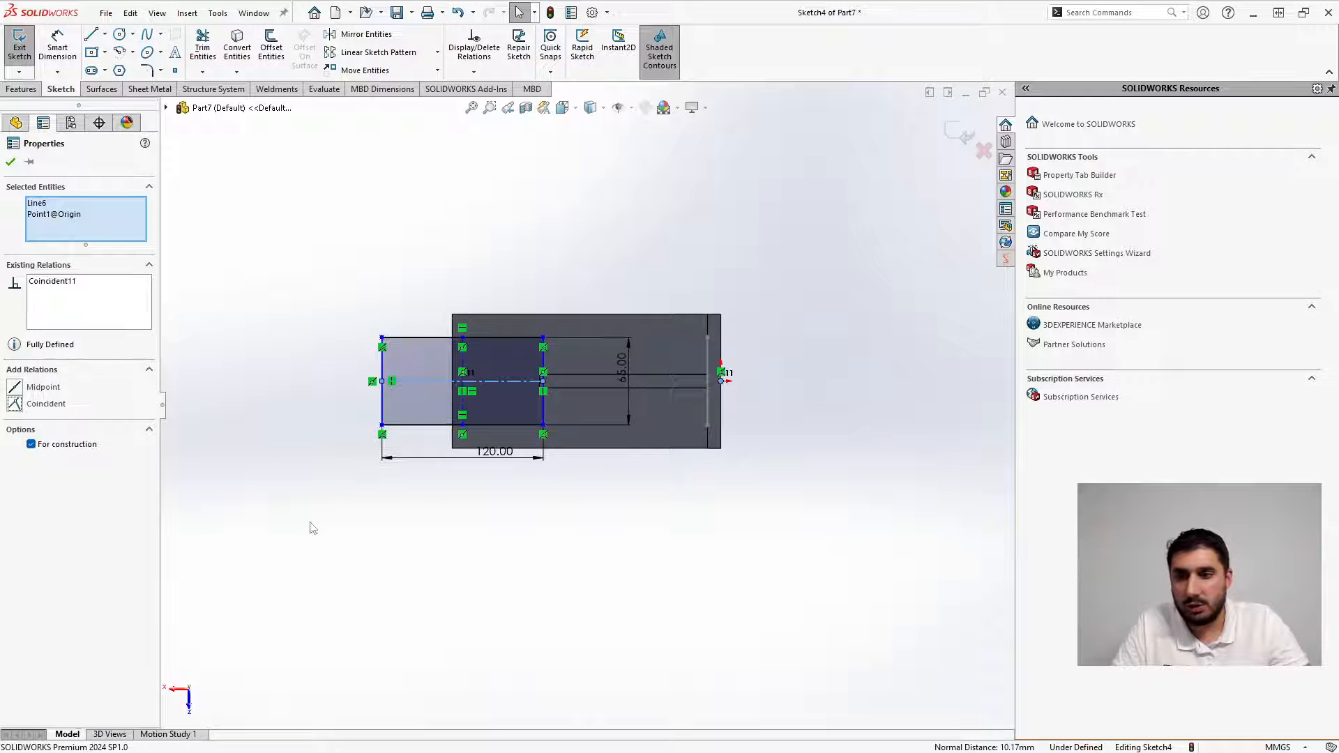
Dimension the rectangle's gusset-side short edge from the bracket's outer corner edge so it sits fully on the leg, and close the sketch
left_click(723, 683)
right_click_drag(722, 683, 719, 621)
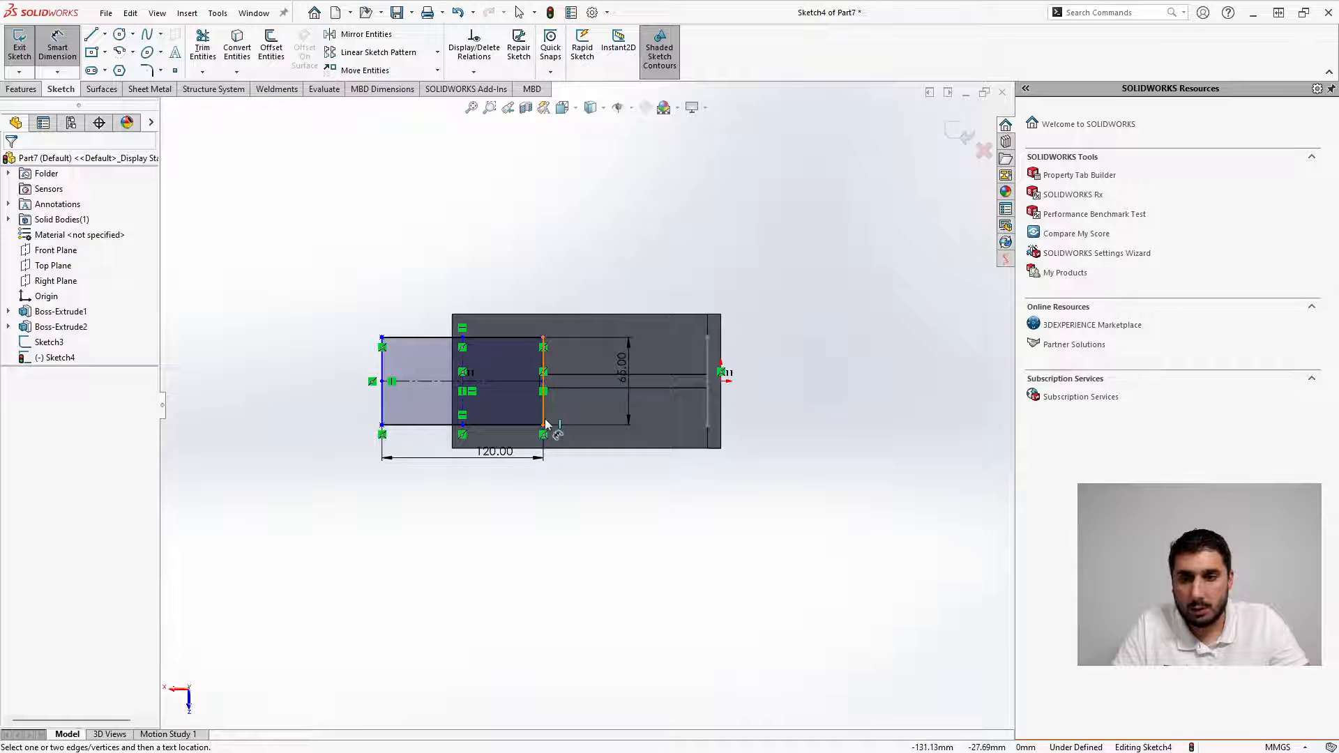
left_click(544, 423)
left_click(721, 441)
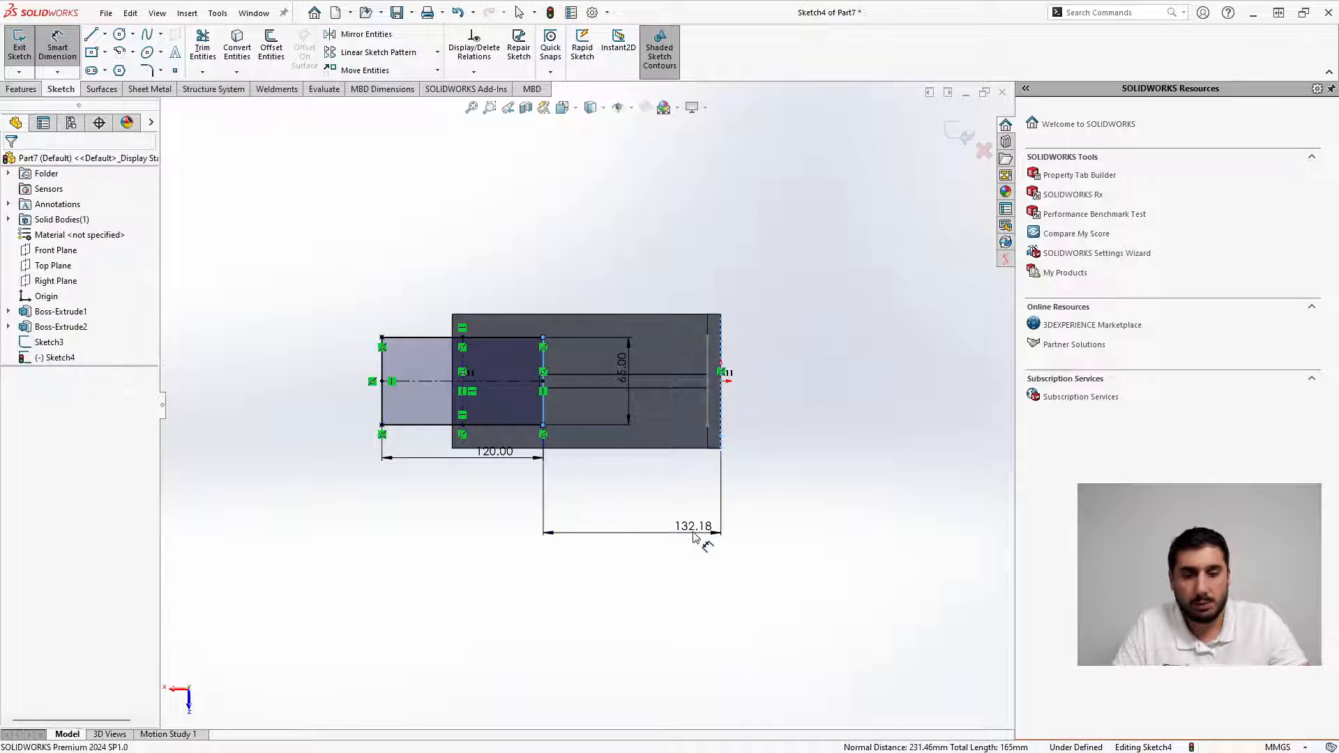
left_click(694, 536)
key("Return")
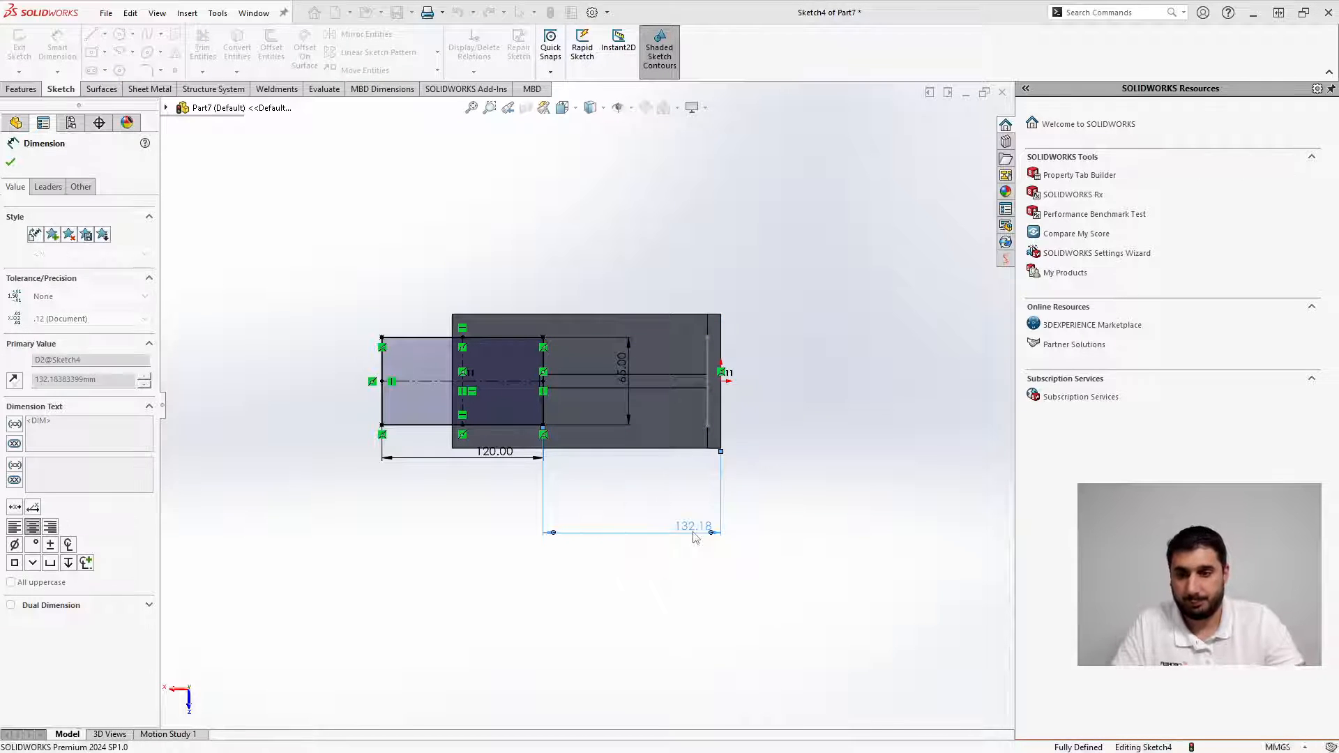
left_click(963, 133)
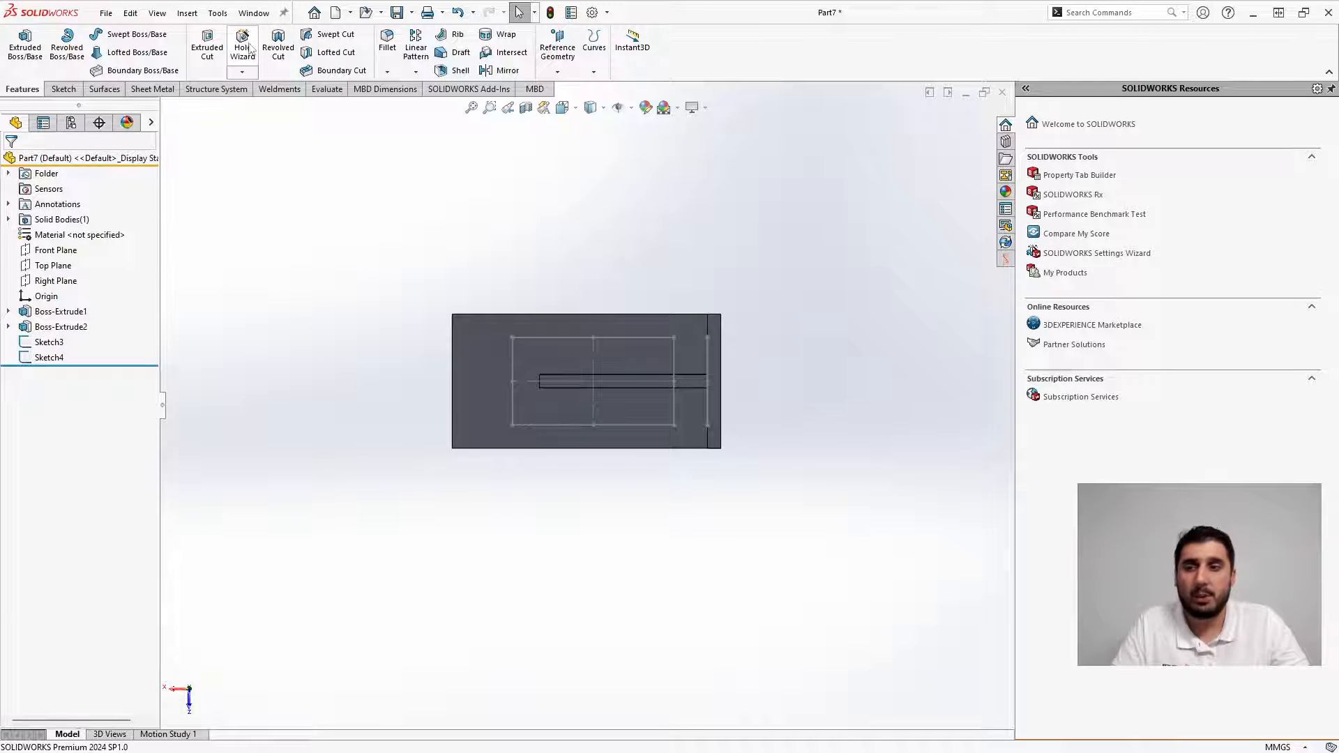
Cut M12 clearance holes with Hole Wizard at the corners of the horizontal leg's rectangle, using that existing 2D sketch for positions
left_click(245, 46)
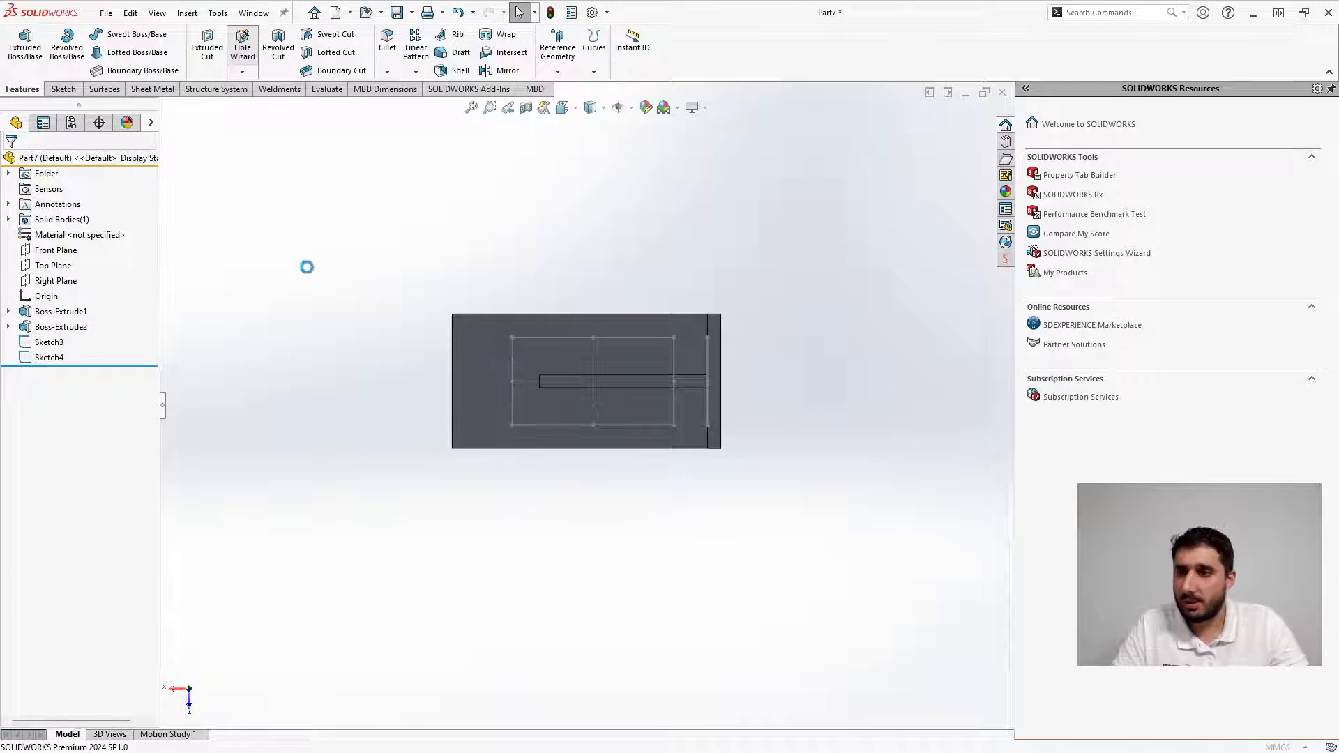
left_click(82, 186)
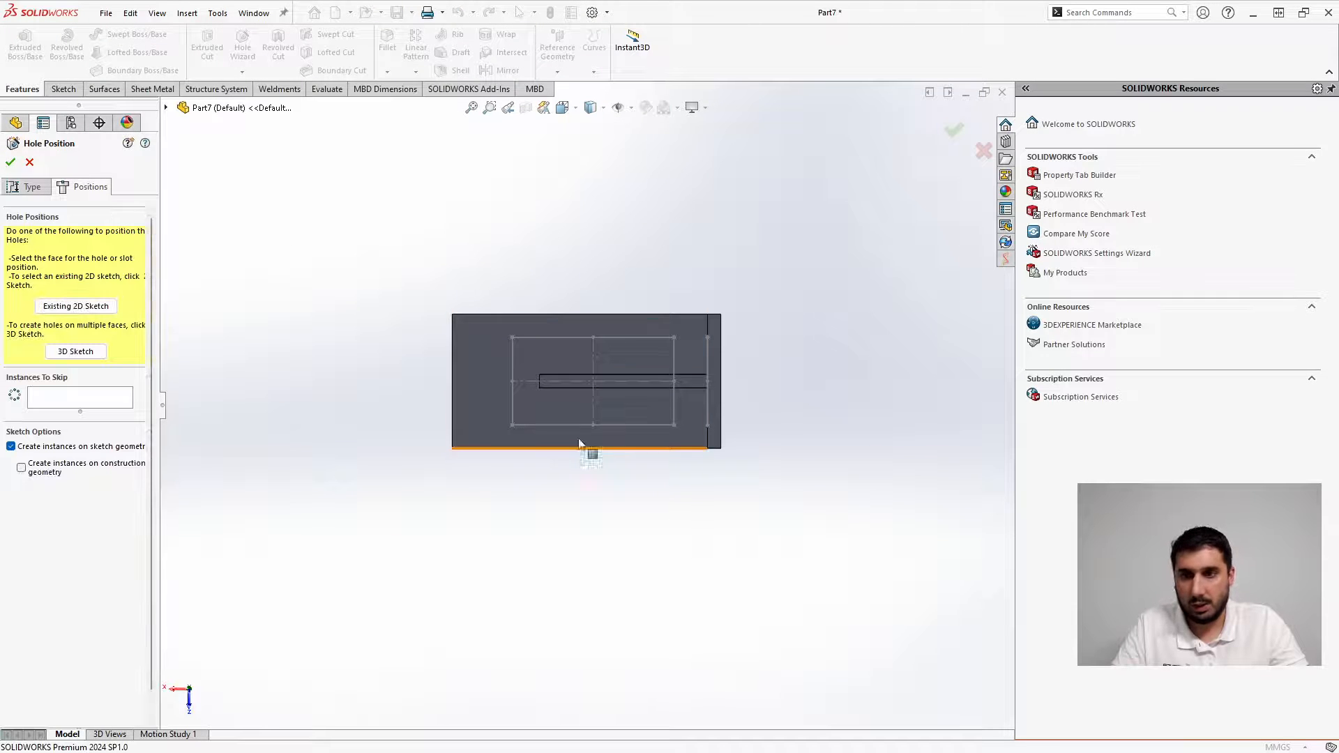
left_click(54, 311)
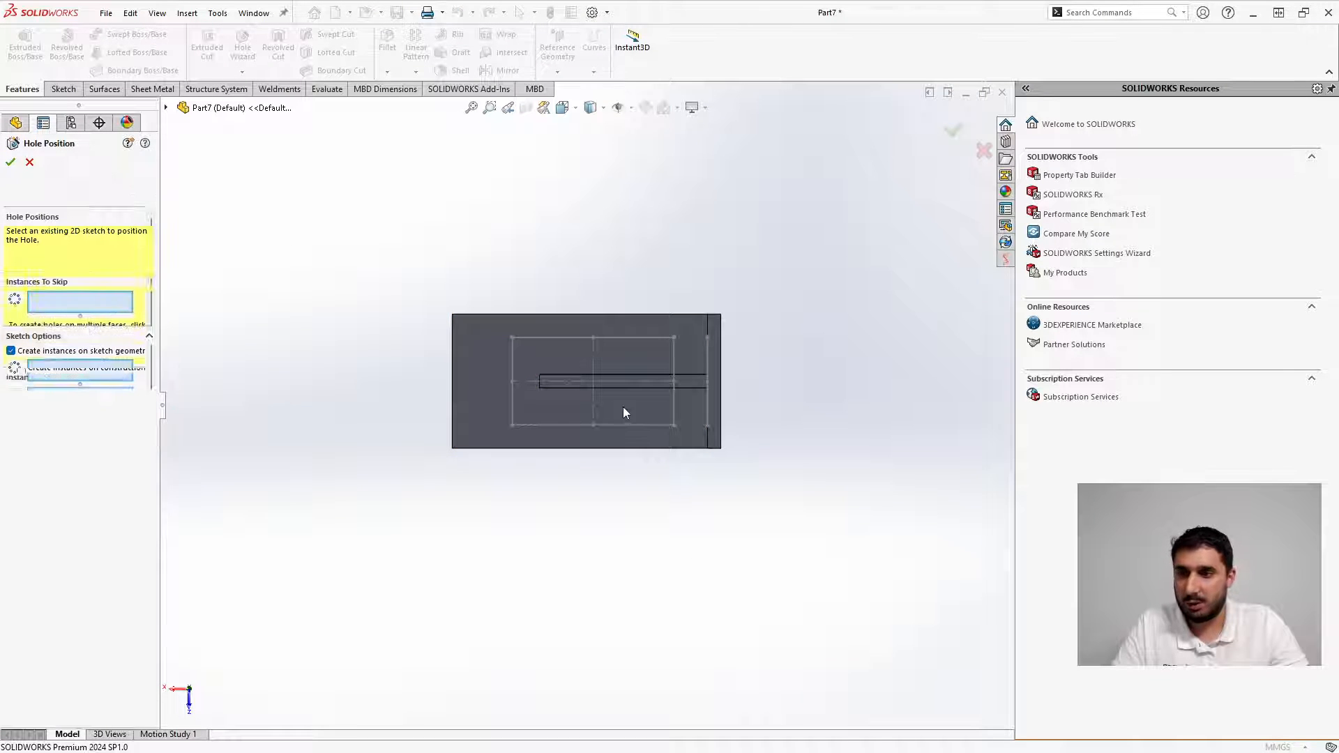
left_click(516, 338)
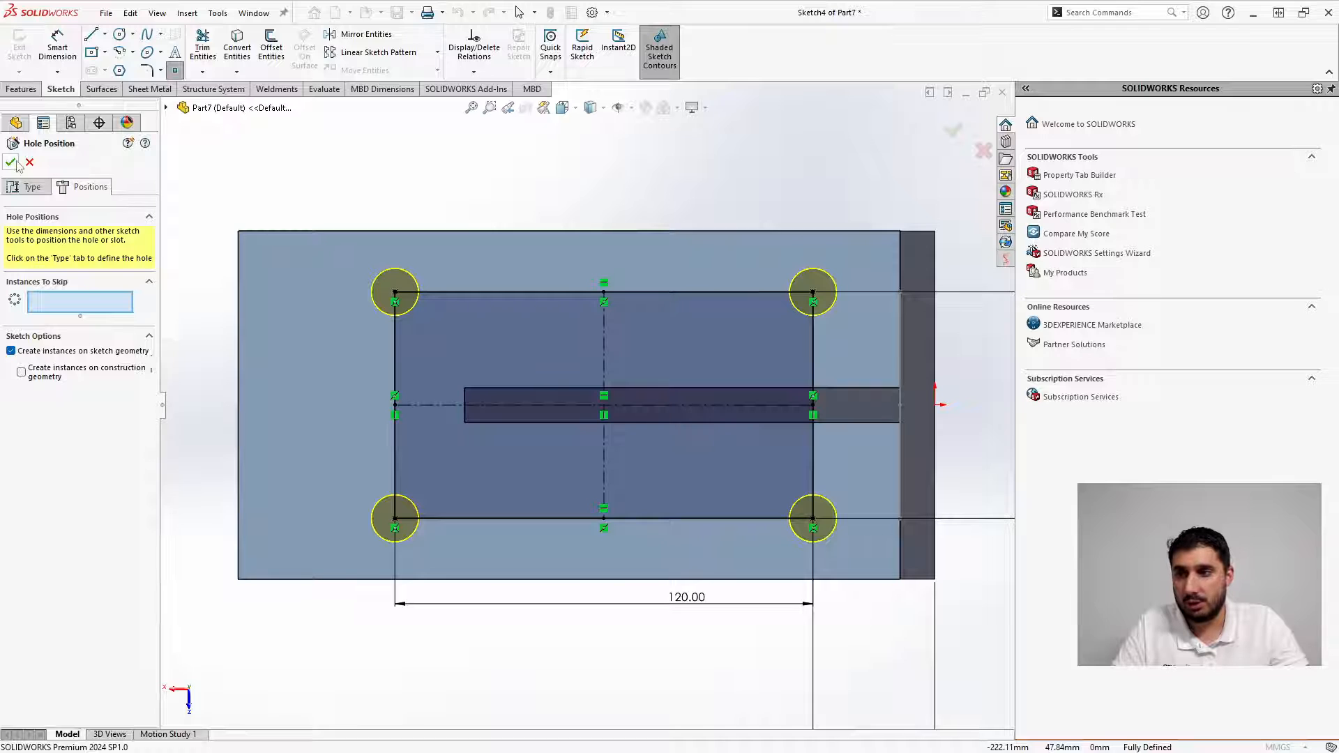
left_click(11, 162)
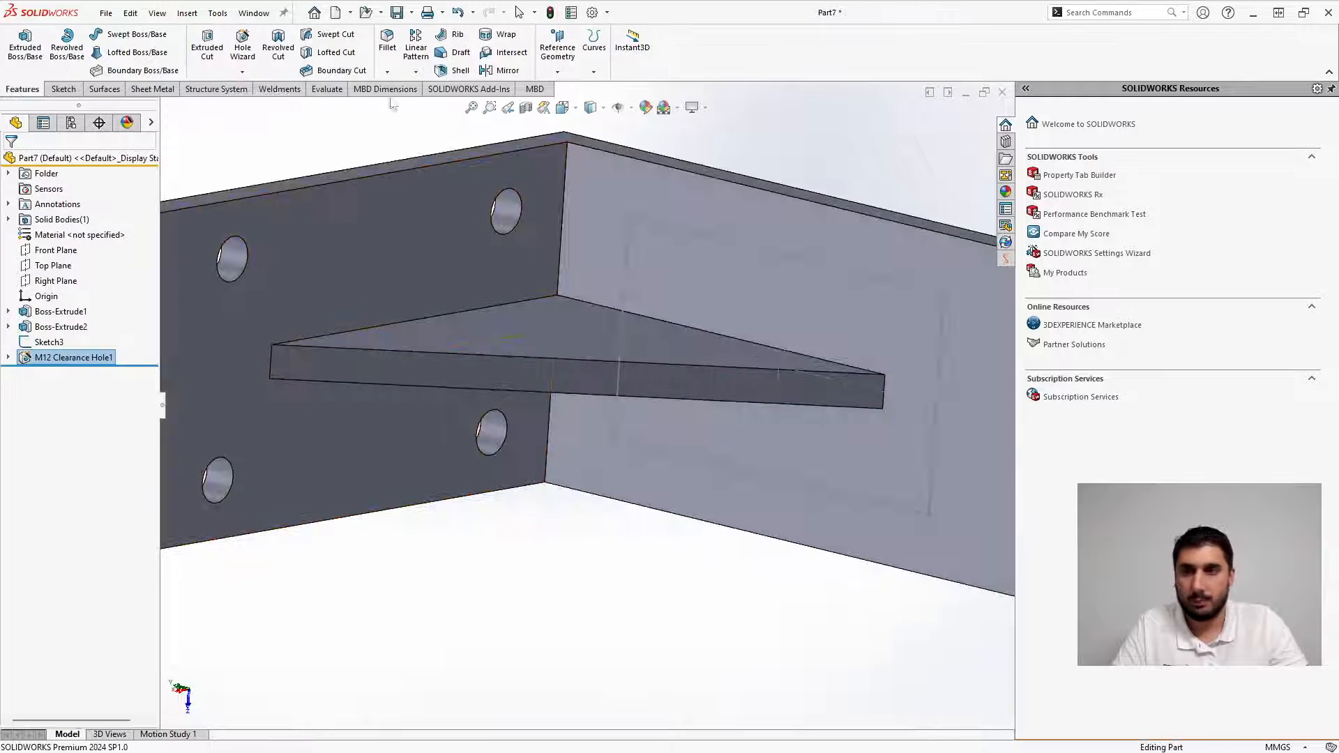
Cut M12 clearance holes with Hole Wizard through the vertical leg, positioned by that leg's existing rectangle sketch
left_click(245, 47)
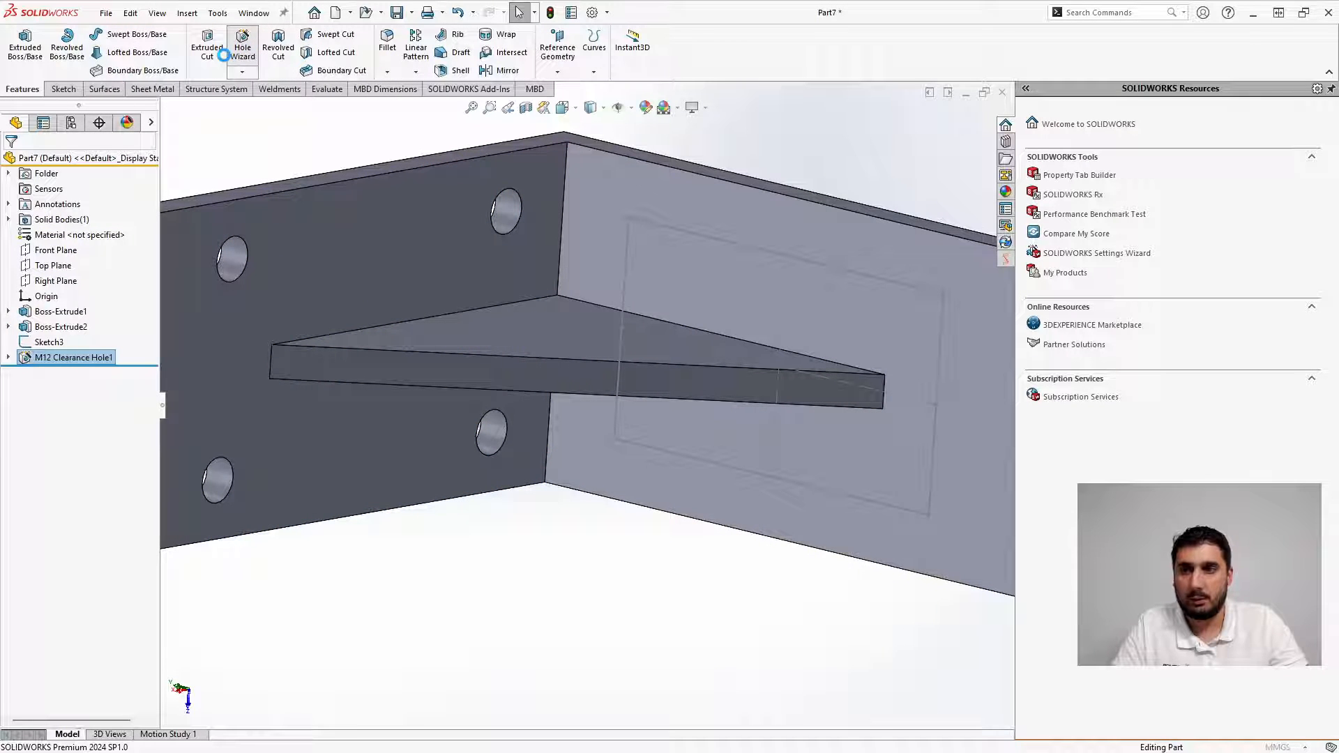
left_click(88, 186)
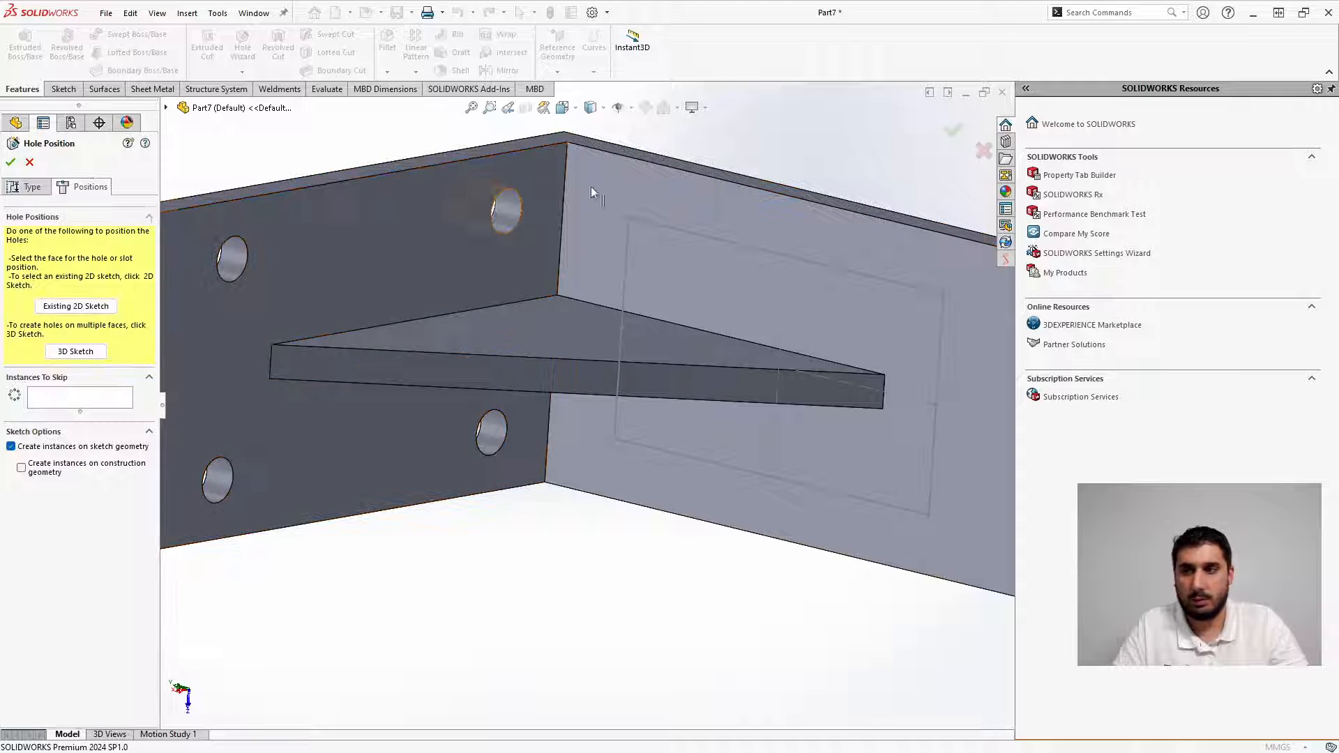
left_click(75, 310)
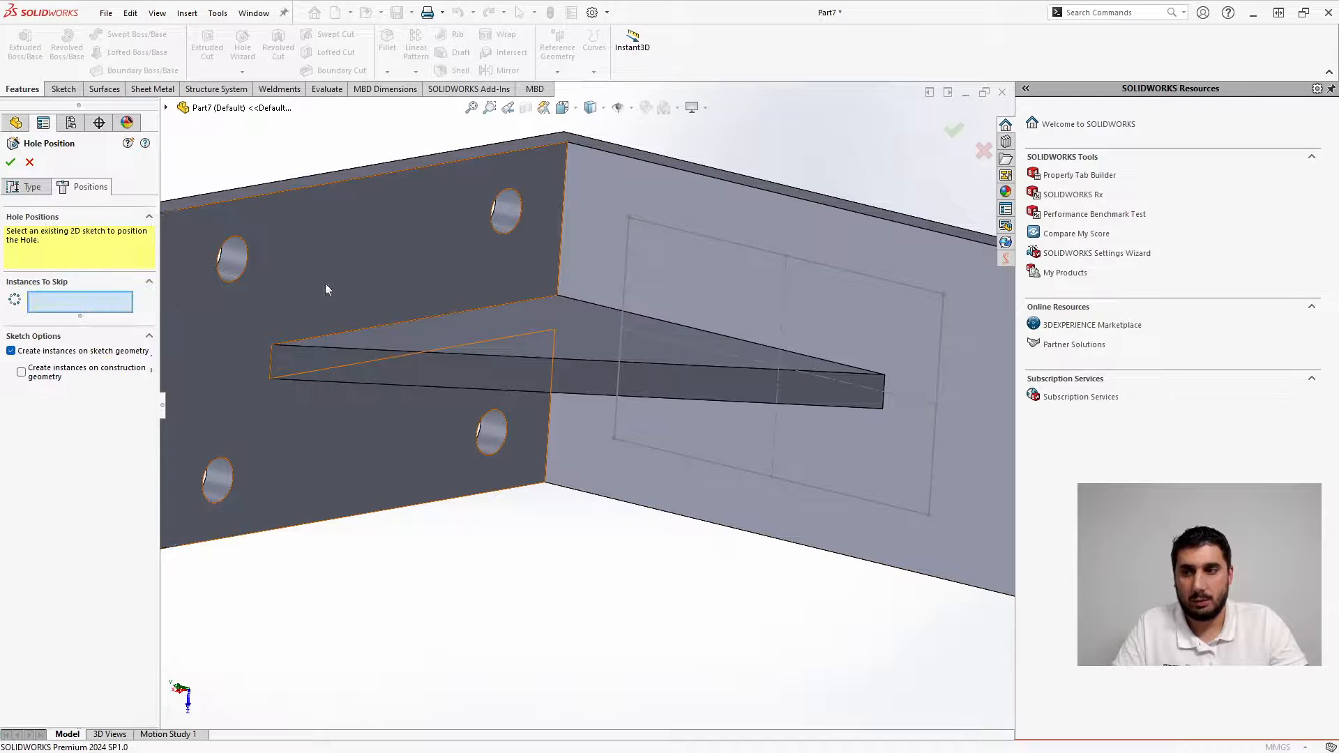
left_click(805, 262)
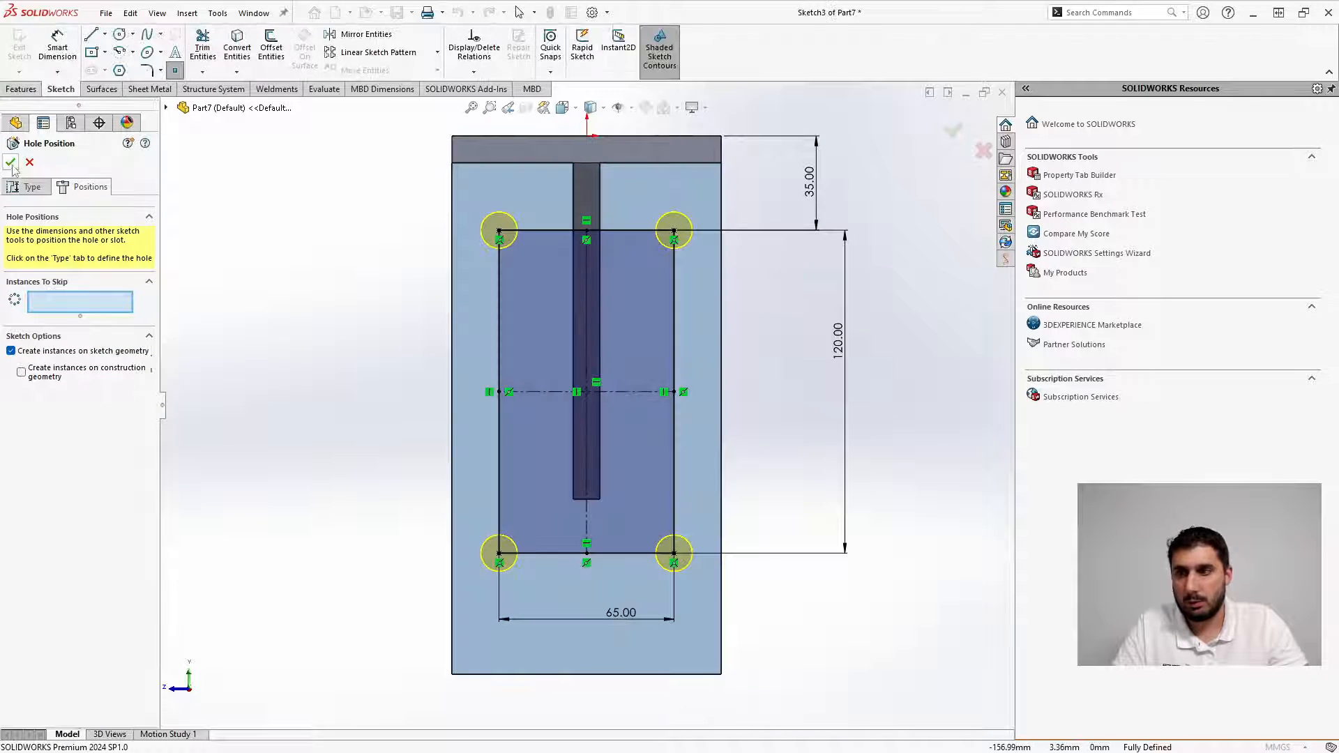
left_click(11, 163)
Save the bracket part as "L Reforcado" in the CADNEA connectors folder
middle_click_drag(822, 538, 550, 419)
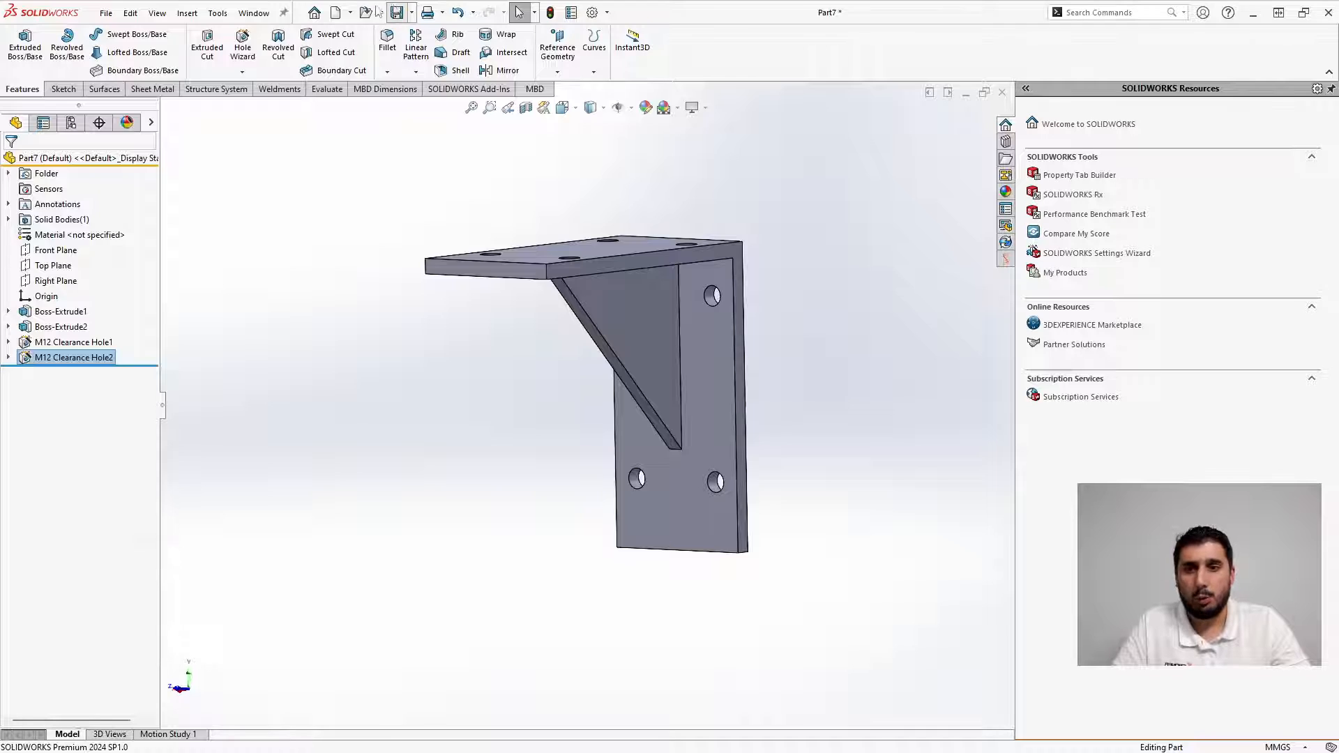
left_click(395, 12)
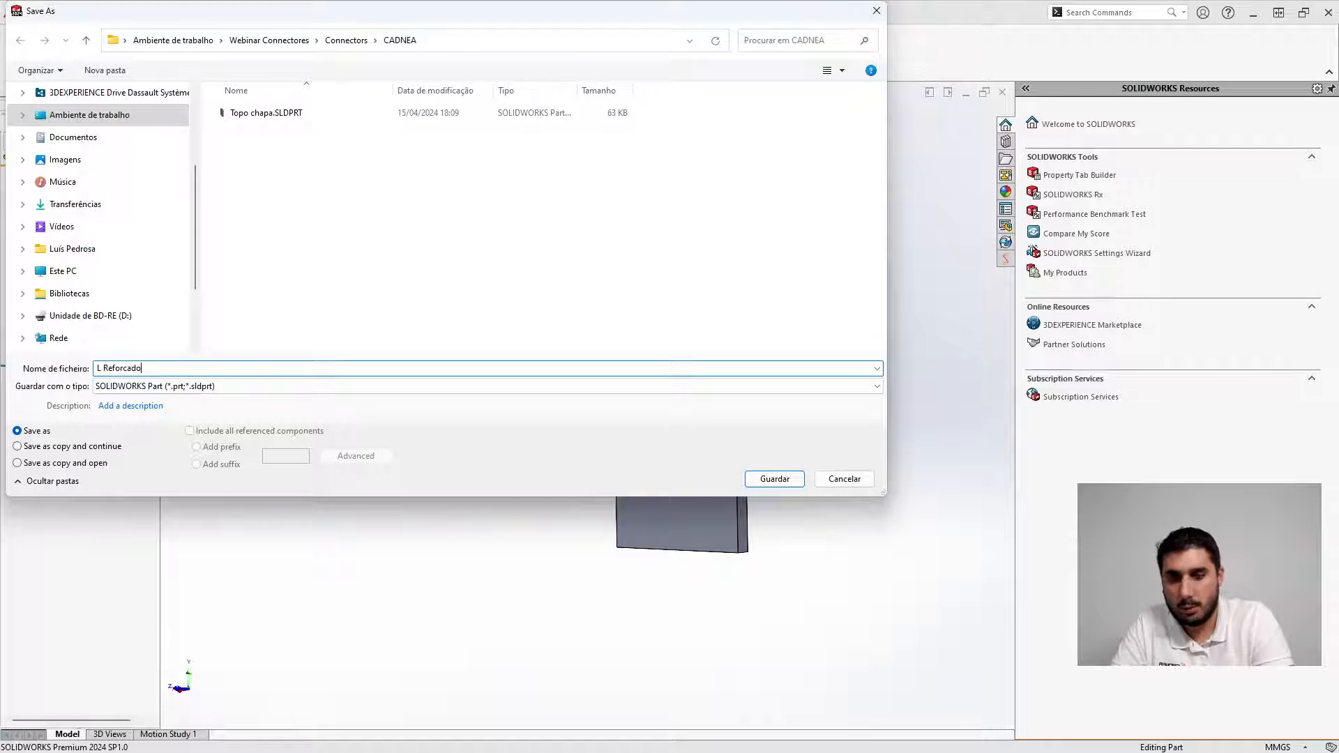
type("L Reforcado")
key("Return")
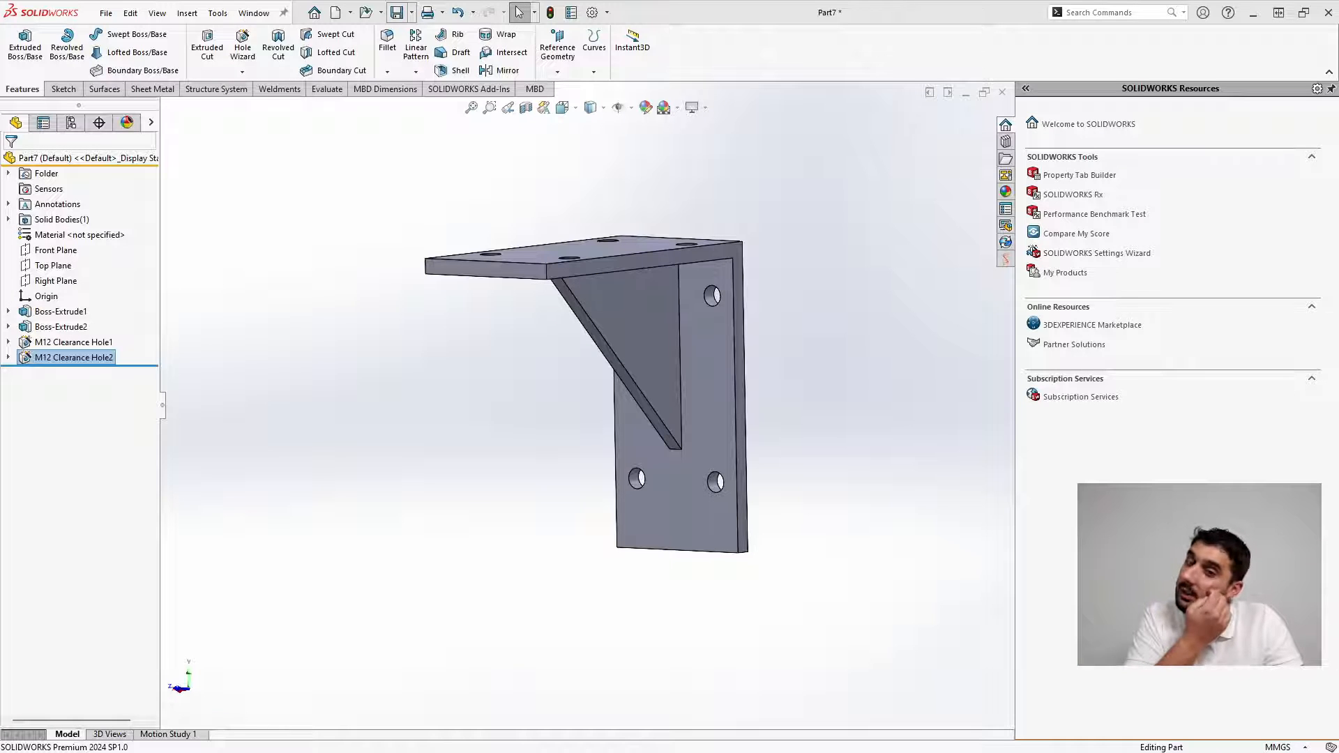
Rename the bracket's Default configuration as 200x200
left_click(80, 124)
left_click(93, 184)
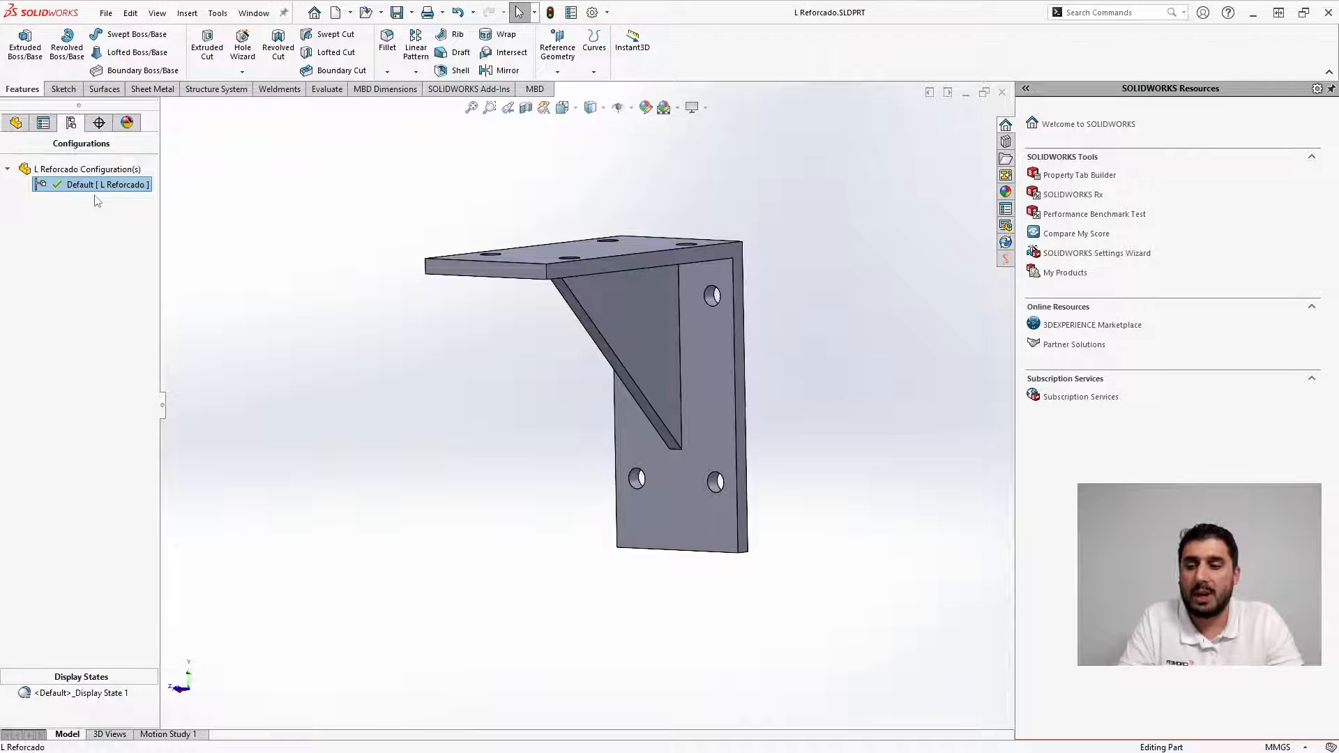
key("F2")
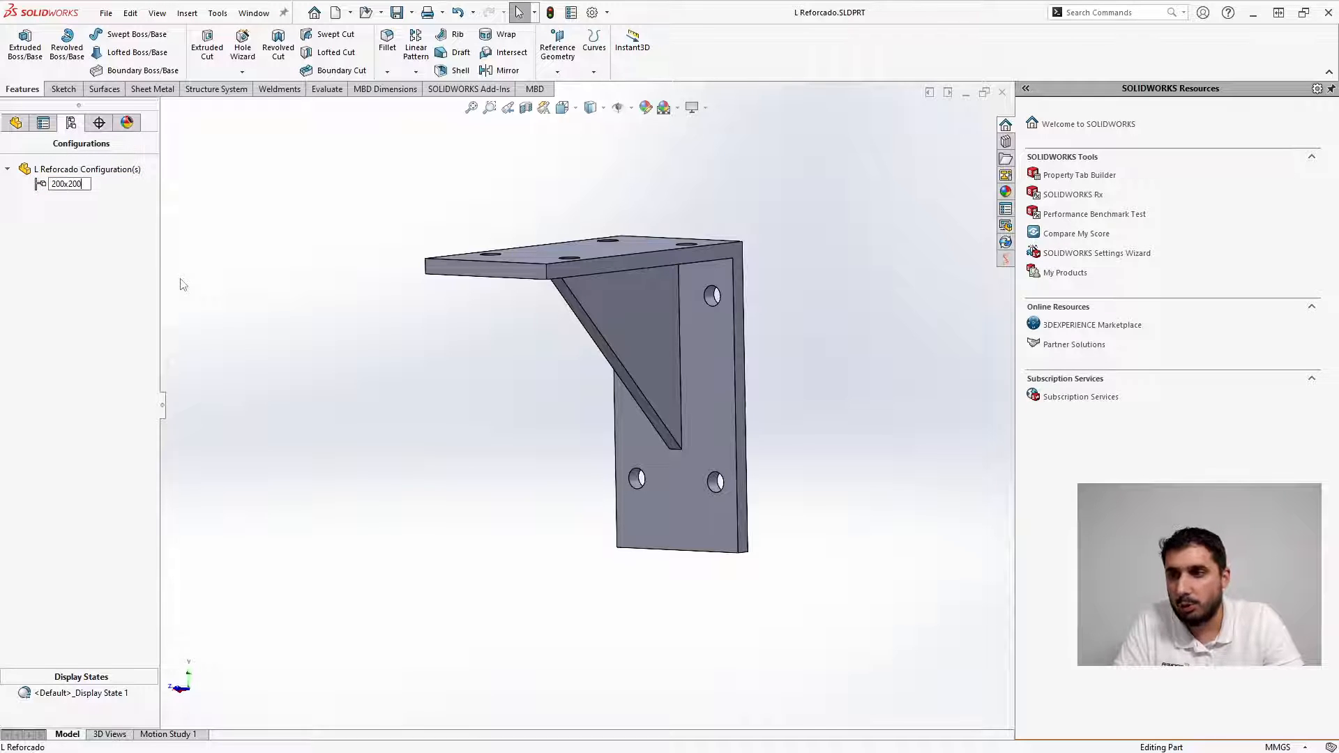
key("Return")
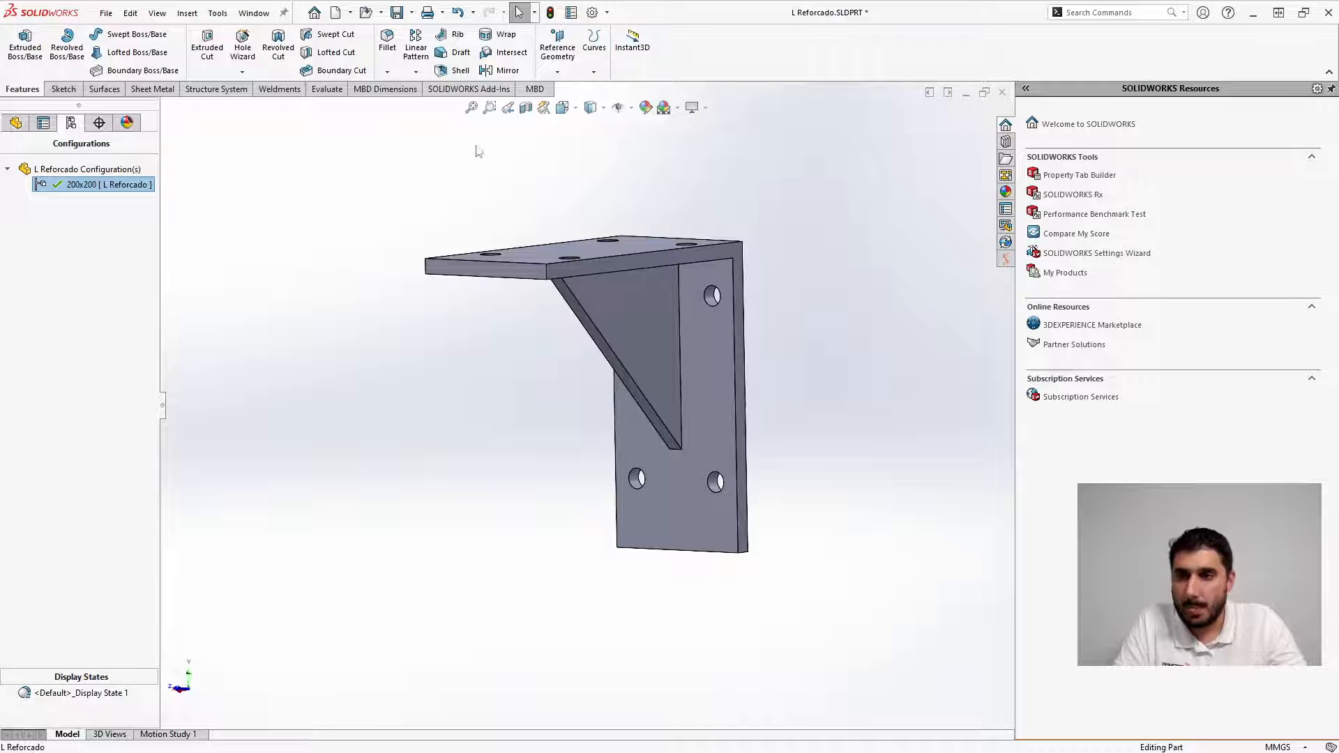
Define a generic connection element with the vertical leg's outer face as primary, horizontal leg's outer face as secondary and Front Plane as tertiary reference
left_click(220, 90)
left_click(150, 50)
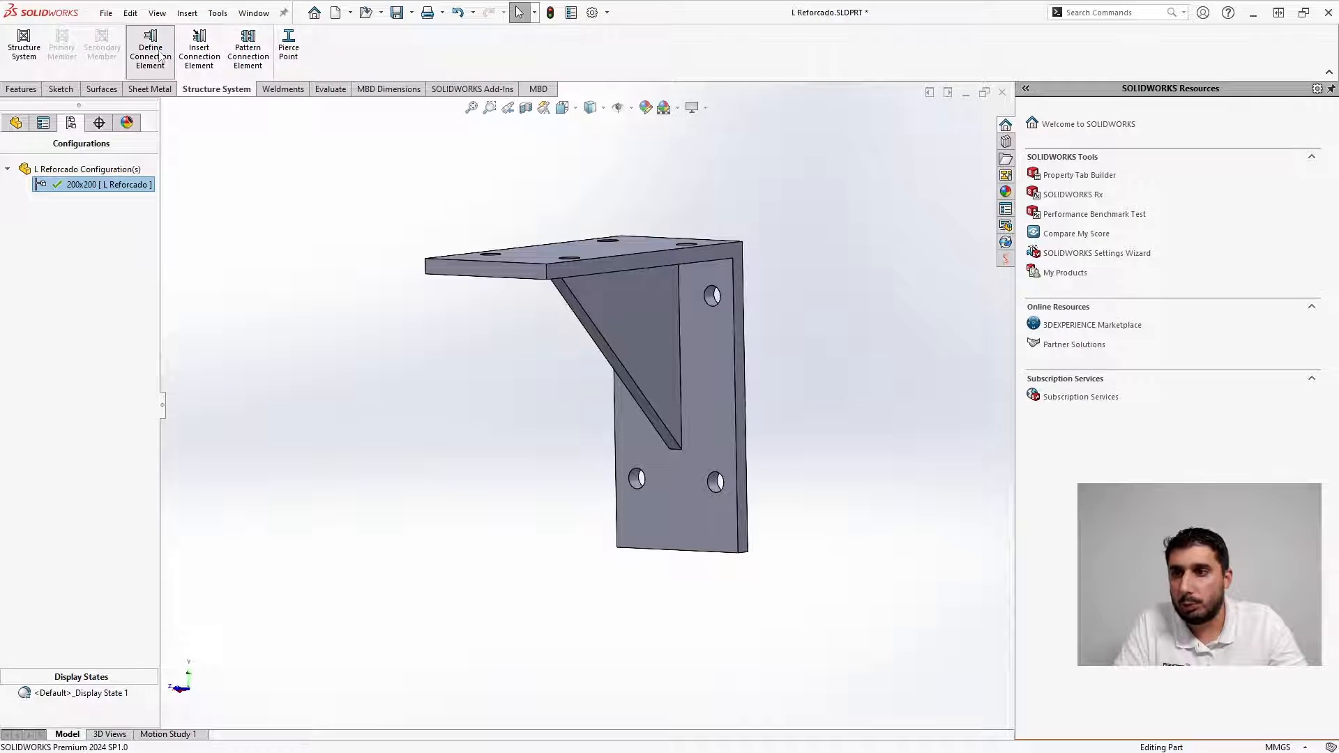
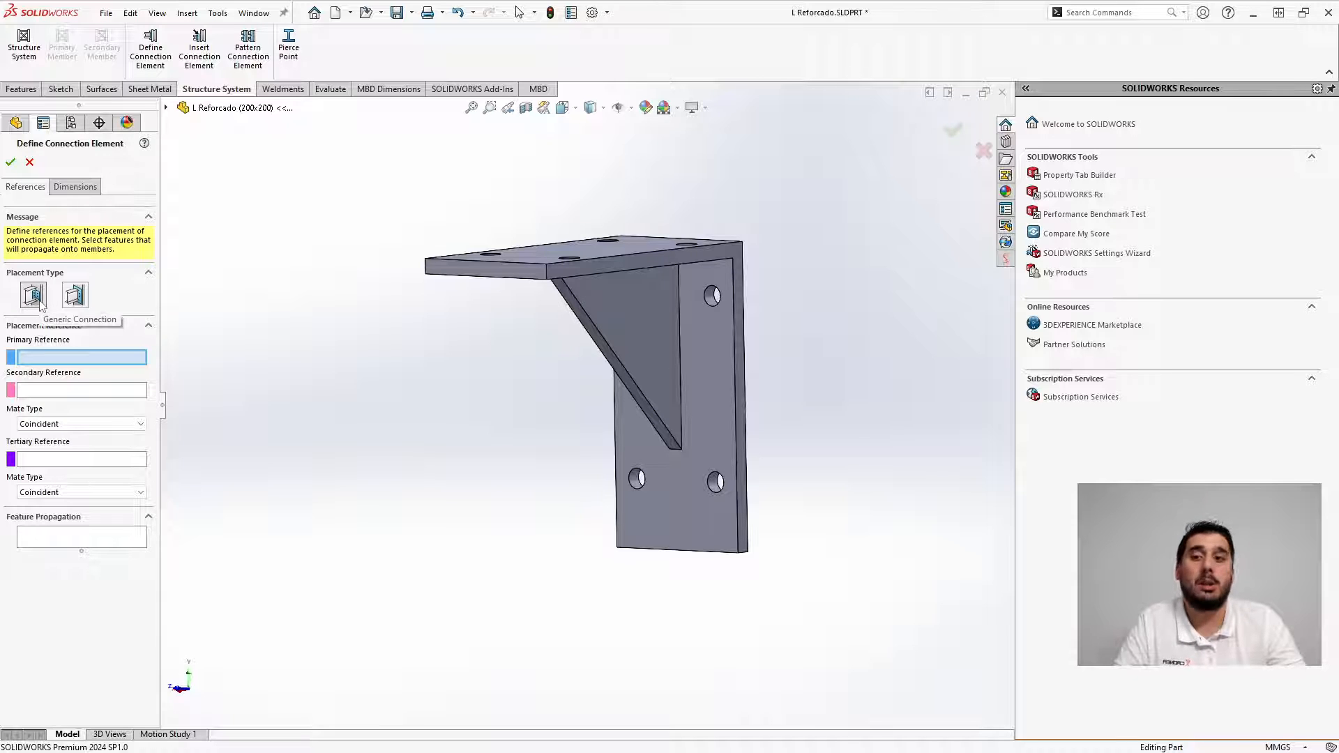
left_click(40, 301)
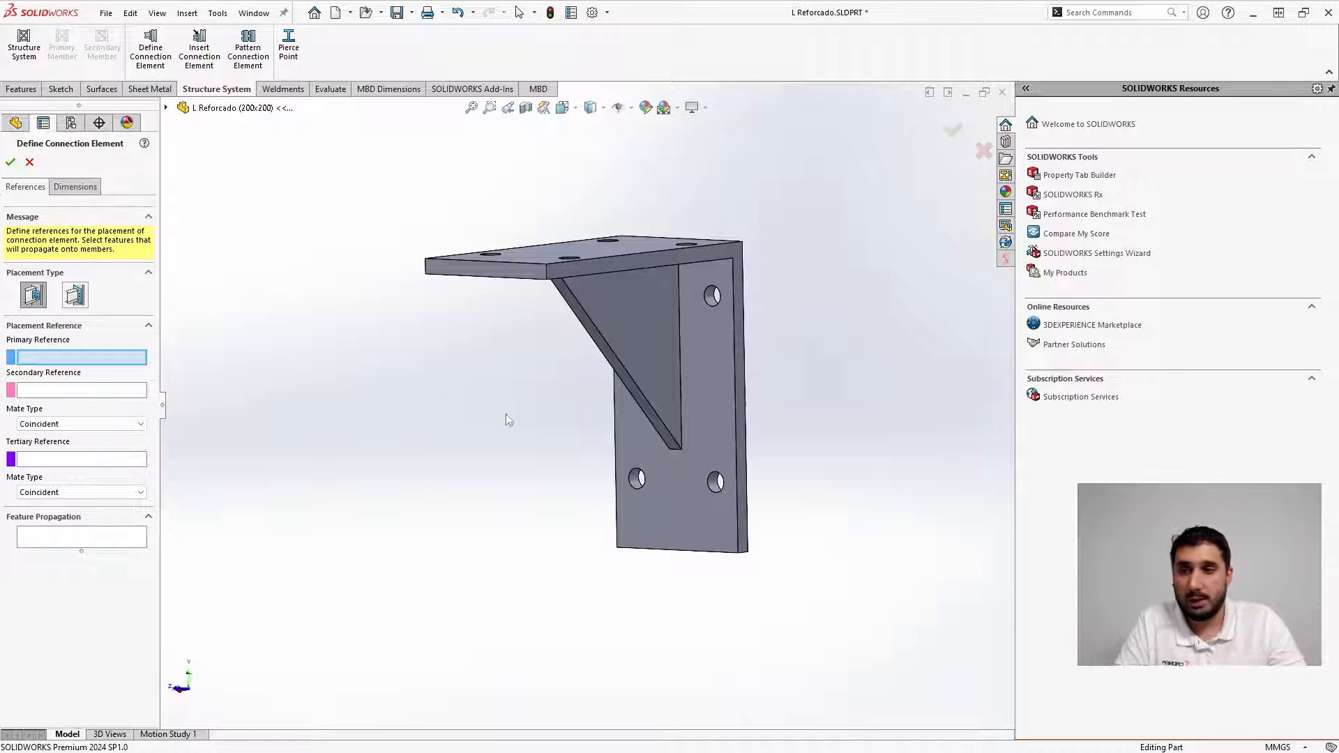
middle_click_drag(509, 419, 676, 357)
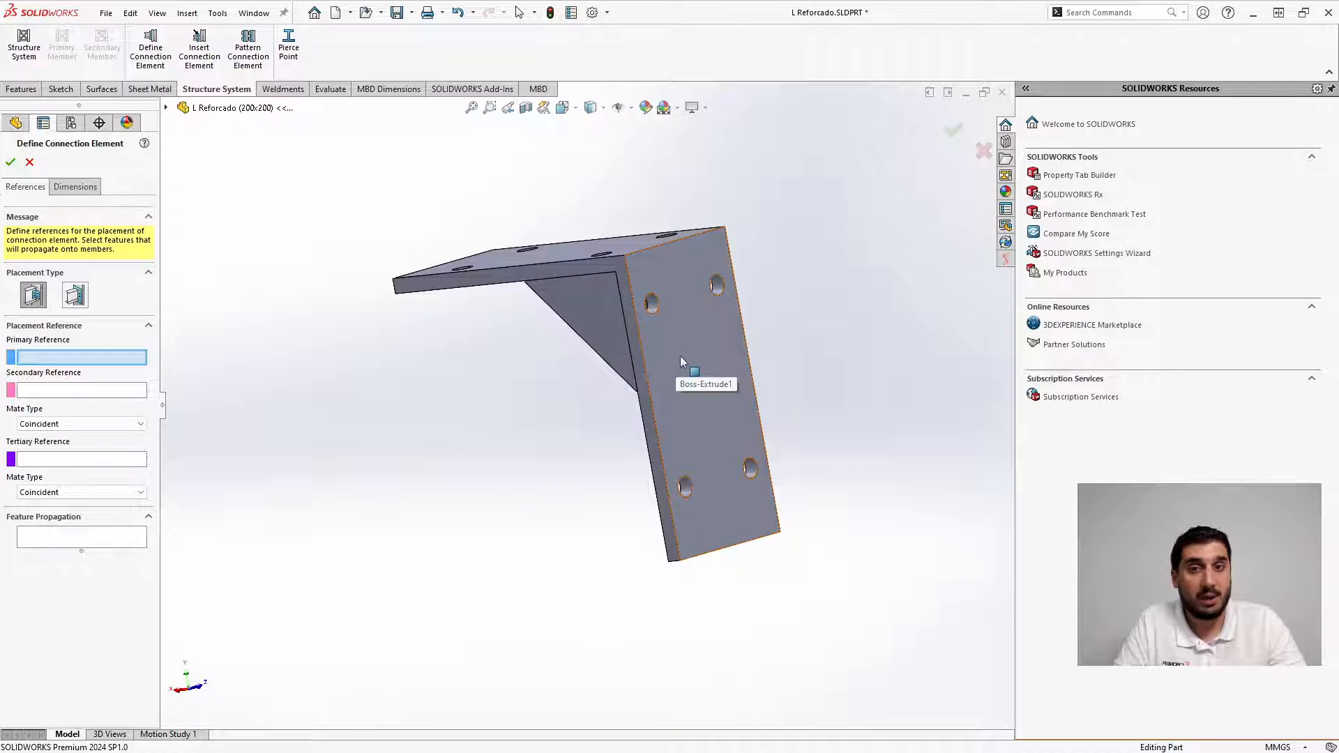
left_click(680, 357)
middle_click_drag(558, 289, 559, 242)
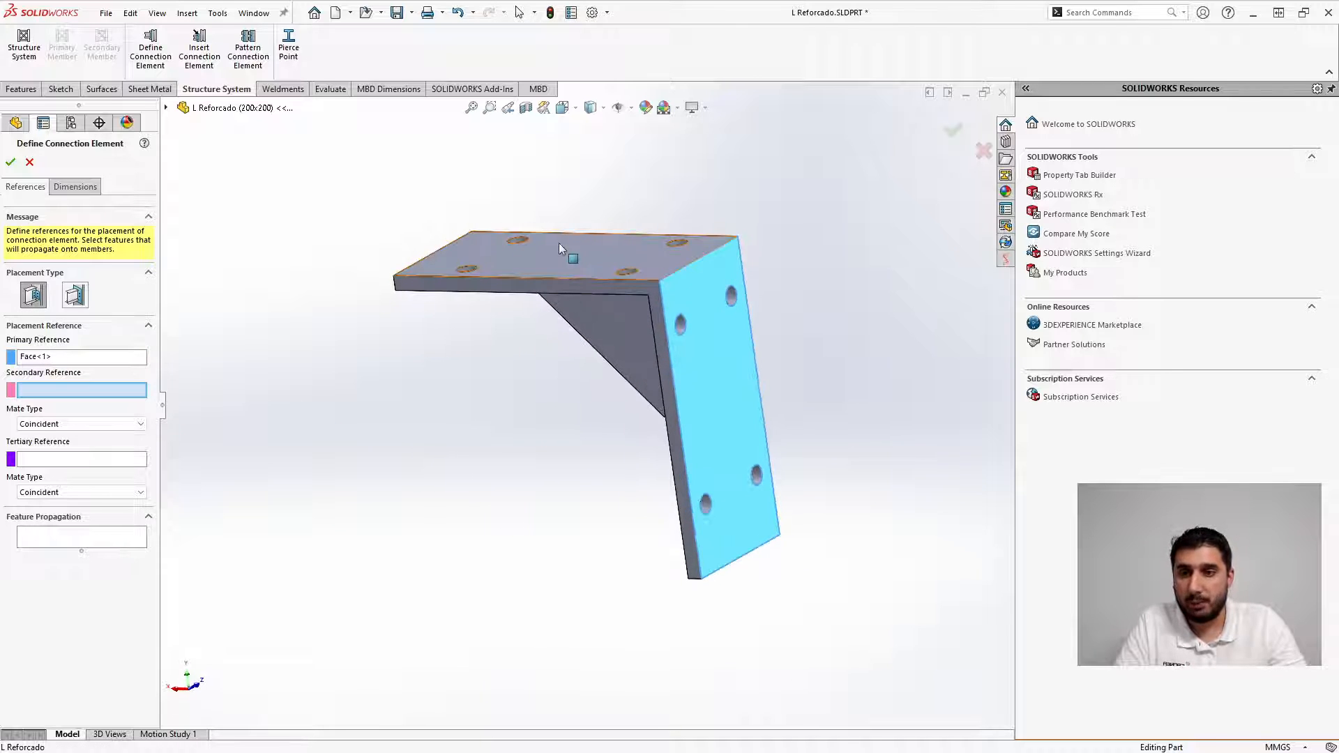
left_click(555, 241)
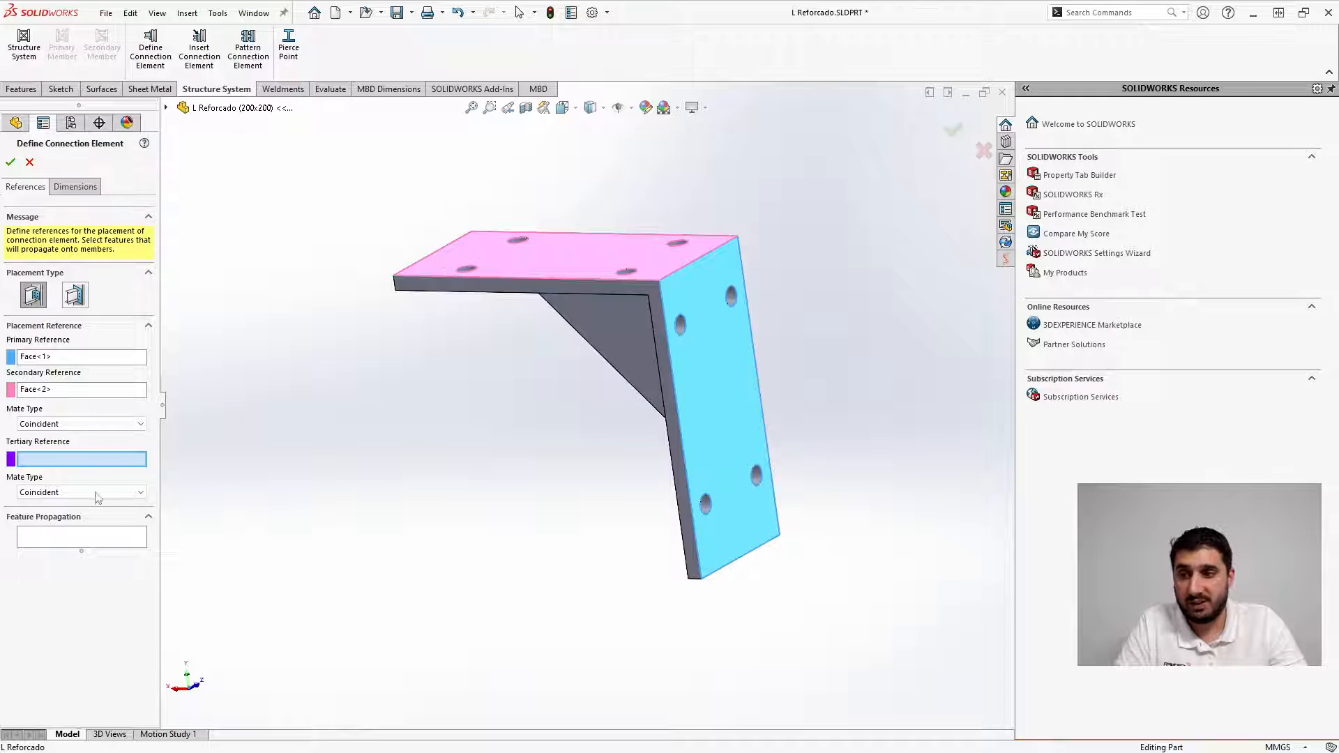
left_click(167, 109)
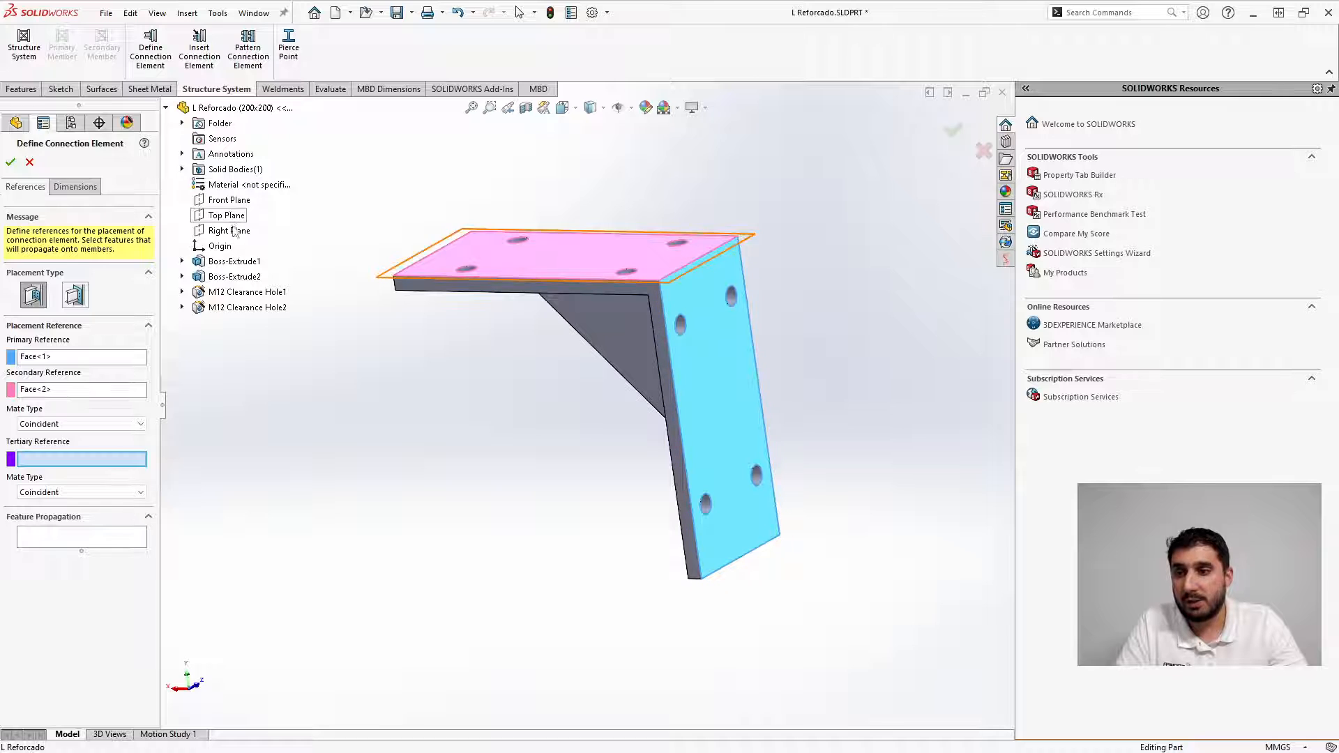
left_click(227, 201)
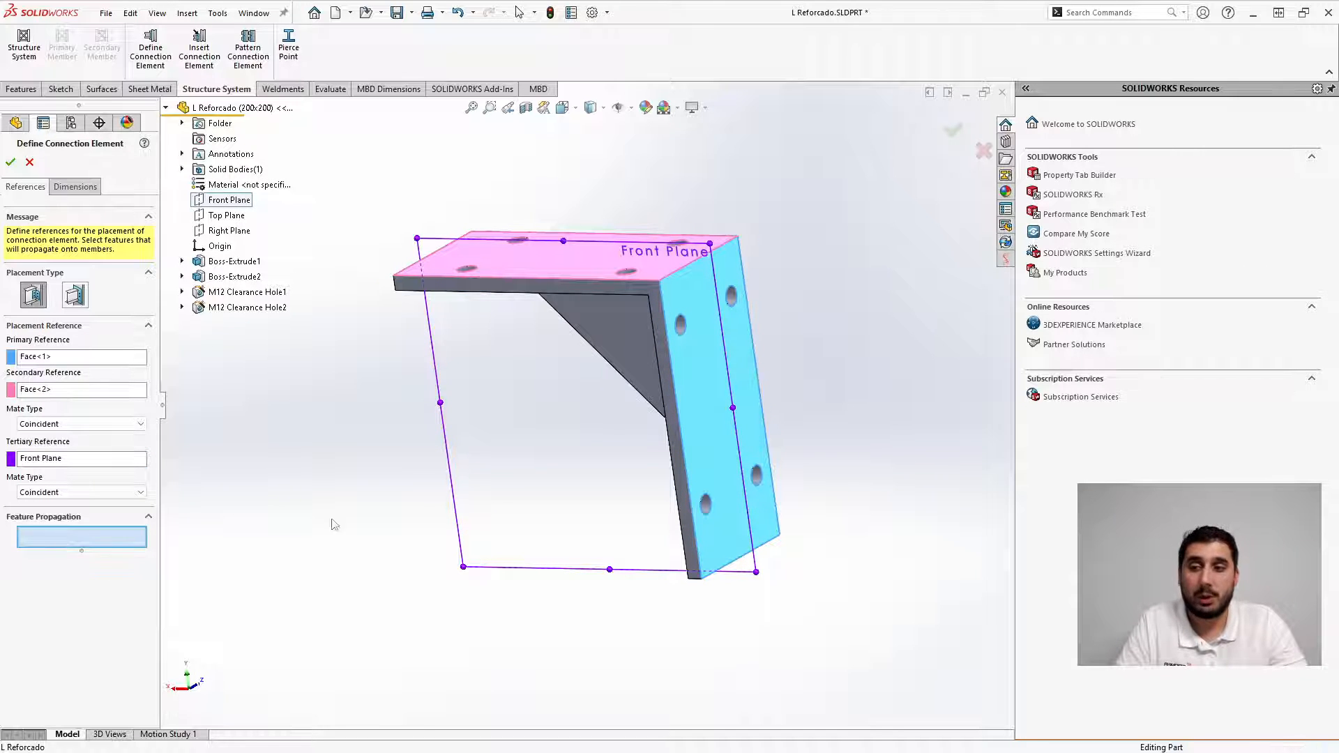
Add the clearance hole features of both the vertical and horizontal legs to the connection element's feature propagation
middle_click_drag(329, 526, 457, 589)
scroll(662, 359, "down", 5)
left_click(681, 376)
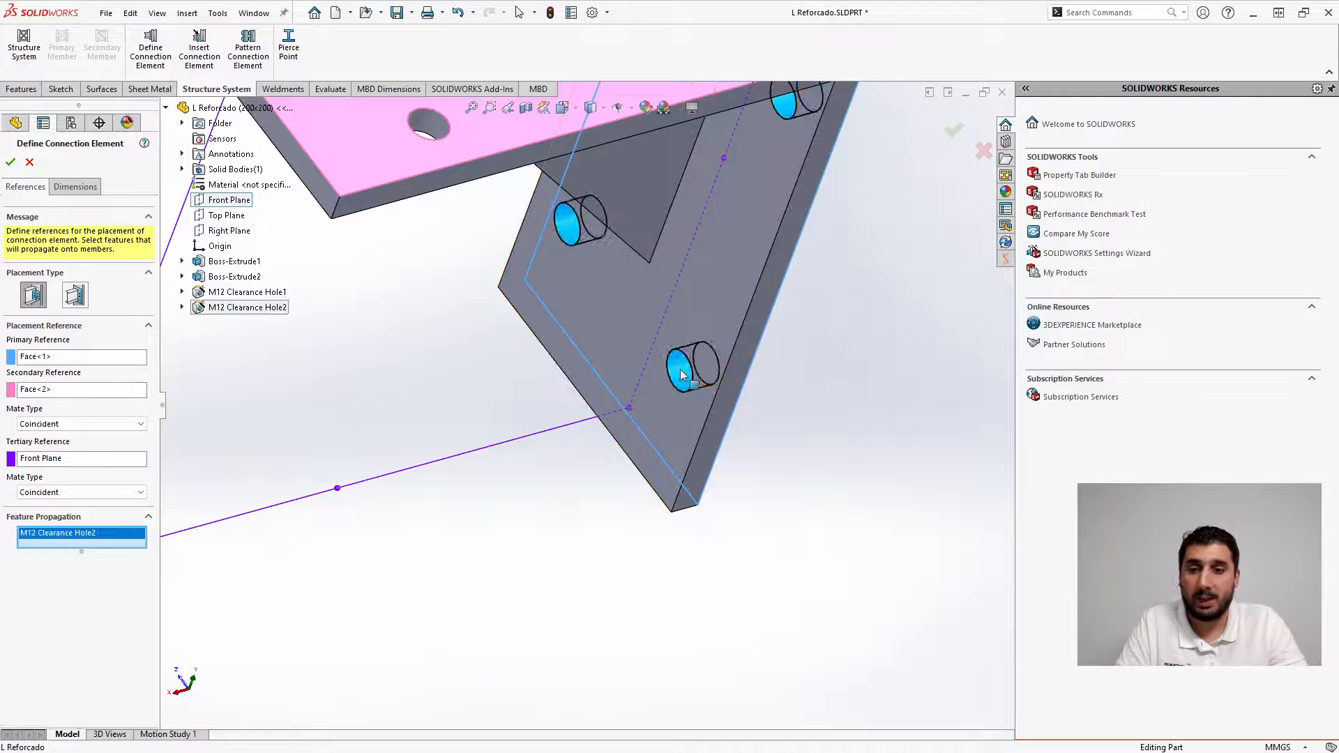
middle_click_drag(681, 376, 549, 67)
scroll(598, 226, "up", 5)
scroll(459, 152, "down", 3)
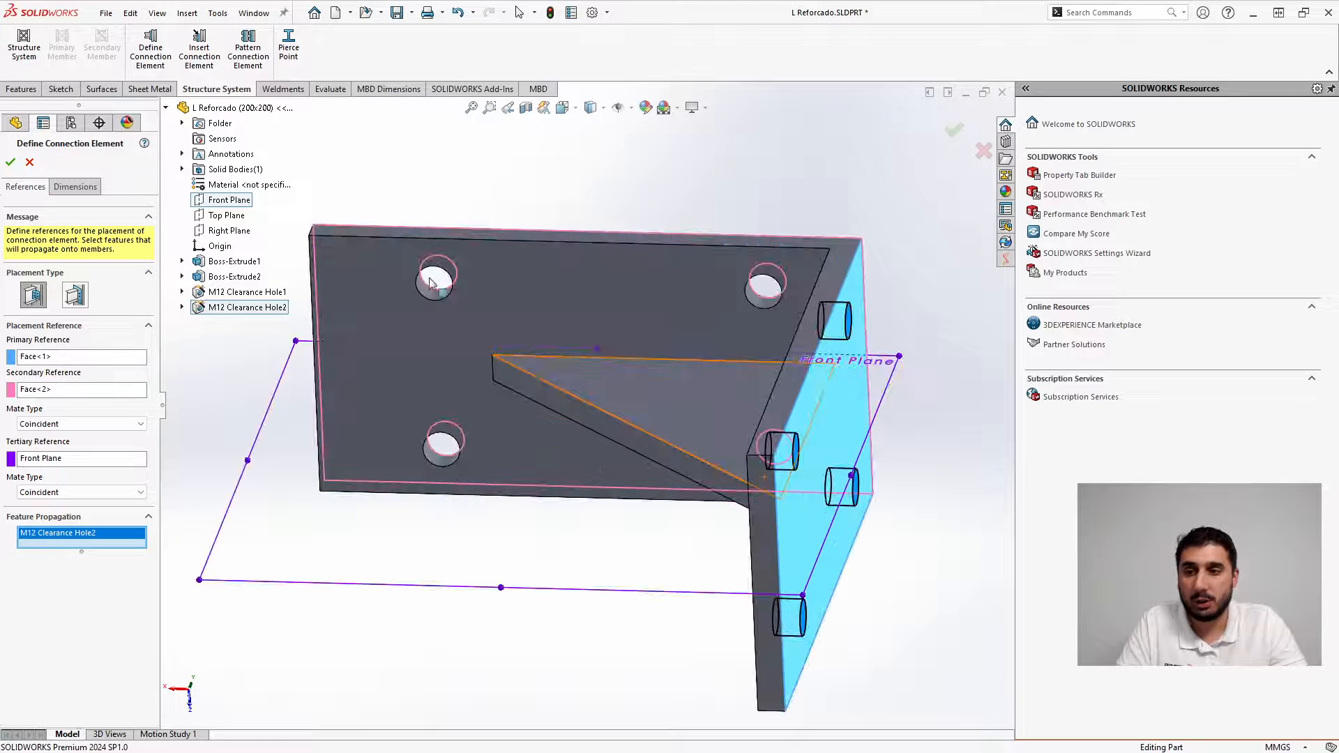
left_click(429, 295)
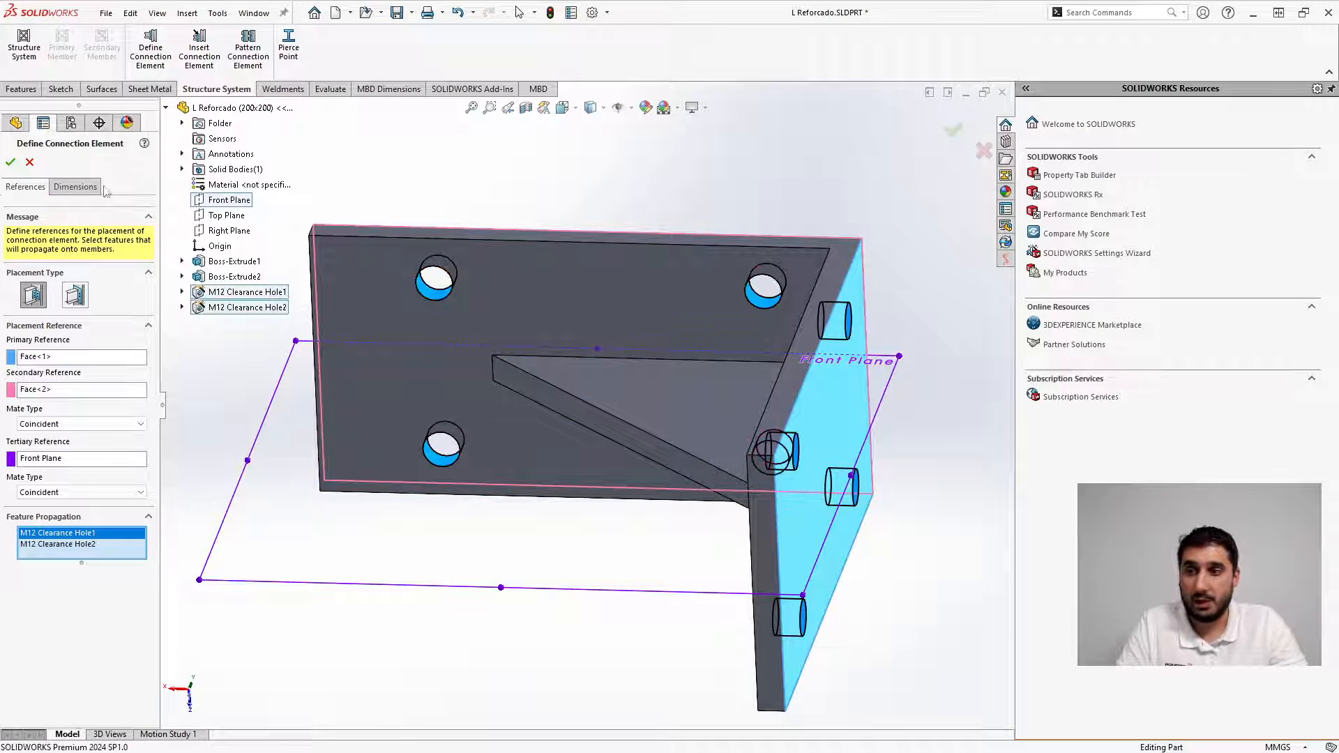
Review the bracket dimensions offered for modification on insertion, and accept the connection definition without assigning a dimension group
left_click(75, 187)
scroll(799, 452, "up", 5)
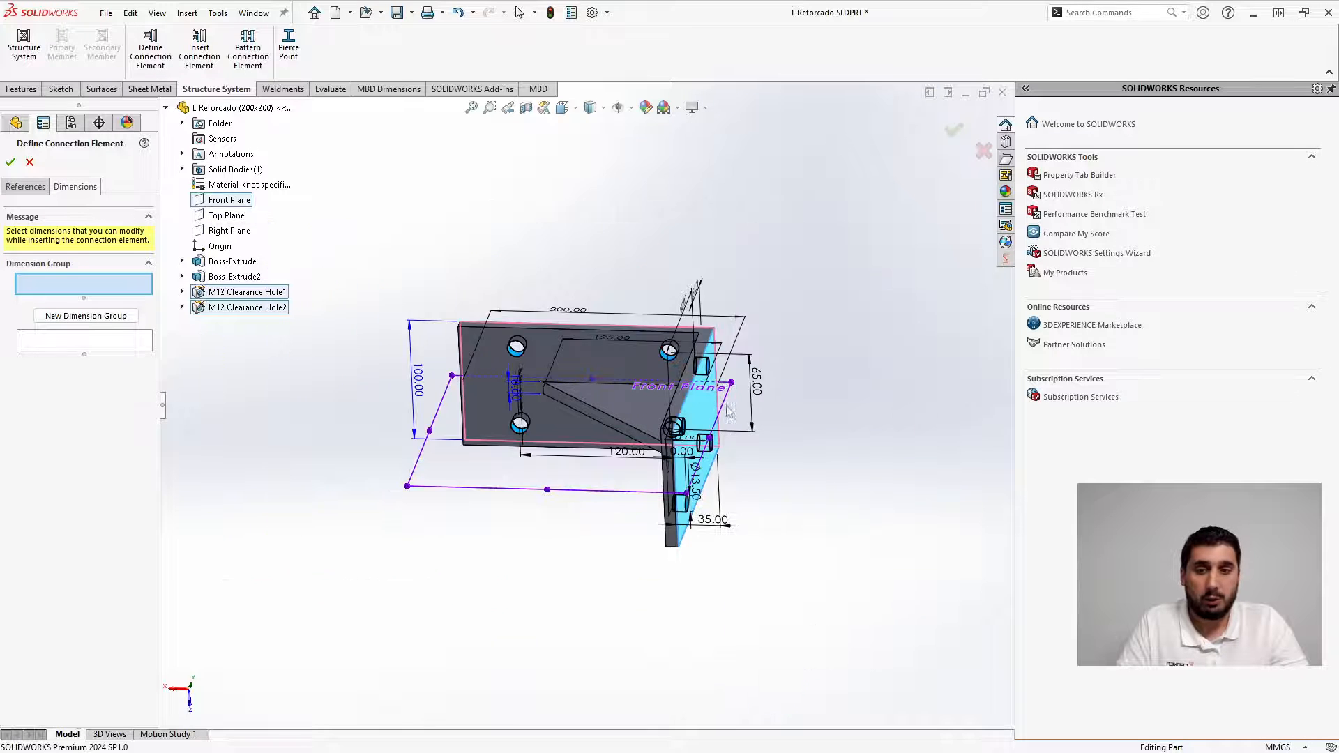
middle_click_drag(781, 454, 772, 659)
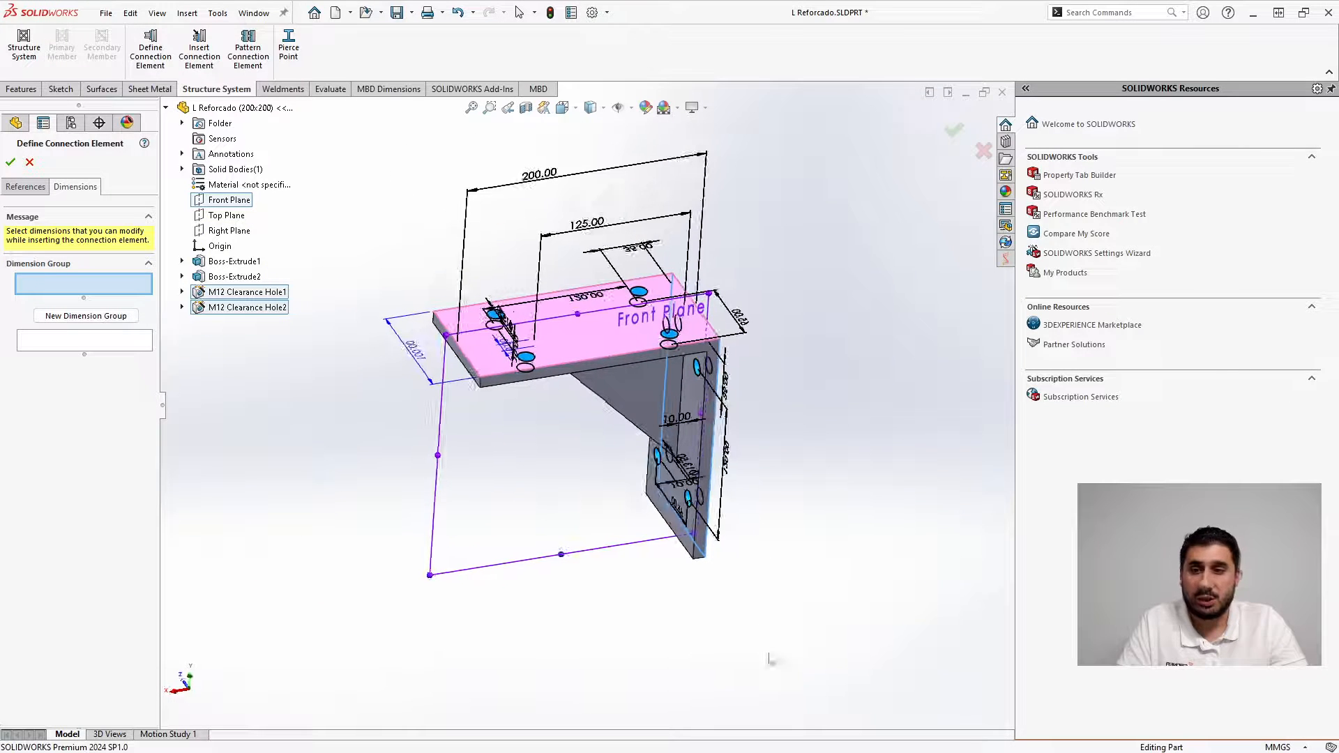
left_click(10, 162)
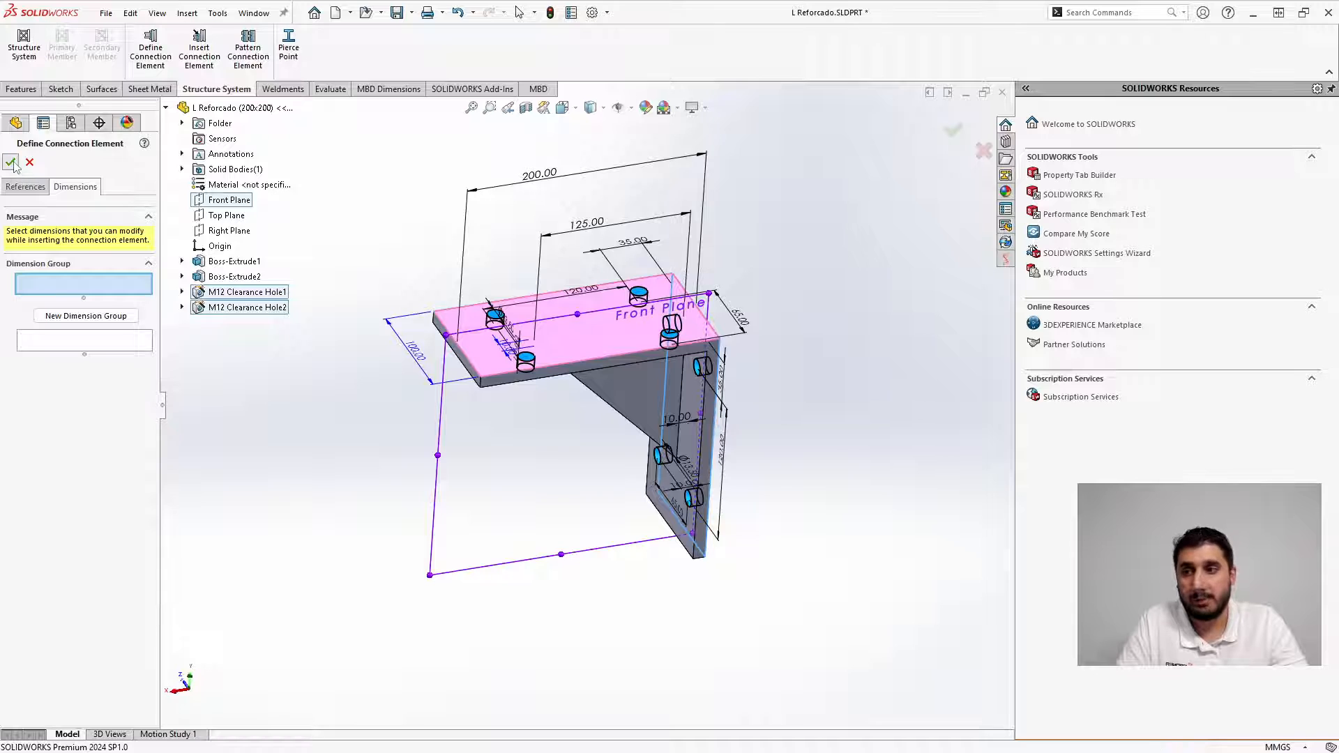
Save the defined L Reforcado bracket and close it to return to the steel frame part
scroll(791, 502, "up", 3)
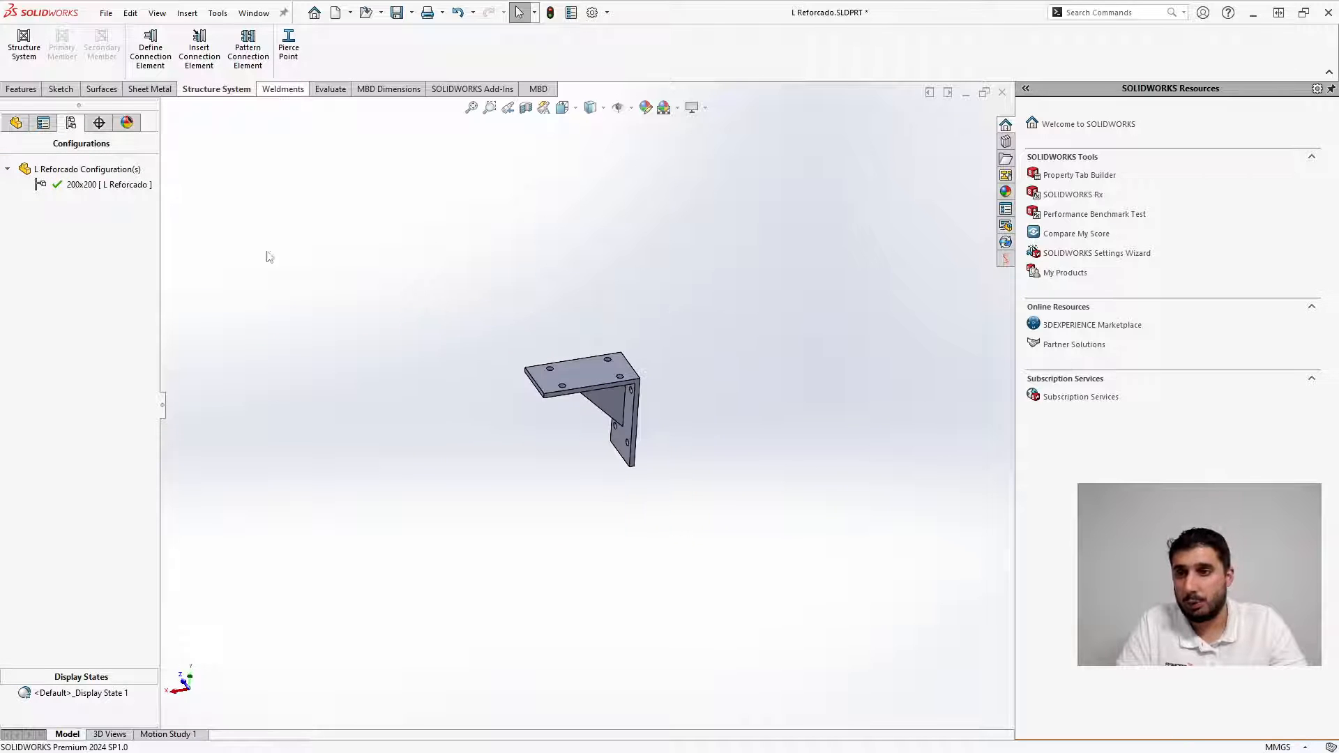
left_click(16, 122)
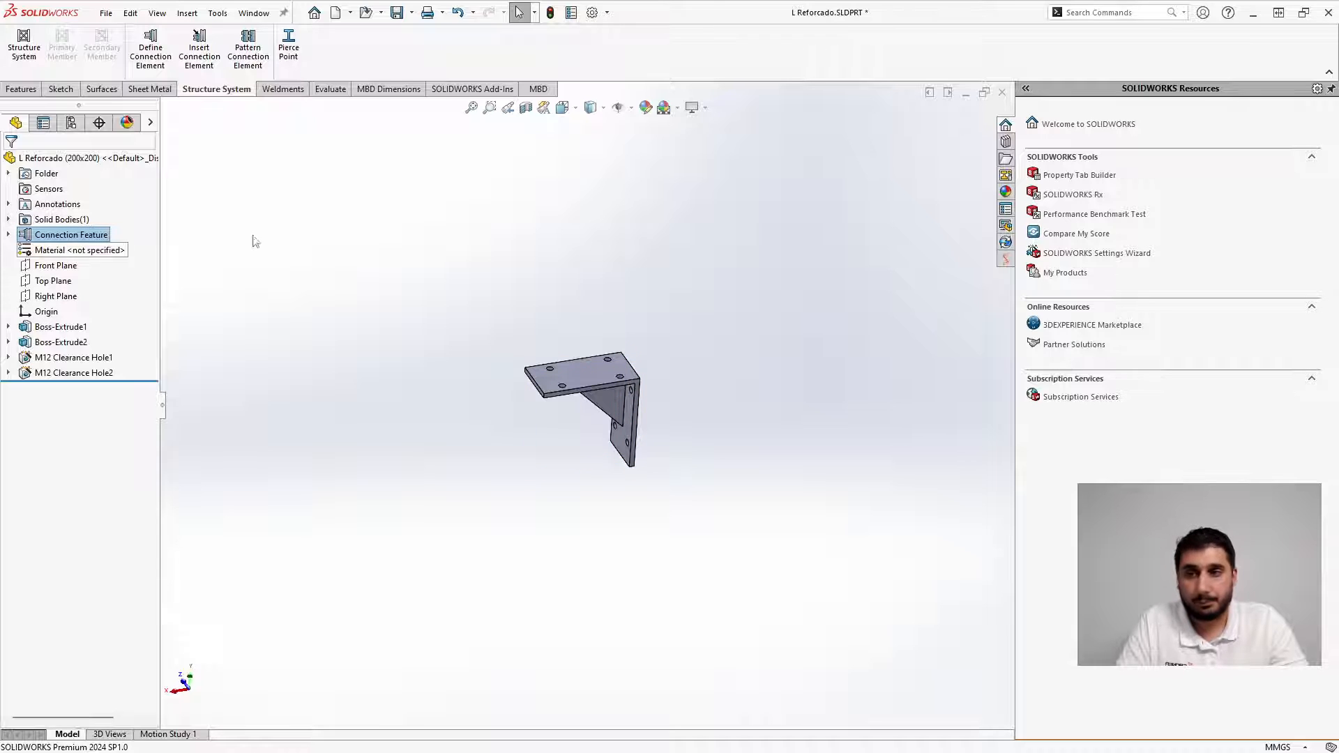
left_click(396, 12)
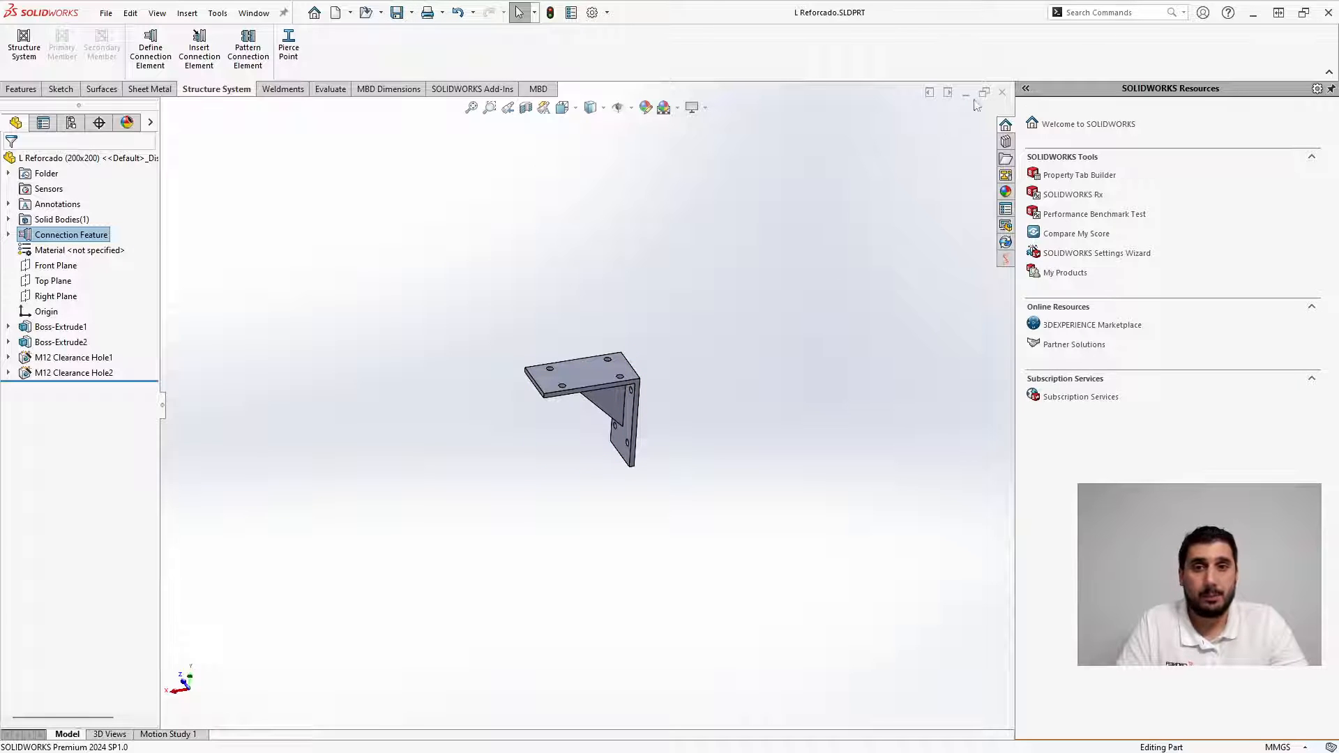
left_click(1003, 92)
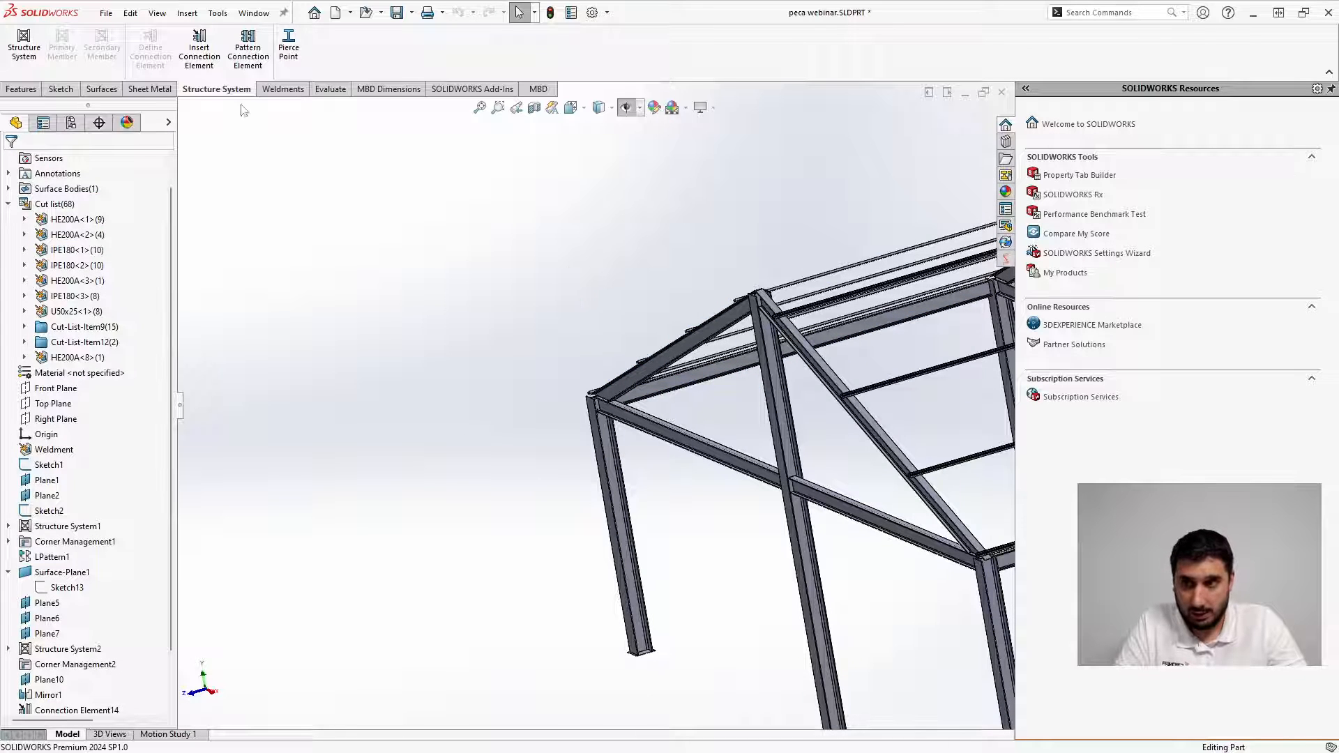
Start inserting a connection element with the CADNEA standard, L Reforcado type and 200x200 size
left_click(197, 66)
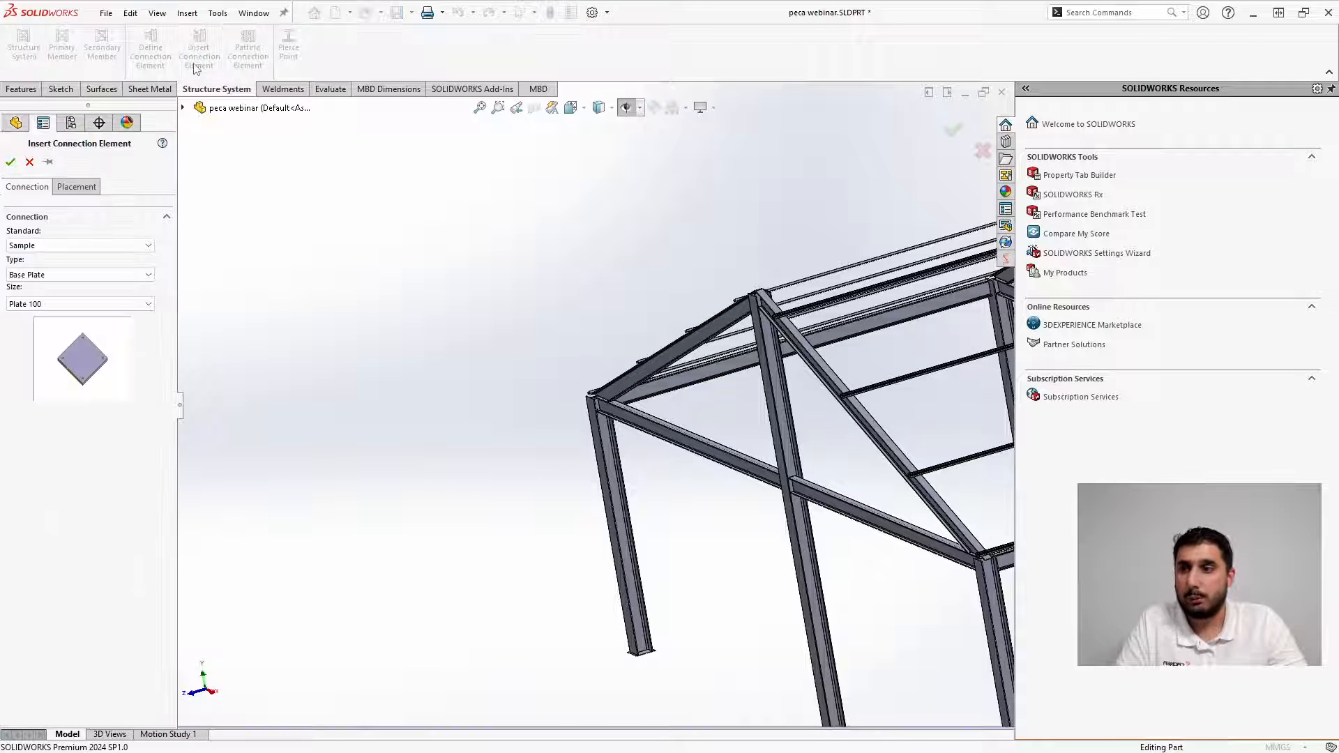
left_click(70, 245)
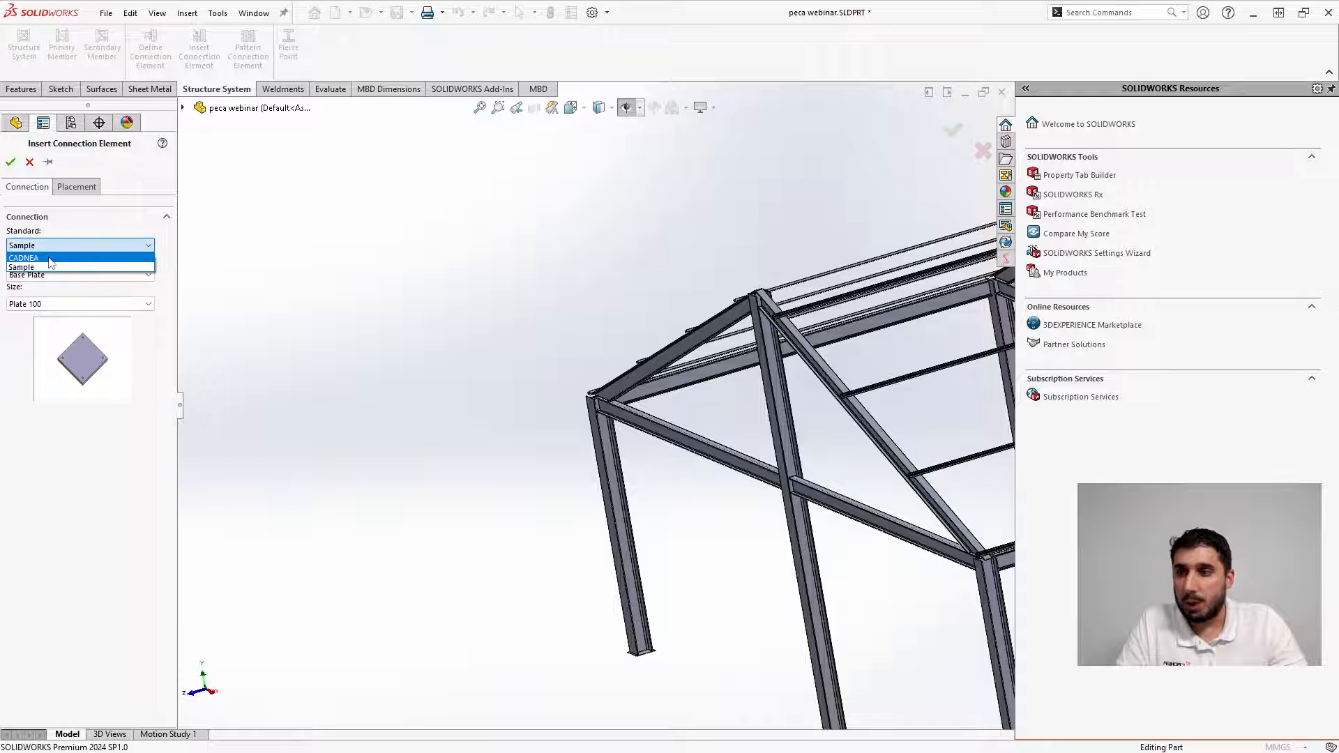
left_click(51, 259)
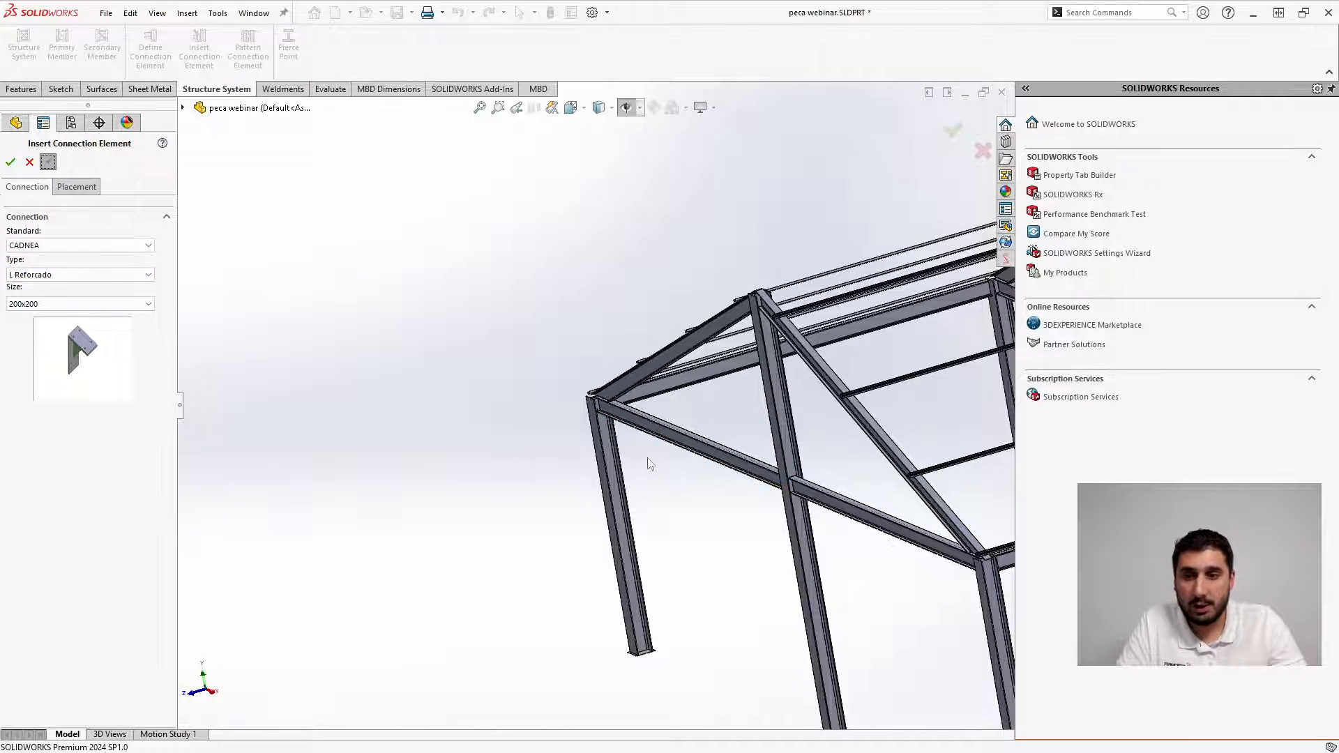
Place the bracket at the corner column using its web face as primary, the tie beam's underside as secondary and Horizontal Plane(Member5) as tertiary reference
scroll(648, 464, "down", 5)
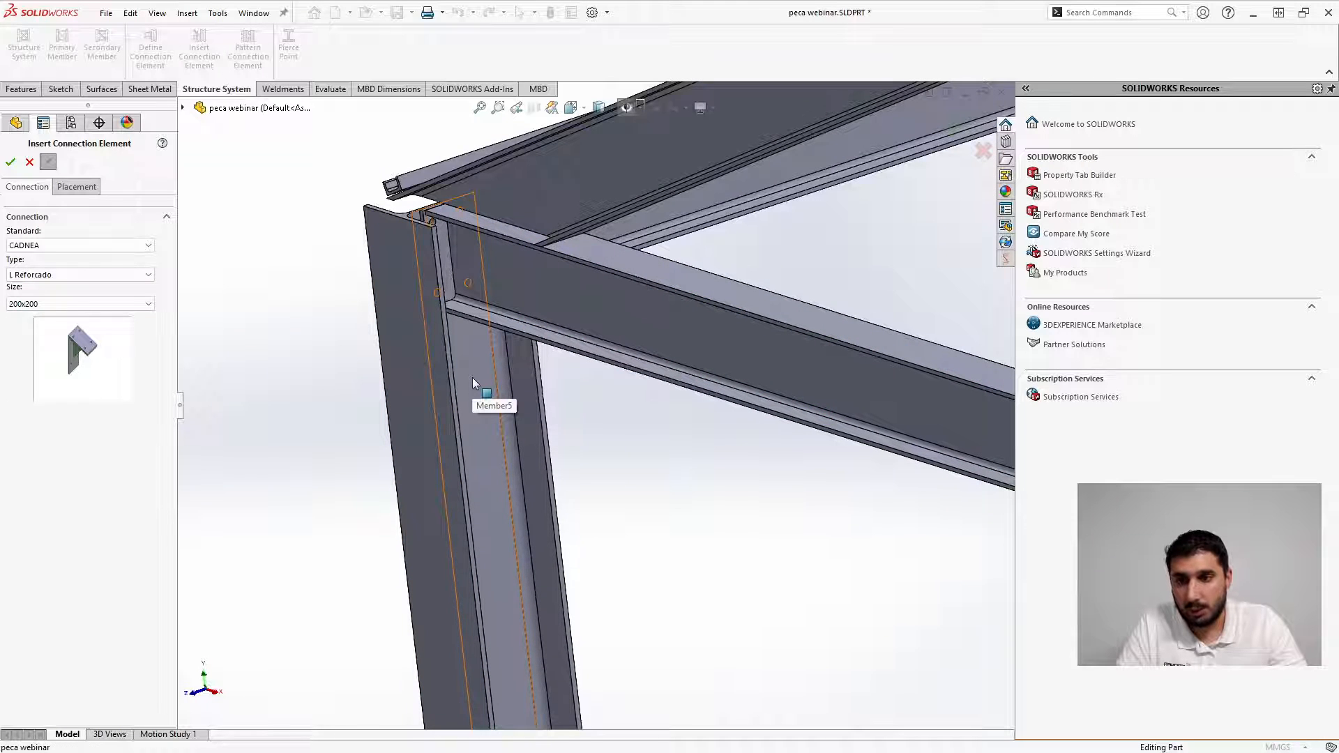
left_click(77, 186)
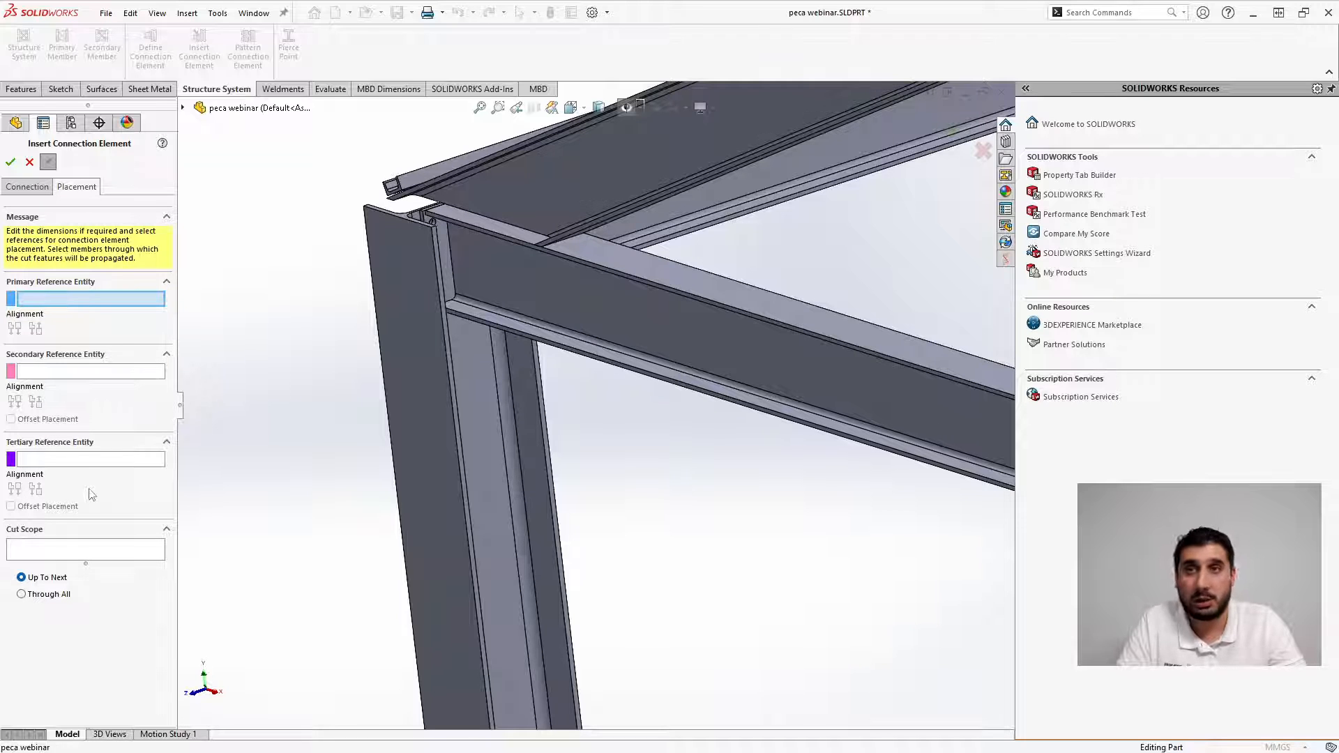
middle_click_drag(538, 499, 549, 521)
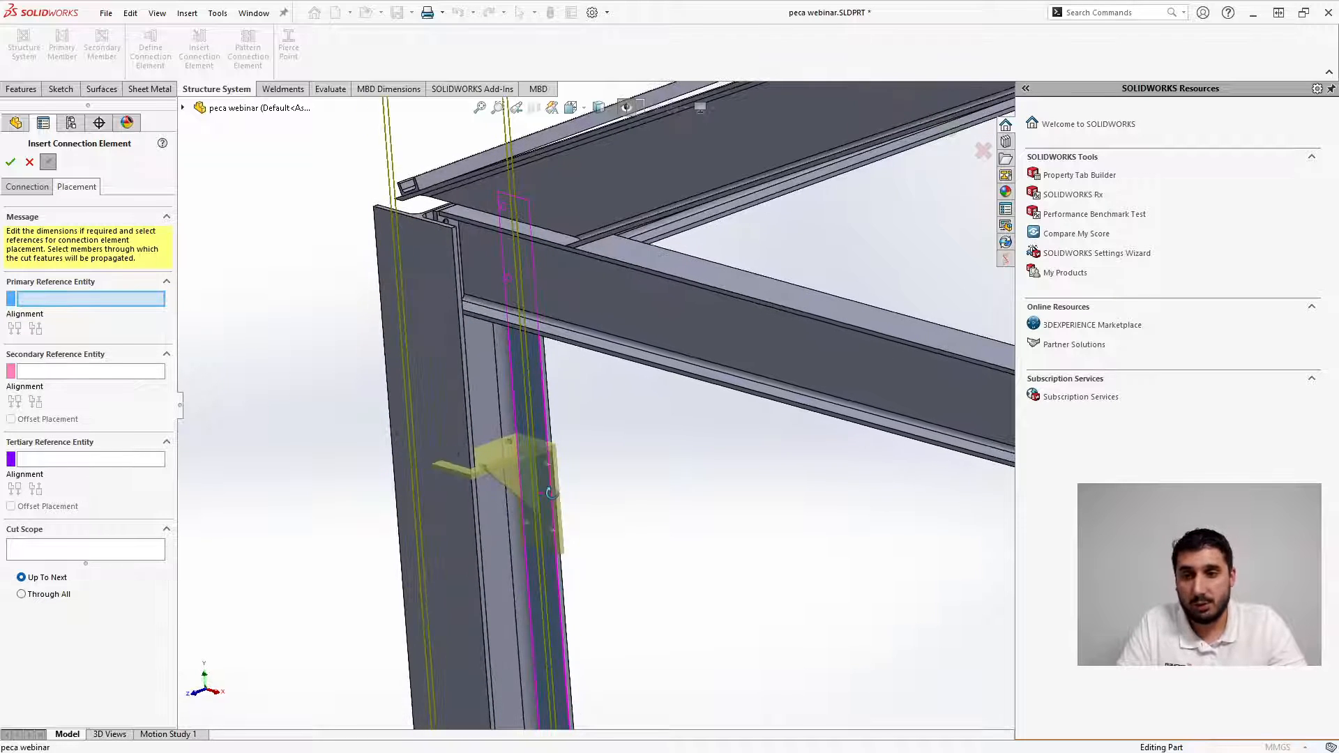
left_click(477, 379)
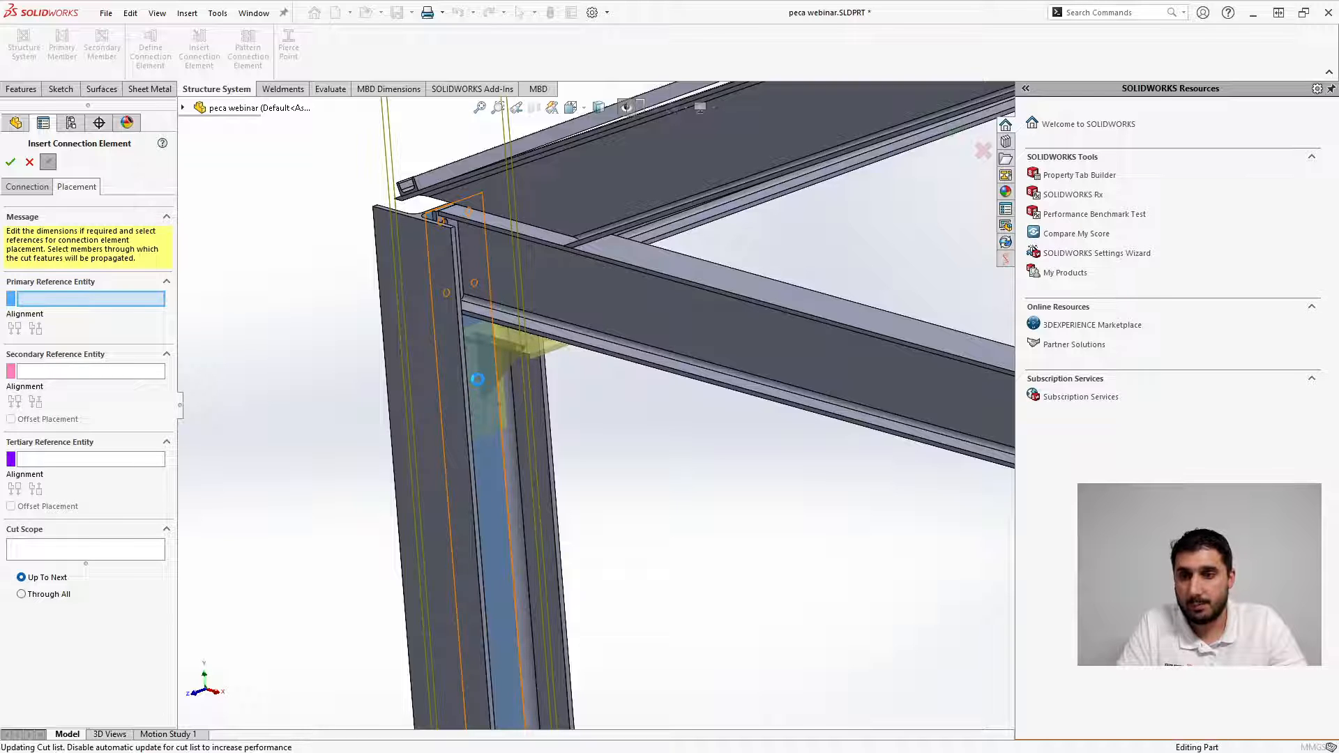
middle_click_drag(585, 366, 567, 379)
left_click(566, 383)
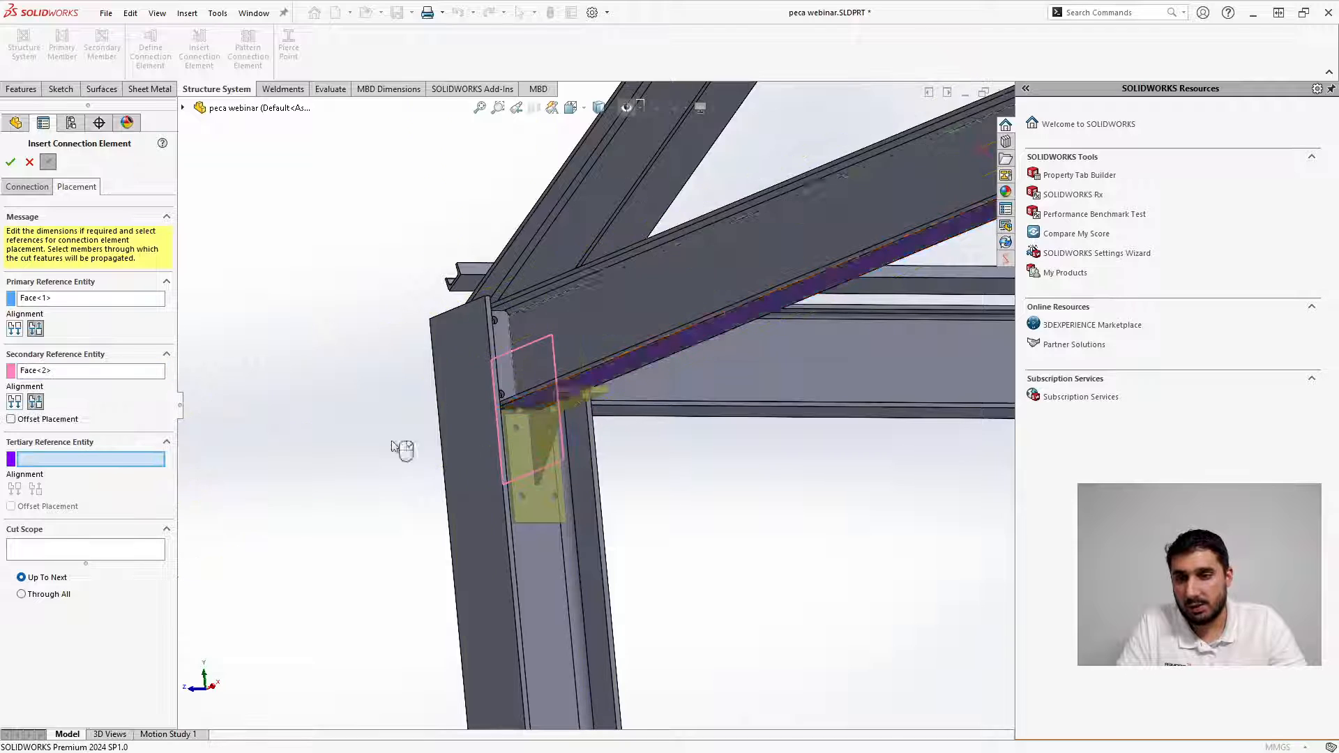
middle_click_drag(537, 517, 626, 570)
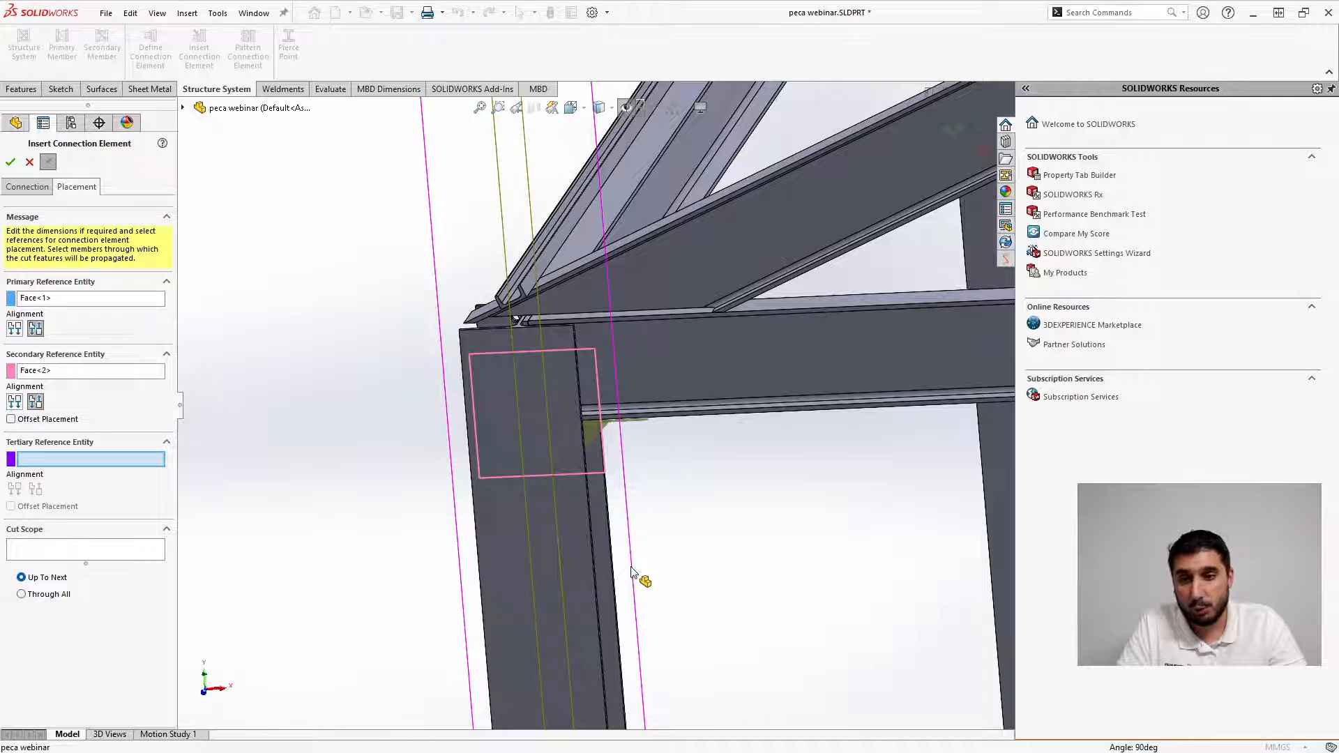
left_click(633, 572)
middle_click_drag(663, 502, 604, 542)
scroll(604, 543, "up", 3)
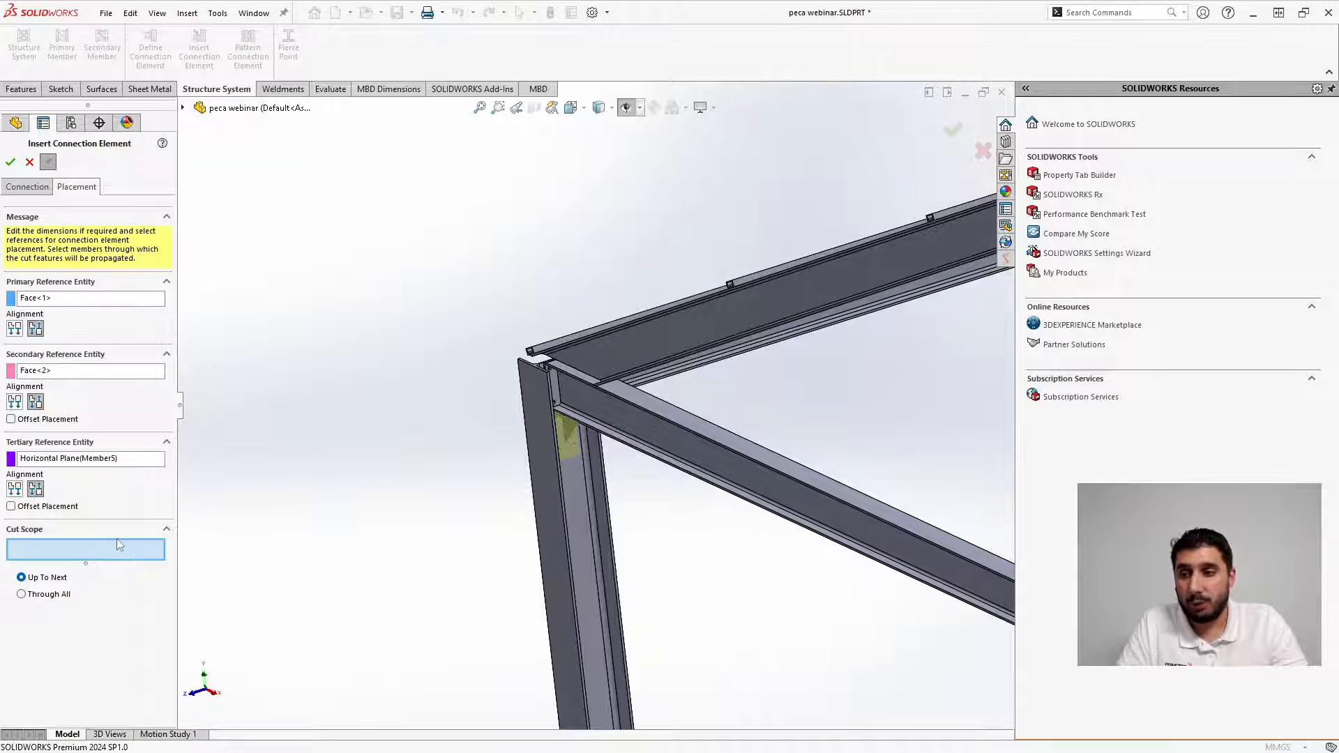
Add the corner column and the horizontal tie beam to the cut scope with Up To Next, and accept the connection element
scroll(570, 453, "down", 2)
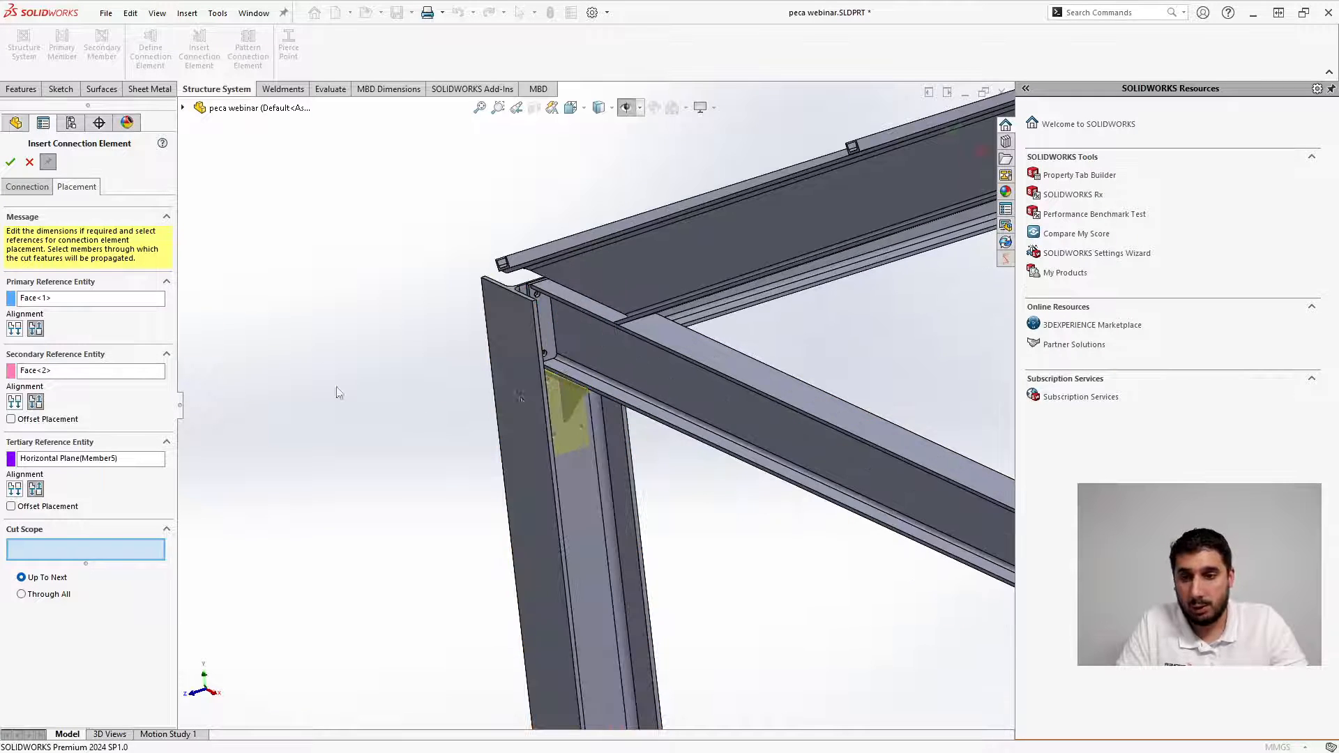
left_click(558, 507)
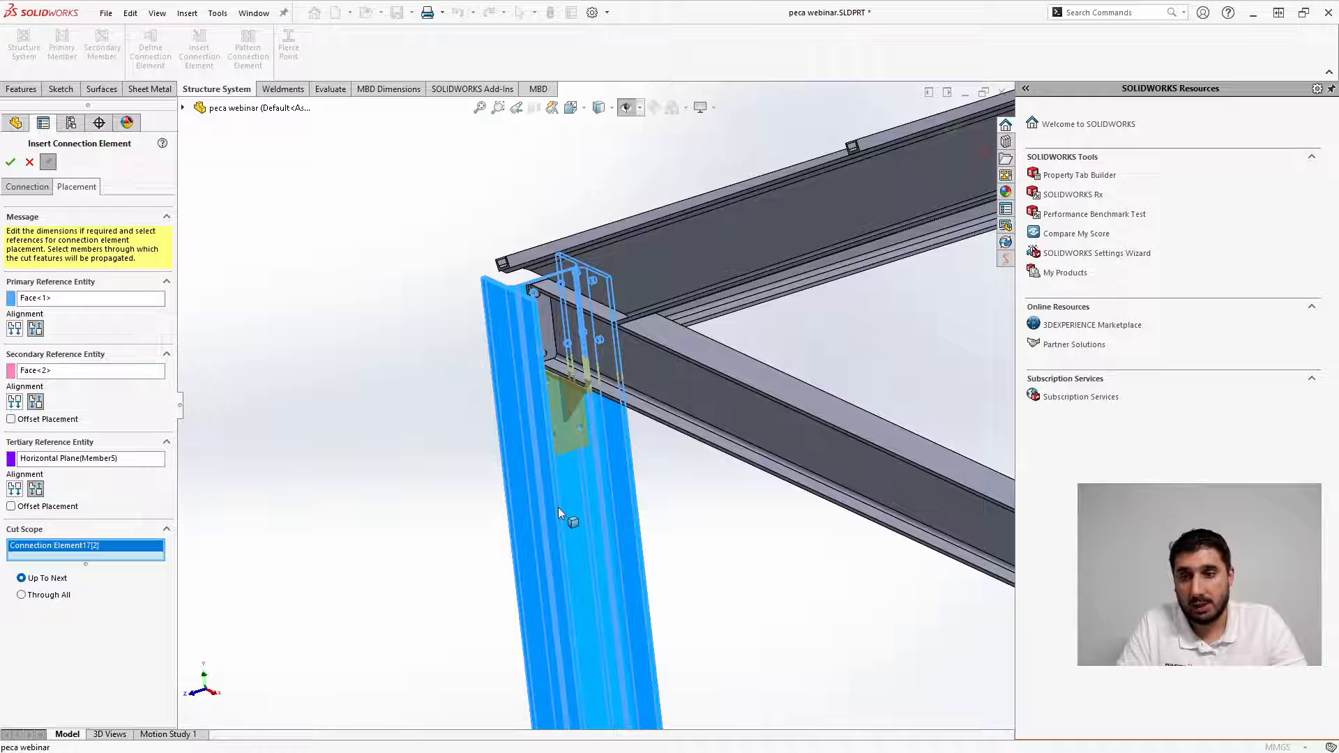
left_click(687, 410)
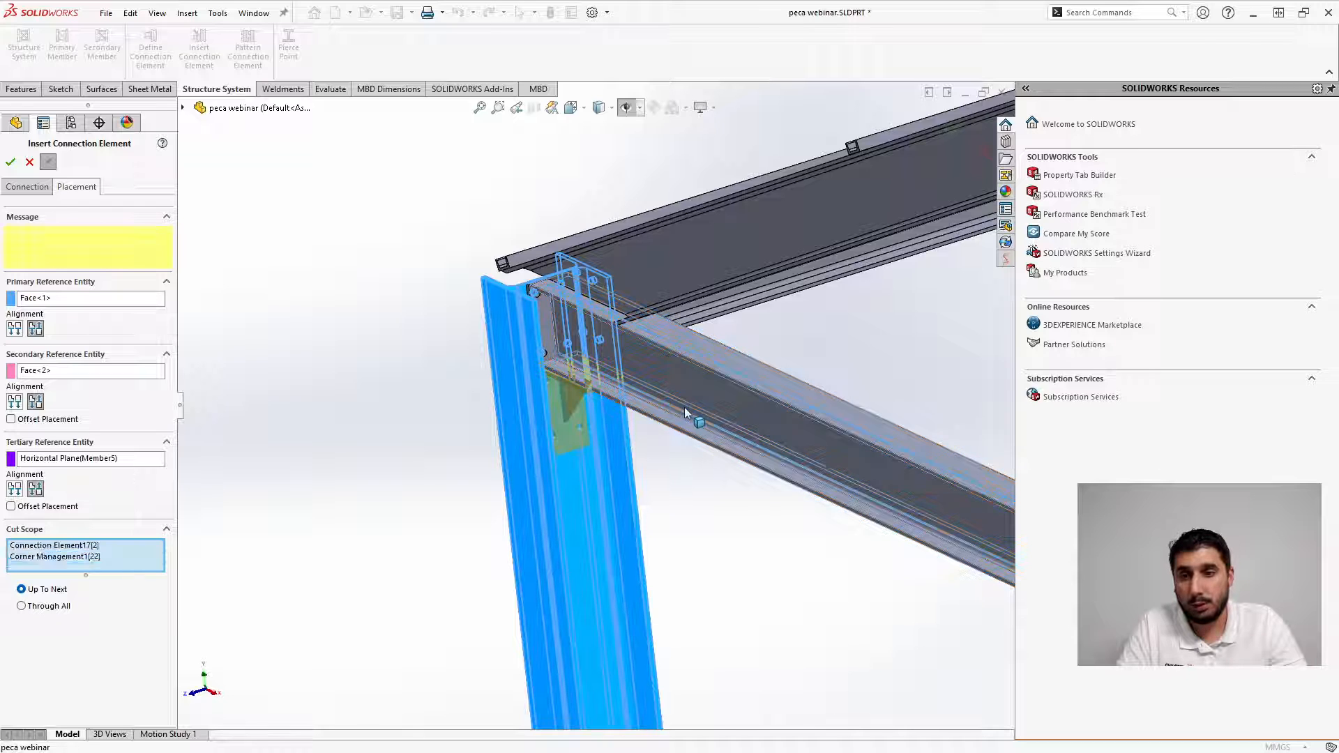
left_click(10, 164)
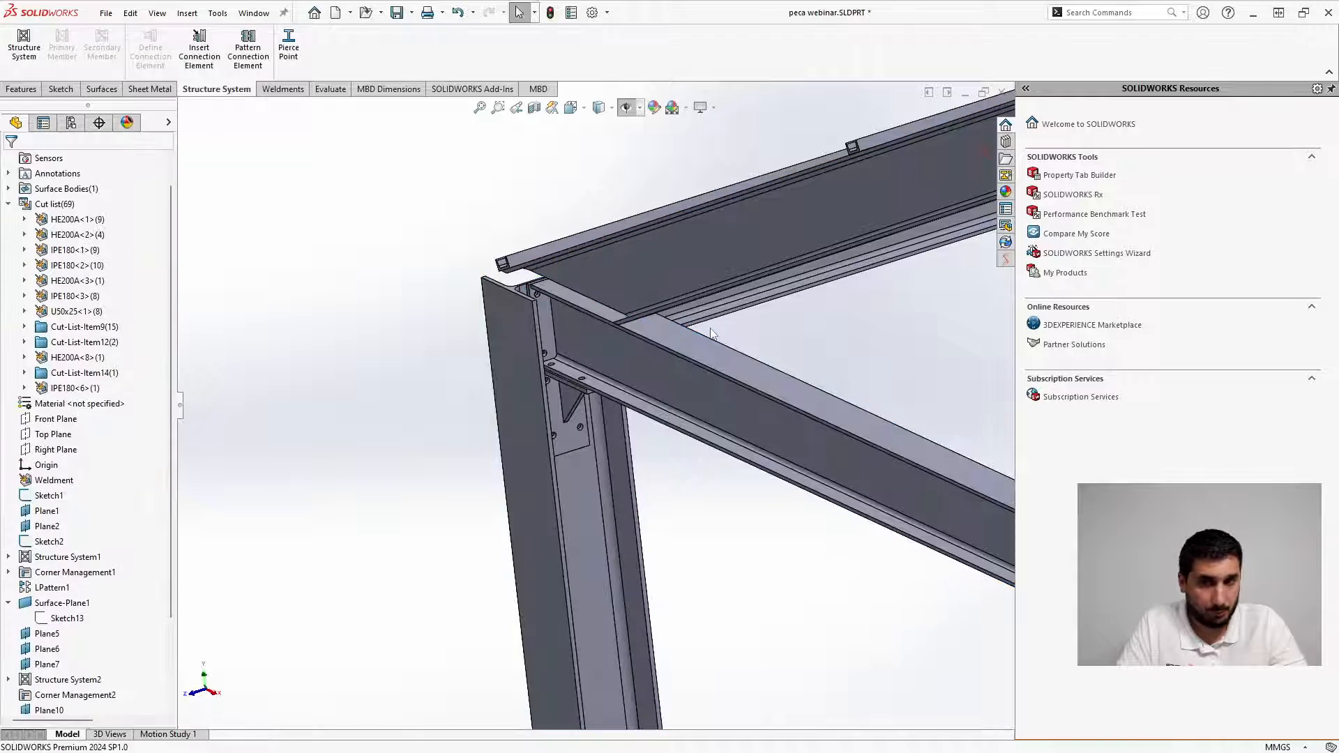
Start a connection element pattern and select the L bracket inserted at the corner column as its source
scroll(574, 417, "down", 2)
mouse_move(575, 417)
middle_mouse_down()
mouse_move(498, 434)
mouse_move(528, 402)
mouse_move(587, 434)
middle_mouse_up()
scroll(588, 433, "up", 2)
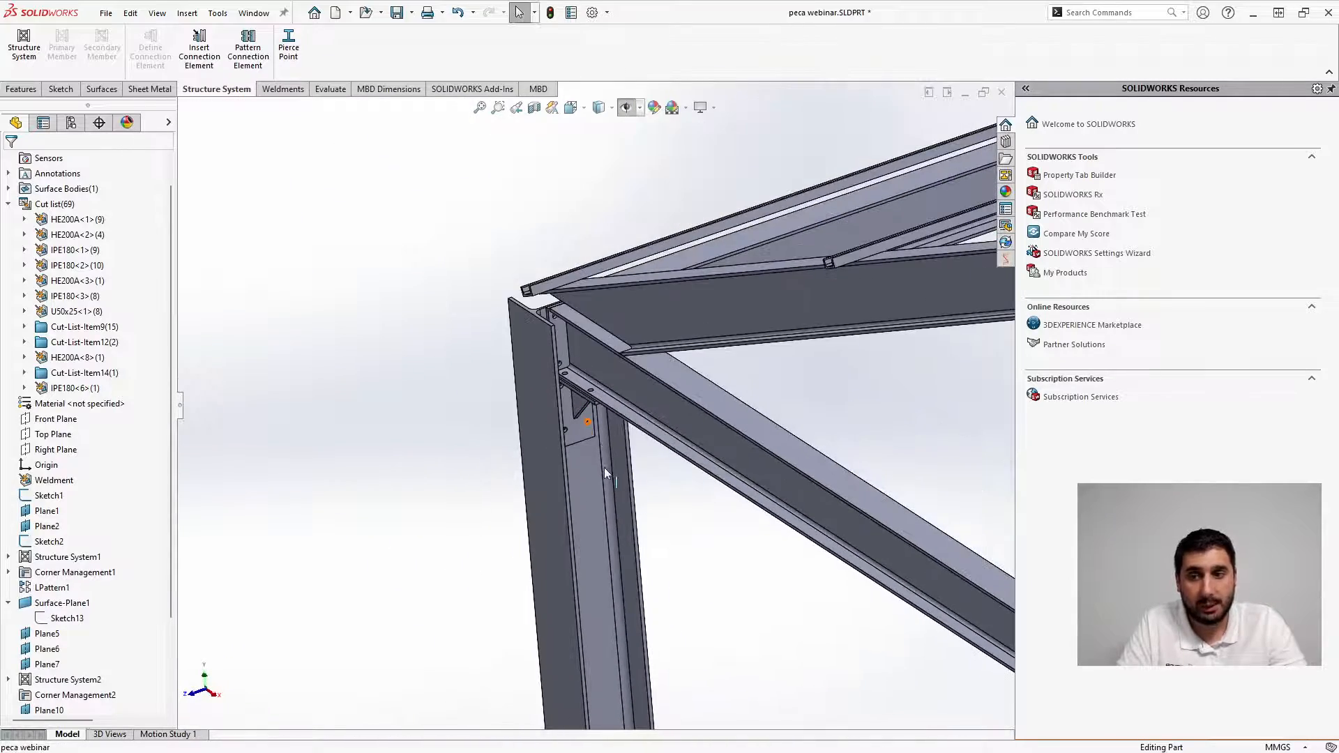
scroll(604, 473, "up", 1)
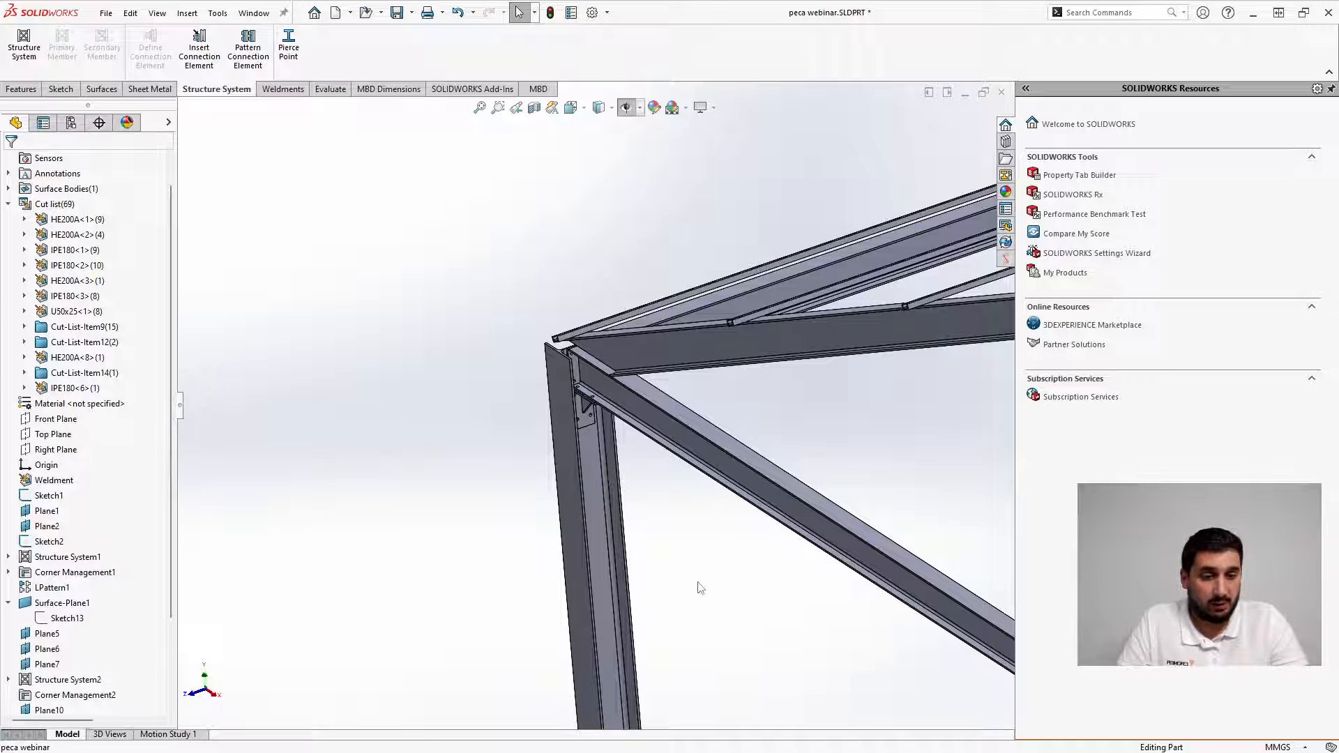
left_click(251, 59)
scroll(540, 425, "down", 5)
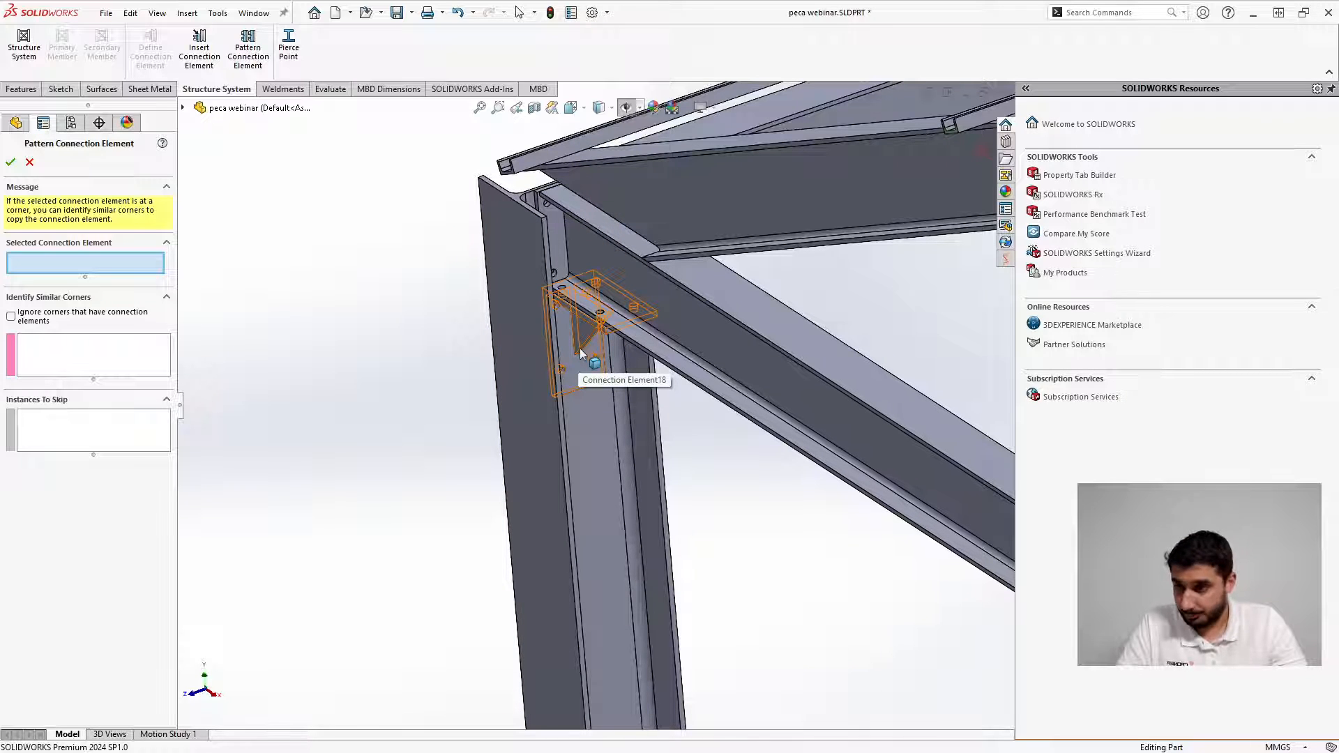
left_click(581, 354)
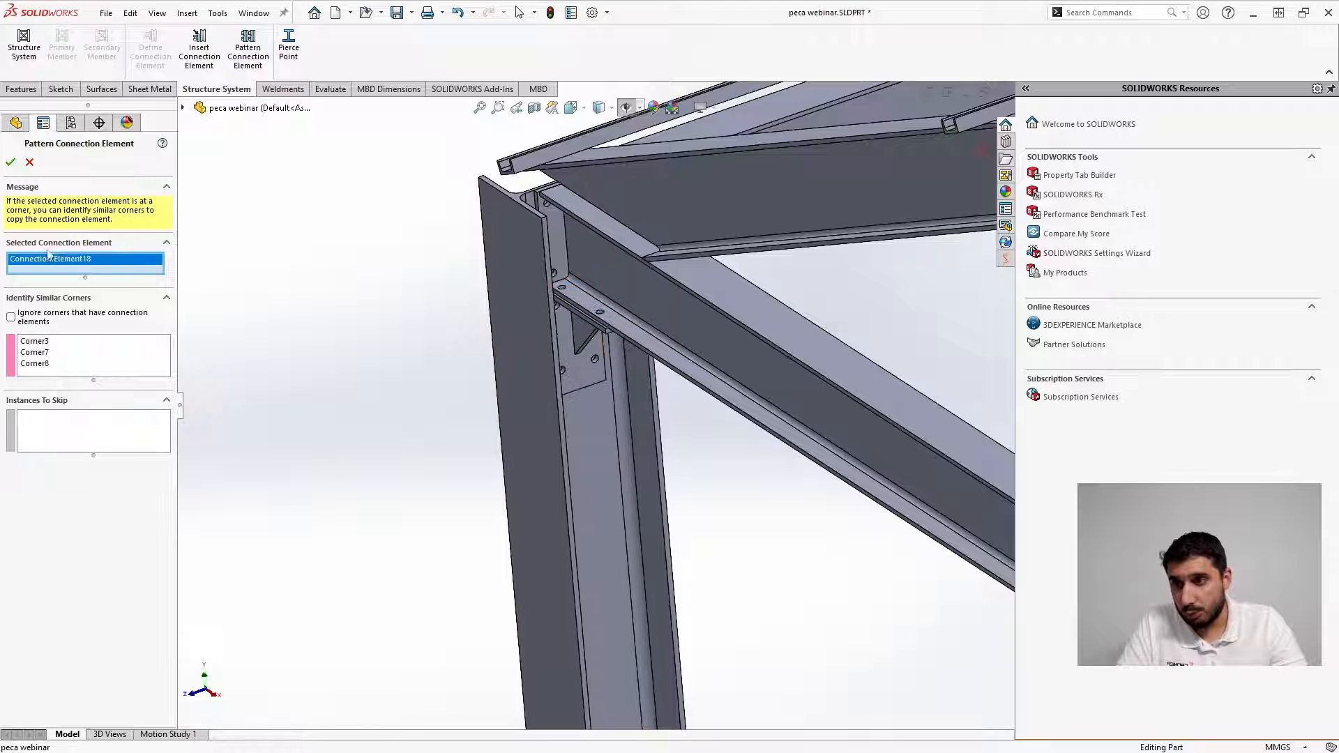
Check the identified similar corners across the frame and accept the bracket pattern at Corner3, Corner7 and Corner8
scroll(906, 606, "up", 10)
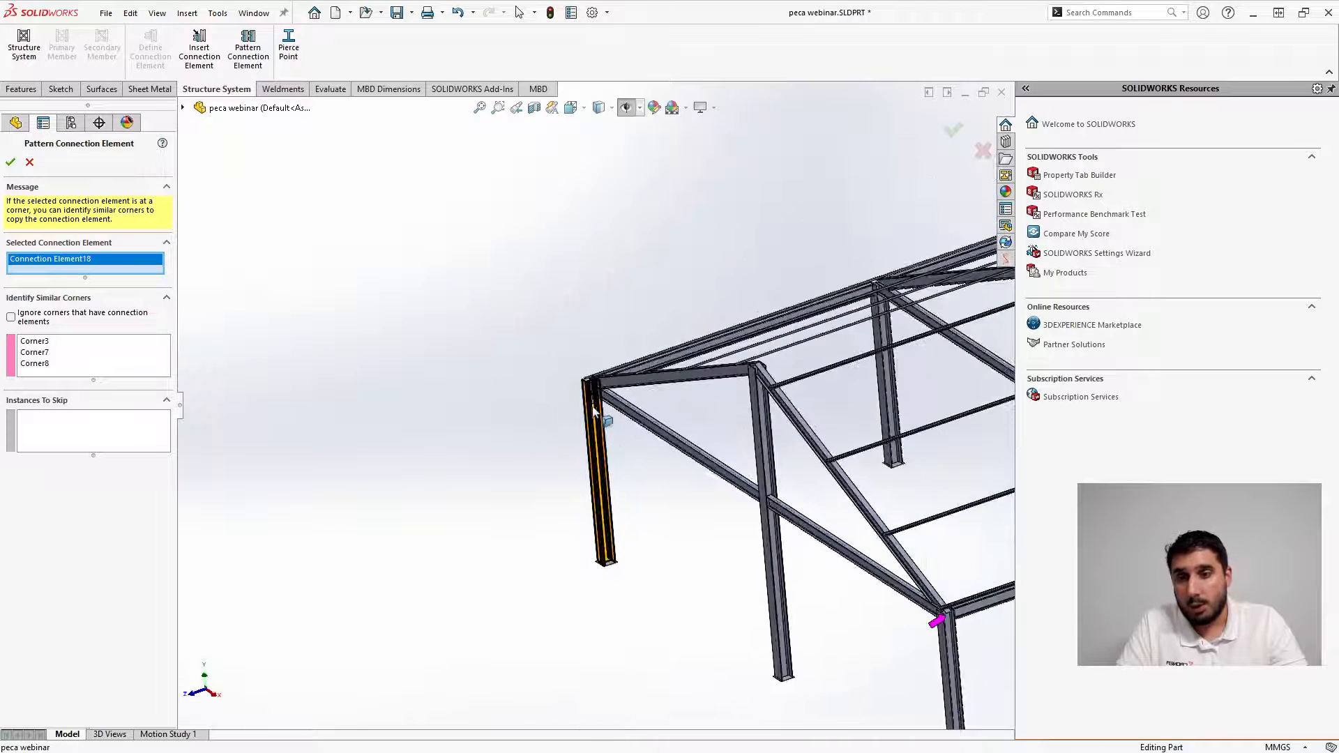
scroll(767, 573, "up", 4)
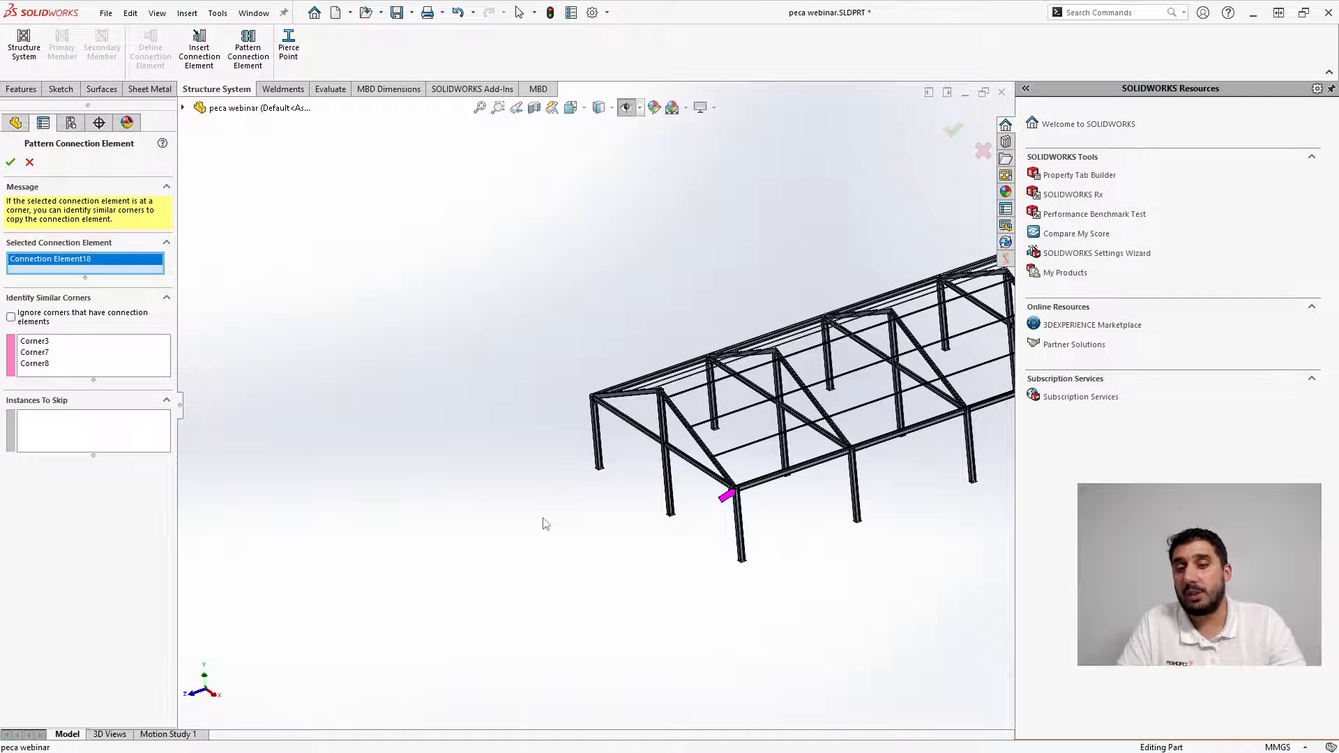
middle_click_drag(726, 573, 814, 436)
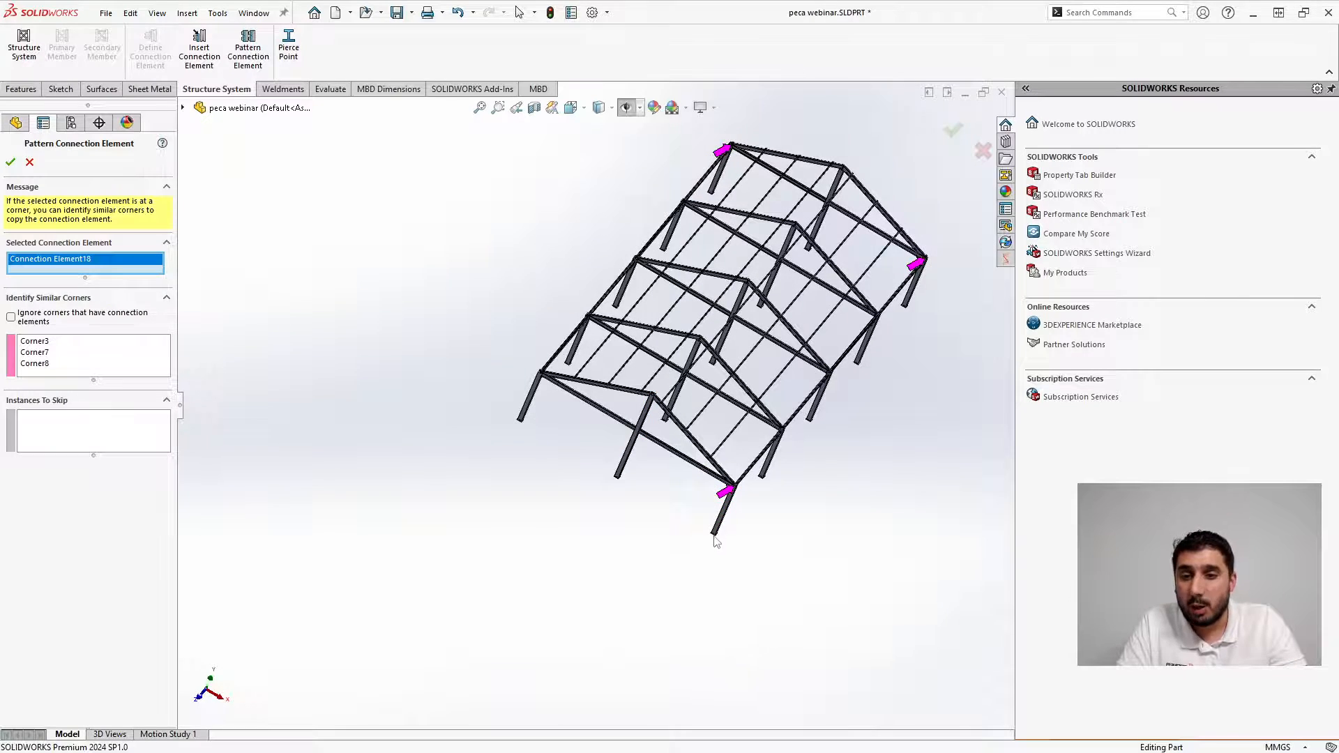
middle_click_drag(716, 542, 774, 501)
scroll(652, 425, "down", 8)
scroll(766, 488, "up", 11)
scroll(447, 150, "down", 4)
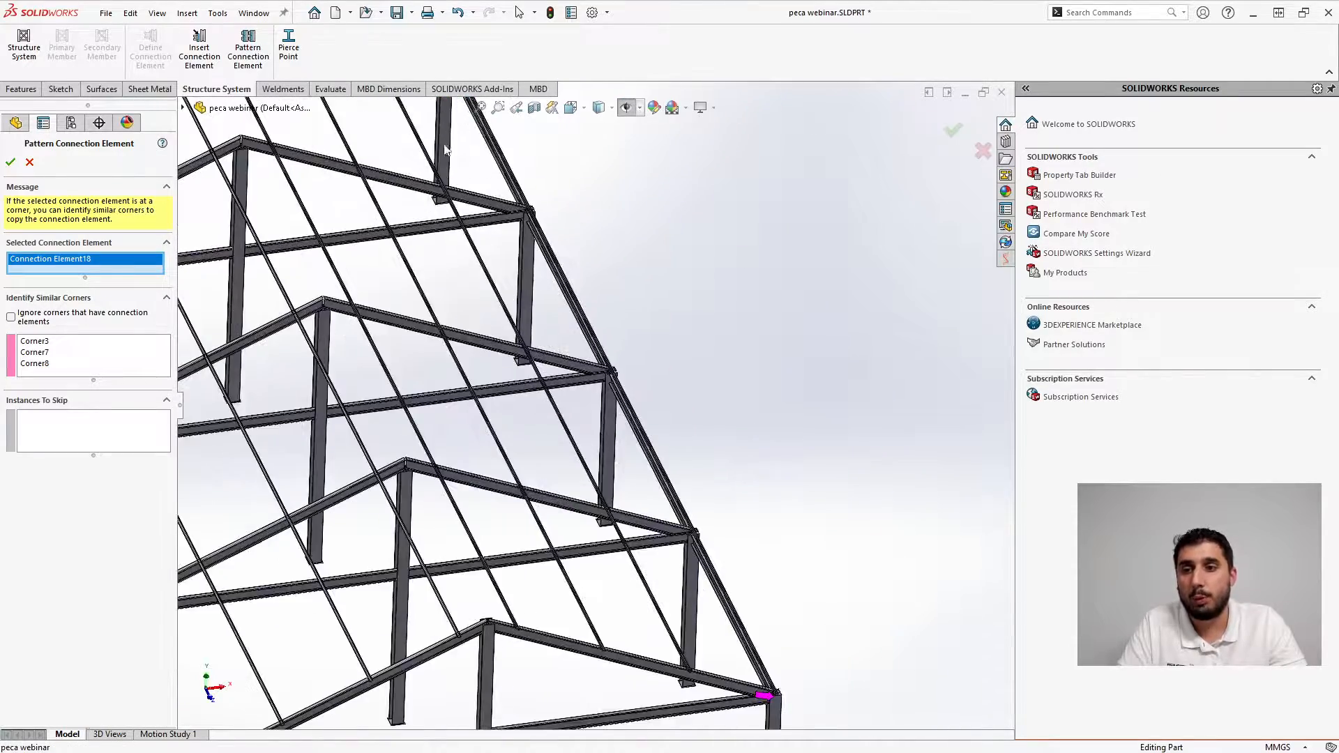
middle_click_drag(446, 150, 463, 248)
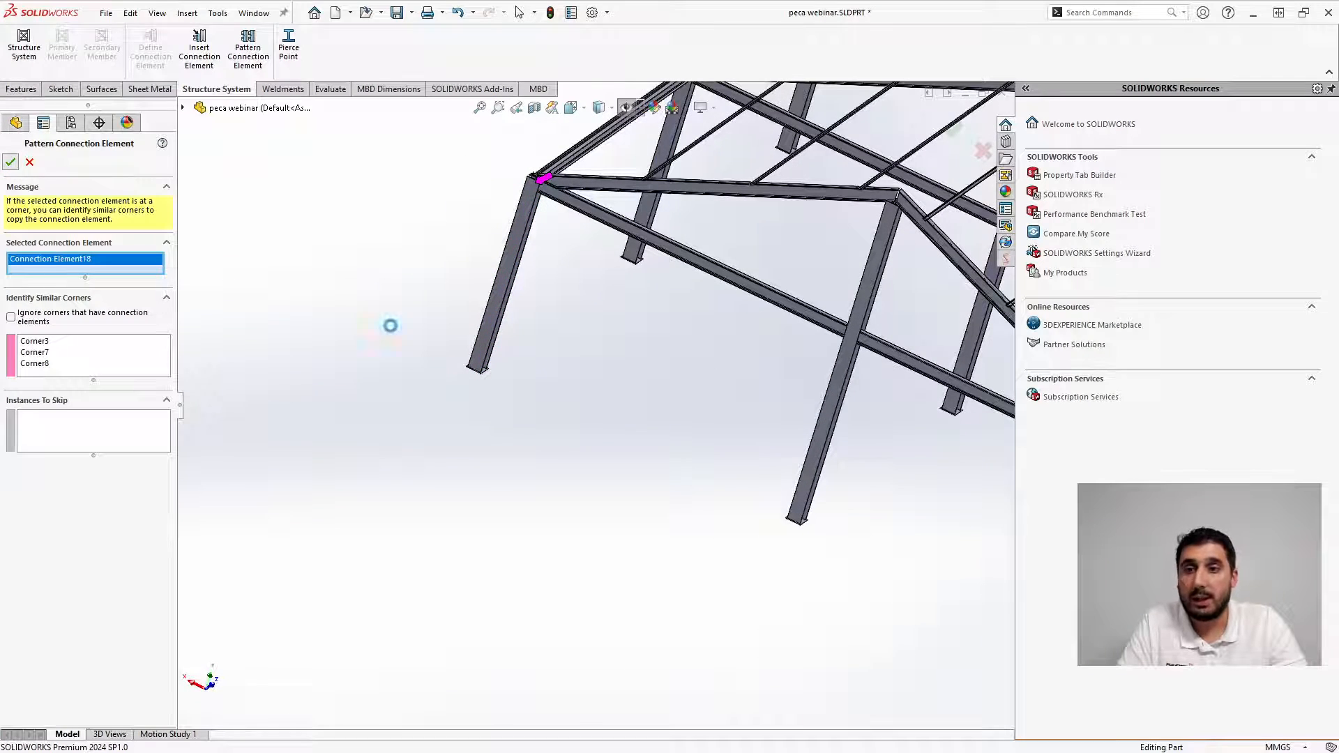
middle_click_drag(668, 354, 530, 550)
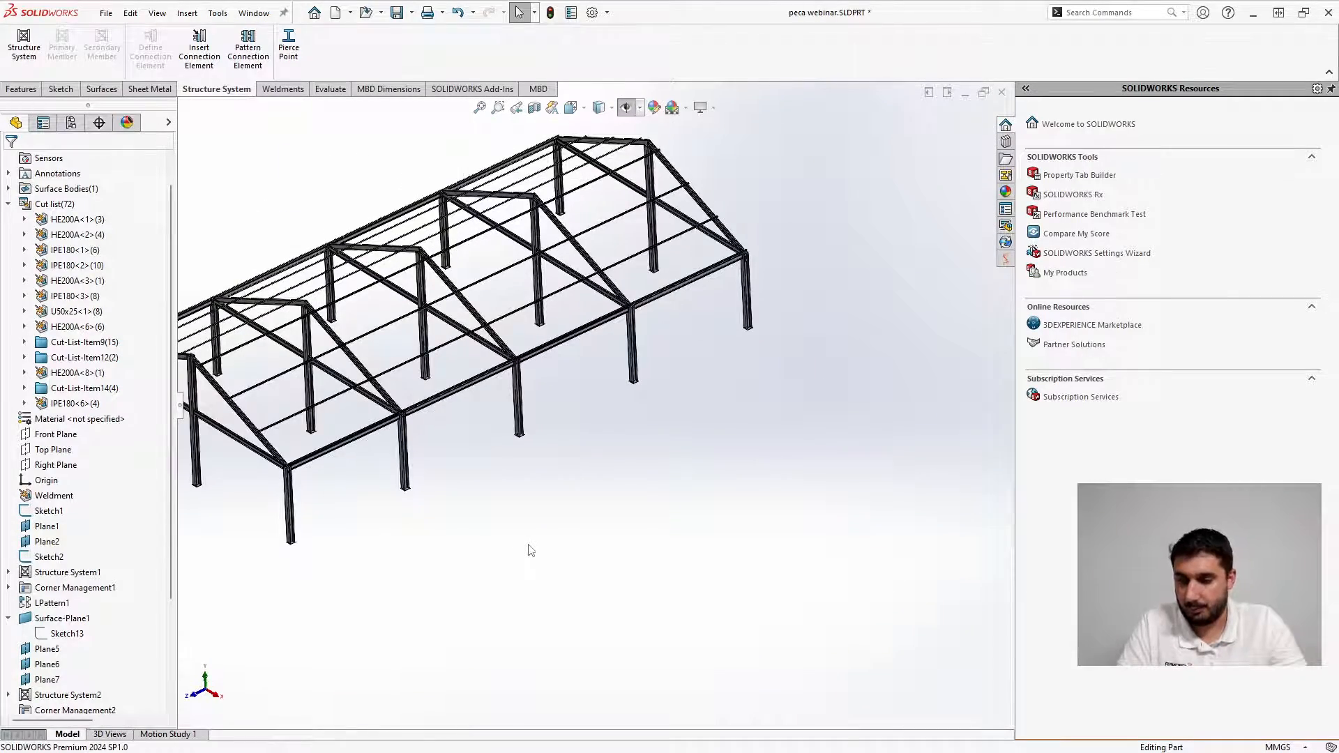